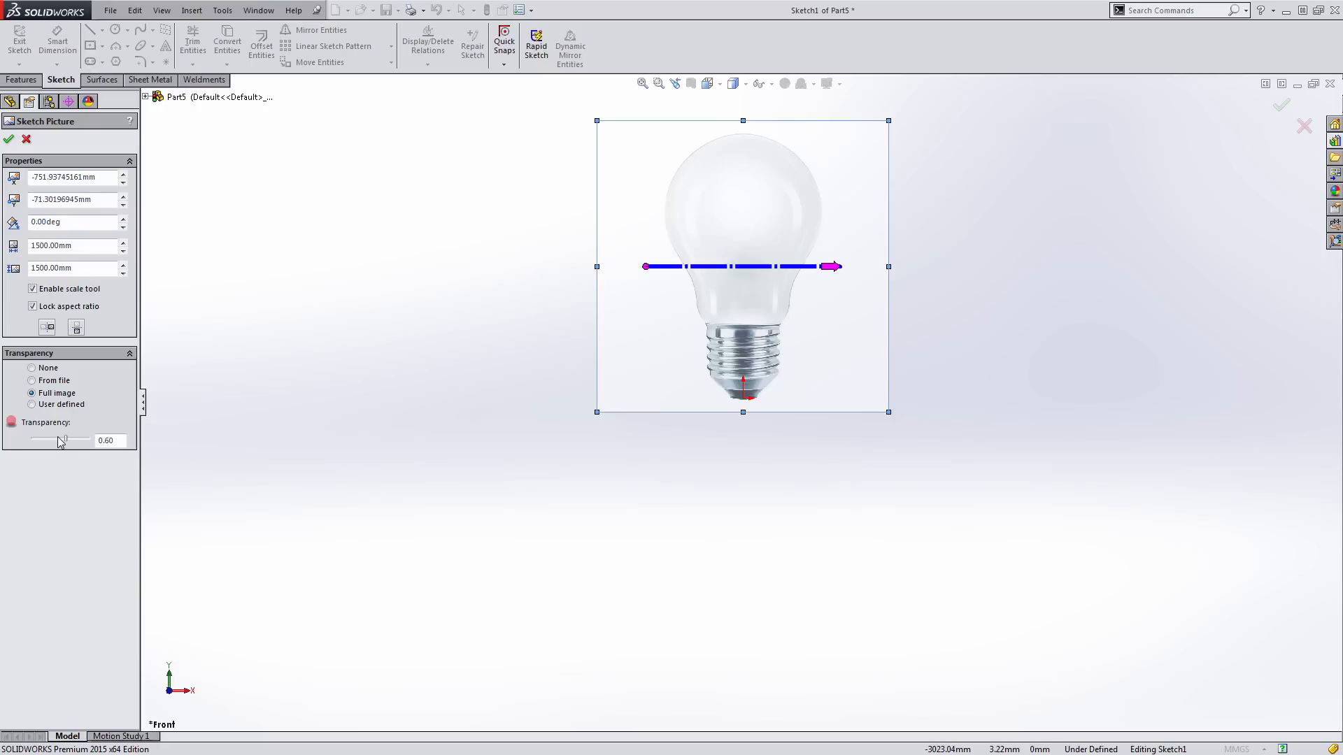
Accept the bulb picture settings, close its sketch and rename the sketch Ref
{"action": "left_click", "coordinate": [9, 140]}
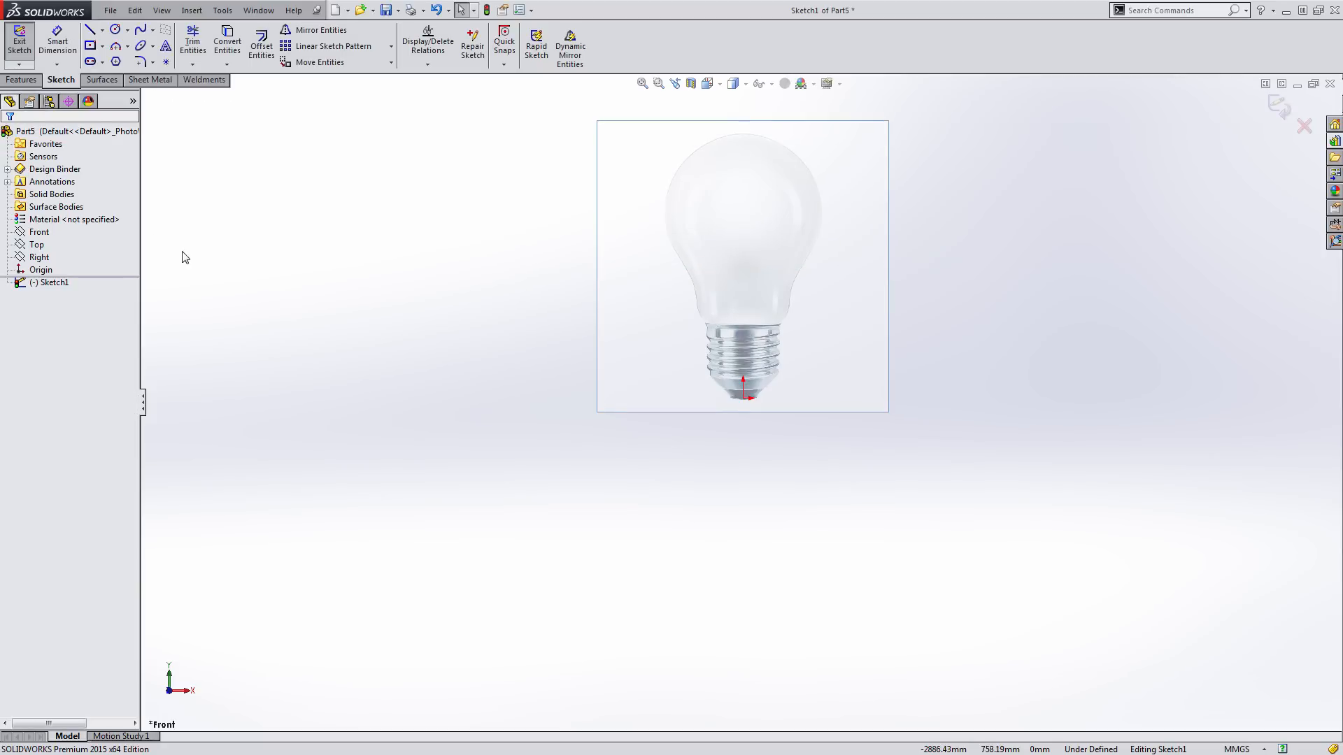
{"action": "left_click", "coordinate": [19, 42]}
{"action": "left_click", "coordinate": [49, 283]}
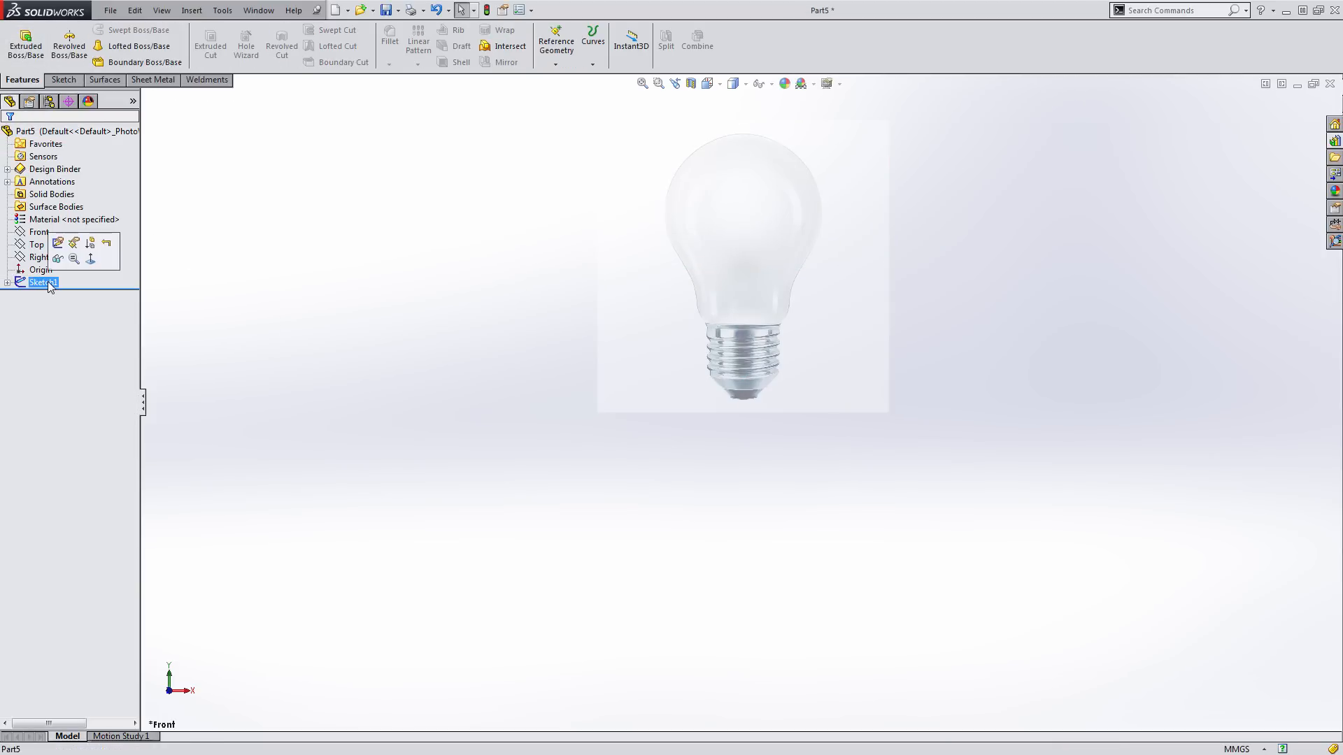
{"action": "type", "text": "Ref"}
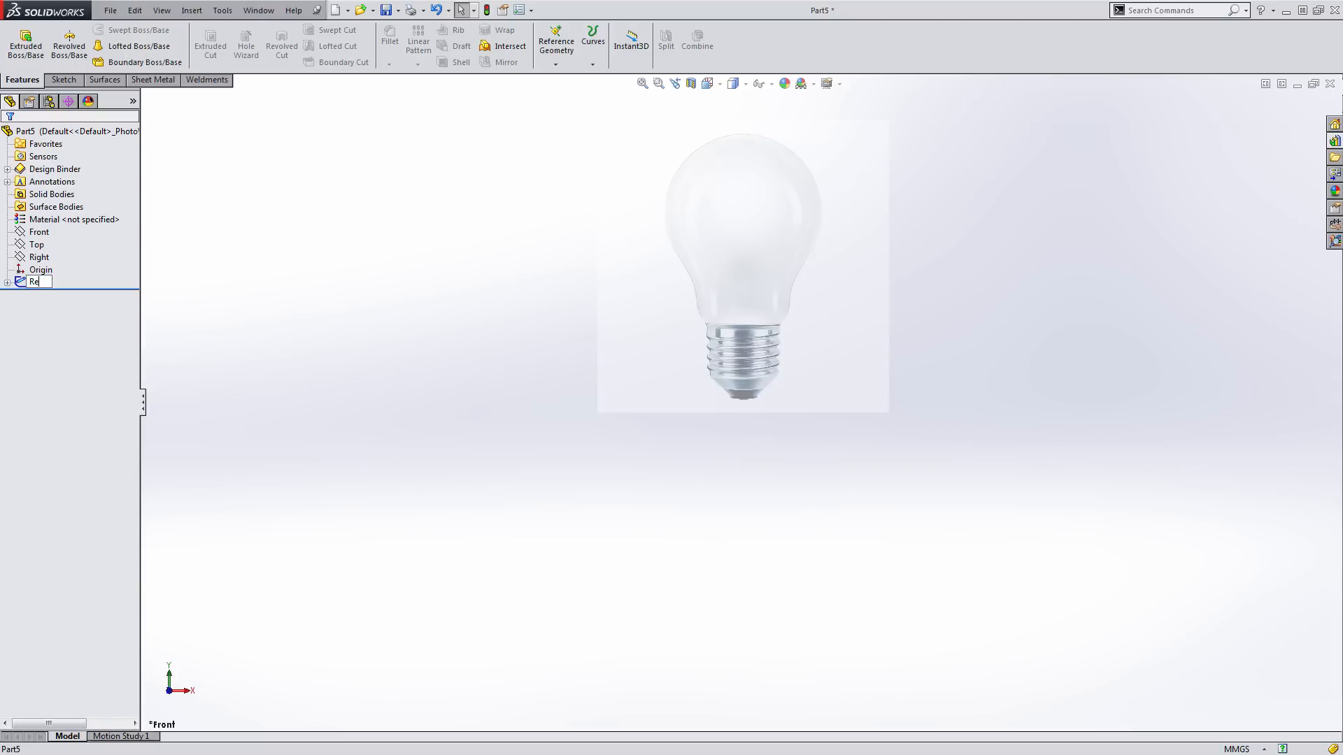
{"action": "key", "text": "Return"}
{"action": "left_click", "coordinate": [364, 347]}
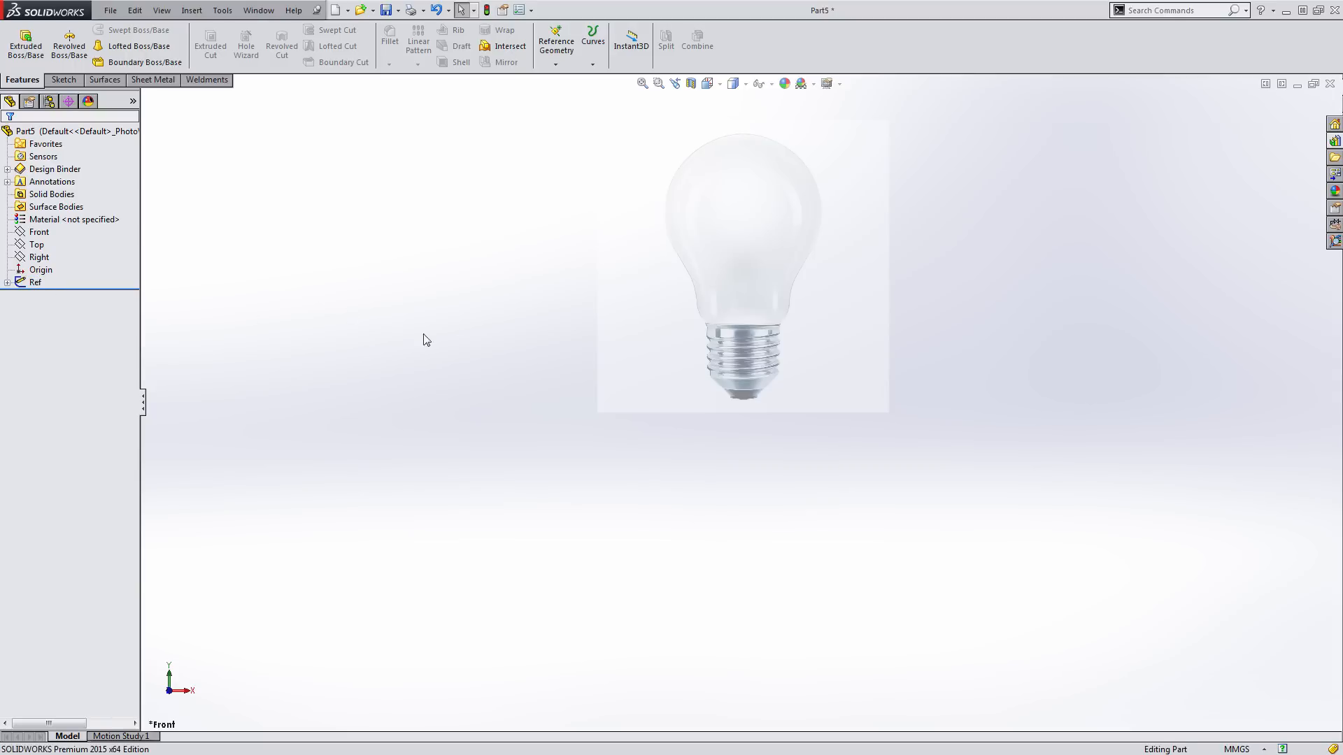
Start a sketch on the Front plane and draw a 375 mm vertical line upward from the origin
{"action": "left_click", "coordinate": [40, 231]}
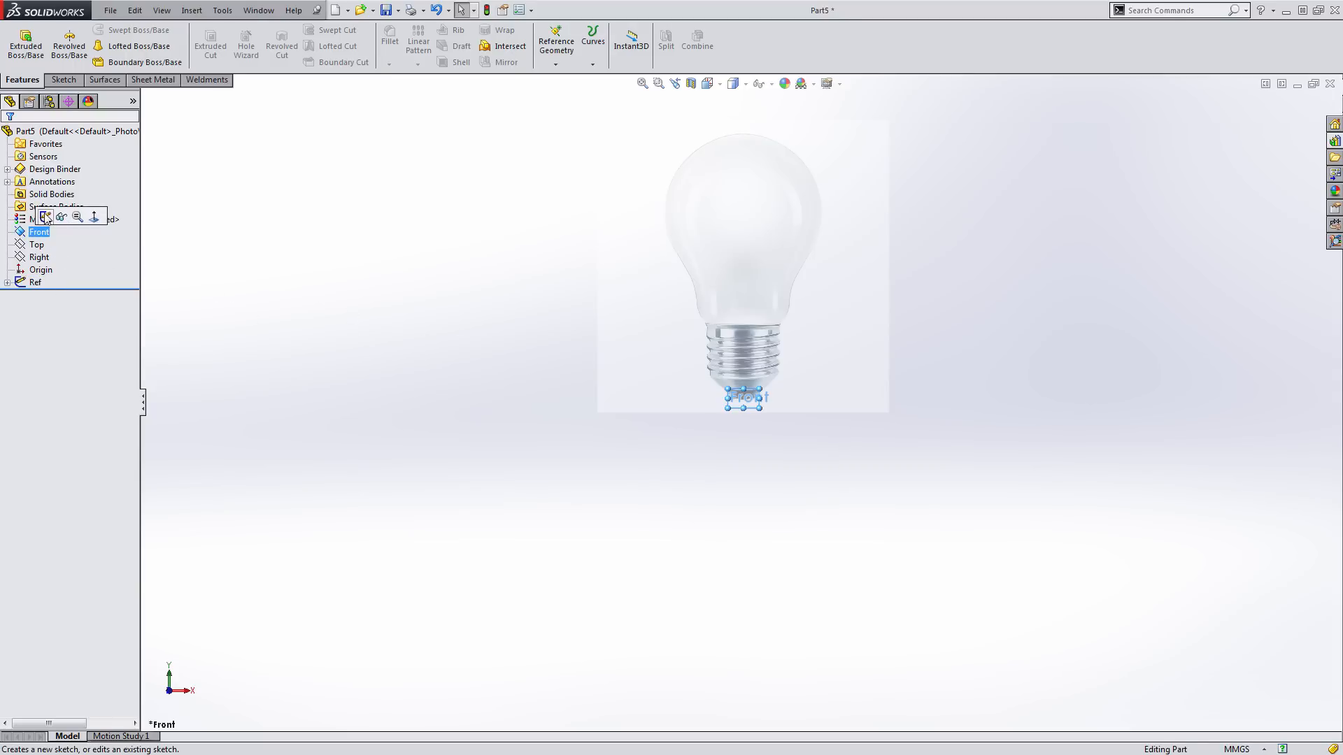
{"action": "left_click", "coordinate": [33, 216]}
{"action": "scroll", "coordinate": [772, 309], "scroll_direction": "down", "scroll_amount": 1}
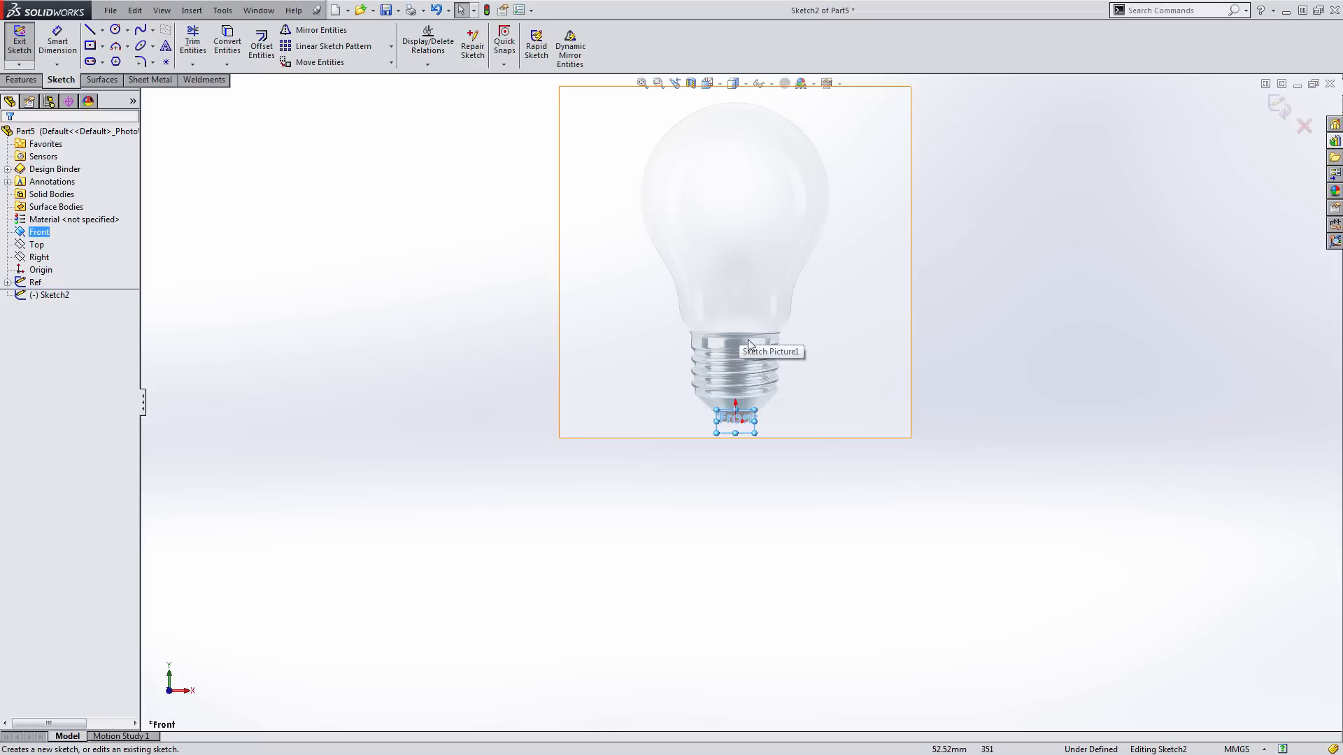
{"action": "left_click", "coordinate": [908, 477]}
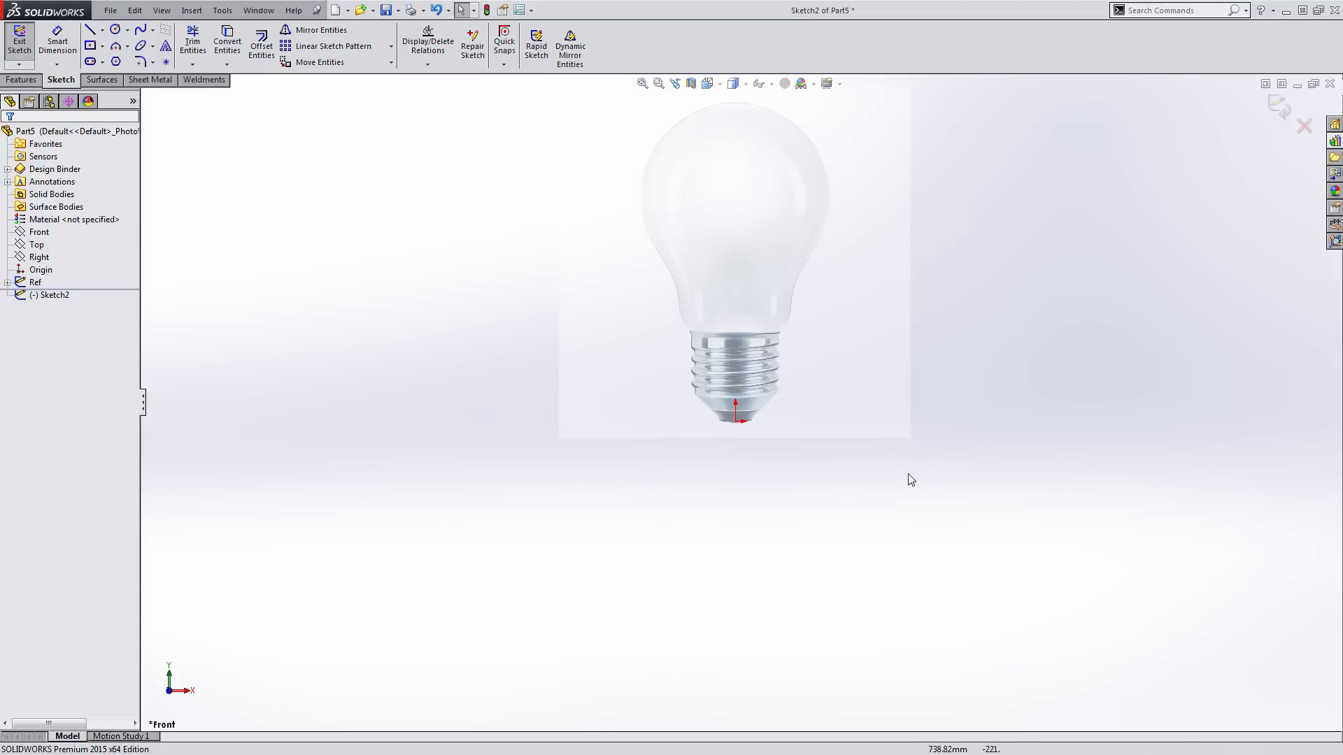
{"action": "scroll", "coordinate": [753, 413], "scroll_direction": "down", "scroll_amount": 2}
{"action": "key", "text": "l"}
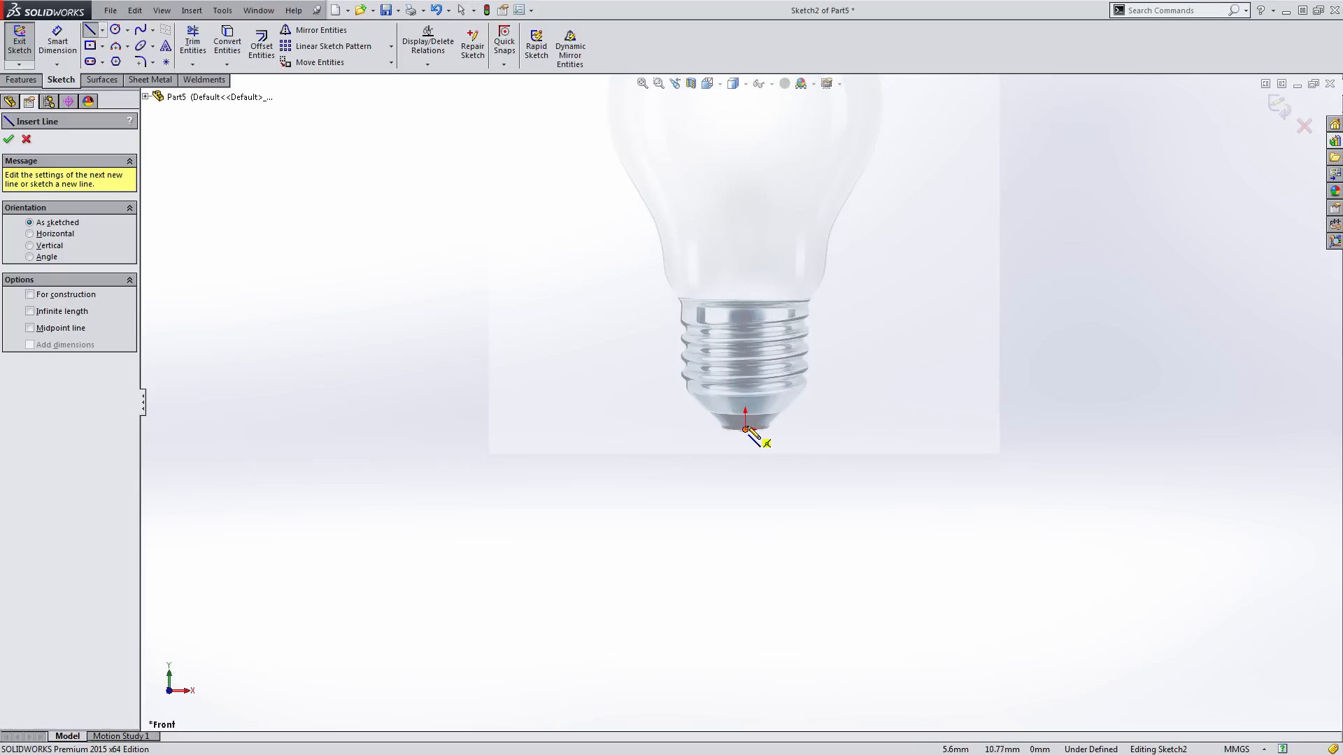
{"action": "left_click", "coordinate": [746, 429]}
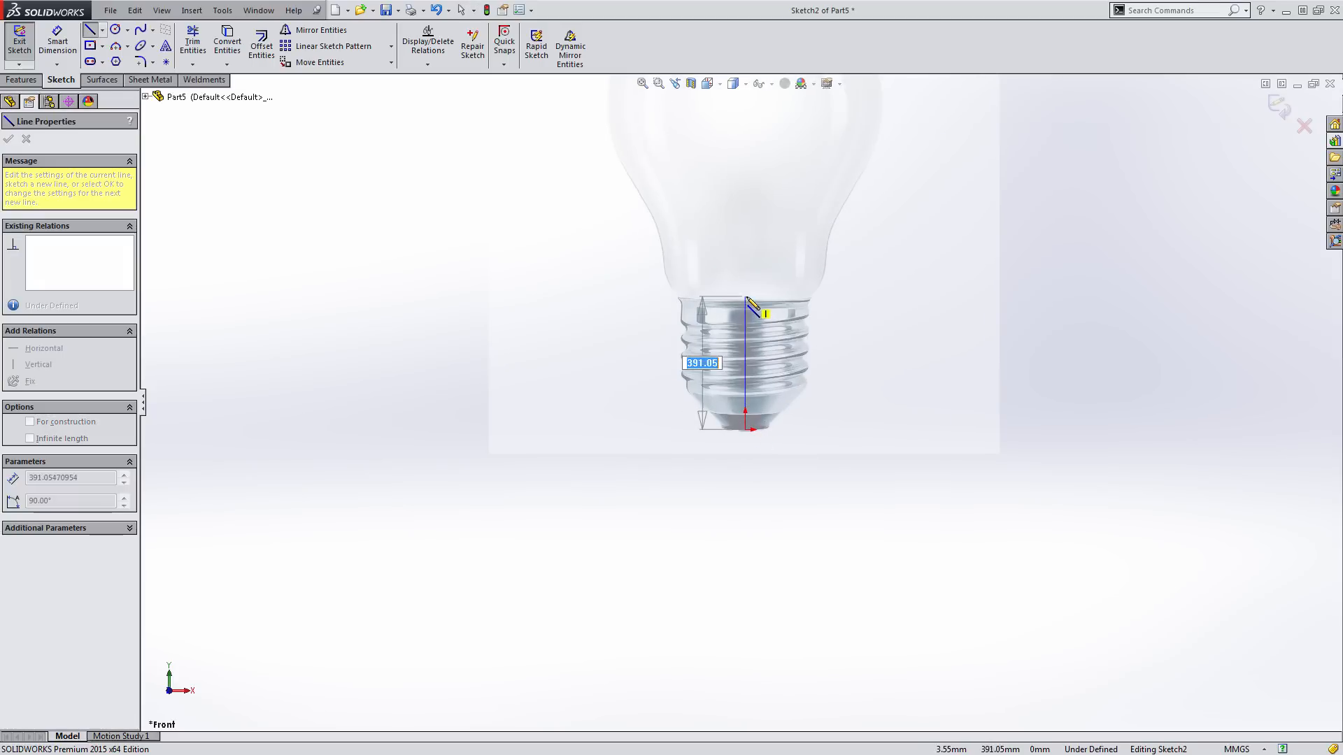
{"action": "type", "text": "375"}
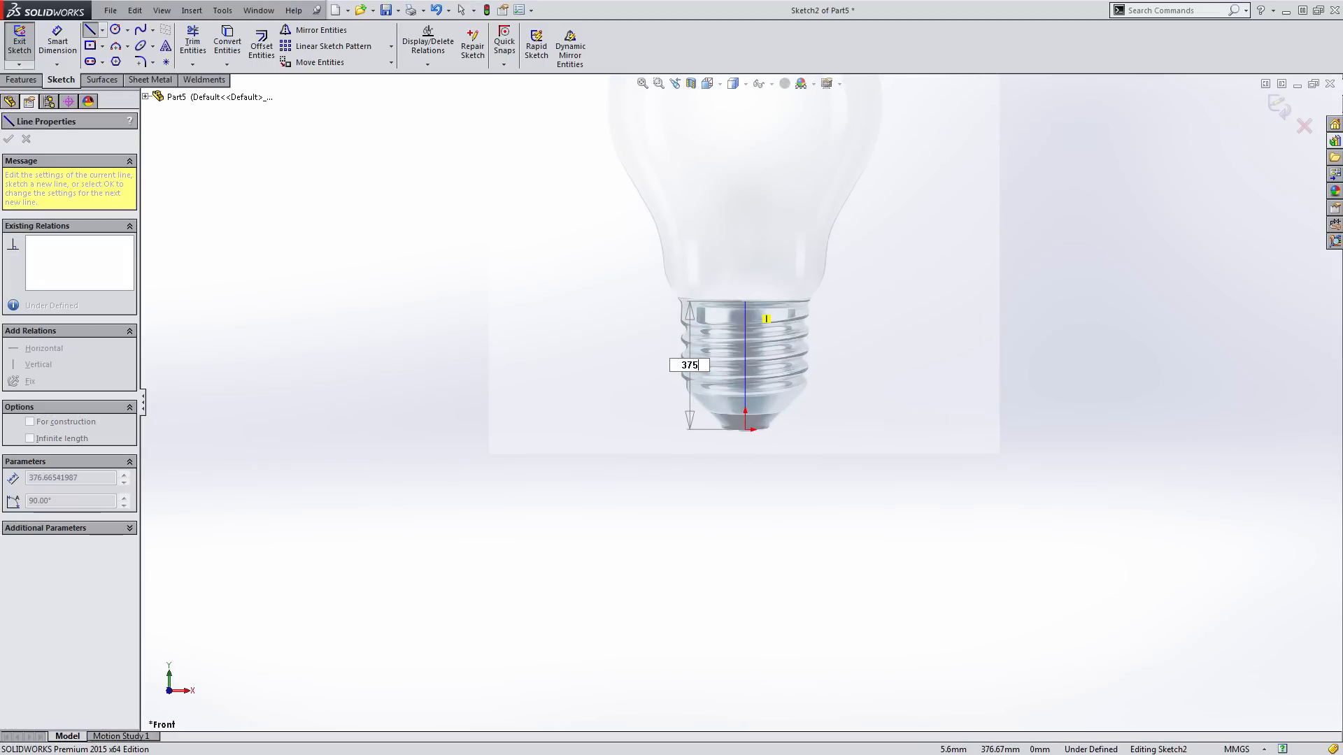
{"action": "key", "text": "Return"}
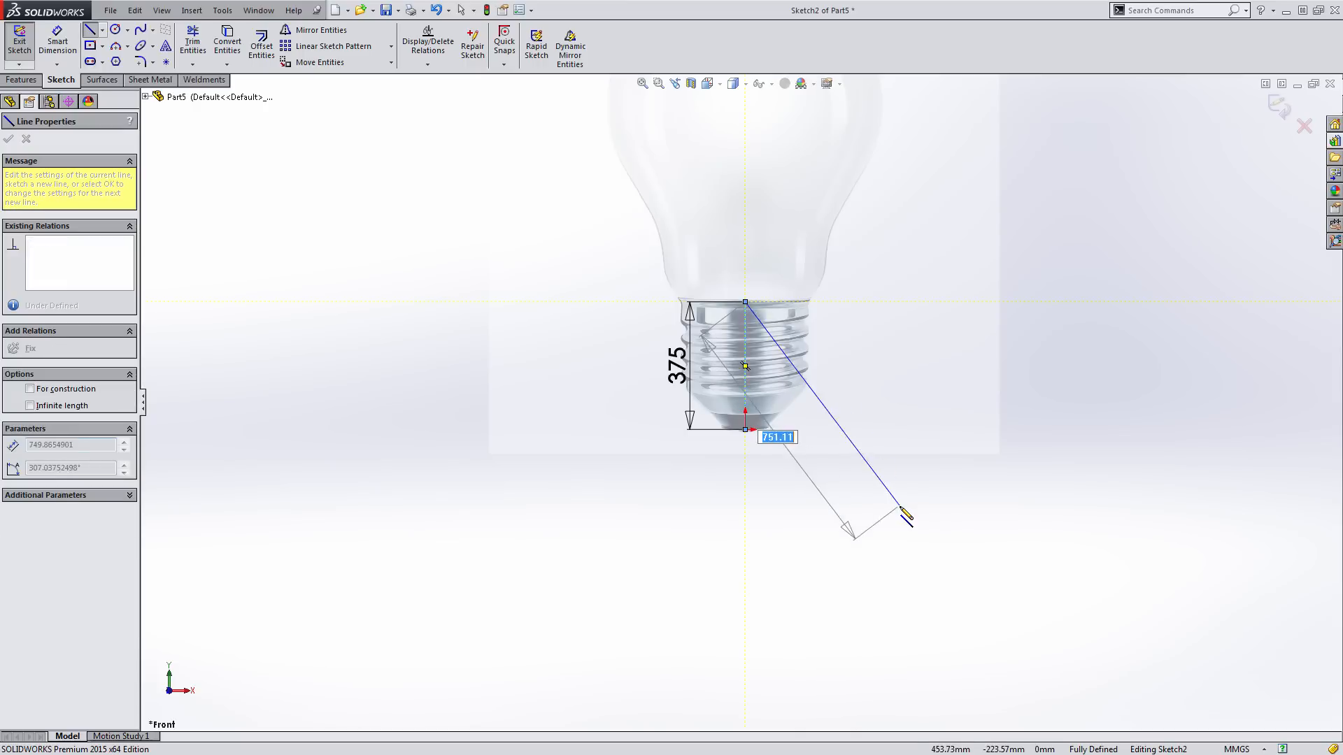
{"action": "key", "text": "Escape"}
Draw a 990 mm vertical line from the first line's upper end to the bulb's top, and move the 375 dimension clear of the base
{"action": "scroll", "coordinate": [902, 531], "scroll_direction": "up", "scroll_amount": 1}
{"action": "scroll", "coordinate": [804, 405], "scroll_direction": "up", "scroll_amount": 2}
{"action": "scroll", "coordinate": [756, 349], "scroll_direction": "down", "scroll_amount": 3}
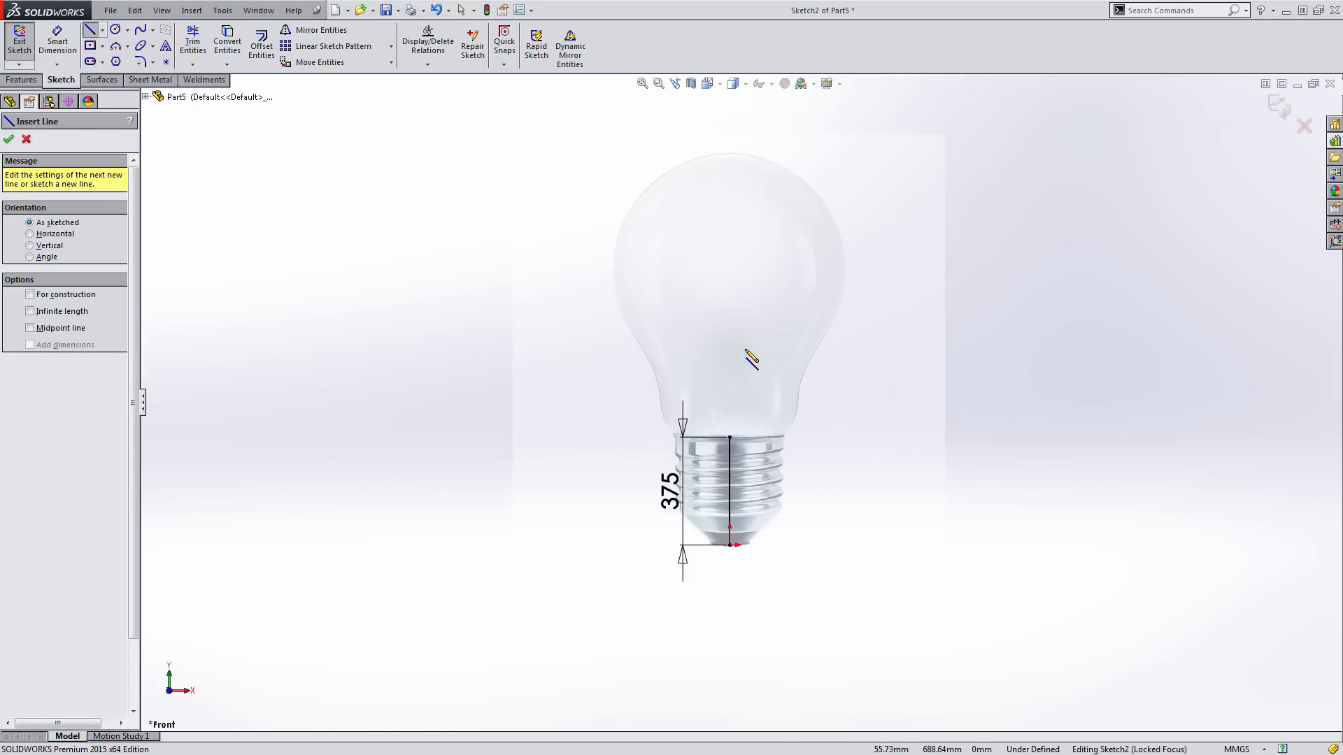
{"action": "left_click", "coordinate": [730, 437]}
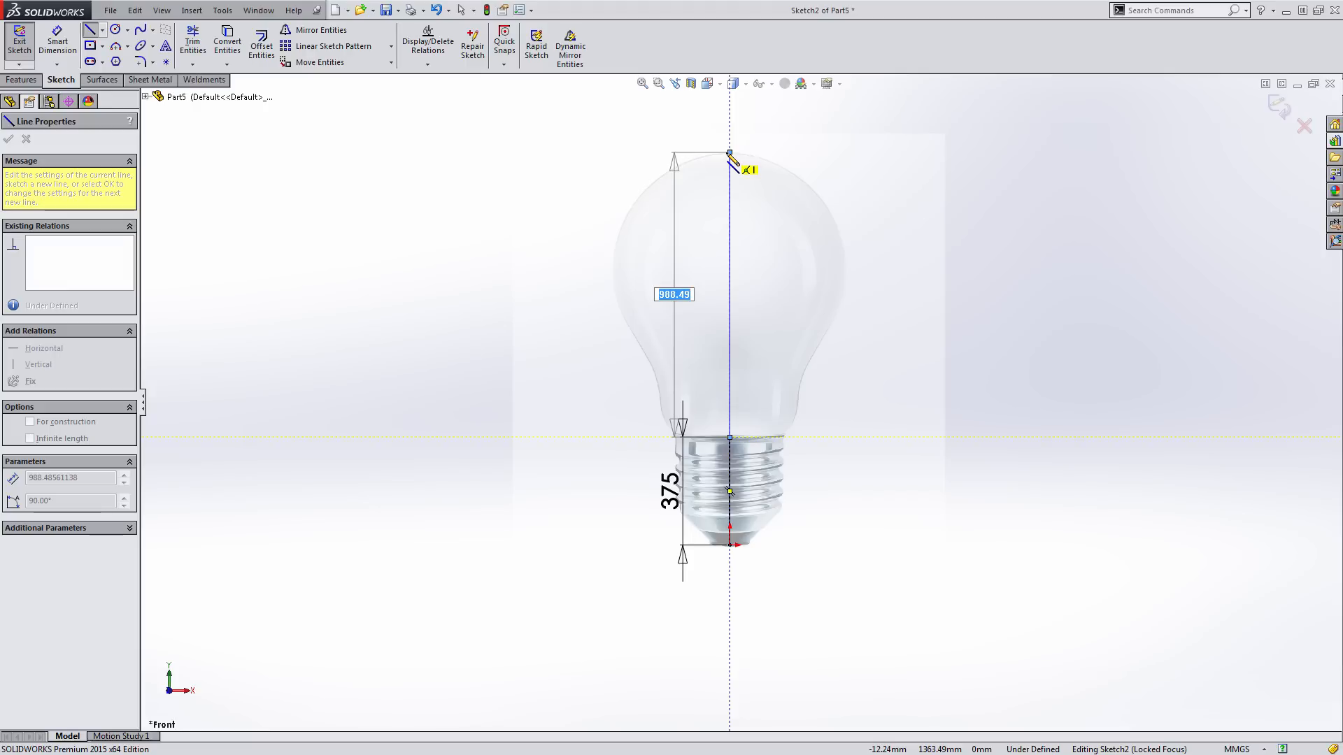
{"action": "type", "text": "990"}
{"action": "key", "text": "Return"}
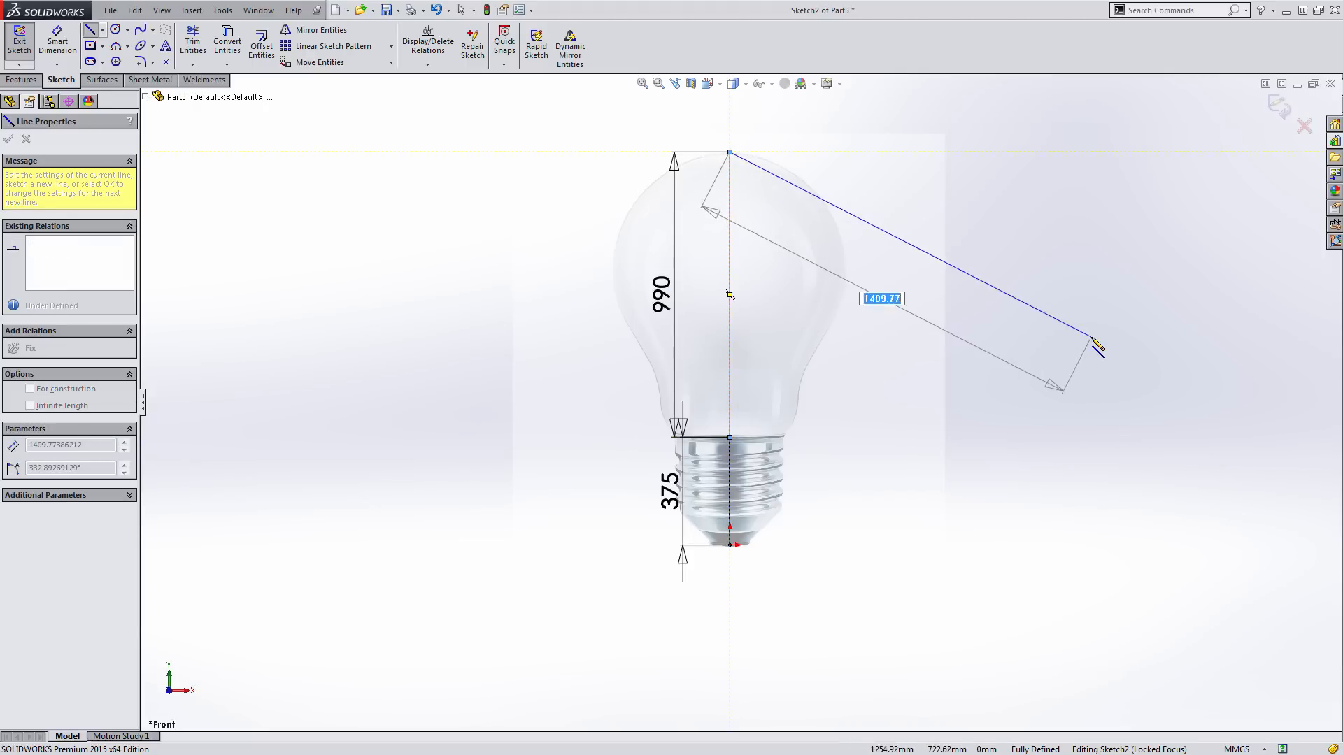
{"action": "key", "text": "Escape"}
{"action": "key", "text": "Escape"}
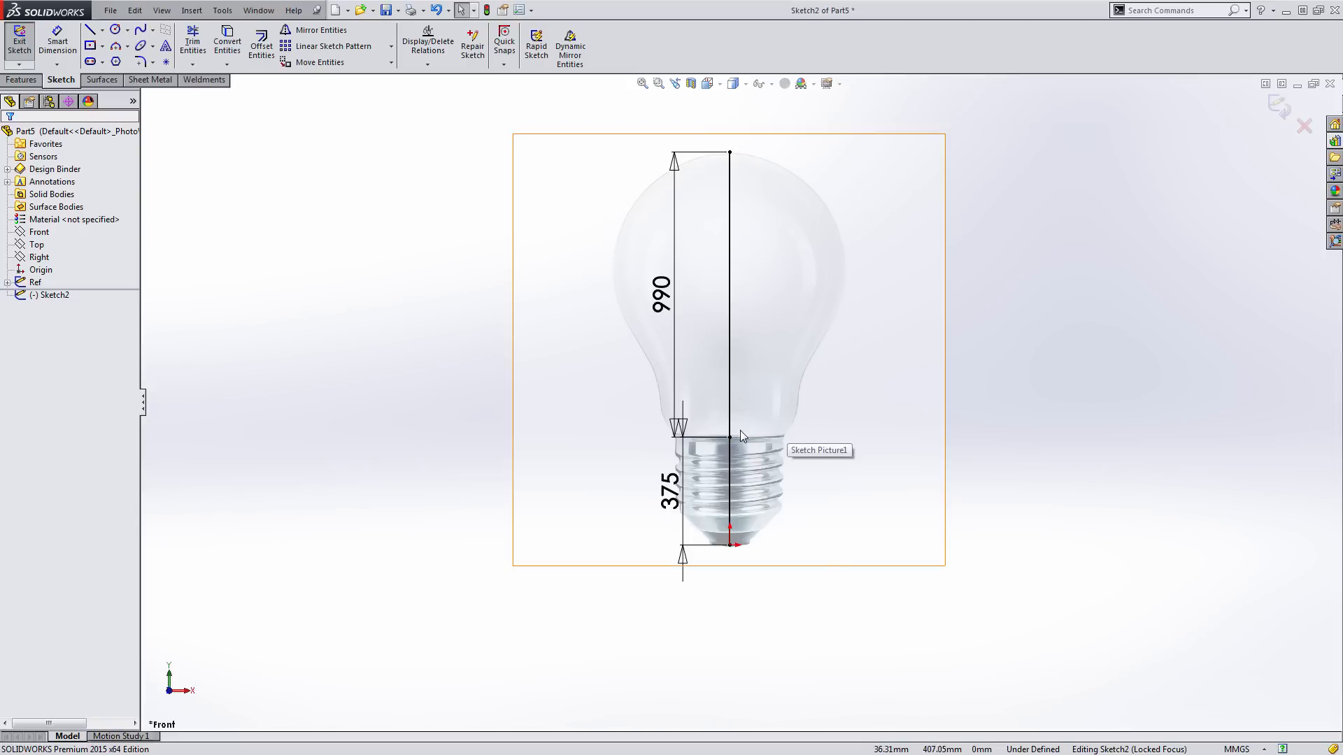
{"action": "left_click_drag", "start_coordinate": [670, 490], "coordinate": [622, 493]}
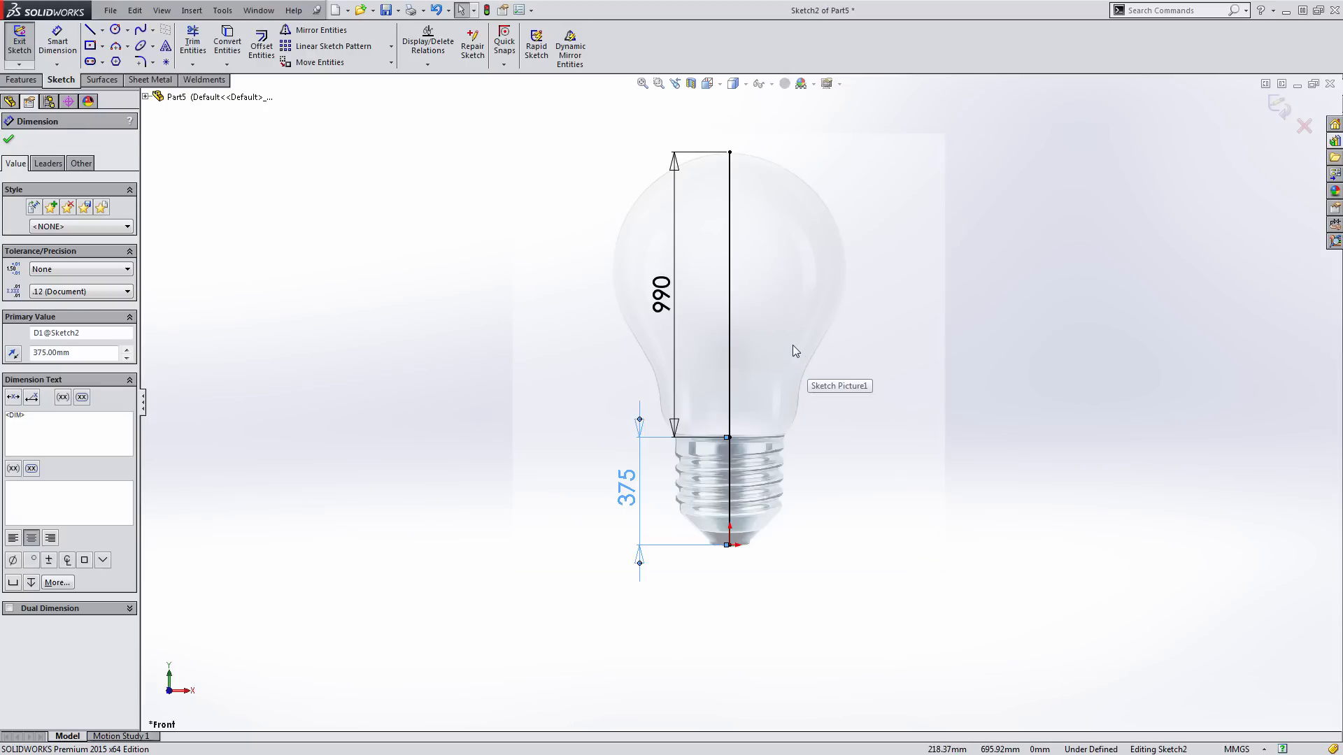
Draw a horizontal line about 143 mm long leftward from the bulb's top point and make it construction geometry
{"action": "key", "text": "l"}
{"action": "left_click", "coordinate": [729, 152]}
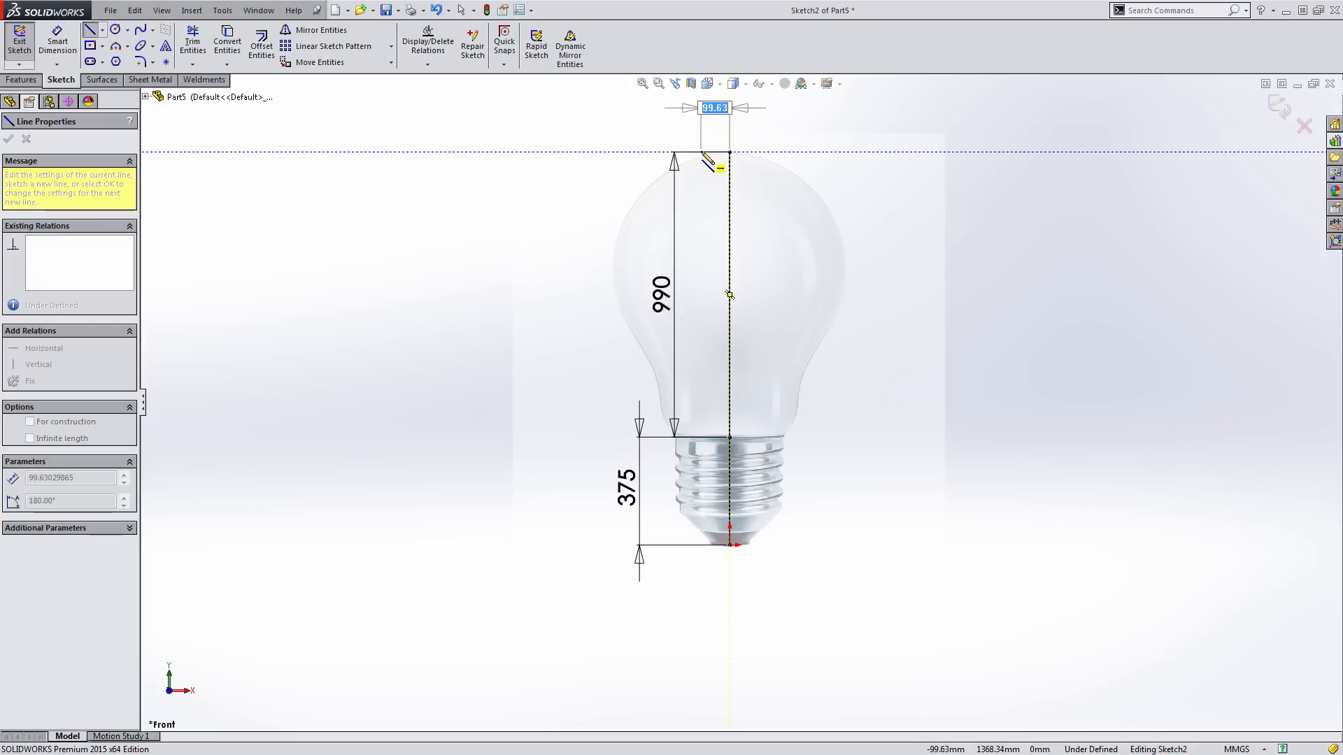
{"action": "left_click", "coordinate": [688, 151]}
{"action": "key", "text": "Escape"}
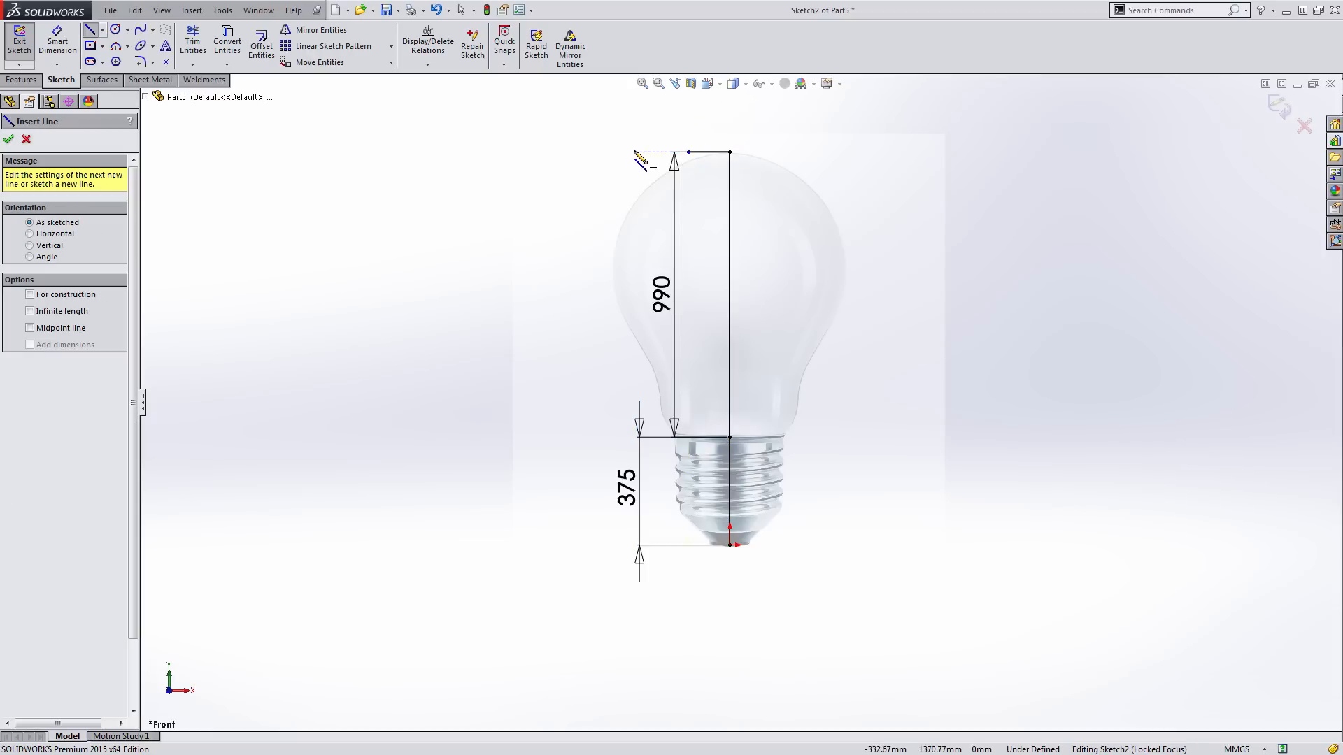
{"action": "key", "text": "Escape"}
{"action": "left_click", "coordinate": [702, 152]}
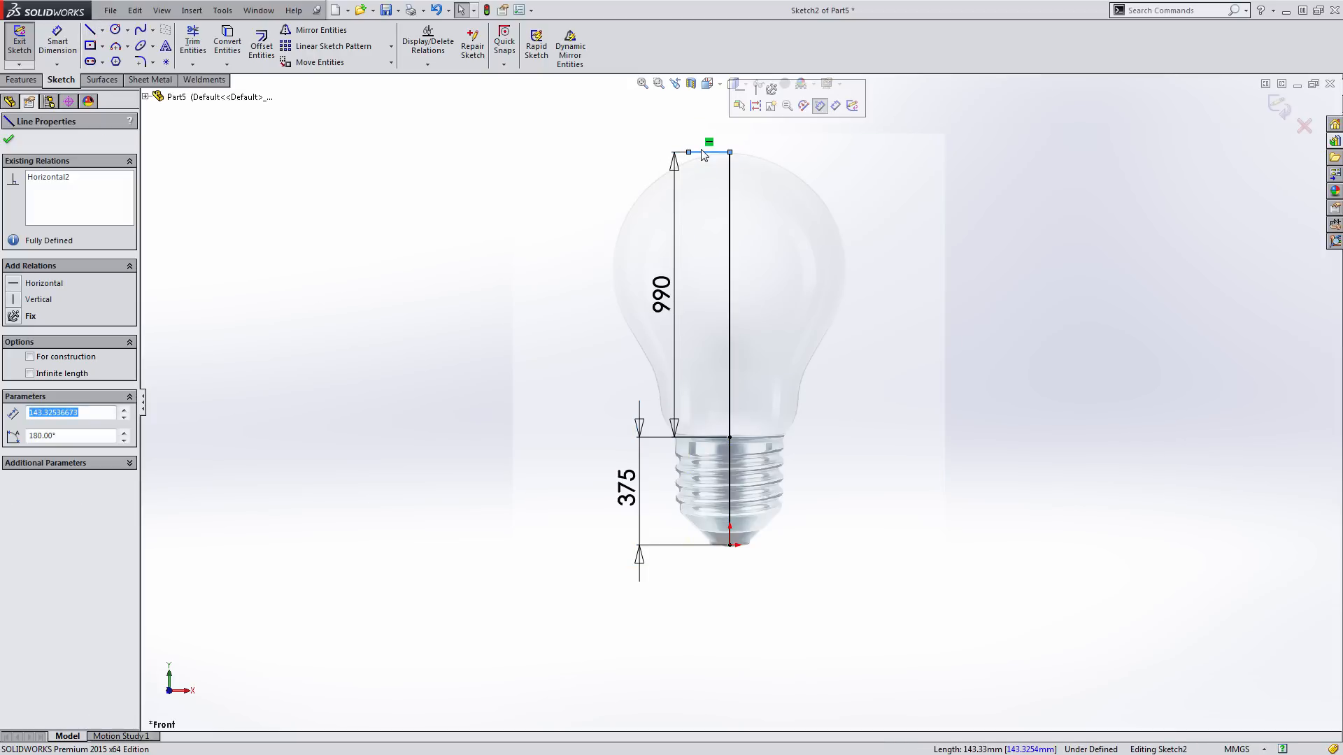
{"action": "key", "text": "Escape"}
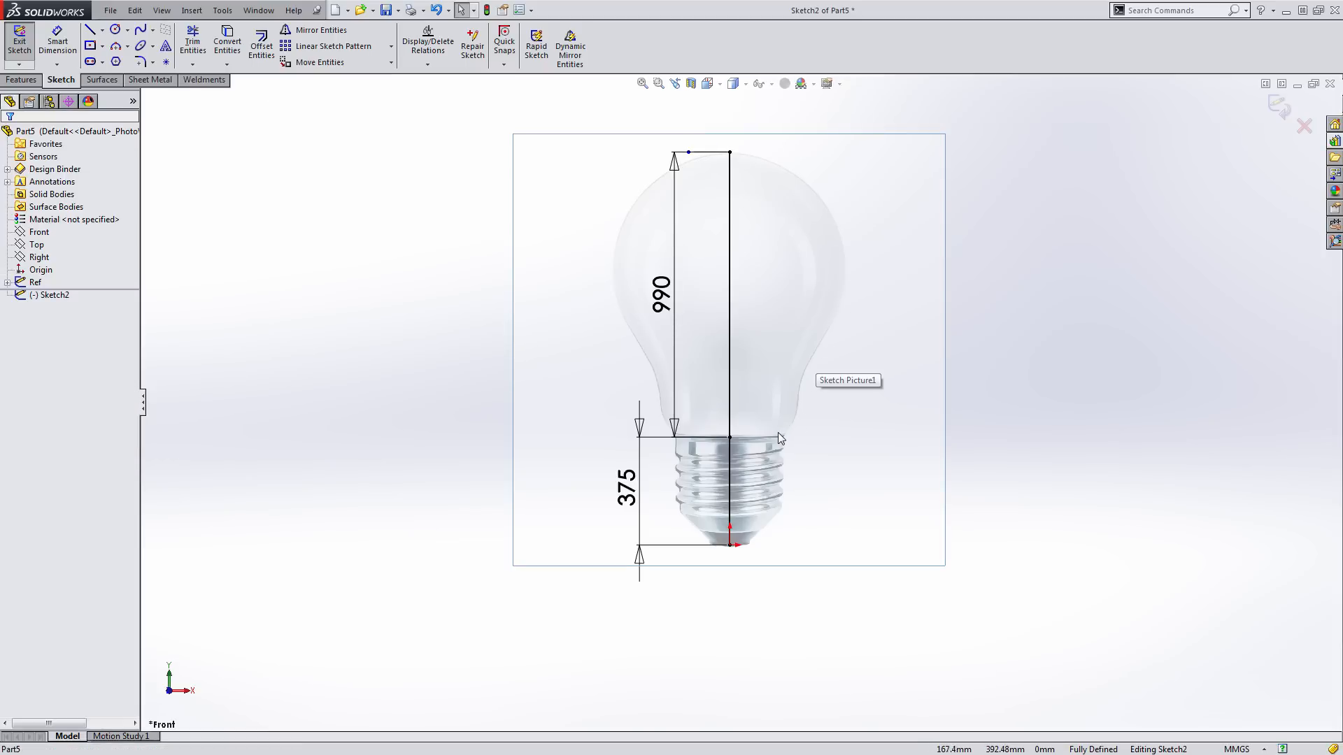
Draw a 180 mm horizontal line to the right from the point where the two vertical lines meet
{"action": "key", "text": "l"}
{"action": "left_click", "coordinate": [729, 437]}
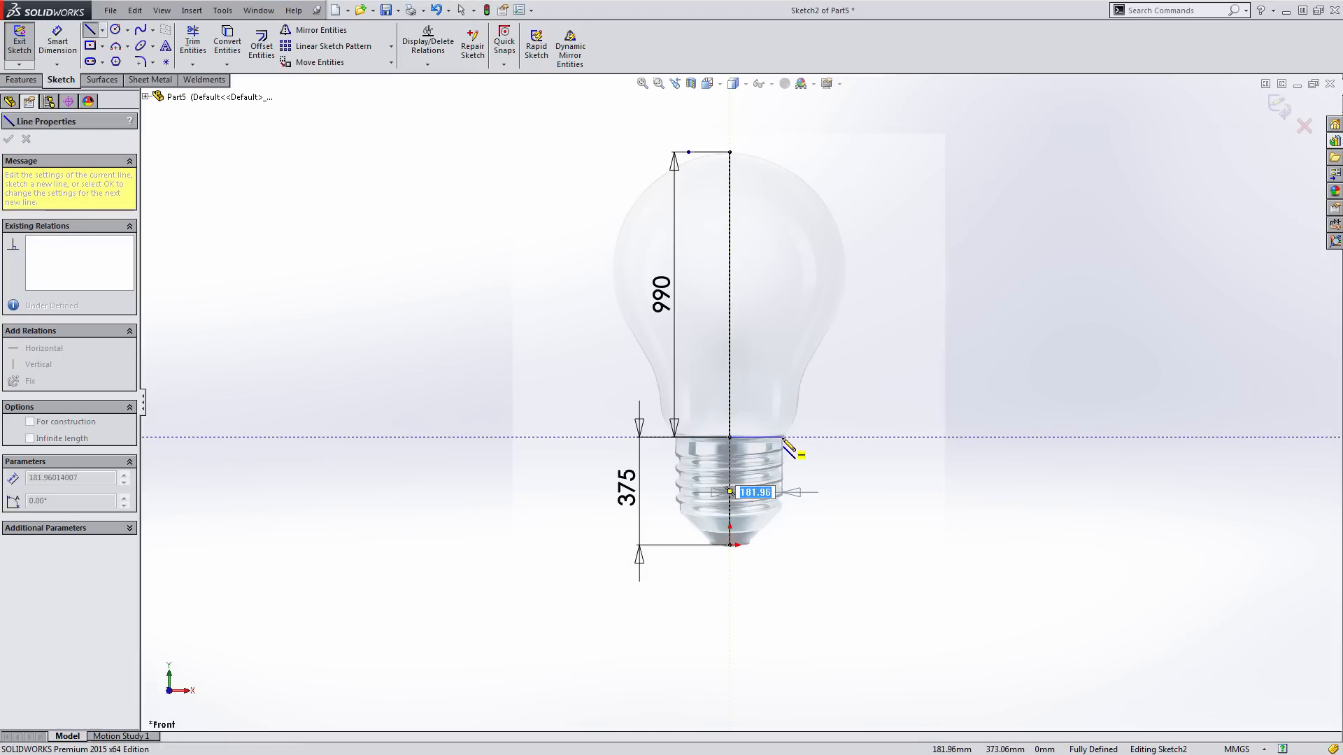
{"action": "type", "text": "180"}
{"action": "key", "text": "Return"}
{"action": "key", "text": "Escape"}
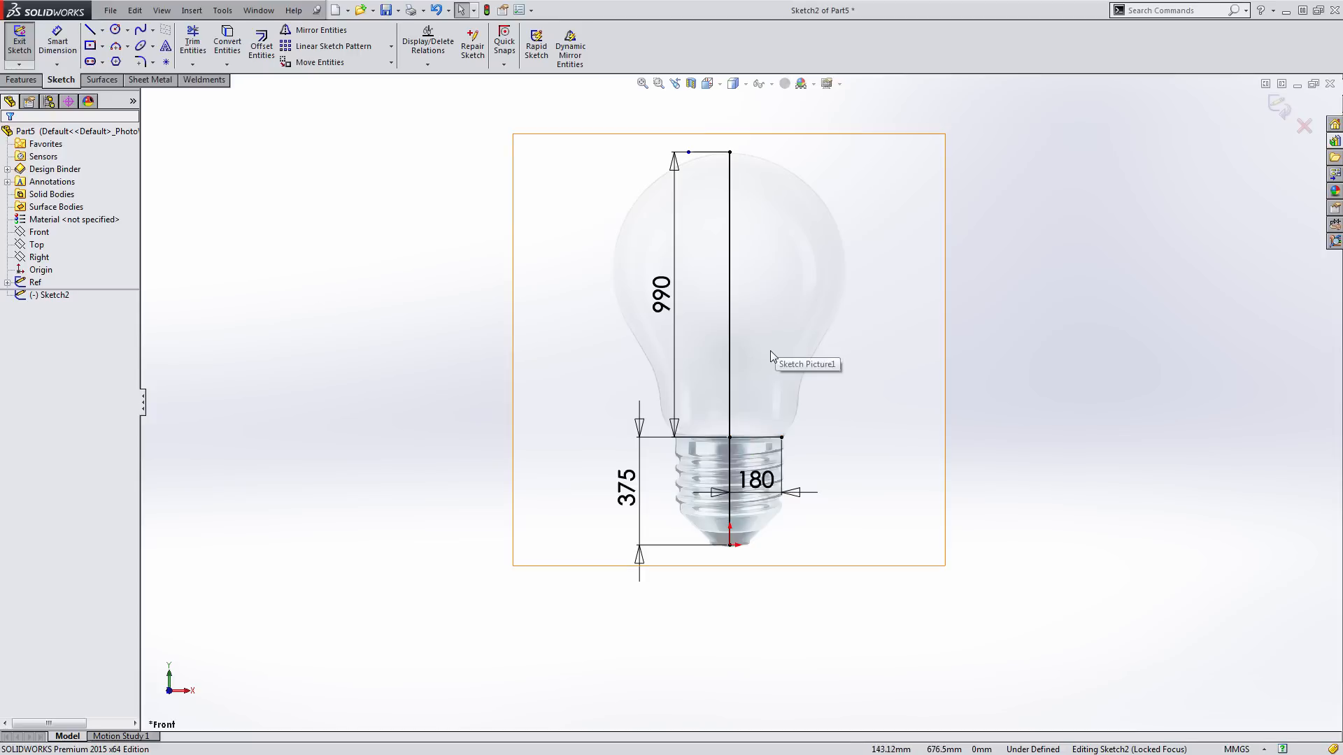
Trace the bulb's right outline with a spline from the top point to the 180 mm line's end, and adjust its upper point
{"action": "left_click", "coordinate": [154, 31]}
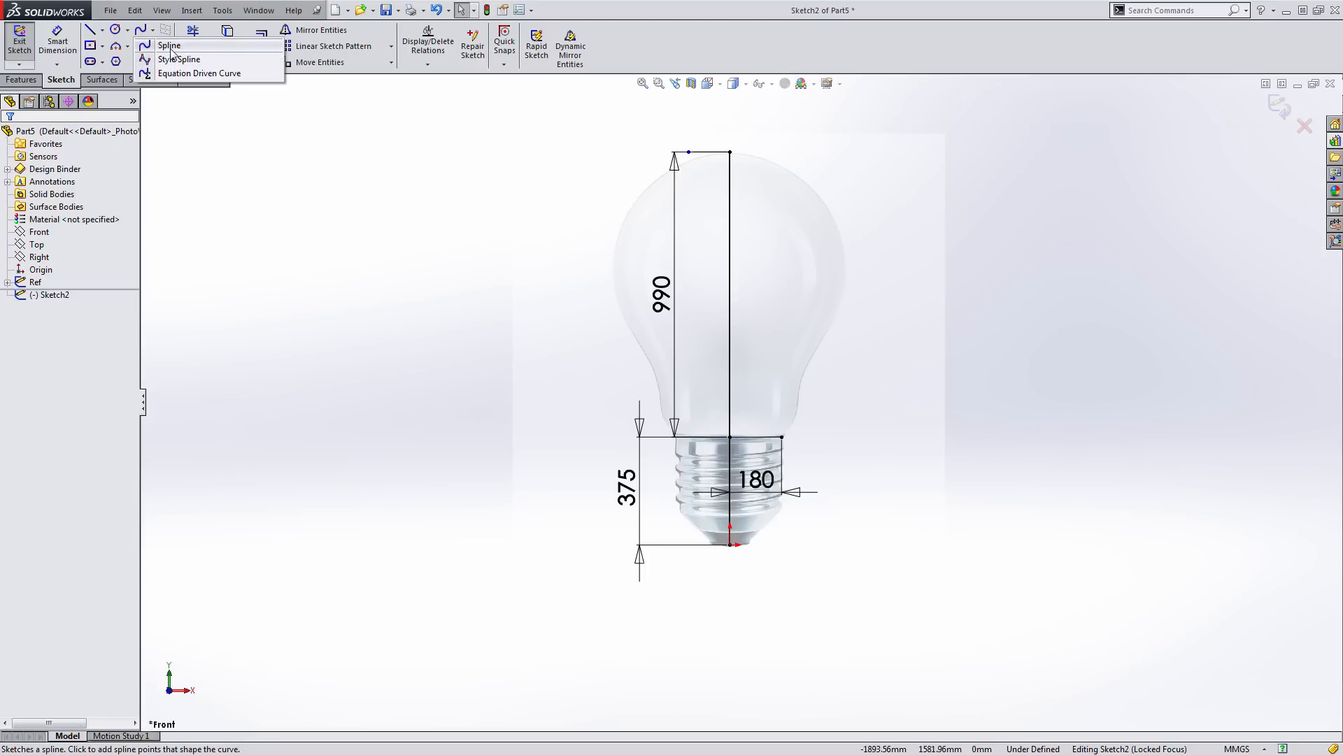
{"action": "left_click", "coordinate": [171, 47]}
{"action": "left_click", "coordinate": [730, 151]}
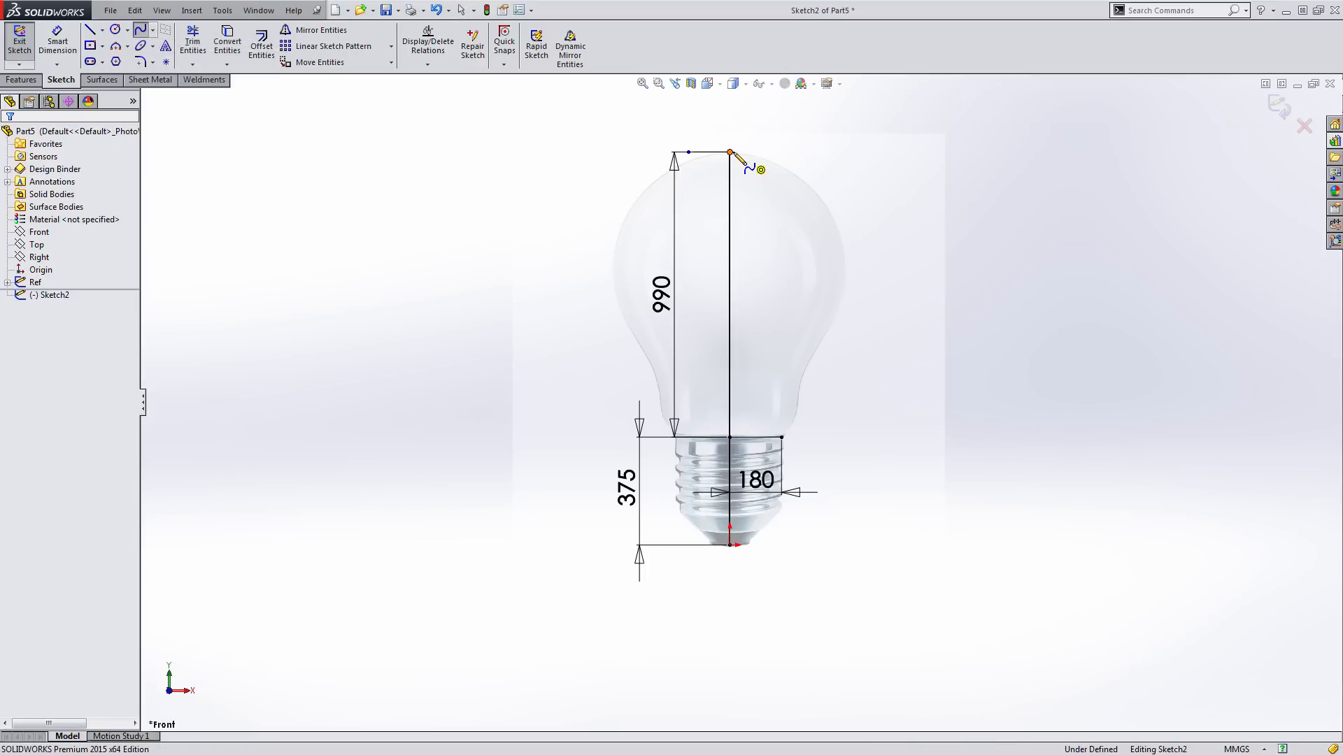
{"action": "left_click", "coordinate": [816, 196]}
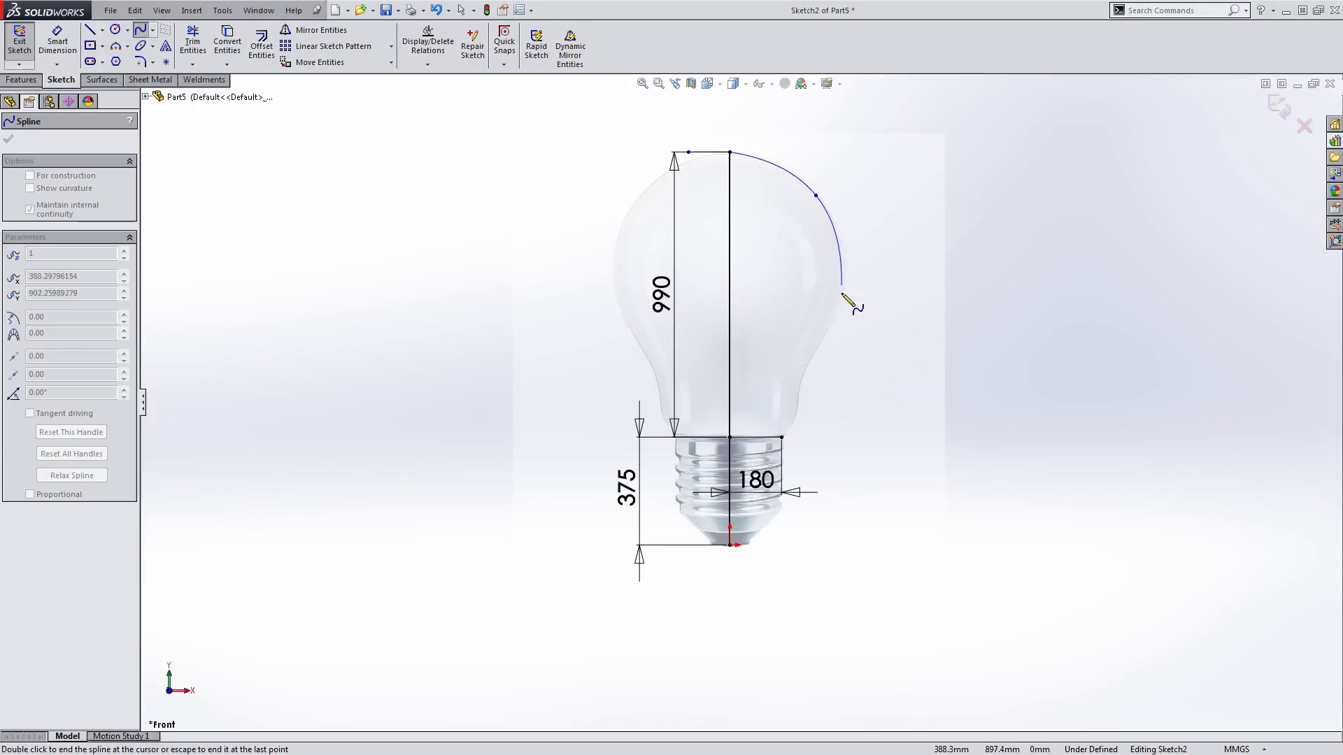
{"action": "left_click", "coordinate": [826, 331]}
{"action": "left_click", "coordinate": [798, 396]}
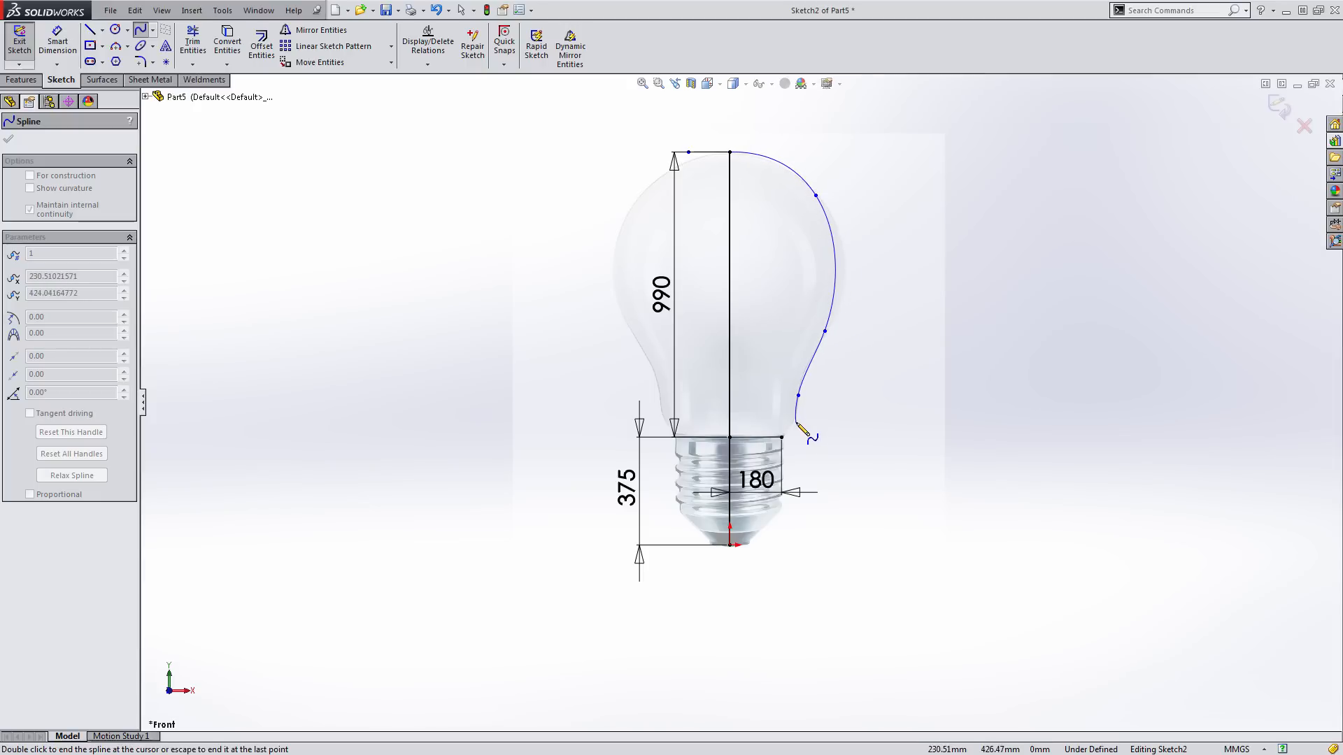
{"action": "left_click", "coordinate": [796, 422]}
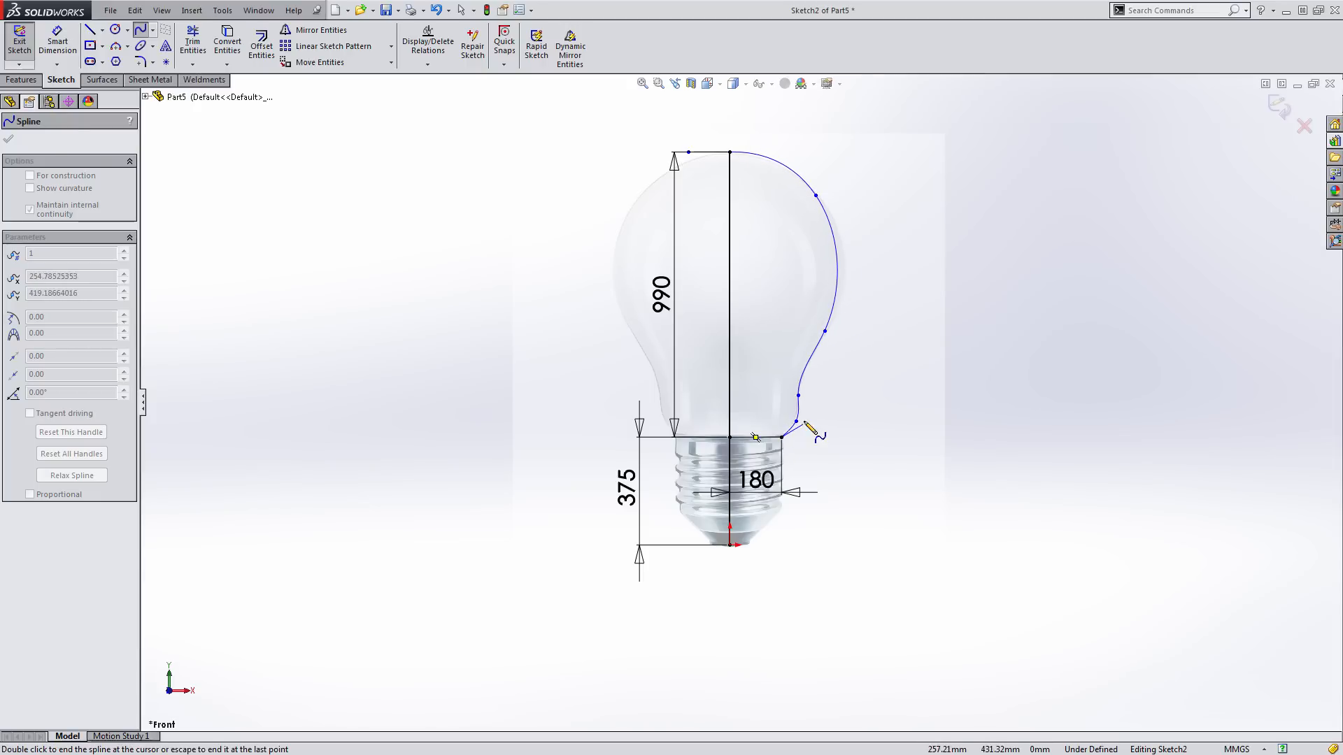
{"action": "double_click", "coordinate": [782, 437]}
{"action": "left_click_drag", "start_coordinate": [817, 196], "coordinate": [827, 220]}
Make the spline tangent to the horizontal construction line at the bulb's top
{"action": "left_click", "coordinate": [762, 157]}
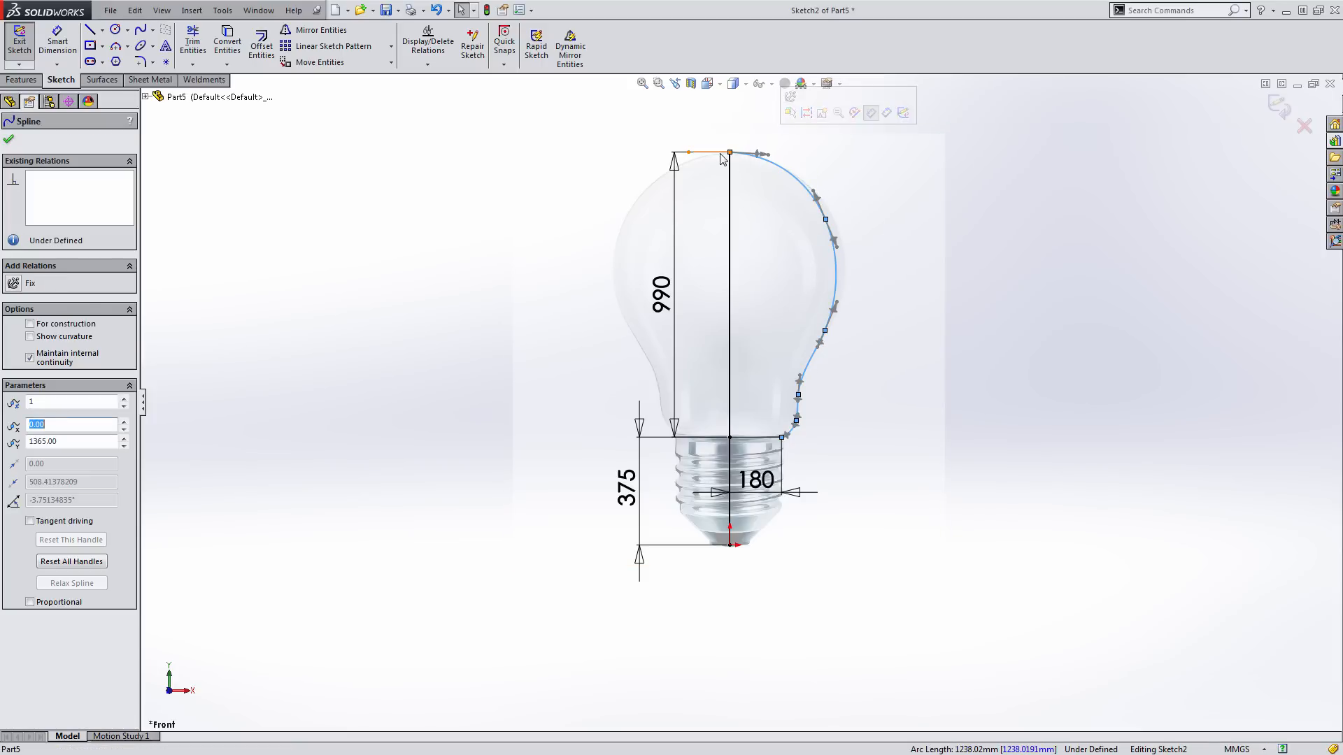
{"action": "left_click", "coordinate": [714, 154]}
{"action": "left_click", "coordinate": [761, 153], "text": "ctrl"}
{"action": "left_click", "coordinate": [747, 112]}
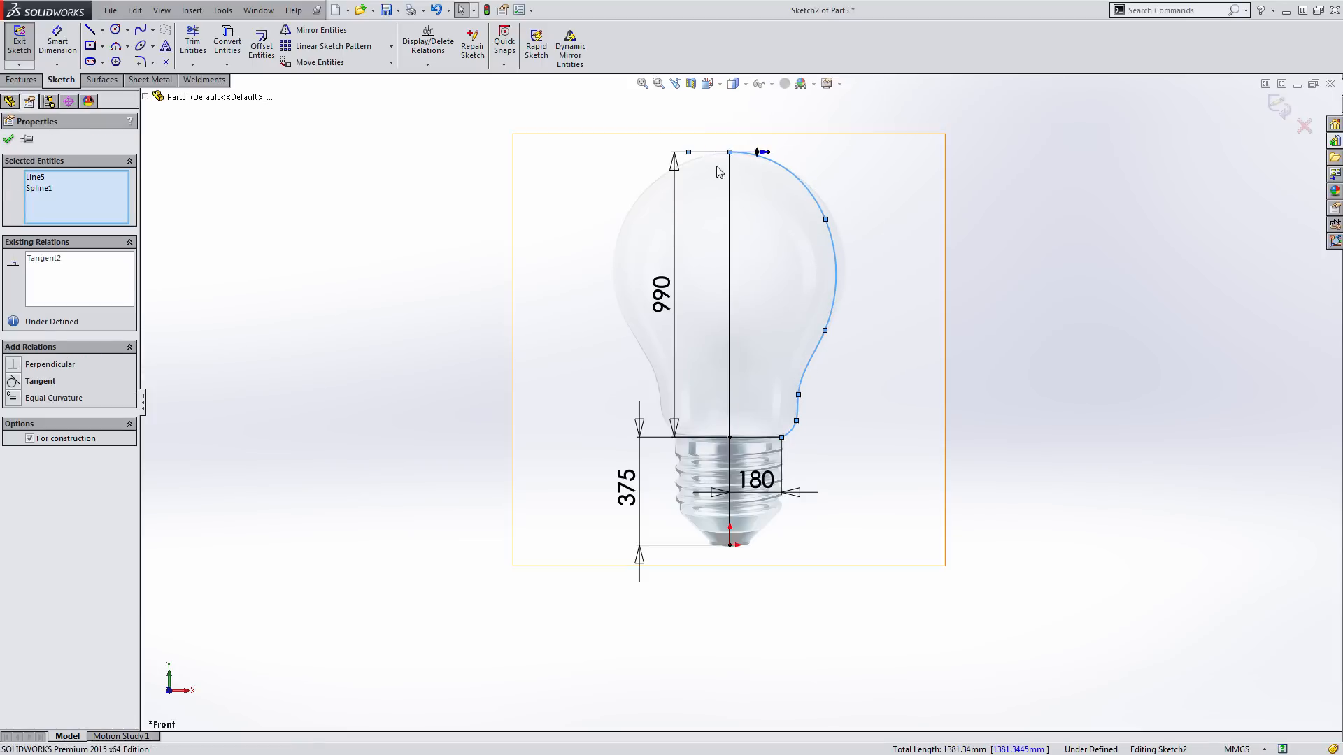
{"action": "key", "text": "Escape"}
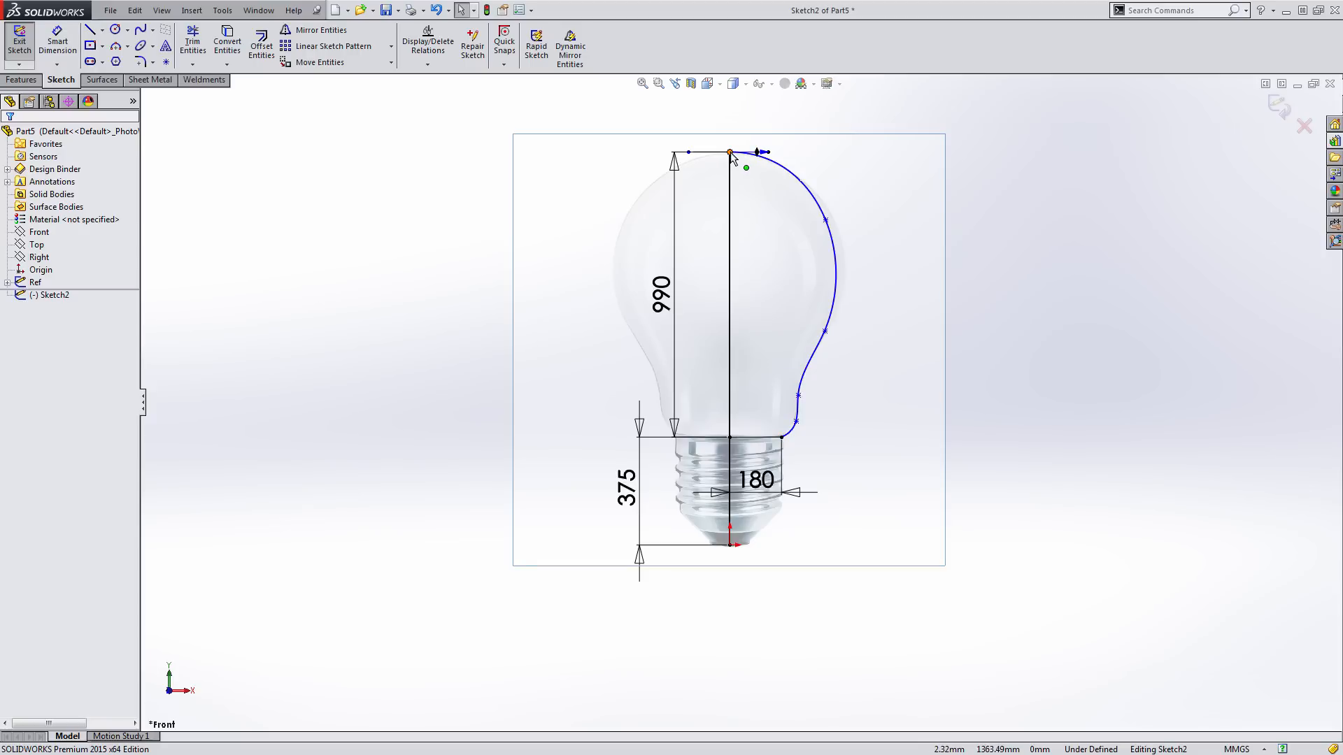
Move the spline's upper and middle points outward to follow the glass outline in the picture
{"action": "left_click_drag", "start_coordinate": [826, 220], "coordinate": [842, 241]}
{"action": "scroll", "coordinate": [854, 339], "scroll_direction": "down", "scroll_amount": 2}
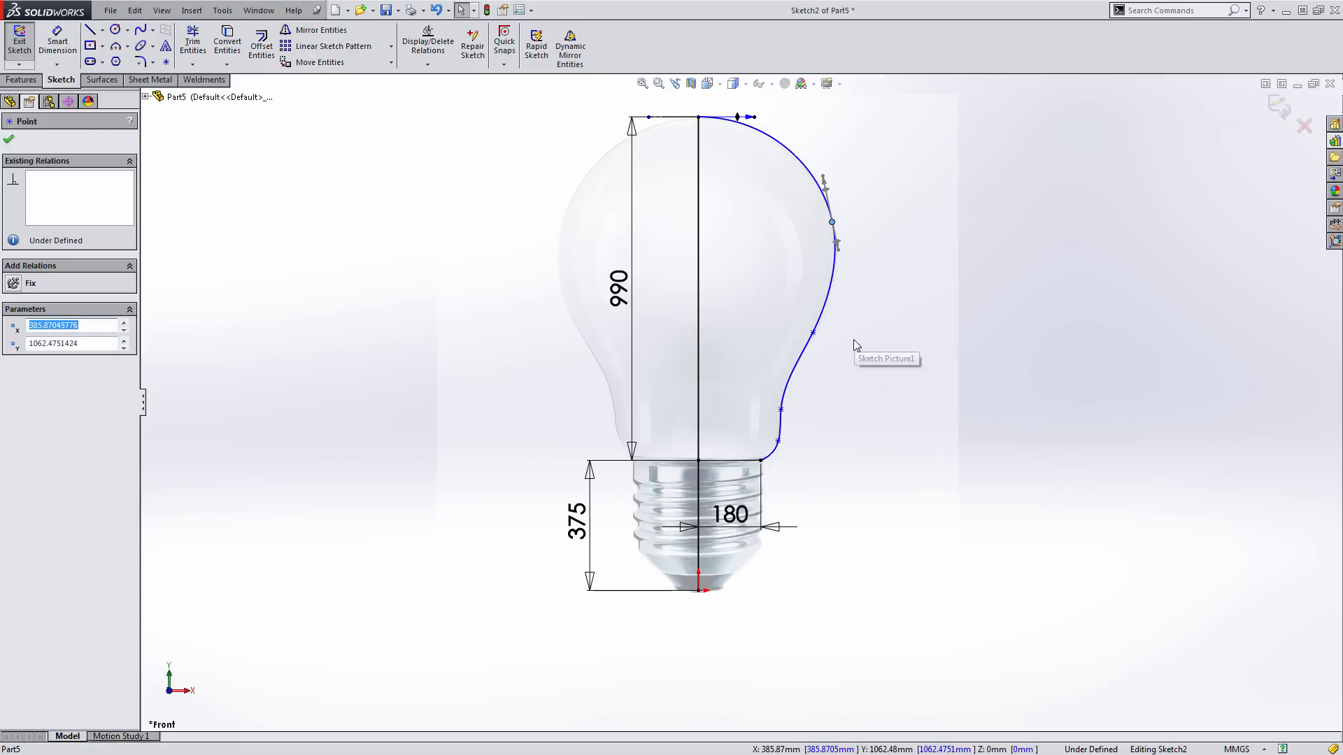
{"action": "scroll", "coordinate": [828, 342], "scroll_direction": "down", "scroll_amount": 2}
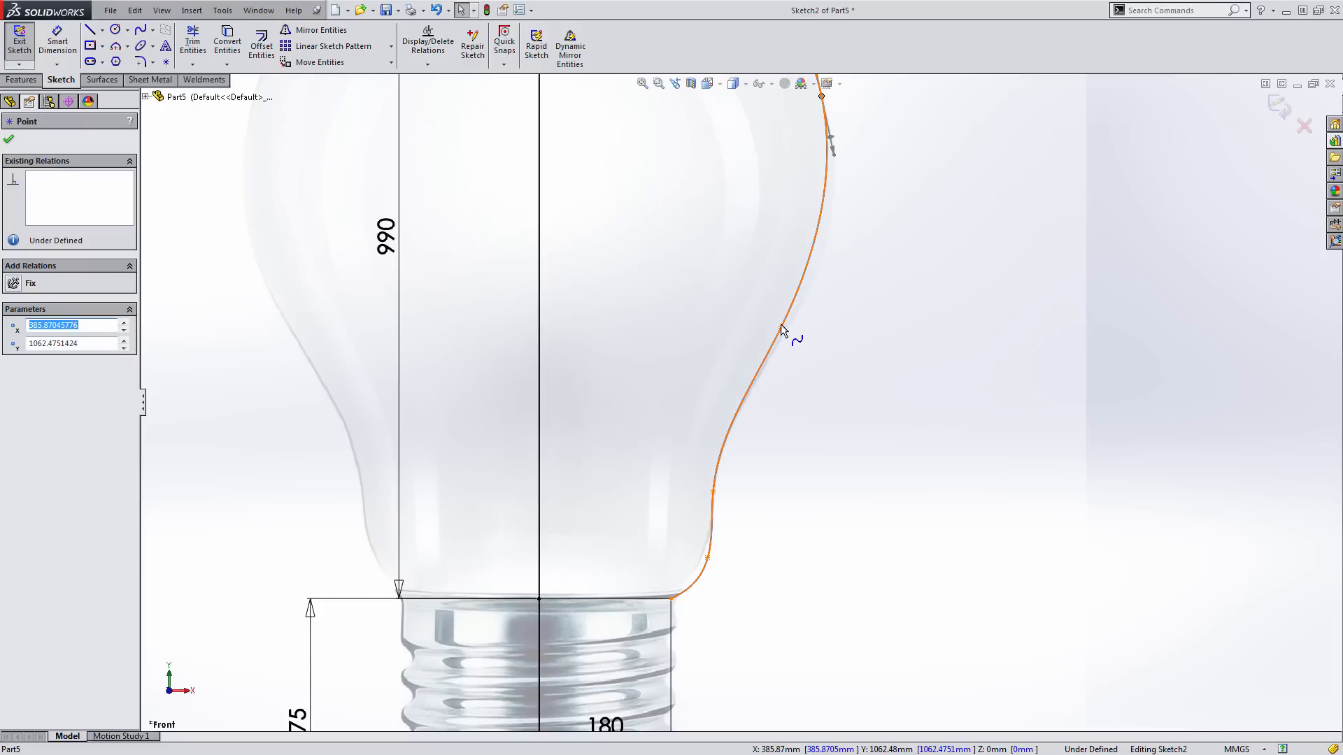
{"action": "mouse_move", "coordinate": [782, 326]}
{"action": "left_mouse_down"}
{"action": "mouse_move", "coordinate": [803, 326]}
{"action": "mouse_move", "coordinate": [787, 315]}
{"action": "left_mouse_up"}
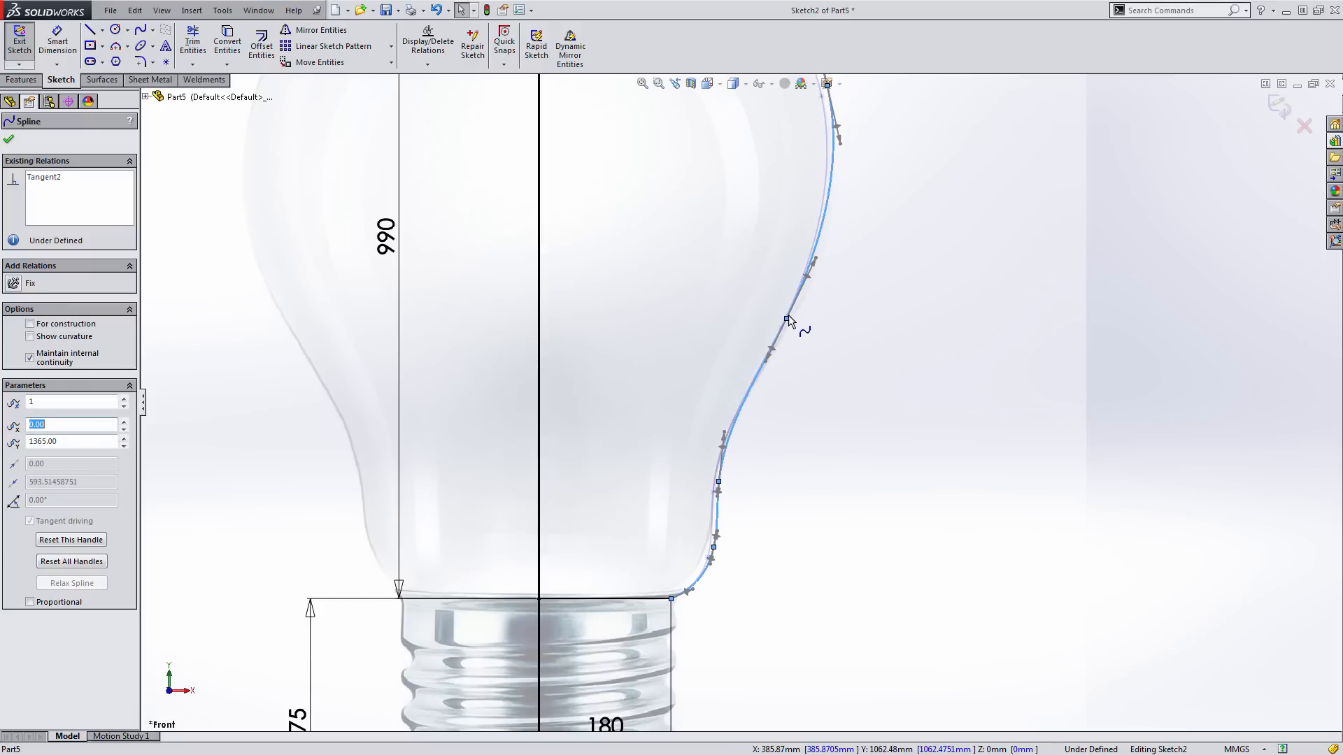
{"action": "left_click", "coordinate": [892, 380]}
Adjust the spline point at the bulb's neck to match the picture's outline
{"action": "left_click", "coordinate": [719, 480]}
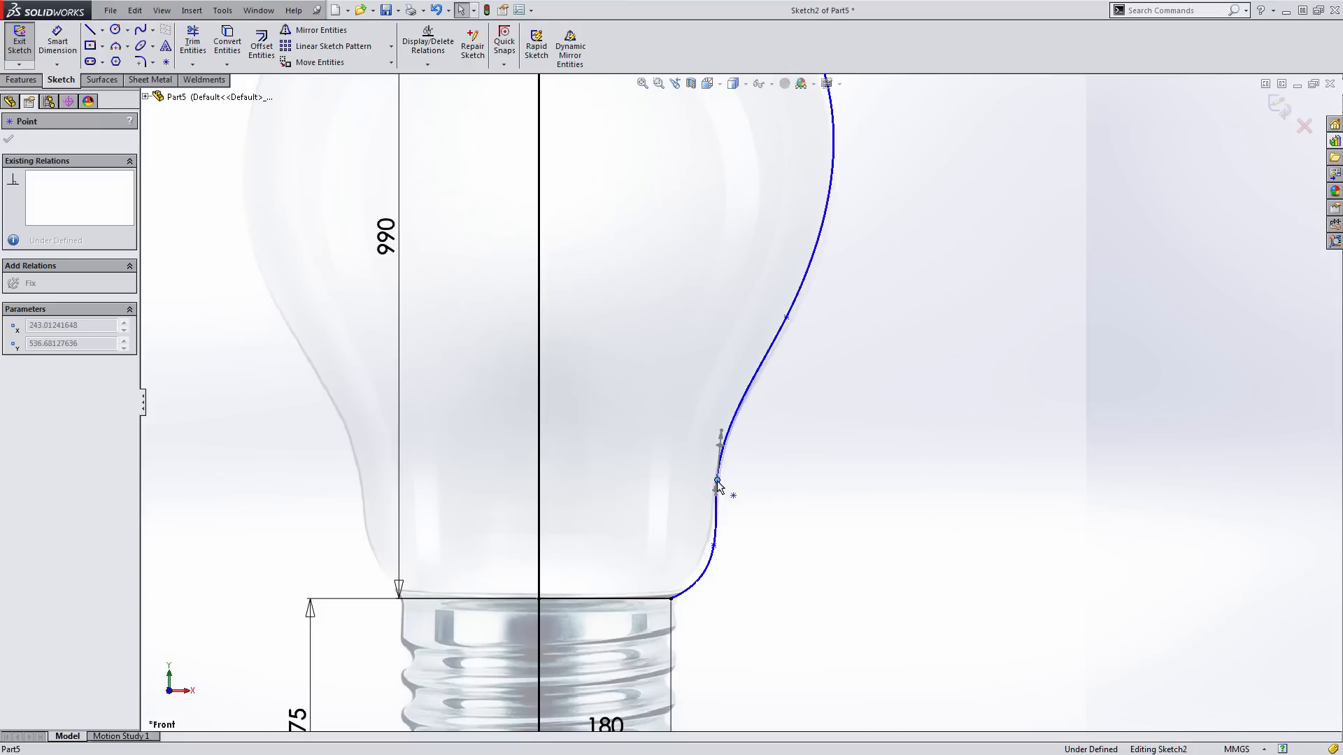
{"action": "scroll", "coordinate": [700, 523], "scroll_direction": "down", "scroll_amount": 2}
{"action": "left_click_drag", "start_coordinate": [712, 487], "coordinate": [697, 491]}
{"action": "scroll", "coordinate": [715, 497], "scroll_direction": "up", "scroll_amount": 5}
{"action": "left_click", "coordinate": [972, 406]}
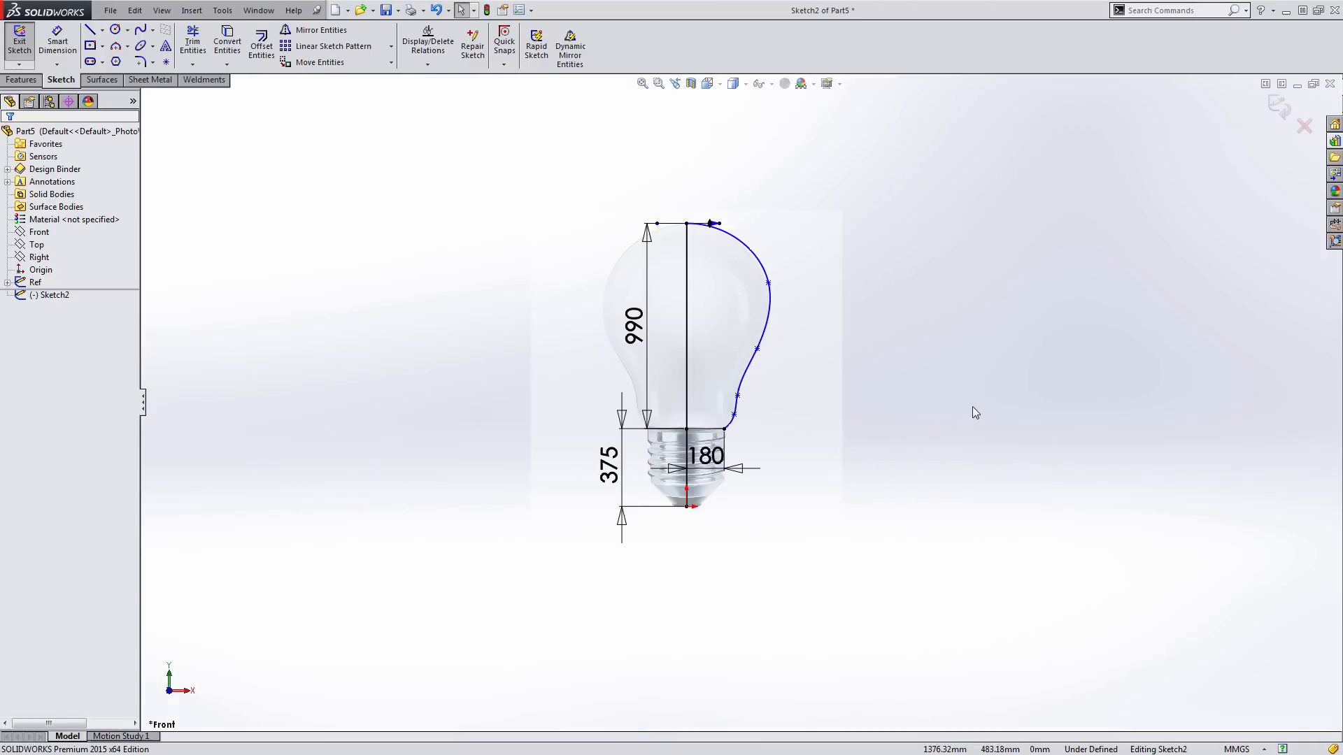
Adjust the spline point at the bulb's widest part to follow the glass outline in the picture
{"action": "scroll", "coordinate": [776, 309], "scroll_direction": "down", "scroll_amount": 3}
{"action": "scroll", "coordinate": [746, 286], "scroll_direction": "down", "scroll_amount": 3}
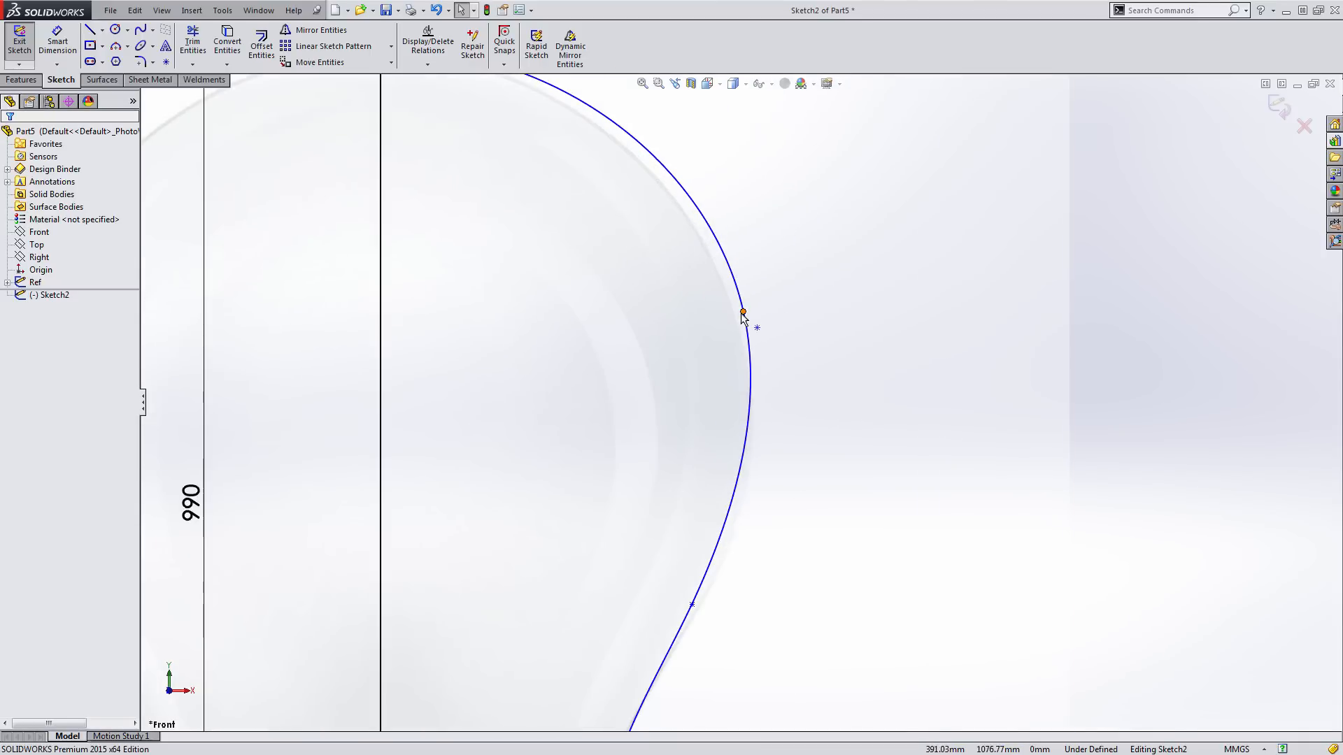
{"action": "left_click", "coordinate": [743, 312]}
{"action": "scroll", "coordinate": [918, 426], "scroll_direction": "up", "scroll_amount": 5}
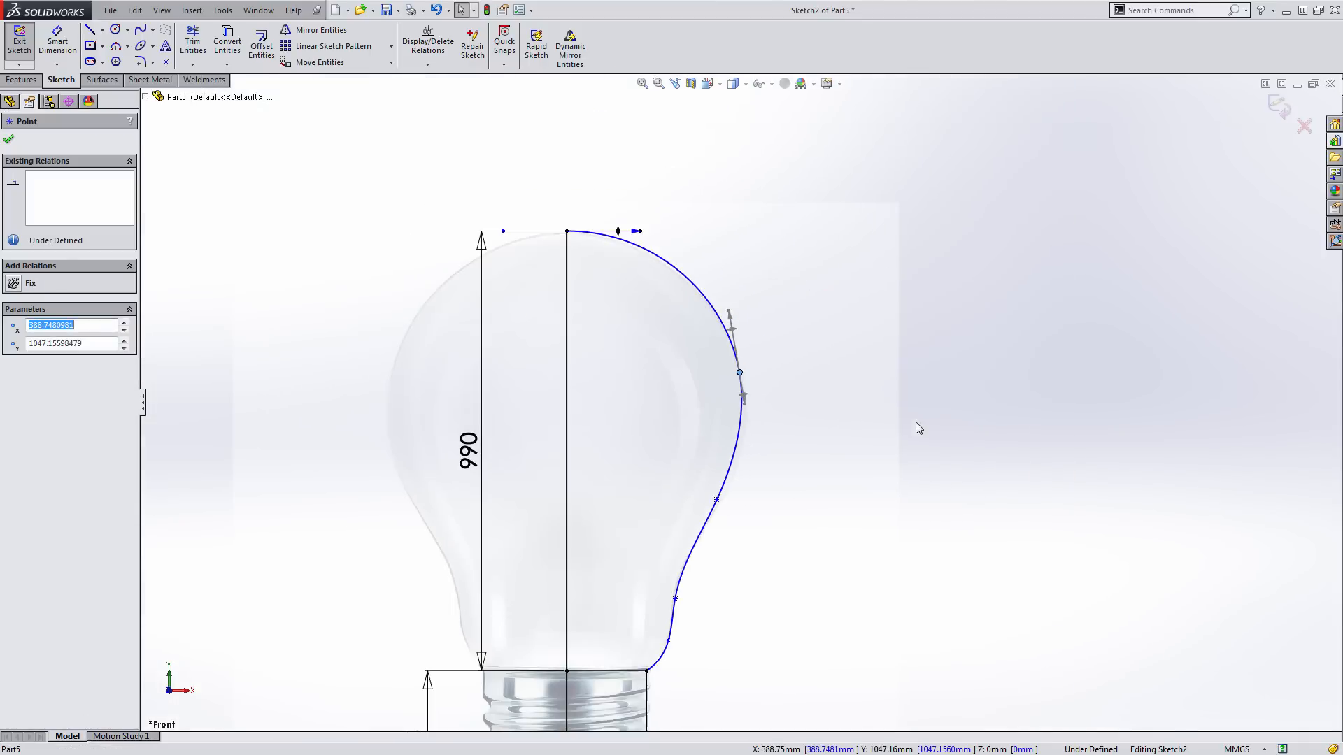
{"action": "left_click", "coordinate": [1015, 430]}
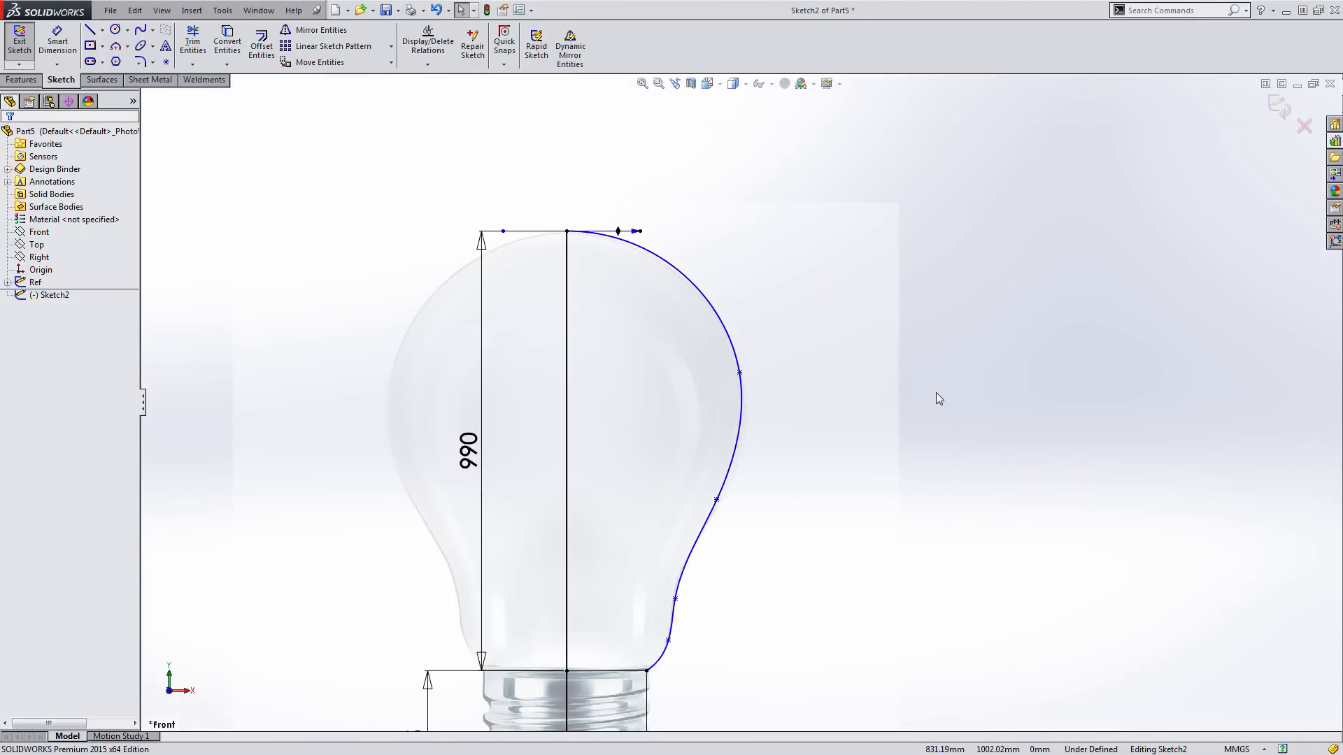
Sketch a style spline with six control vertices in the space outside the bulb's right outline
{"action": "left_click", "coordinate": [152, 30]}
{"action": "left_click", "coordinate": [168, 42]}
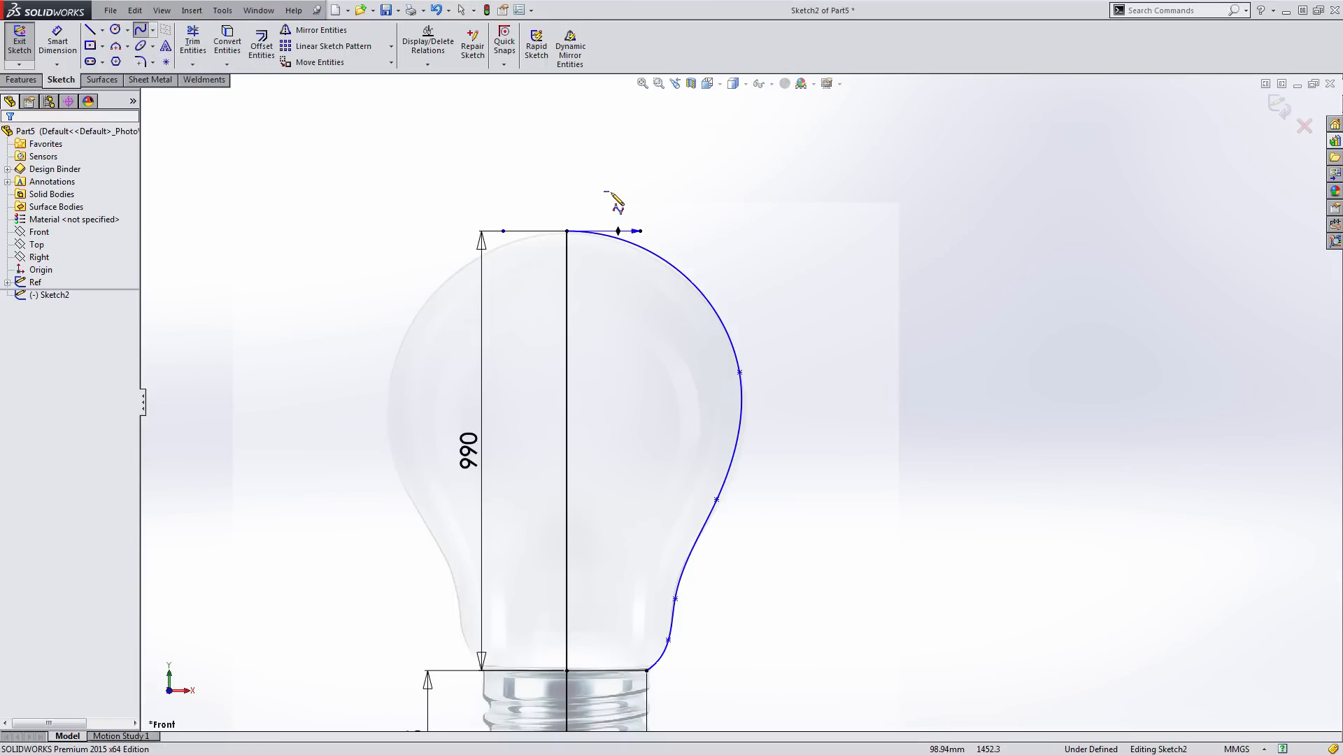
{"action": "left_click", "coordinate": [604, 191]}
{"action": "left_click", "coordinate": [795, 210]}
{"action": "left_click", "coordinate": [916, 362]}
{"action": "left_click", "coordinate": [888, 503]}
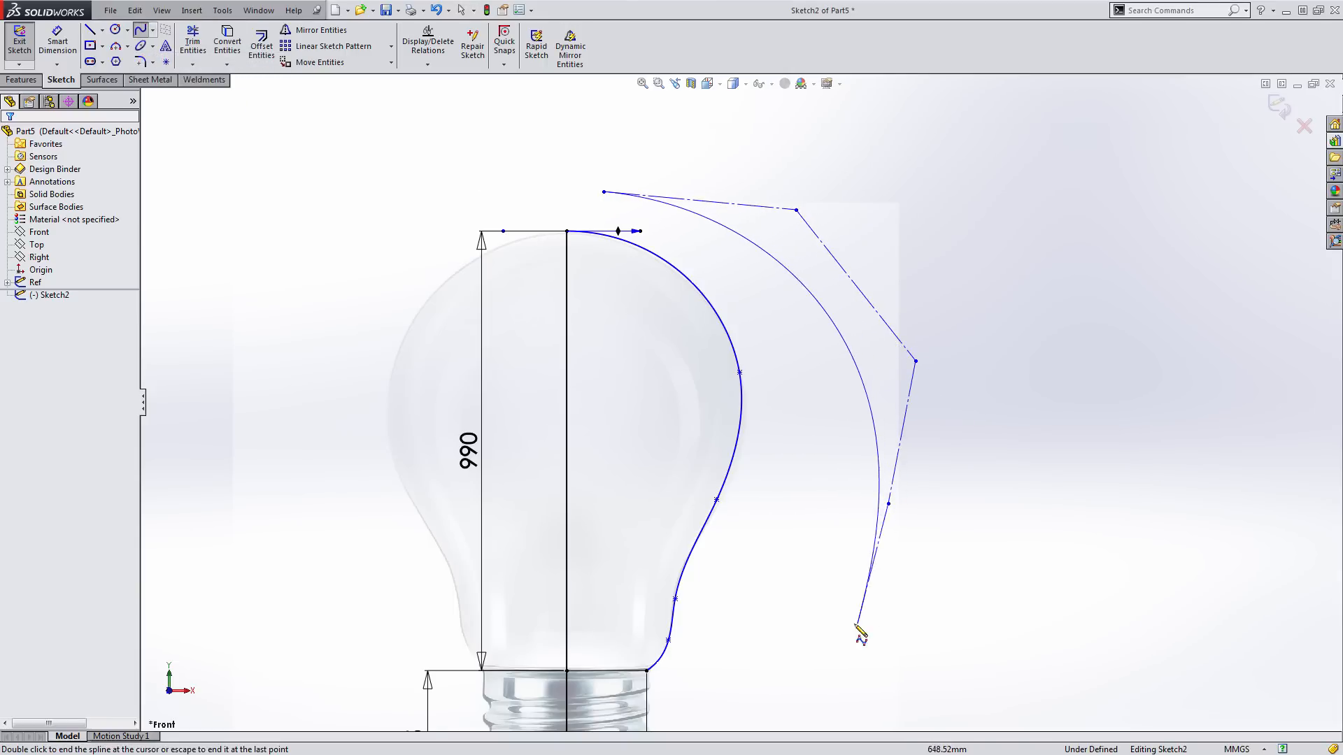
{"action": "left_click", "coordinate": [824, 631]}
{"action": "left_click", "coordinate": [843, 658]}
{"action": "key", "text": "Escape"}
Move the style spline's third control vertex upward and make the first two segments of its control polygon collinear
{"action": "left_click_drag", "start_coordinate": [916, 362], "coordinate": [897, 238]}
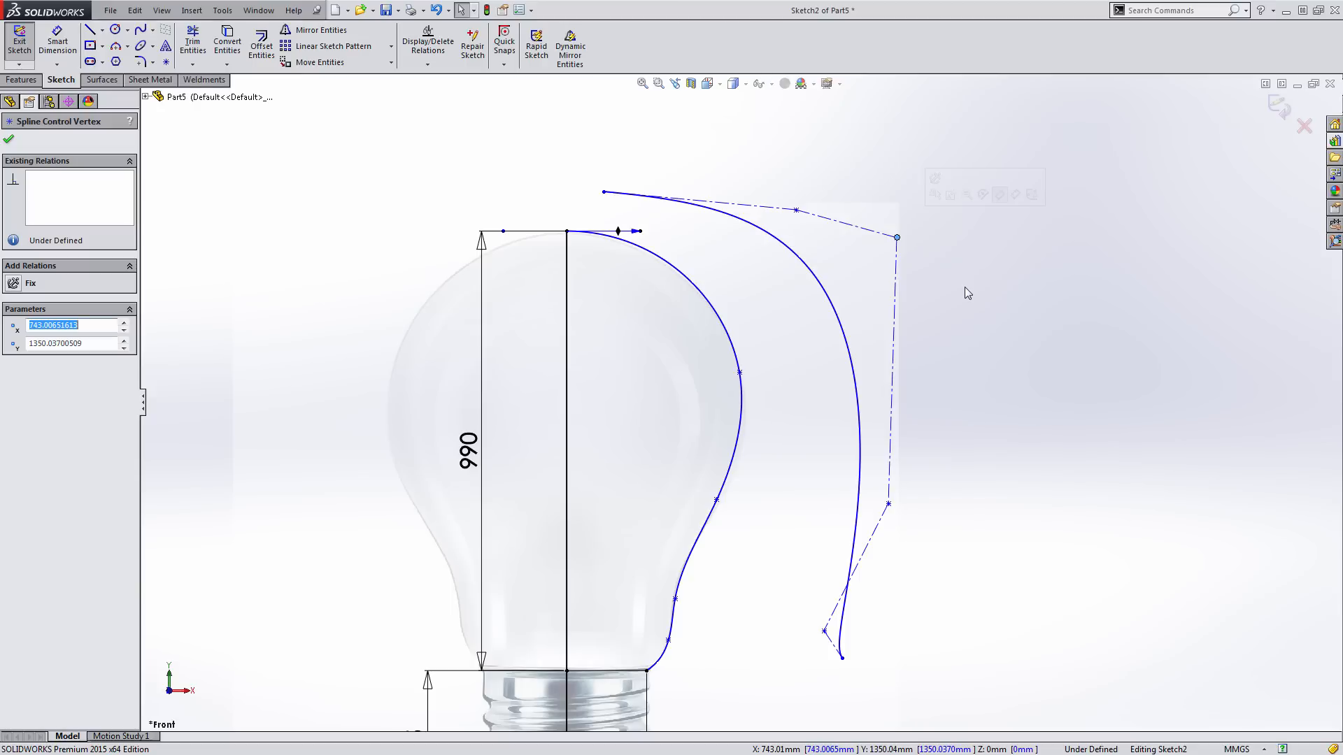
{"action": "left_click", "coordinate": [768, 208]}
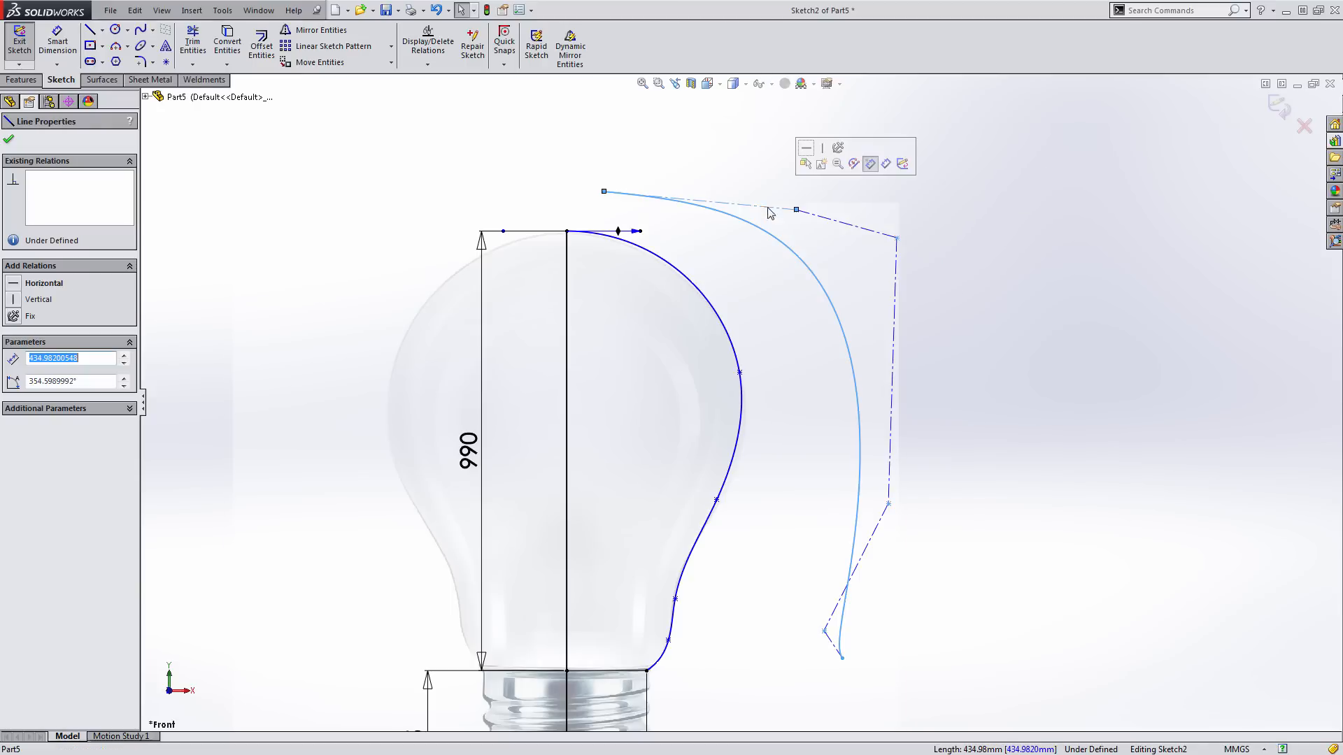
{"action": "left_click", "coordinate": [815, 221], "text": "ctrl"}
{"action": "left_click", "coordinate": [893, 162]}
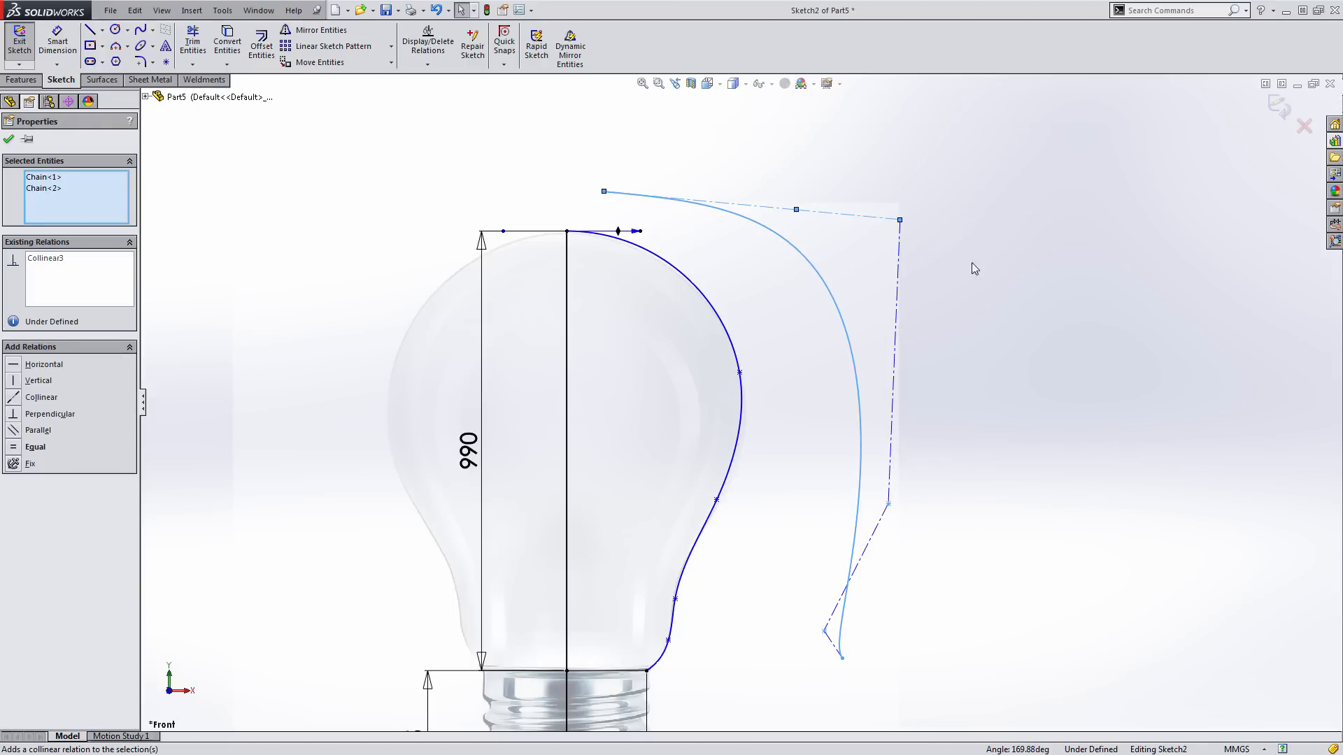
{"action": "left_click", "coordinate": [972, 265]}
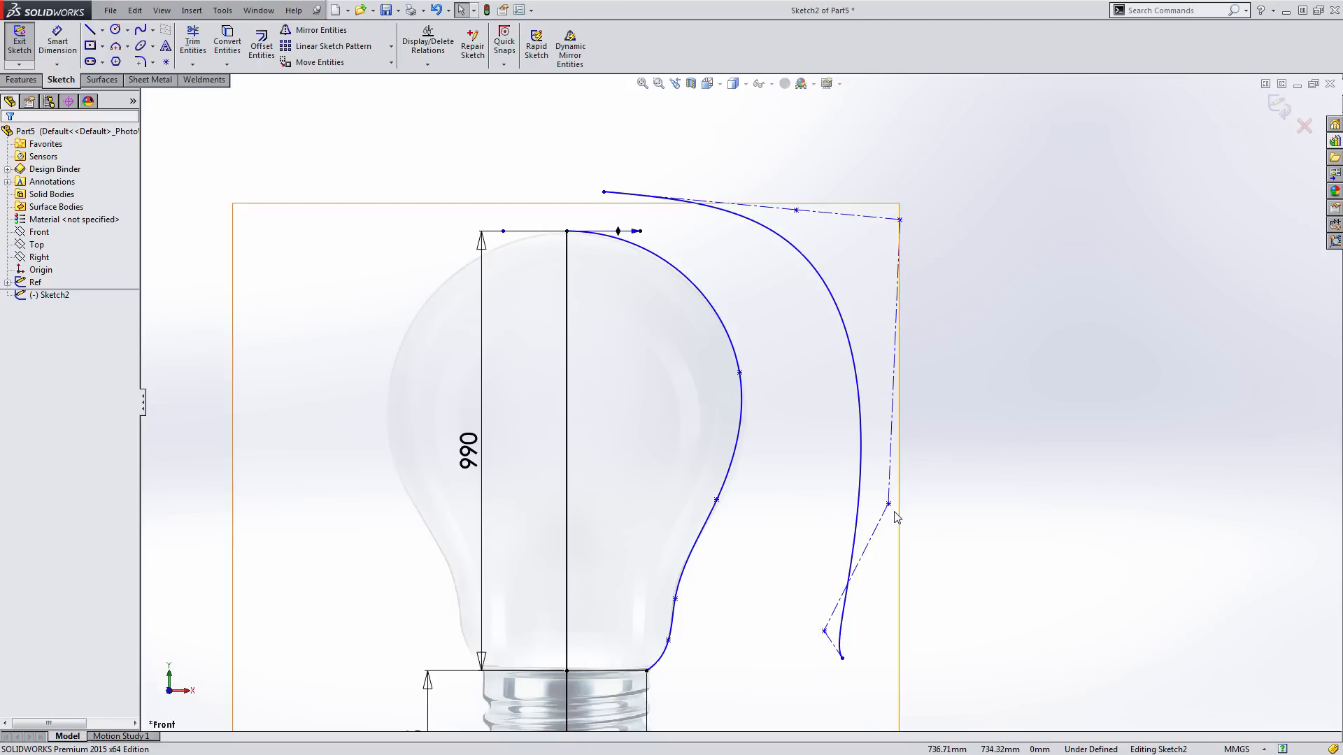
Make the style spline's third control segment collinear with the second, and reshape the curve by moving its collinear vertices
{"action": "left_click_drag", "start_coordinate": [888, 504], "coordinate": [983, 224]}
{"action": "left_click", "coordinate": [947, 222]}
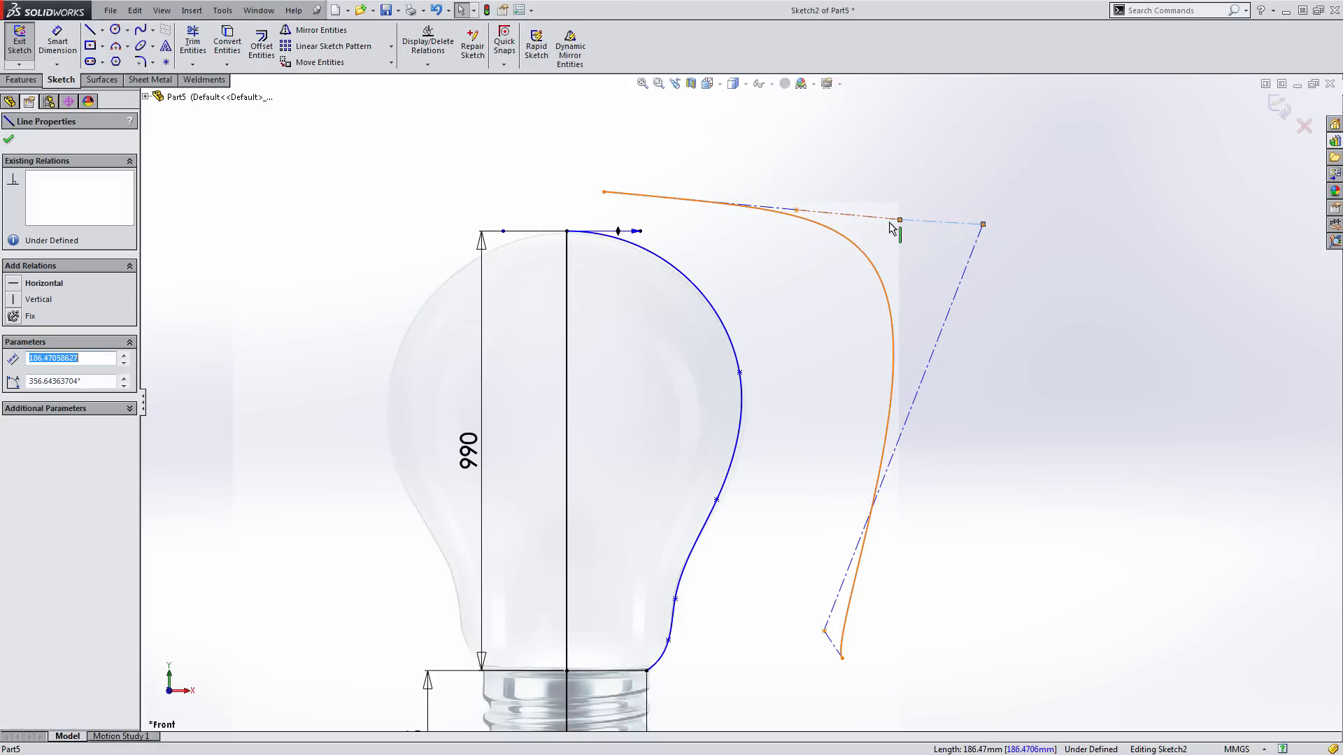
{"action": "left_click", "coordinate": [879, 218], "text": "ctrl"}
{"action": "left_click", "coordinate": [949, 158]}
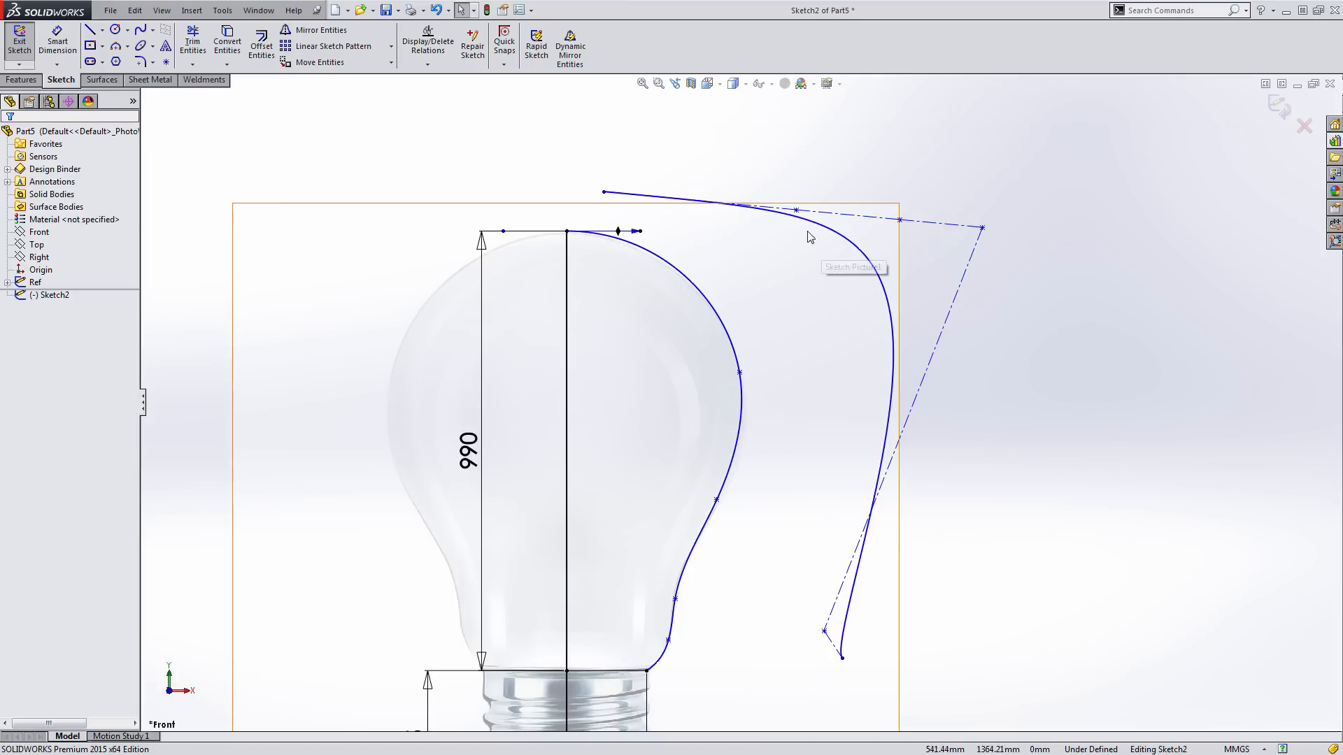
{"action": "left_click_drag", "start_coordinate": [796, 210], "coordinate": [705, 202]}
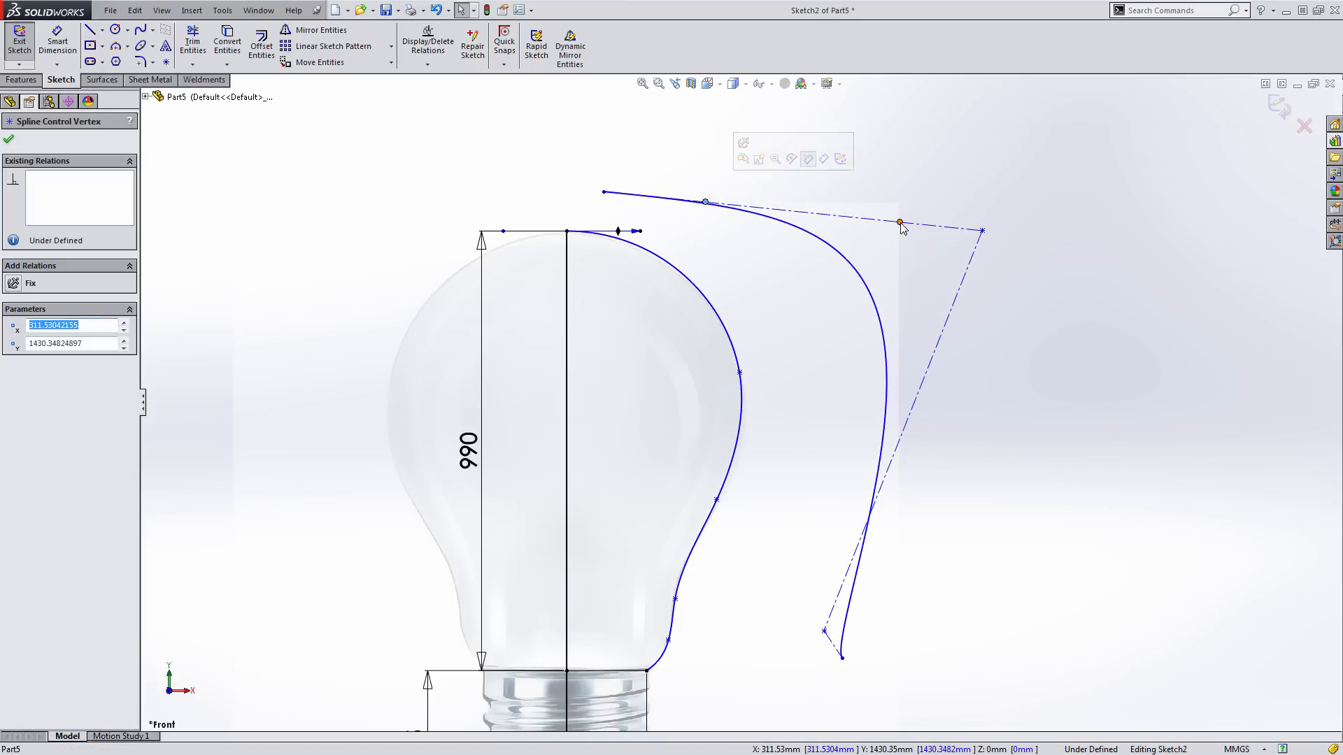
{"action": "left_click_drag", "start_coordinate": [901, 223], "coordinate": [956, 251]}
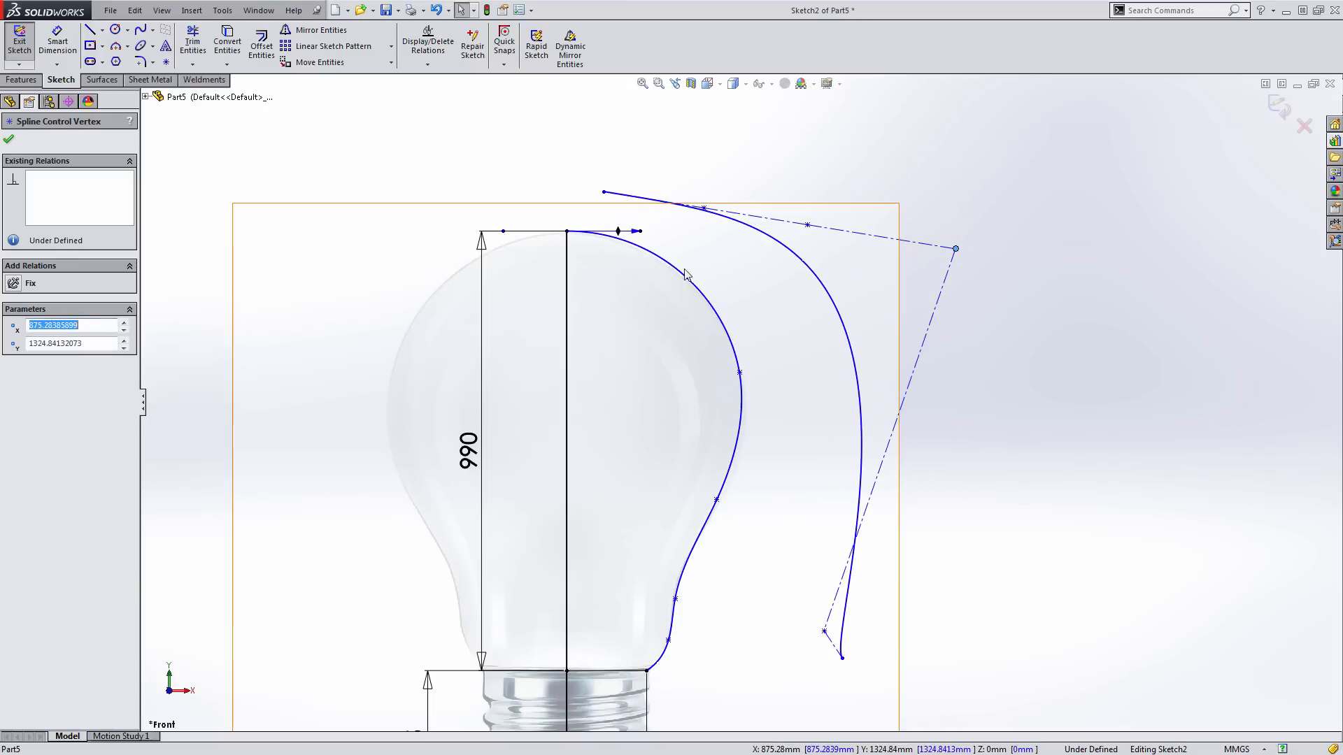
Delete the trial style spline beside the bulb profile
{"action": "left_click", "coordinate": [920, 354]}
{"action": "key", "text": "Delete"}
{"action": "left_click", "coordinate": [757, 384]}
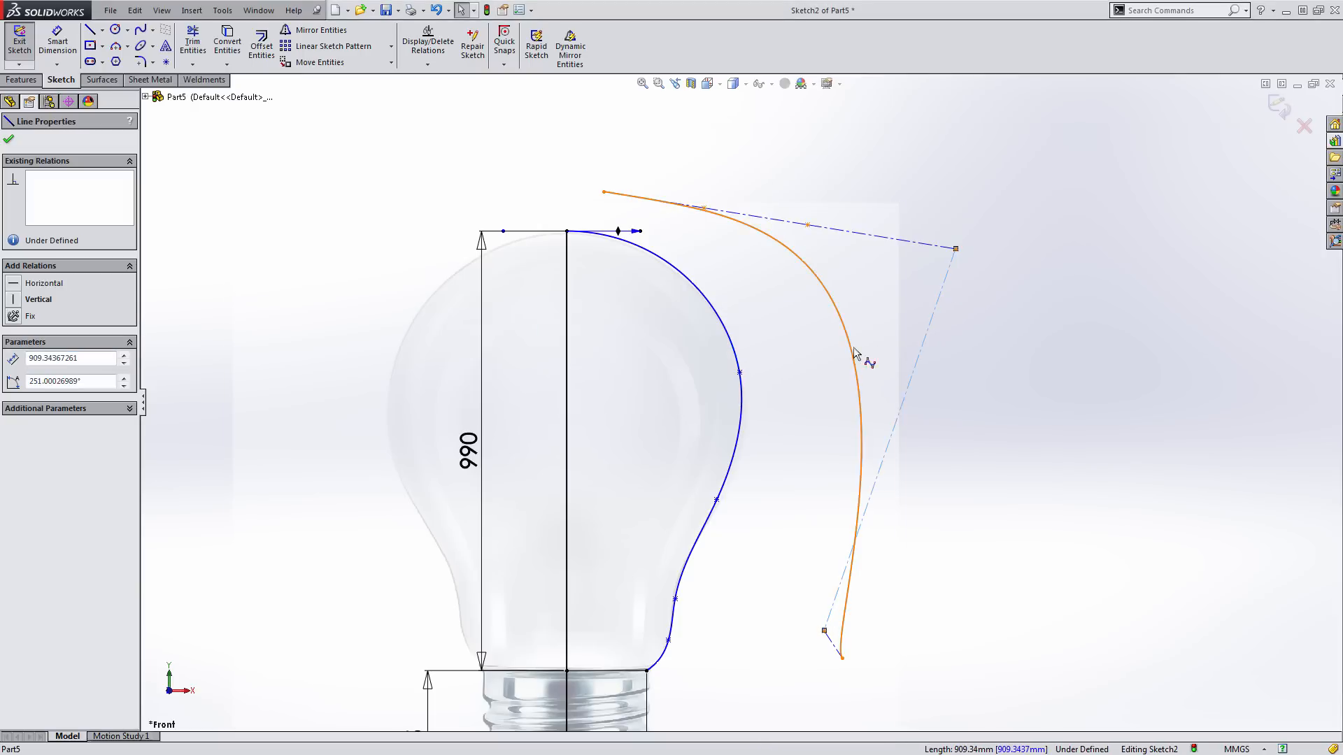
{"action": "left_click", "coordinate": [860, 357]}
{"action": "key", "text": "Delete"}
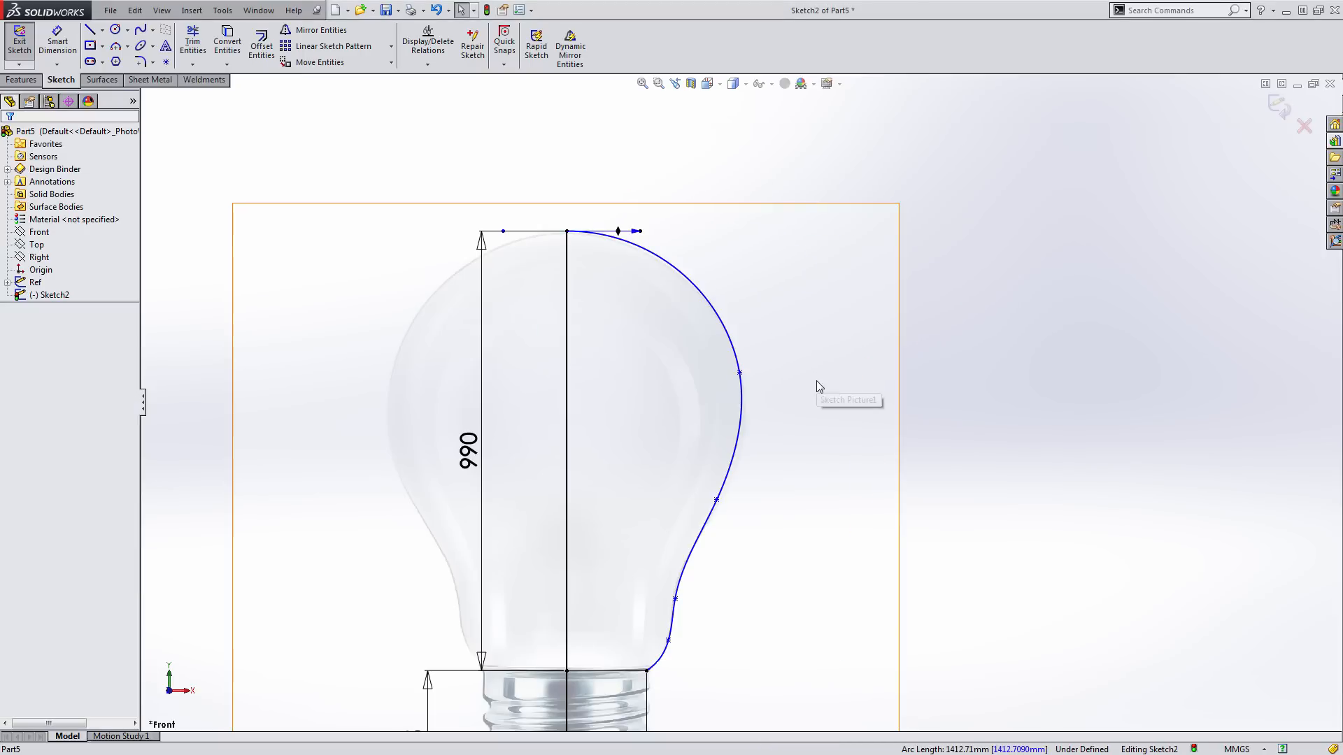
Exit the sketch and revolve the half-bulb region above the base 360° about the vertical centre line
{"action": "scroll", "coordinate": [827, 405], "scroll_direction": "up", "scroll_amount": 2}
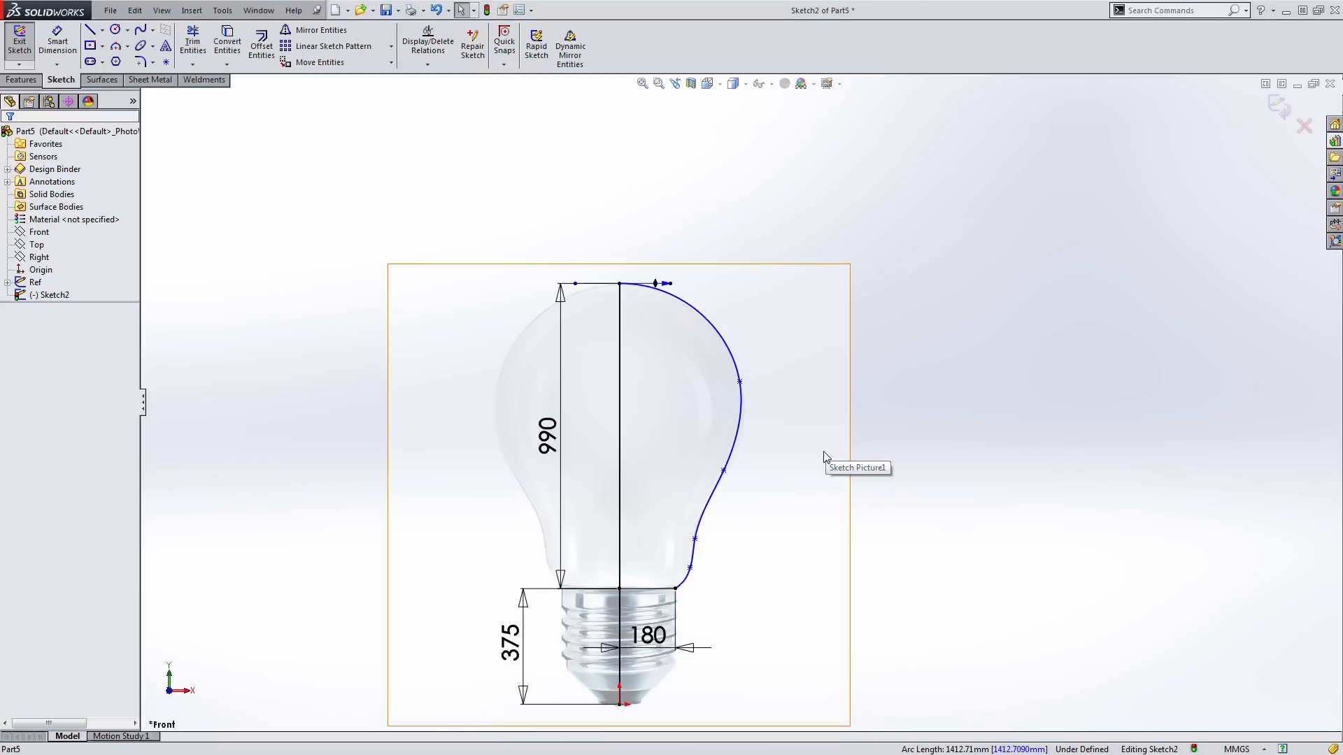
{"action": "left_click", "coordinate": [19, 42]}
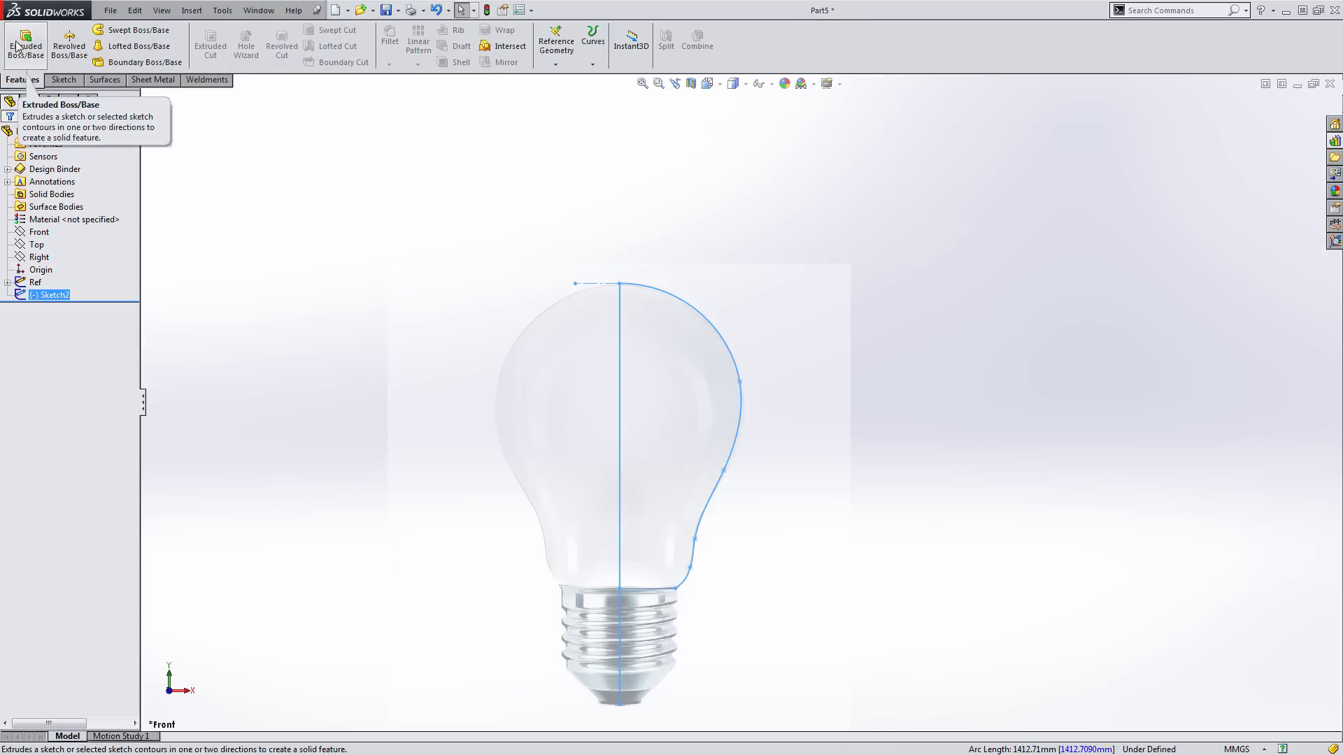
{"action": "left_click", "coordinate": [72, 64]}
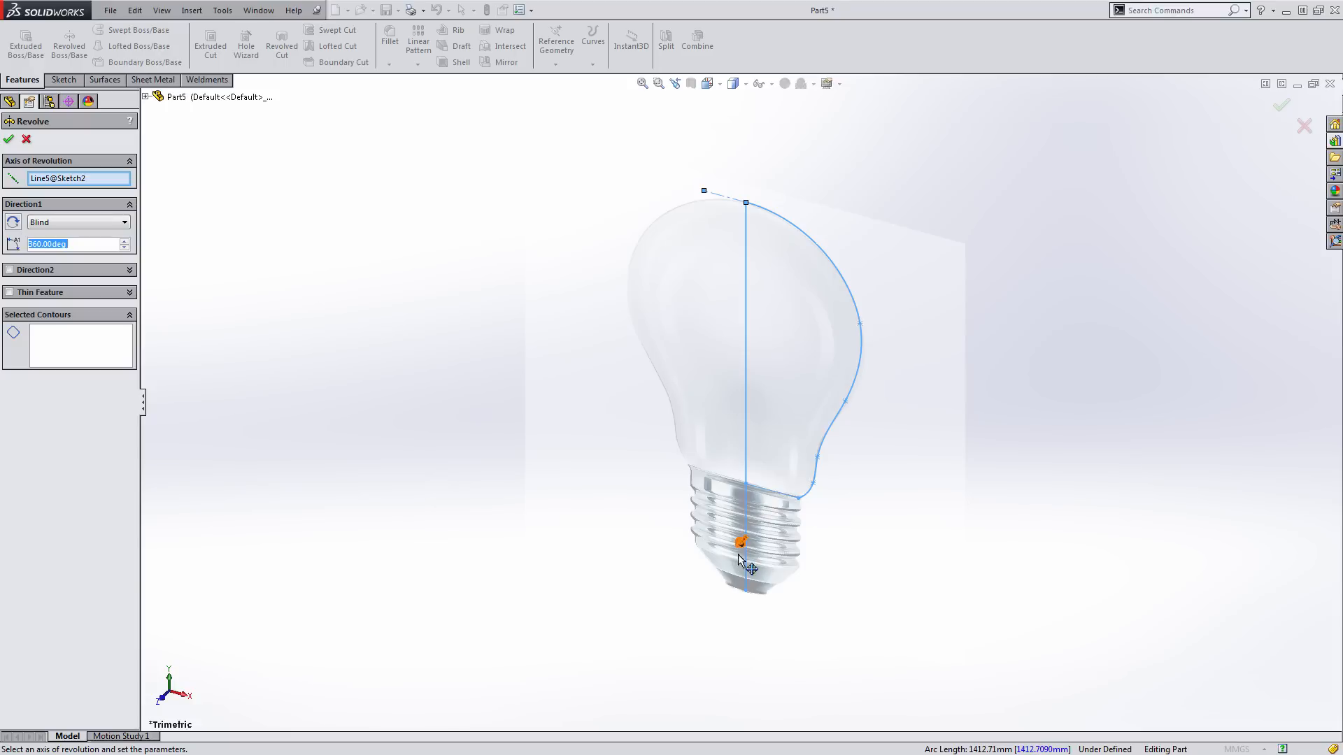
{"action": "left_click", "coordinate": [82, 352]}
{"action": "left_click", "coordinate": [778, 330]}
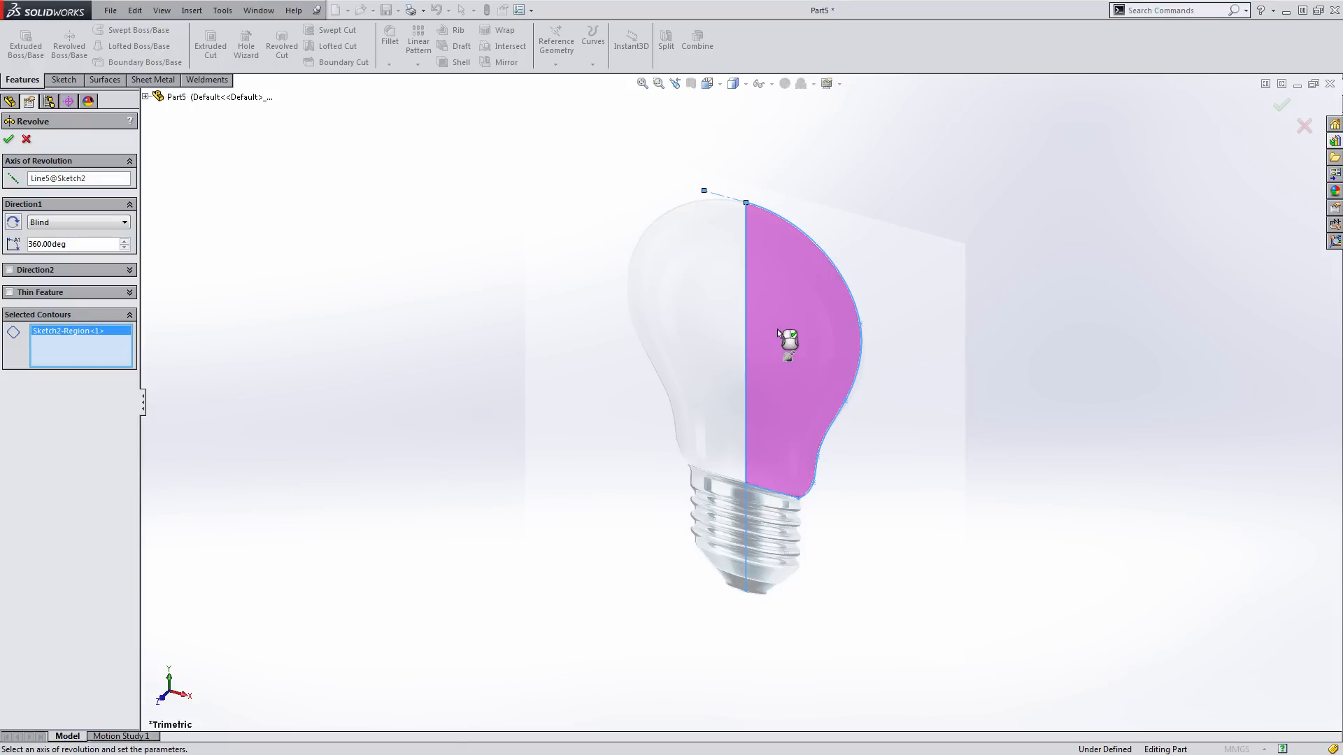
{"action": "left_click", "coordinate": [98, 181]}
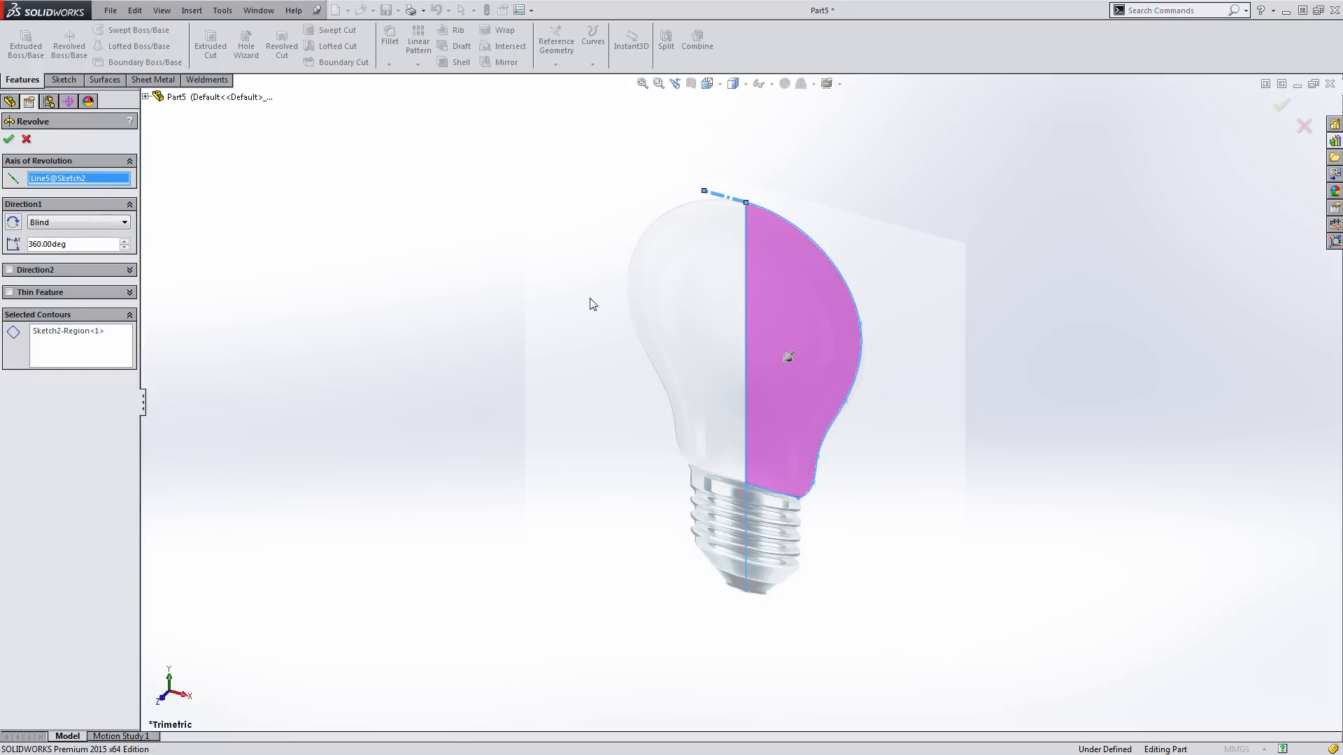
{"action": "left_click", "coordinate": [746, 255]}
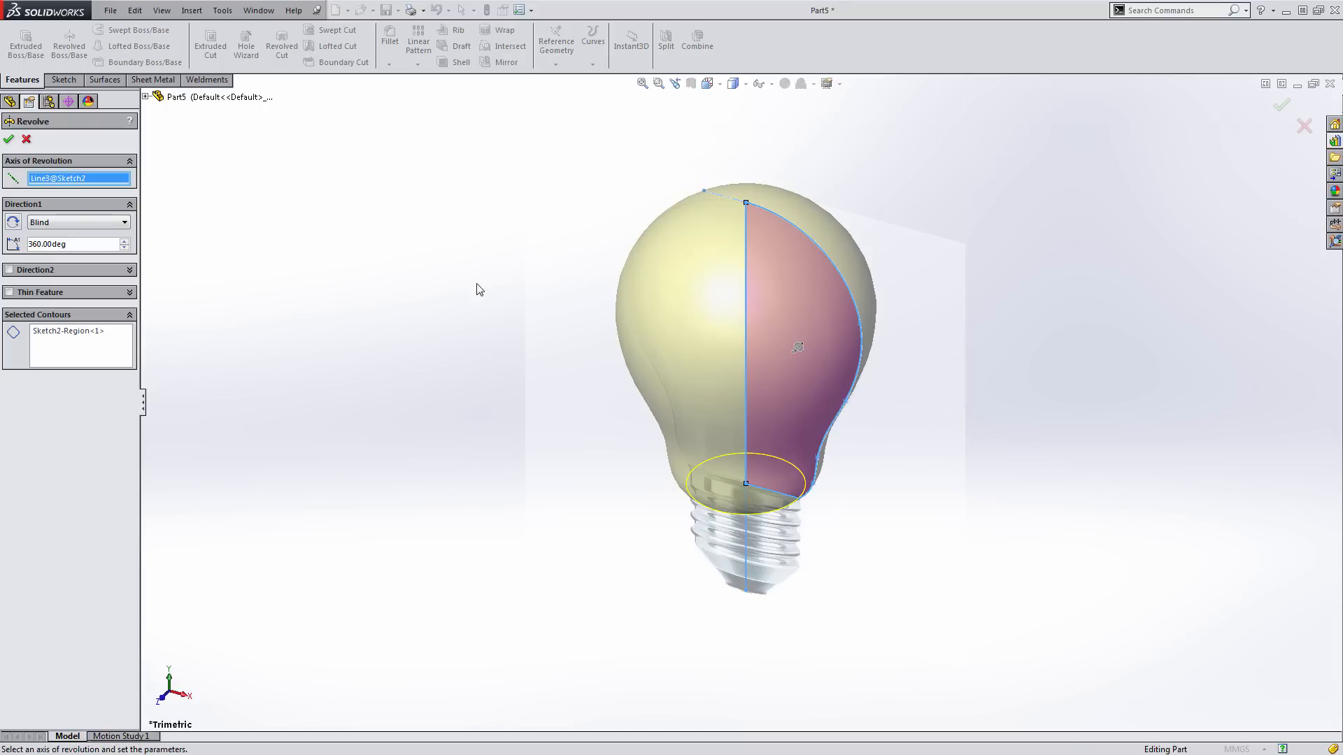
{"action": "left_click", "coordinate": [9, 141]}
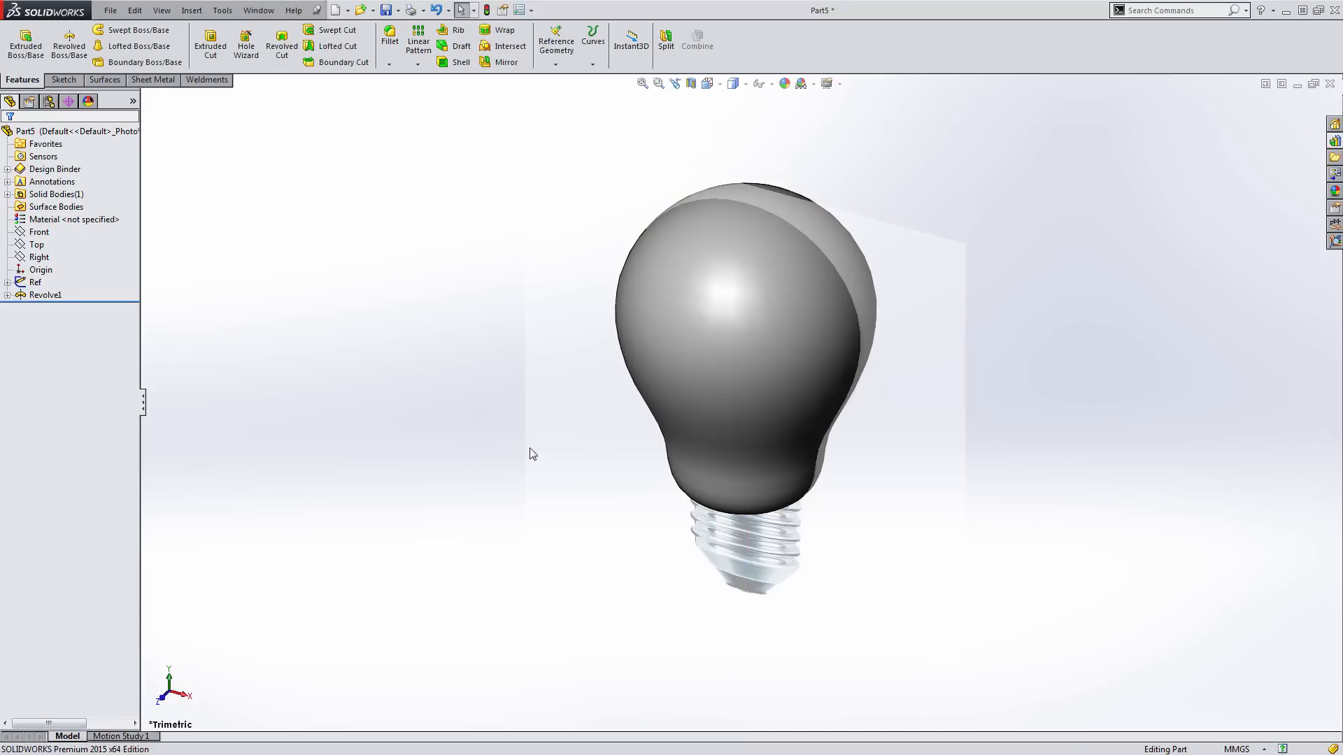
Shell the revolved bulb to a 1 mm wall thickness, removing its flat bottom face, with the preview shown
{"action": "middle_click_drag", "start_coordinate": [529, 454], "coordinate": [618, 390]}
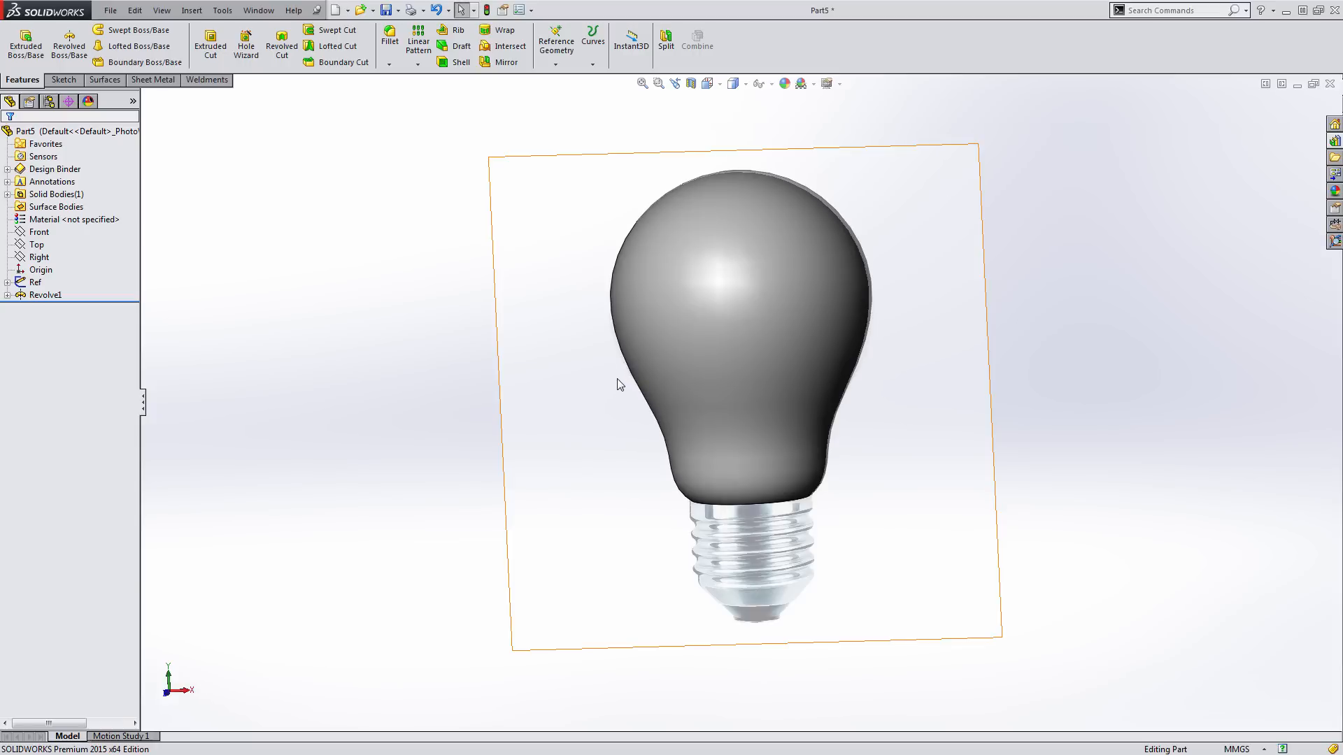
{"action": "middle_click_drag", "start_coordinate": [605, 391], "coordinate": [602, 346]}
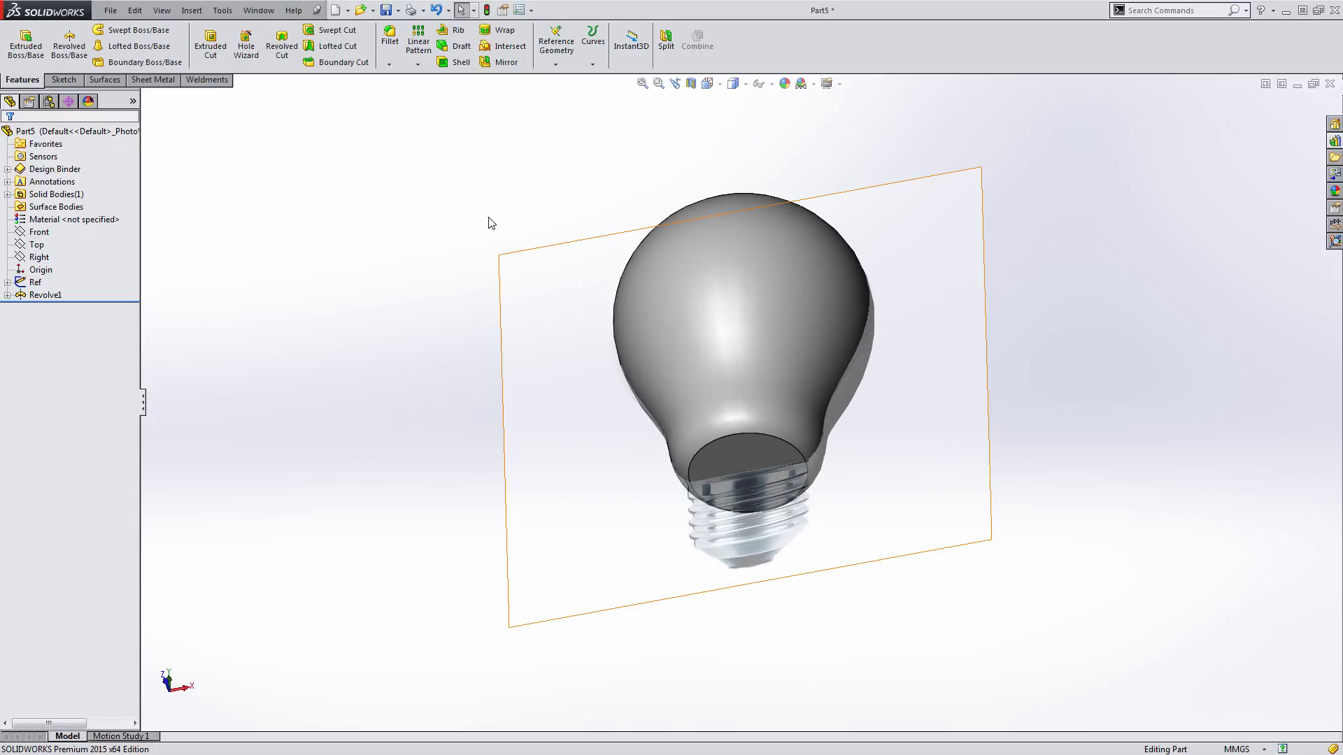
{"action": "left_click", "coordinate": [461, 61]}
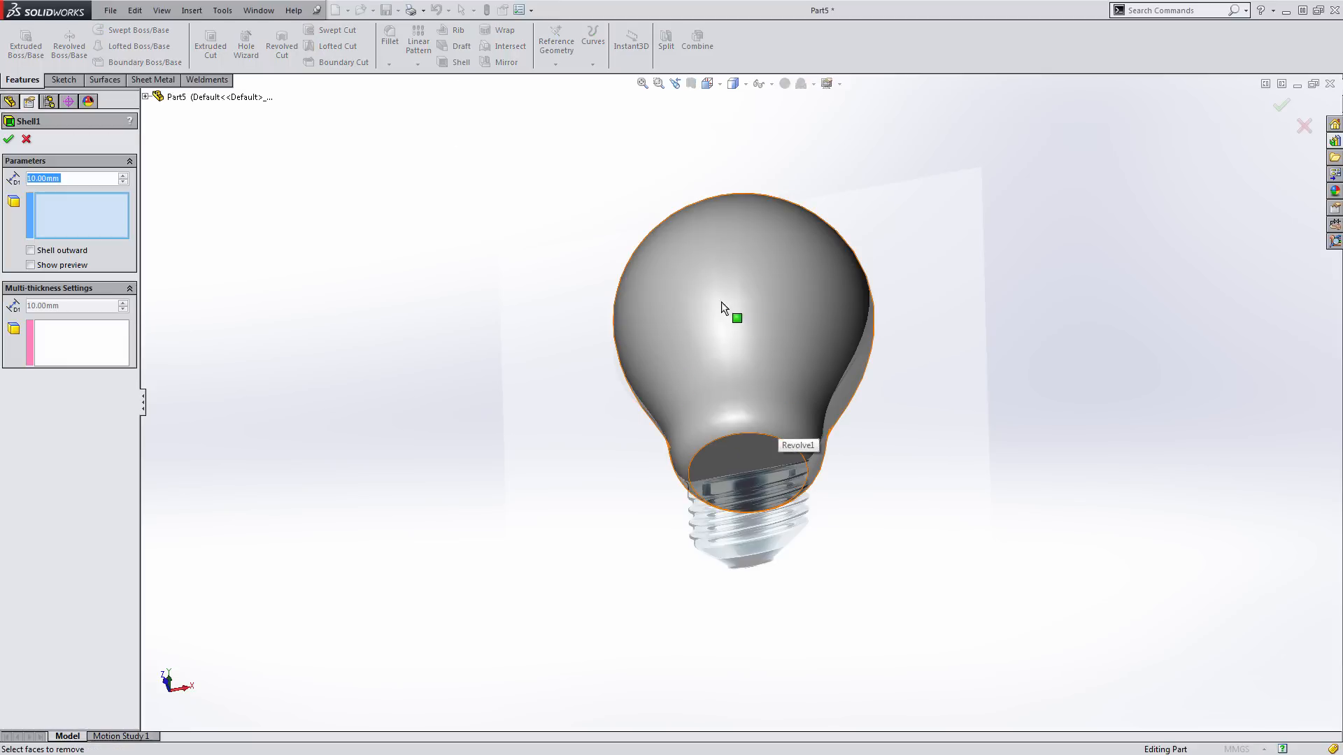
{"action": "left_click", "coordinate": [749, 450]}
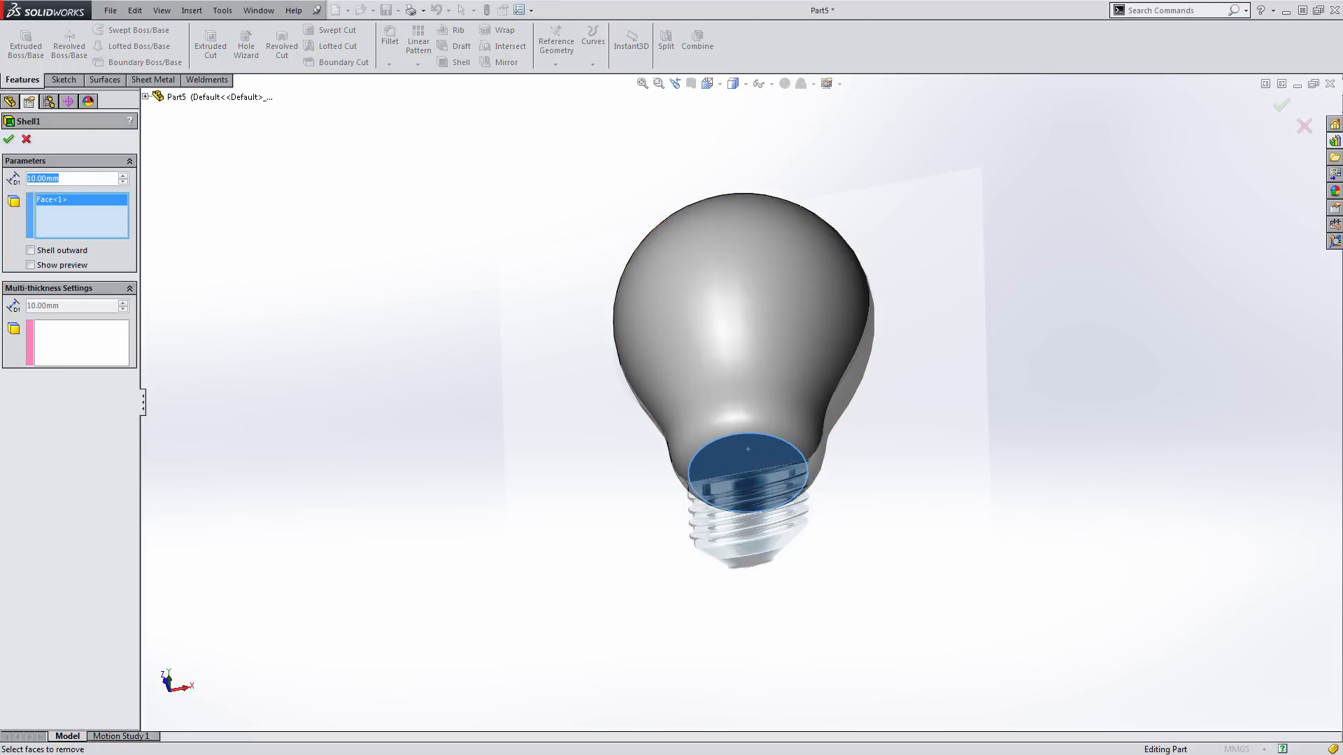
{"action": "type", "text": "1"}
{"action": "key", "text": "Return"}
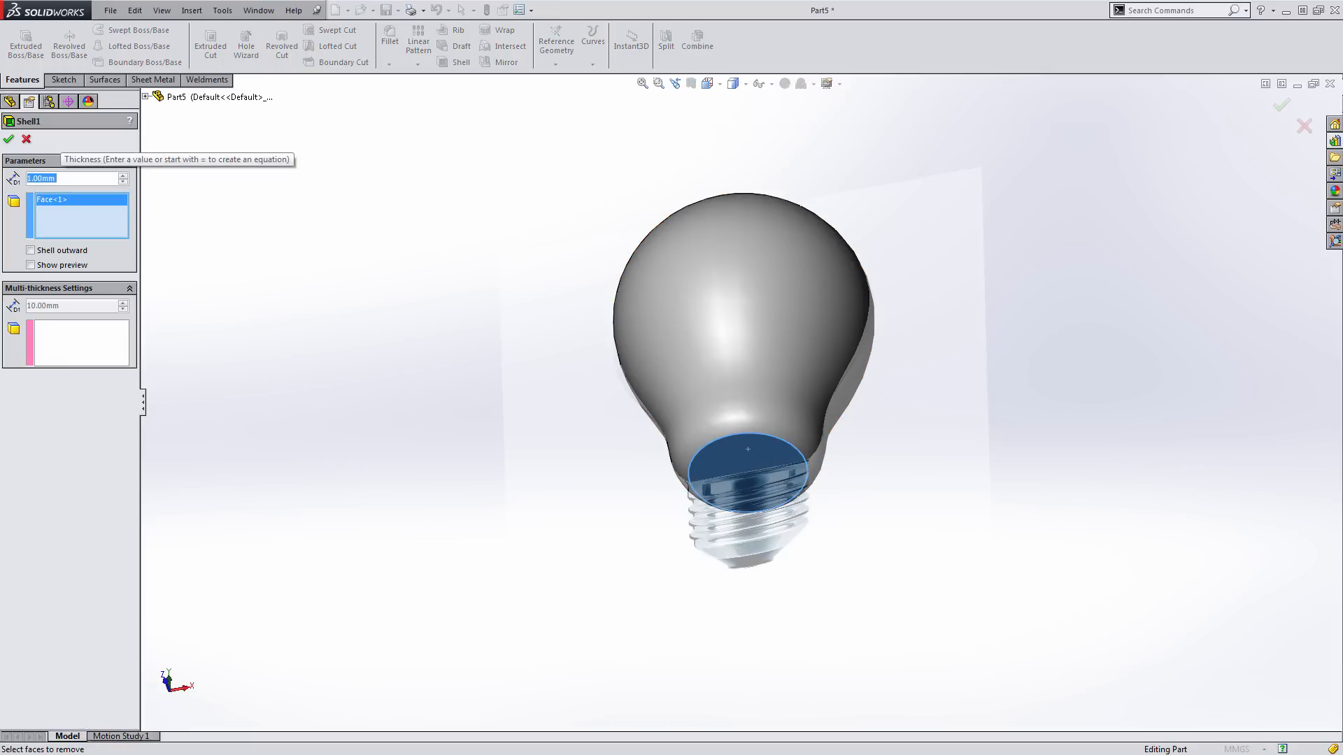
{"action": "left_click", "coordinate": [67, 265]}
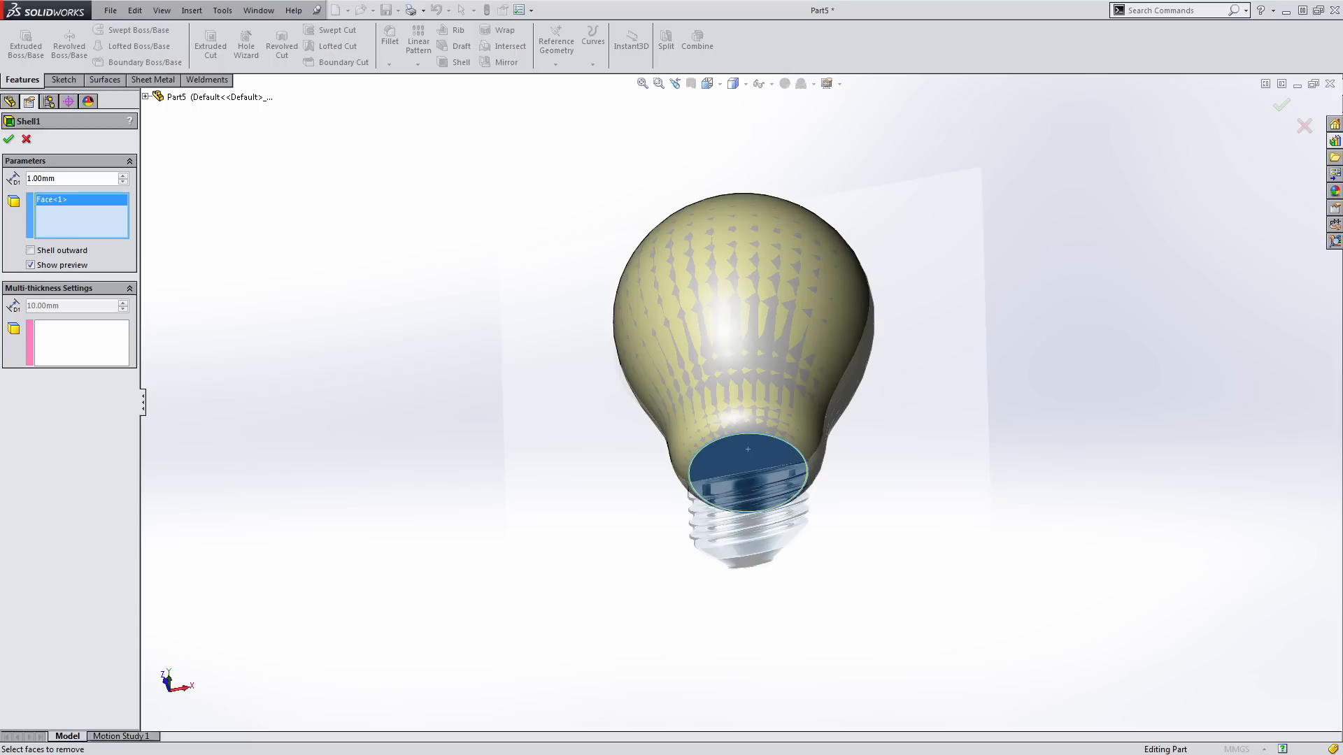
{"action": "left_click", "coordinate": [9, 139]}
Inspect the wall at the bulb's open end and set the shell thickness to 5 mm
{"action": "middle_click_drag", "start_coordinate": [393, 384], "coordinate": [677, 450]}
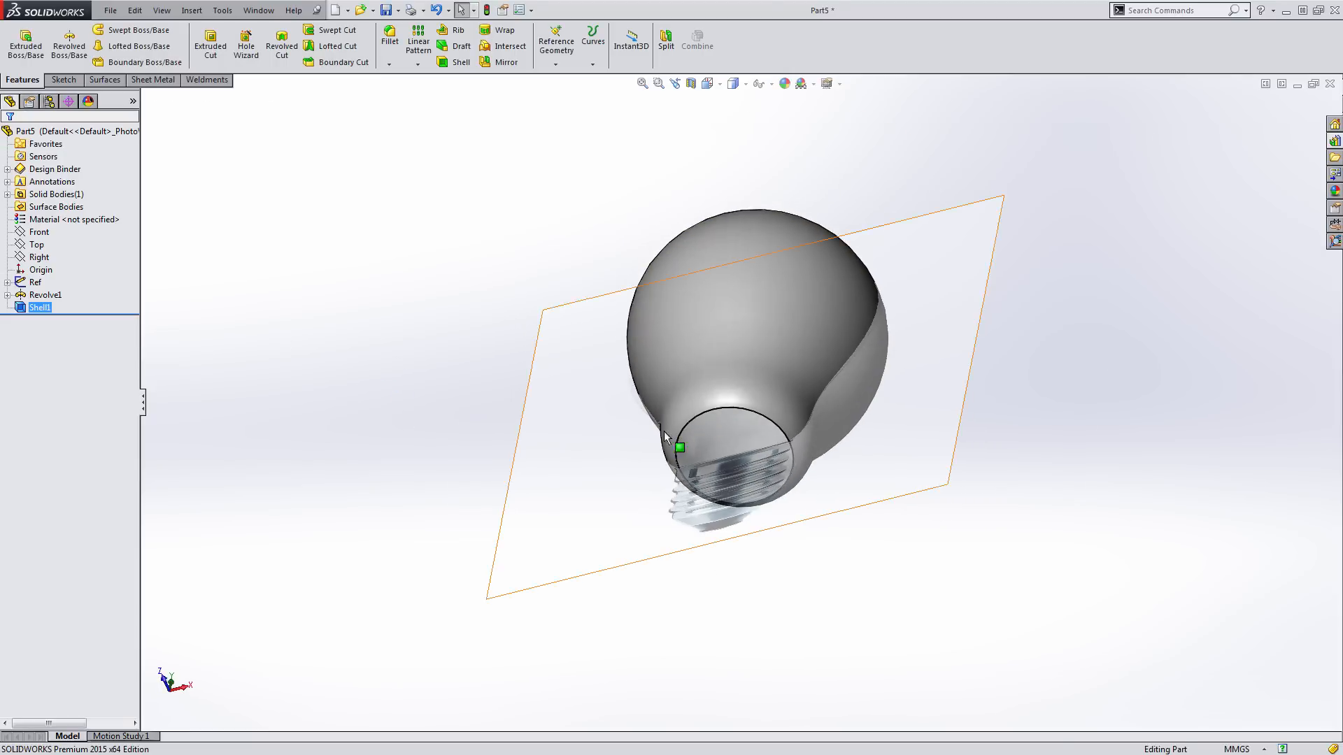
{"action": "scroll", "coordinate": [900, 413], "scroll_direction": "down", "scroll_amount": 5}
{"action": "scroll", "coordinate": [900, 411], "scroll_direction": "down", "scroll_amount": 2}
{"action": "scroll", "coordinate": [804, 383], "scroll_direction": "up", "scroll_amount": 4}
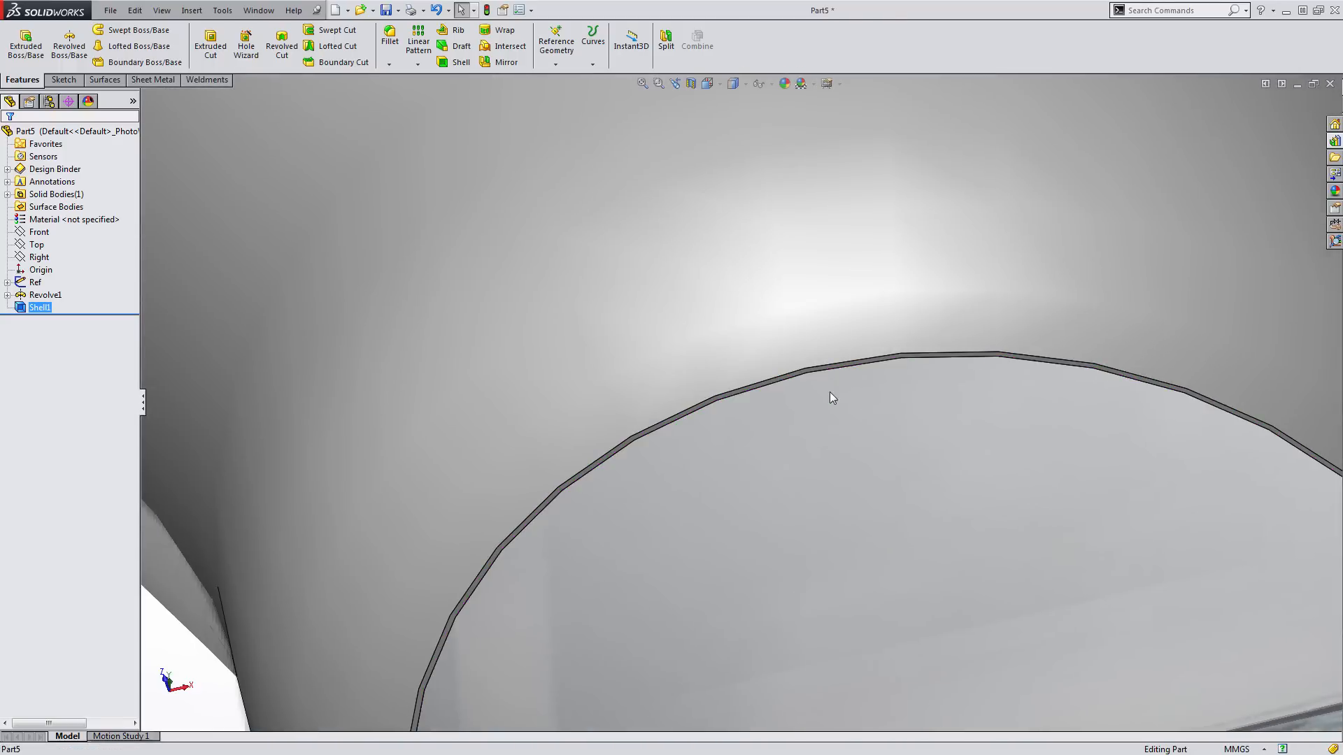
{"action": "scroll", "coordinate": [854, 415], "scroll_direction": "up", "scroll_amount": 5}
{"action": "middle_click_drag", "start_coordinate": [851, 438], "coordinate": [825, 448]}
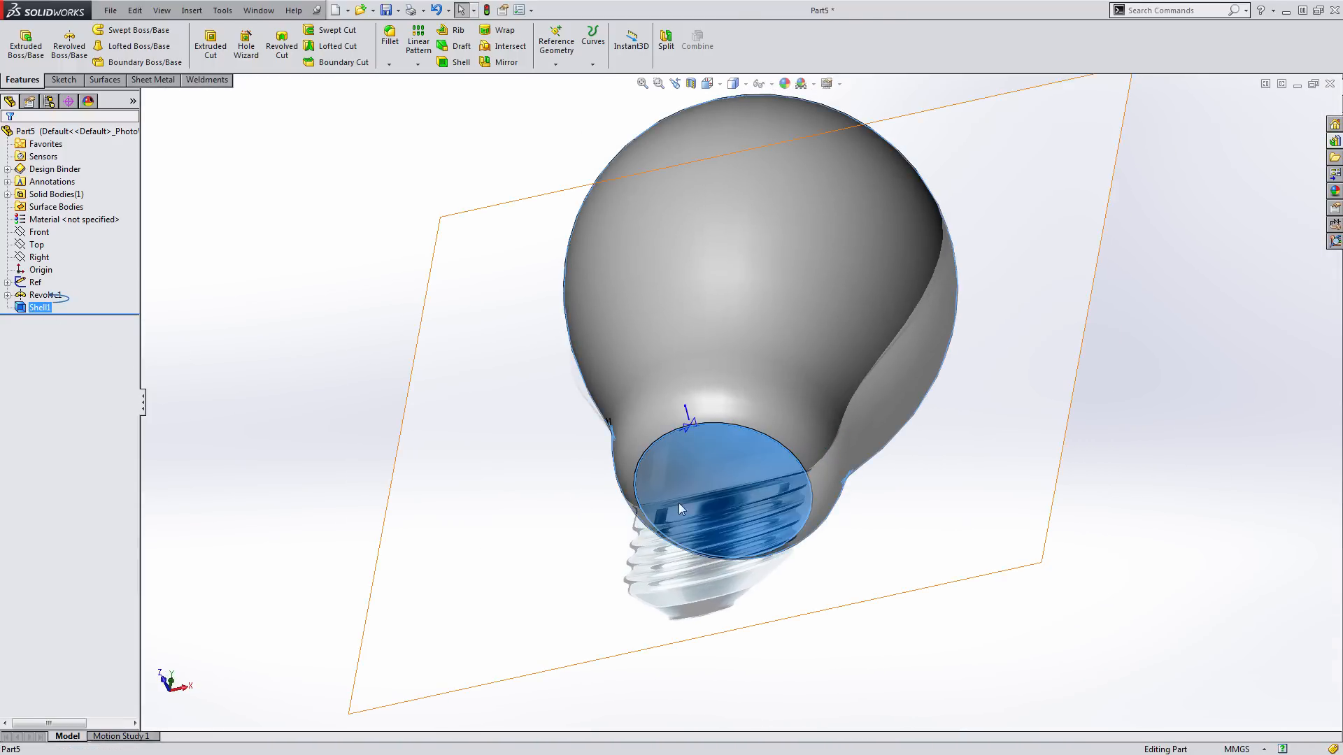
{"action": "double_click", "coordinate": [684, 411]}
{"action": "type", "text": "5"}
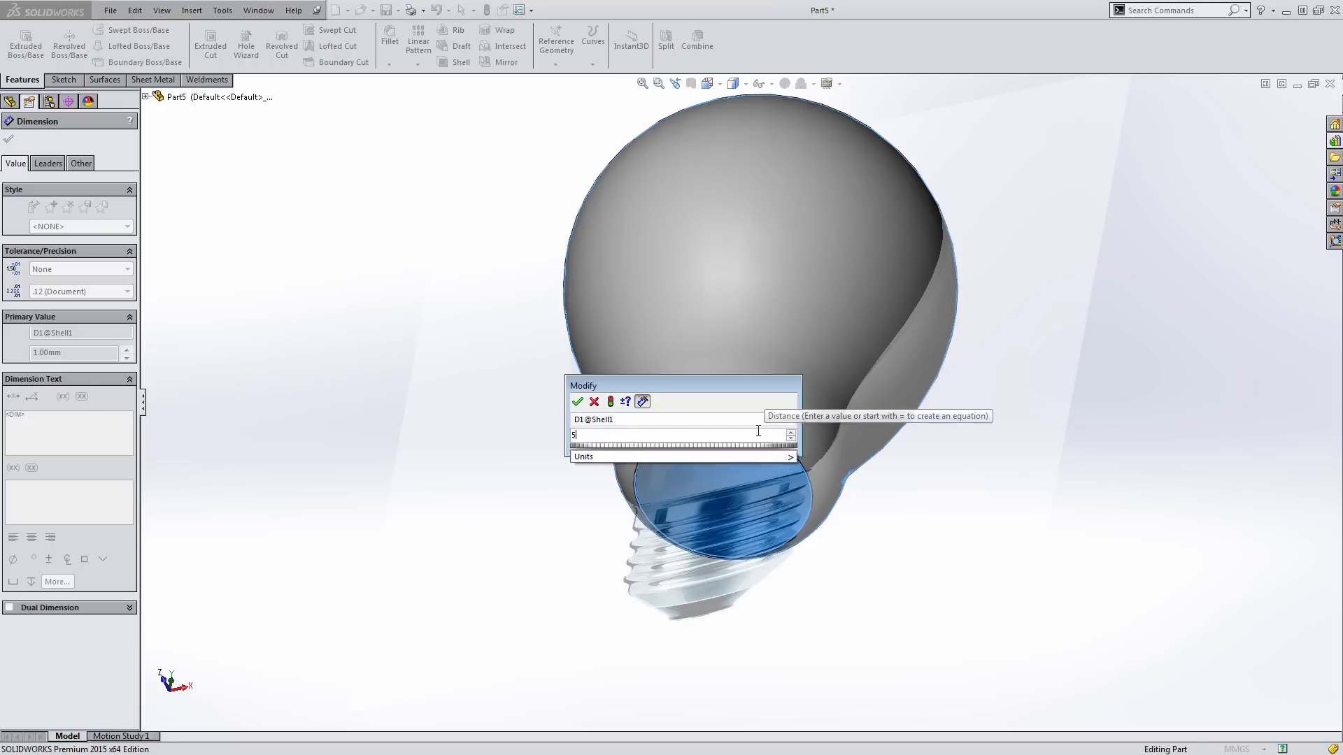
{"action": "key", "text": "Return"}
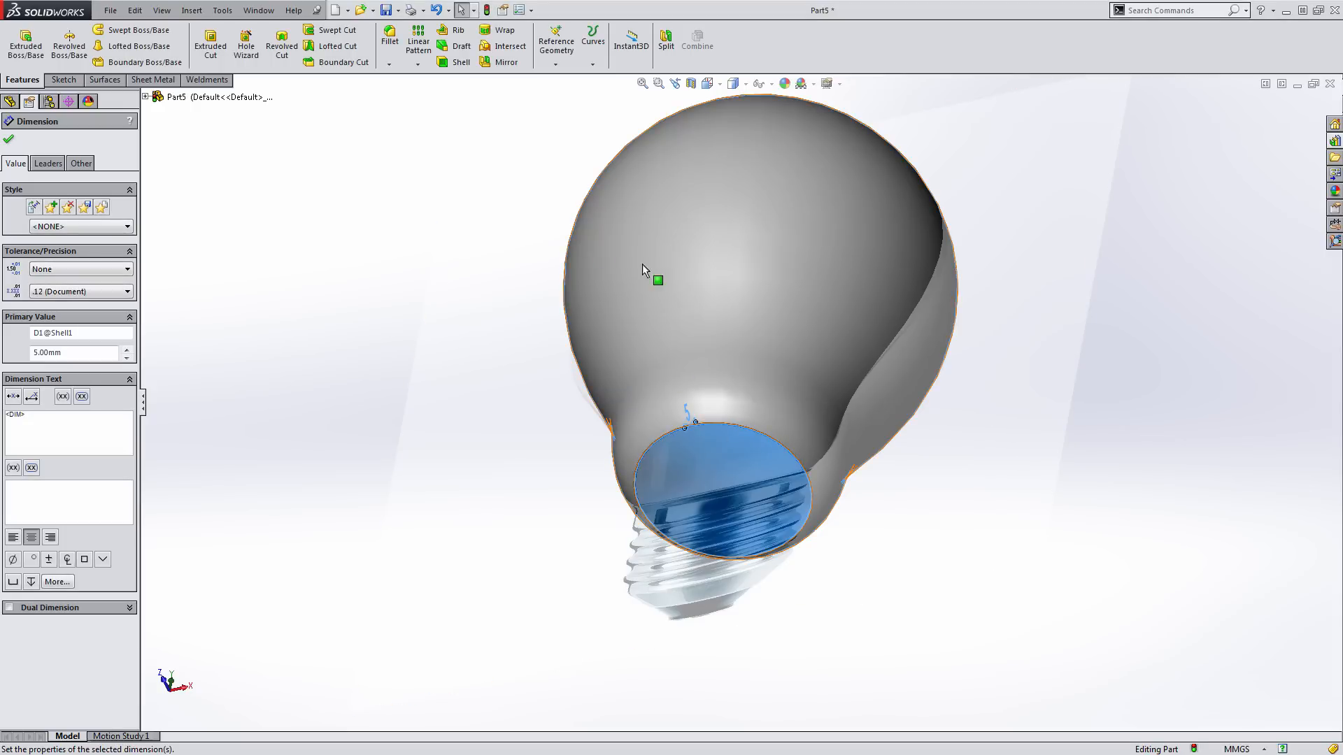
Cut a section view through the bulb along the Front plane and examine the shell wall at the bulb's crown
{"action": "scroll", "coordinate": [779, 443], "scroll_direction": "down", "scroll_amount": 3}
{"action": "middle_click_drag", "start_coordinate": [779, 443], "coordinate": [975, 454]}
{"action": "scroll", "coordinate": [928, 402], "scroll_direction": "up", "scroll_amount": 5}
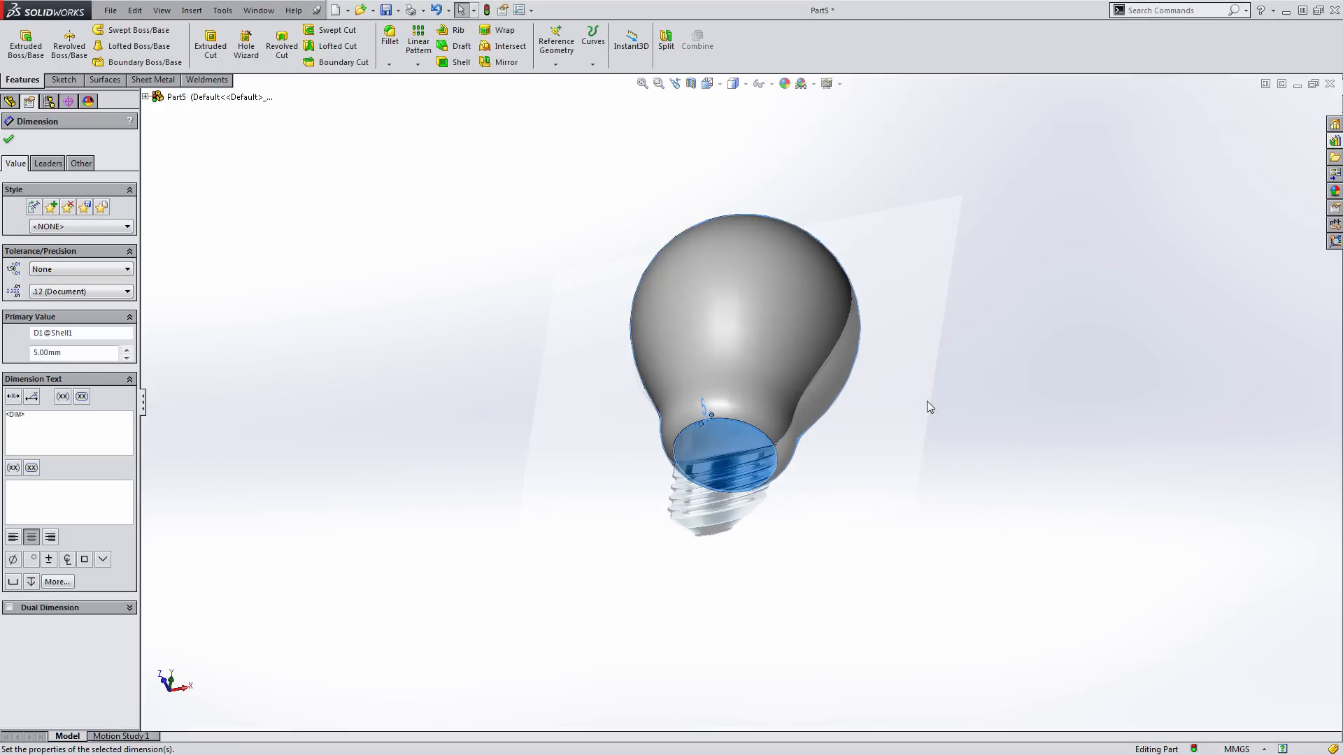
{"action": "left_click", "coordinate": [691, 84]}
{"action": "key", "text": "ctrl+1"}
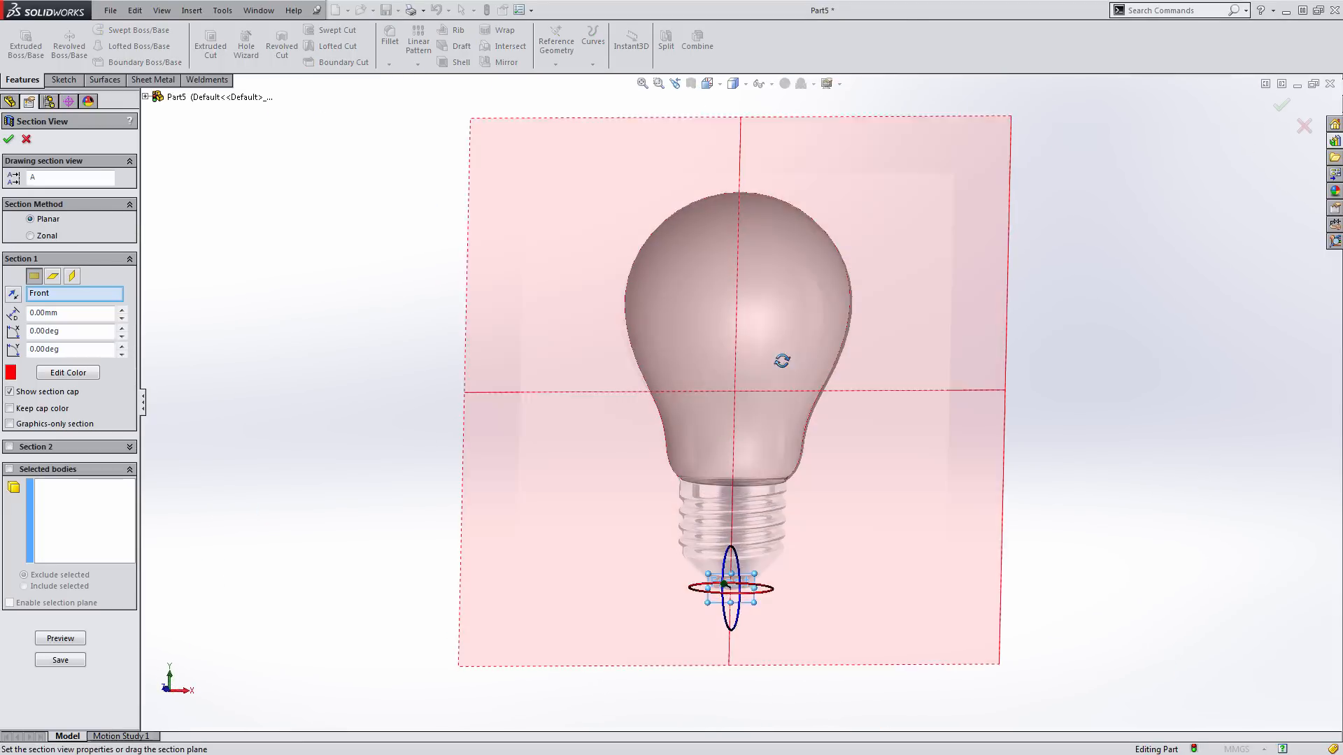
{"action": "scroll", "coordinate": [756, 231], "scroll_direction": "down", "scroll_amount": 10}
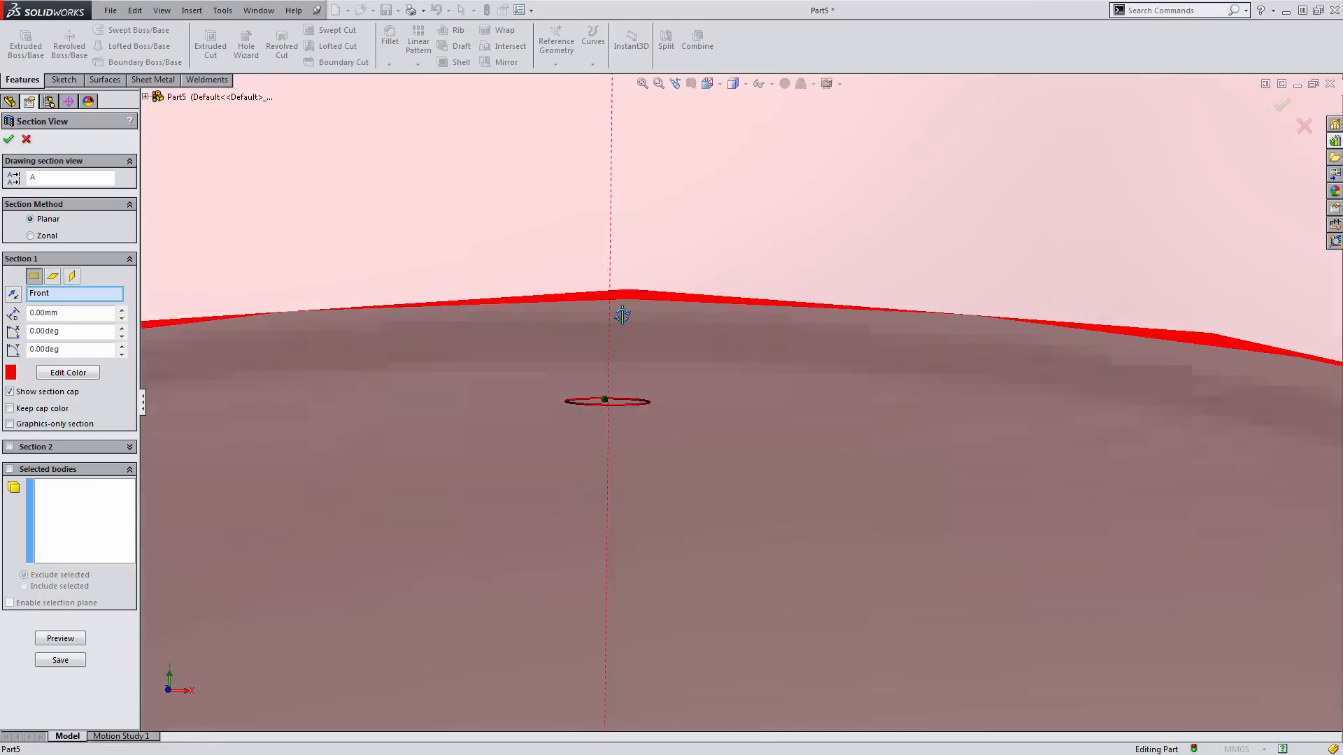
{"action": "scroll", "coordinate": [665, 326], "scroll_direction": "up", "scroll_amount": 10}
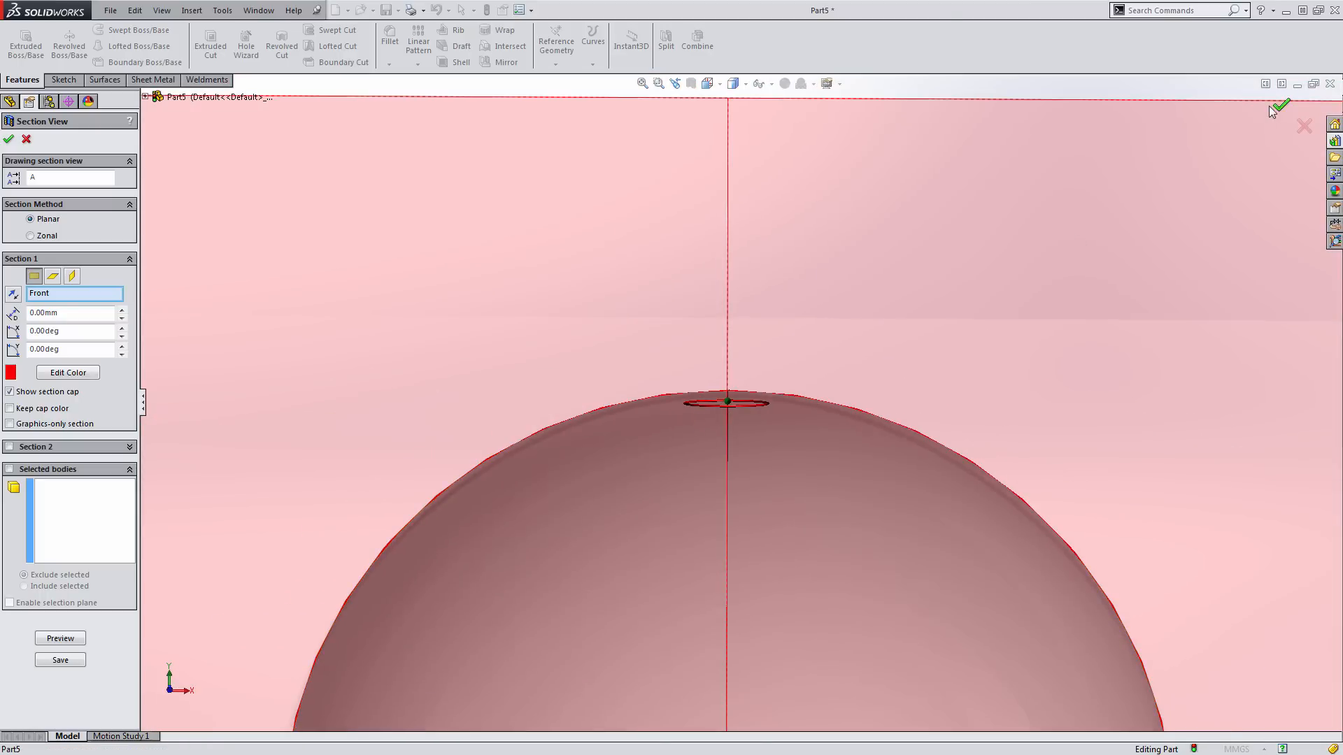
{"action": "left_click", "coordinate": [1275, 107]}
{"action": "key", "text": "f"}
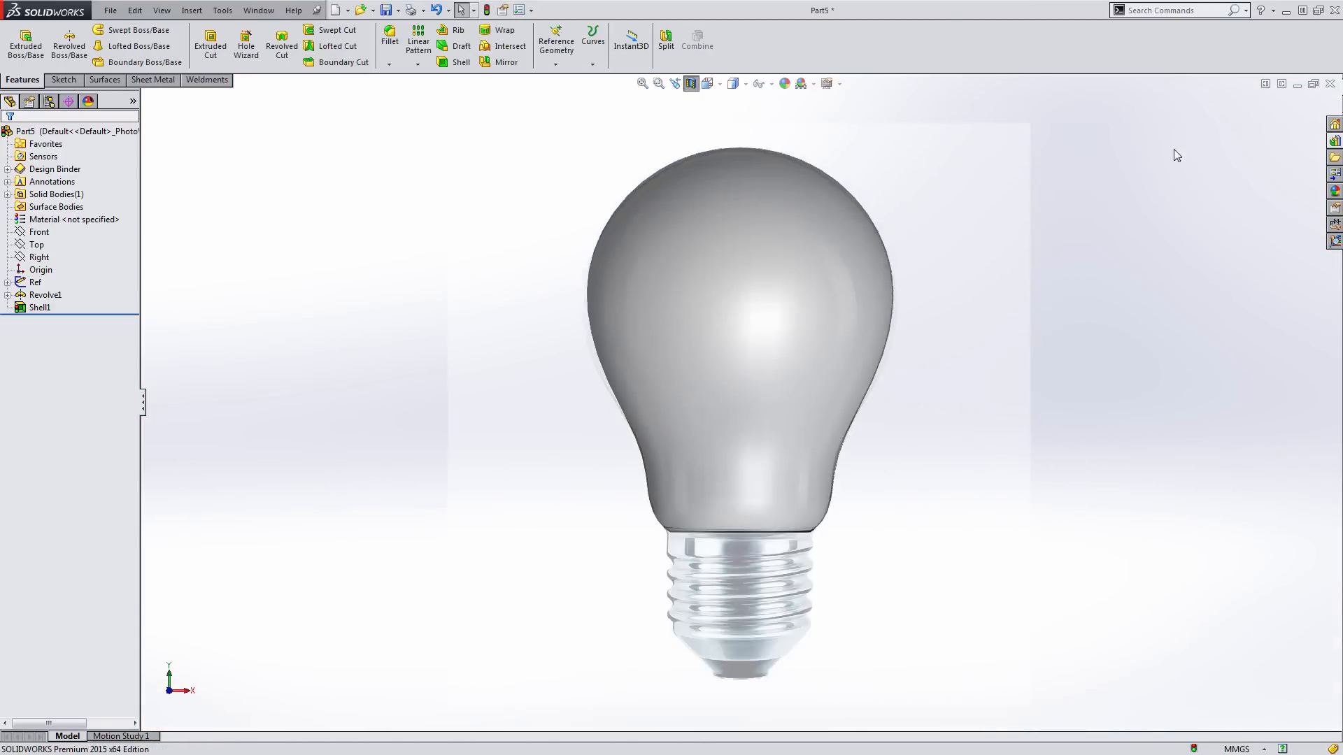
Raise the document's shaded image quality to a deviation of about 0.52 mm to smooth the bulb's faceted outline
{"action": "scroll", "coordinate": [860, 216], "scroll_direction": "down", "scroll_amount": 10}
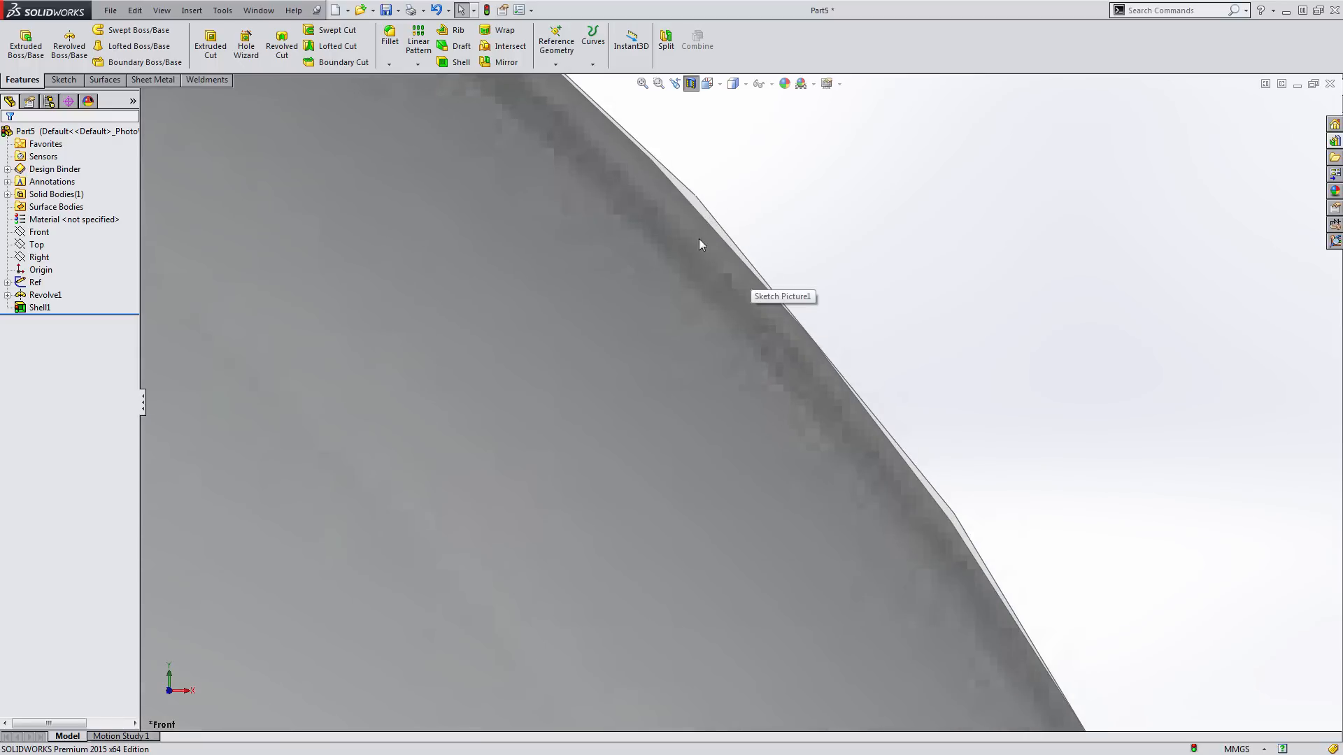
{"action": "left_click", "coordinate": [521, 10]}
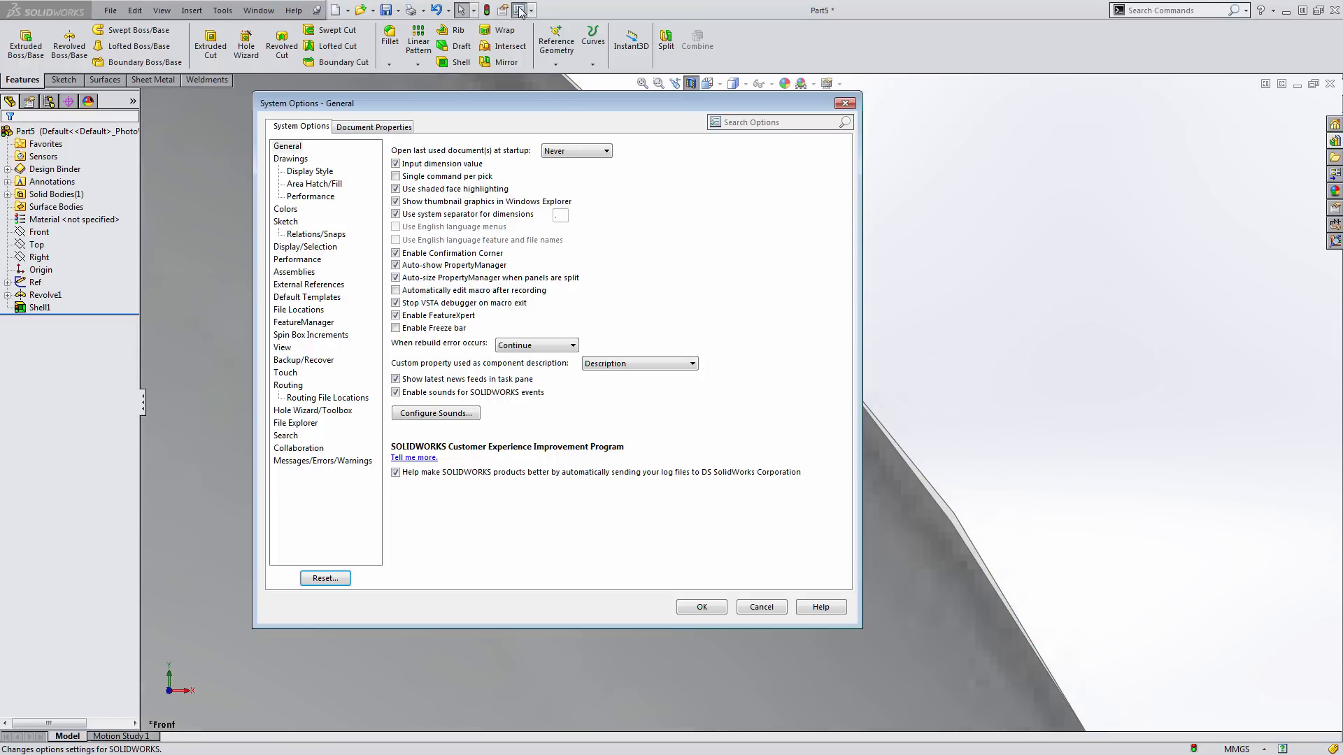
{"action": "left_click", "coordinate": [381, 127]}
{"action": "left_click", "coordinate": [308, 273]}
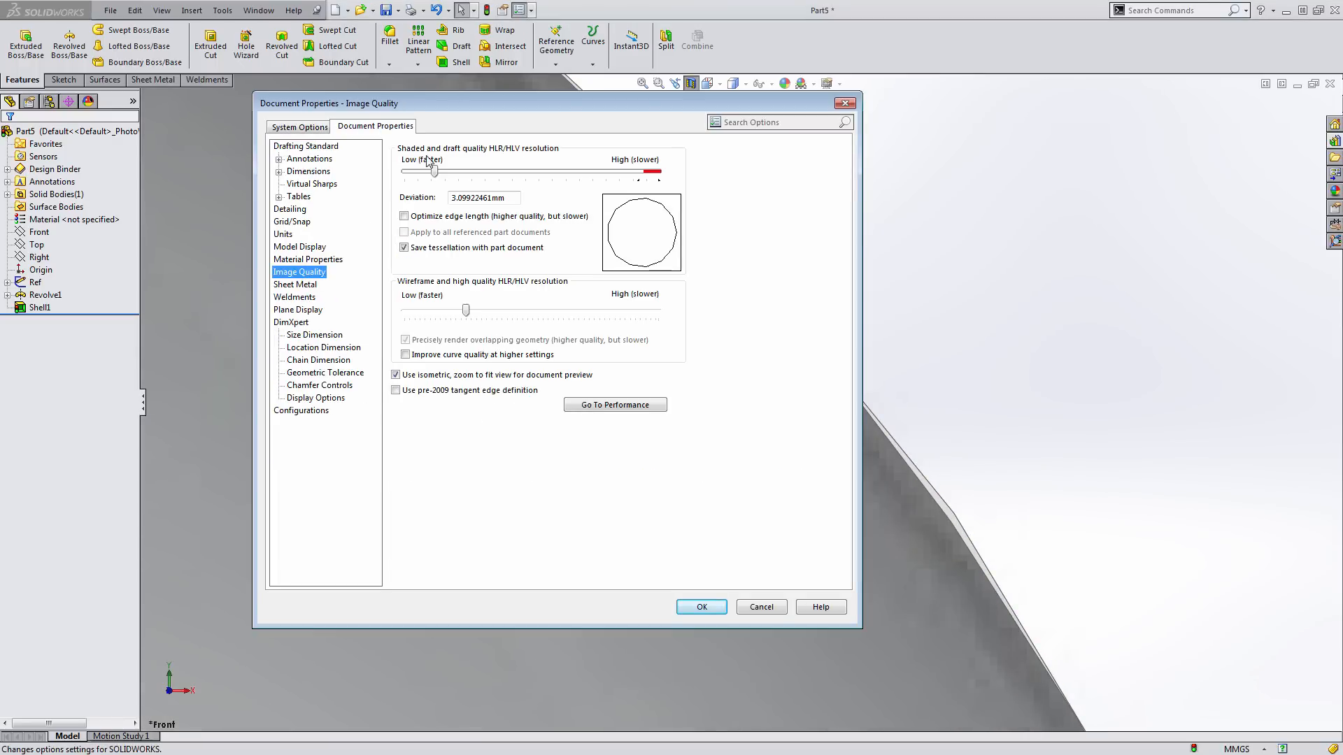
{"action": "left_click_drag", "start_coordinate": [436, 171], "coordinate": [509, 171]}
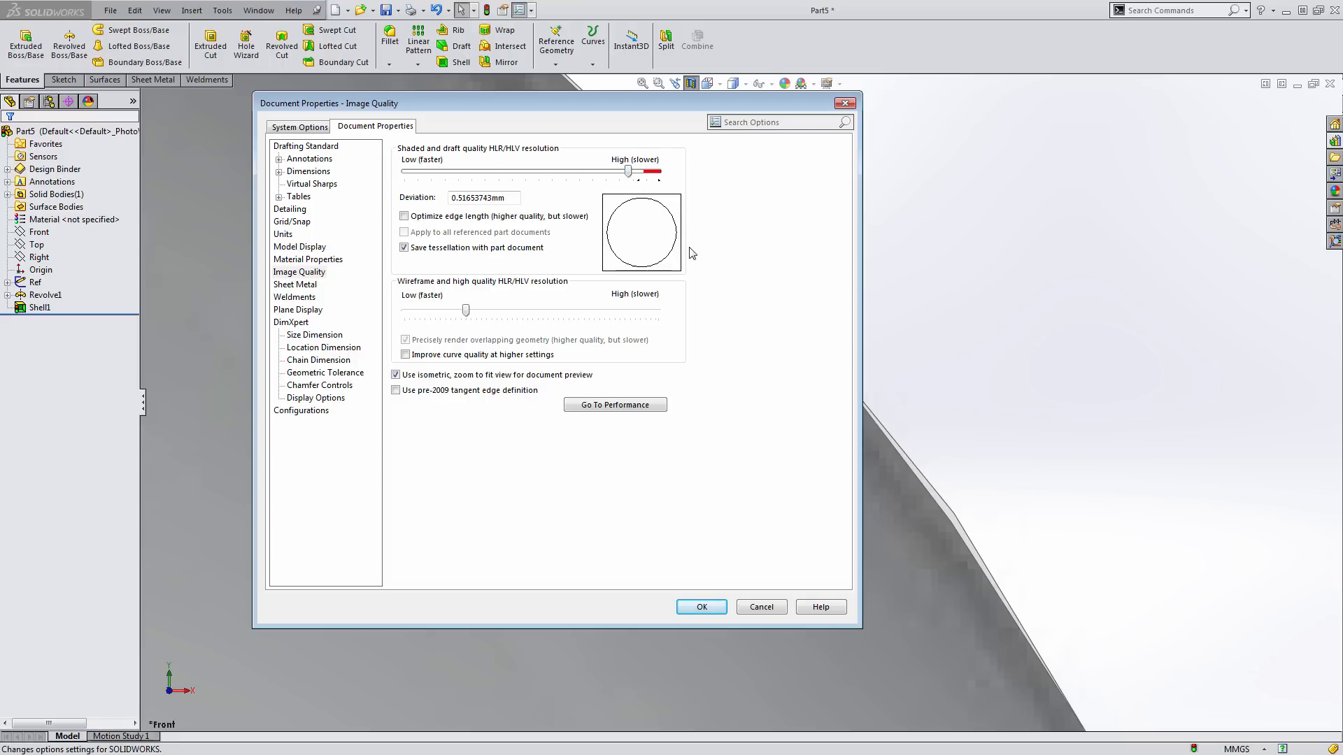
{"action": "left_click", "coordinate": [687, 603]}
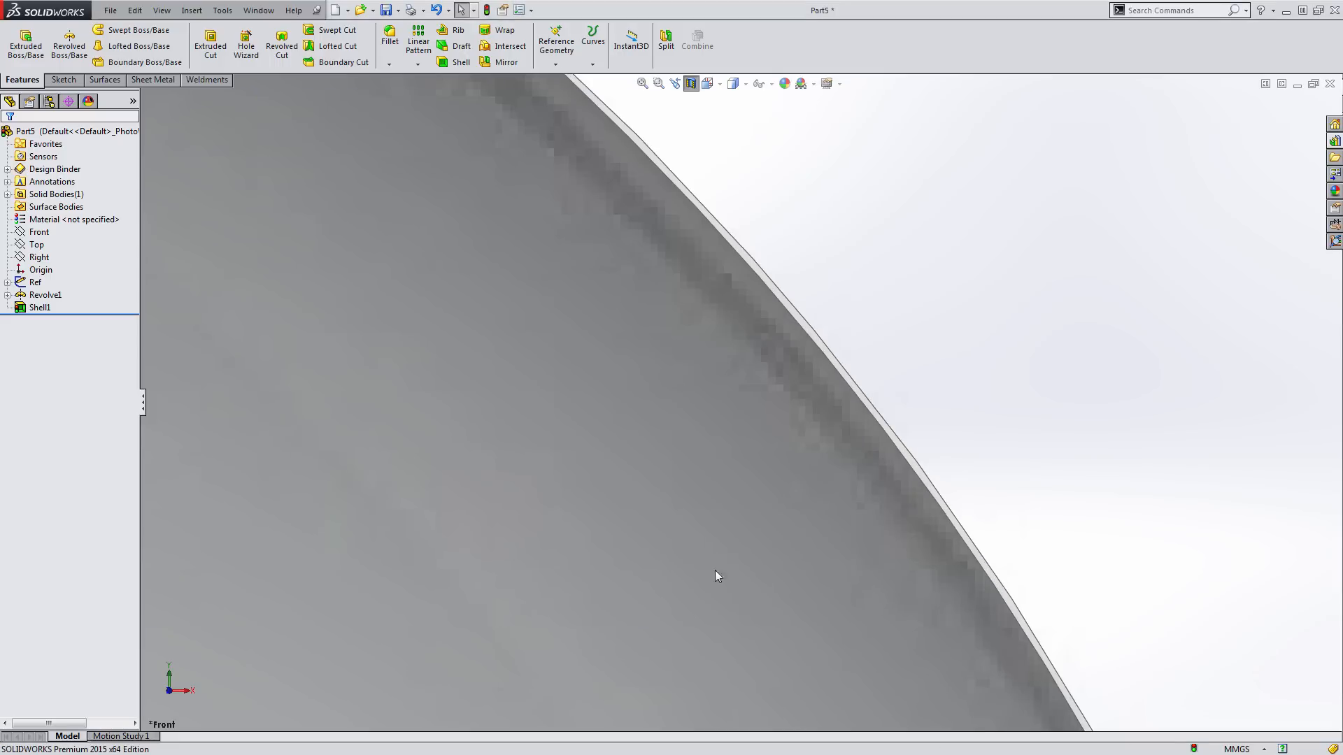
Rebuild the part to refresh the curved shell wall and turn off the section view
{"action": "scroll", "coordinate": [802, 322], "scroll_direction": "down", "scroll_amount": 5}
{"action": "scroll", "coordinate": [771, 323], "scroll_direction": "down", "scroll_amount": 2}
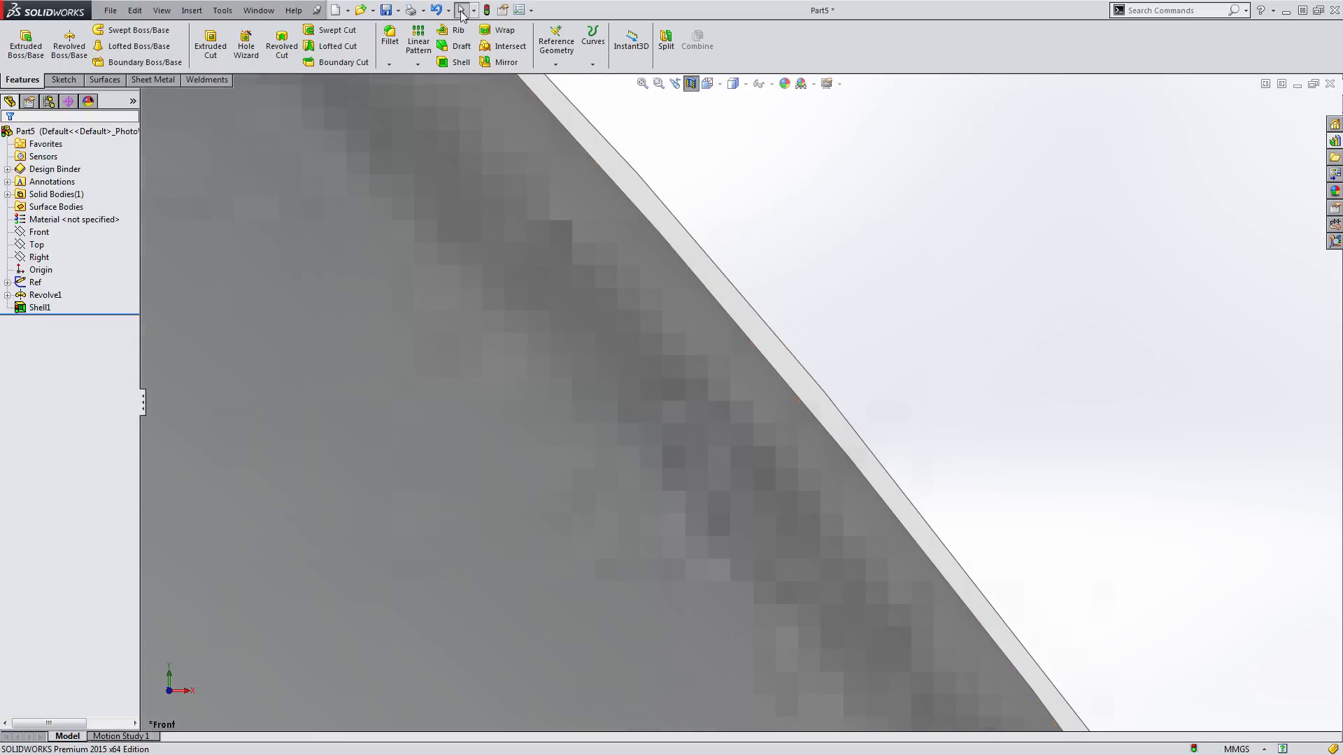
{"action": "left_click", "coordinate": [487, 10]}
{"action": "scroll", "coordinate": [783, 321], "scroll_direction": "up", "scroll_amount": 6}
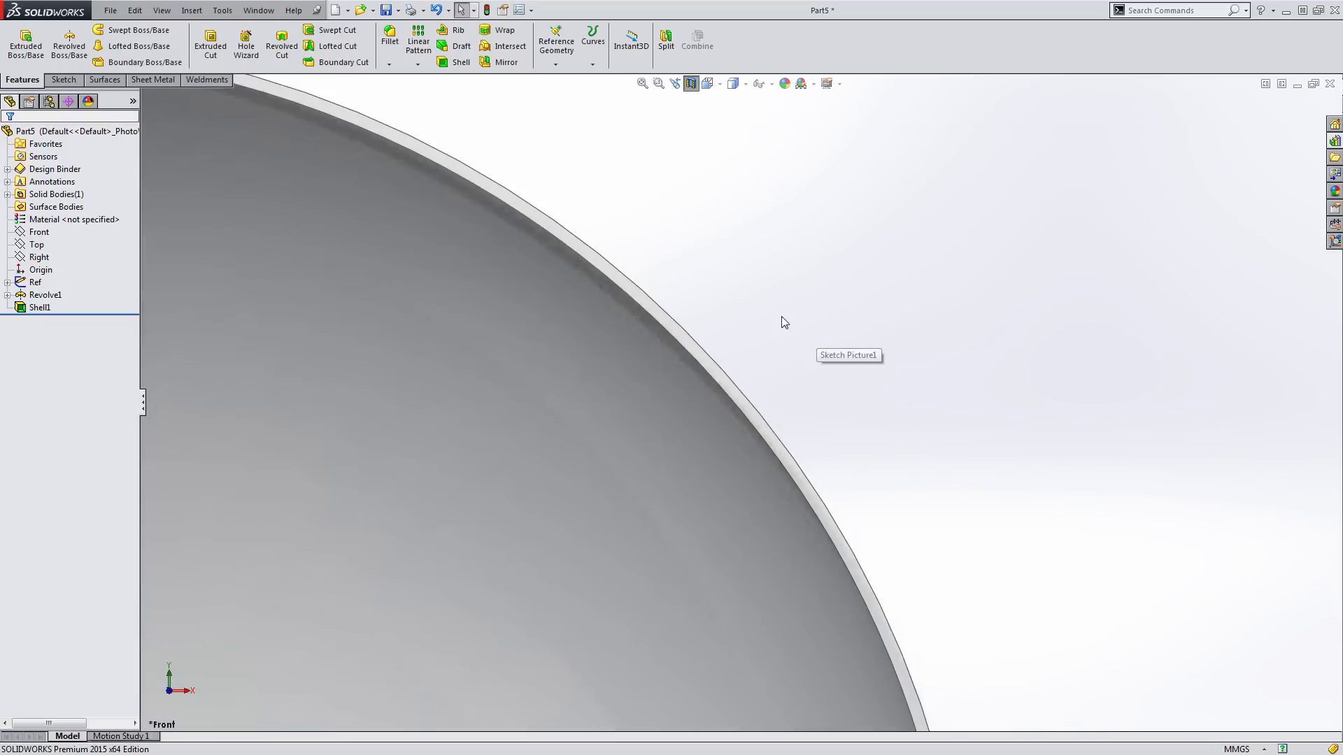
{"action": "scroll", "coordinate": [661, 494], "scroll_direction": "up", "scroll_amount": 8}
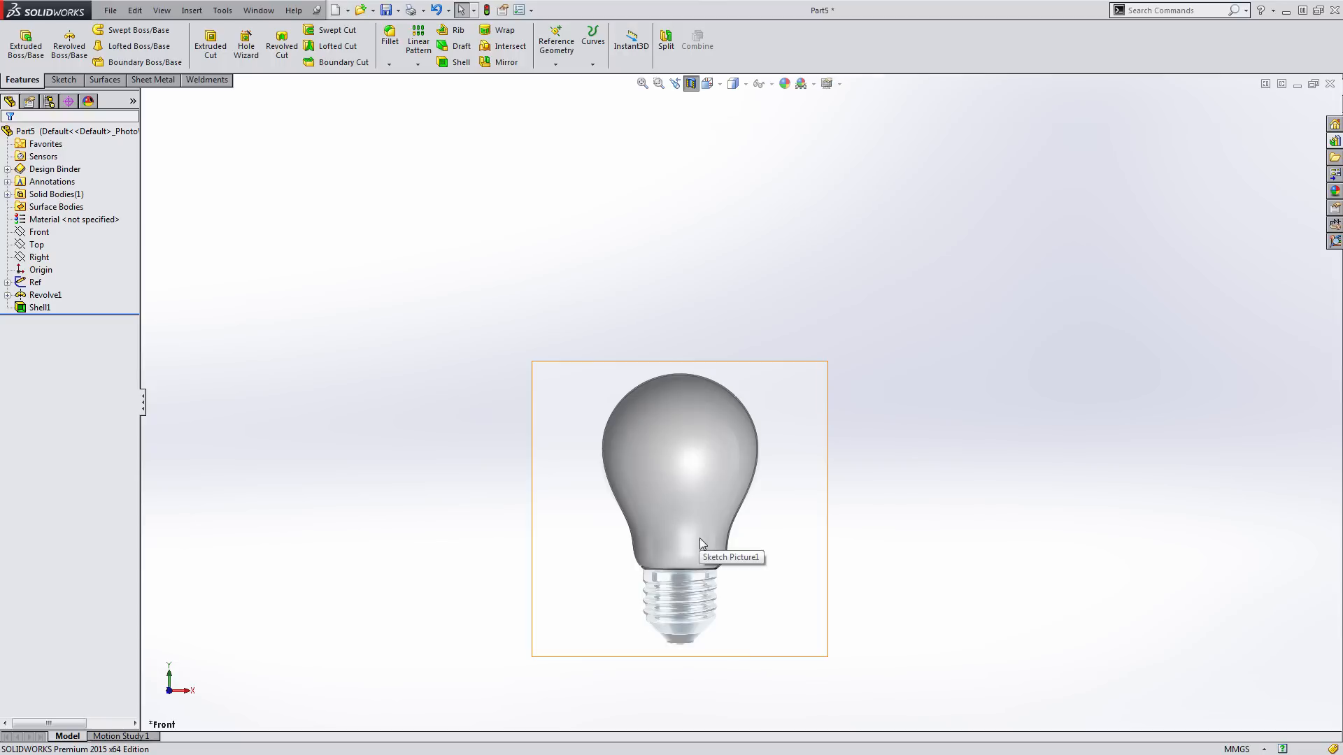
{"action": "middle_click_drag", "start_coordinate": [815, 543], "coordinate": [776, 505]}
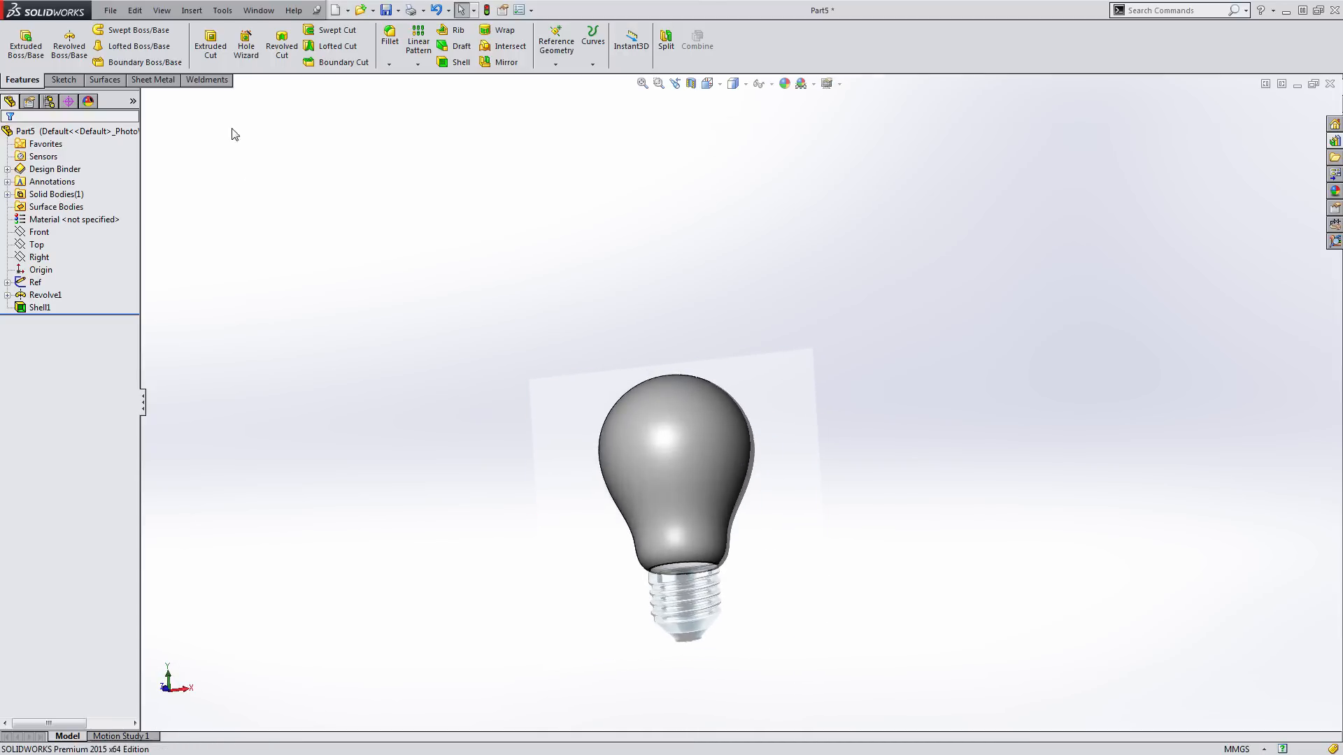
Edit the shell feature's appearance and choose clear glass from the glossy glass appearances
{"action": "left_click", "coordinate": [137, 103]}
{"action": "left_click", "coordinate": [151, 308]}
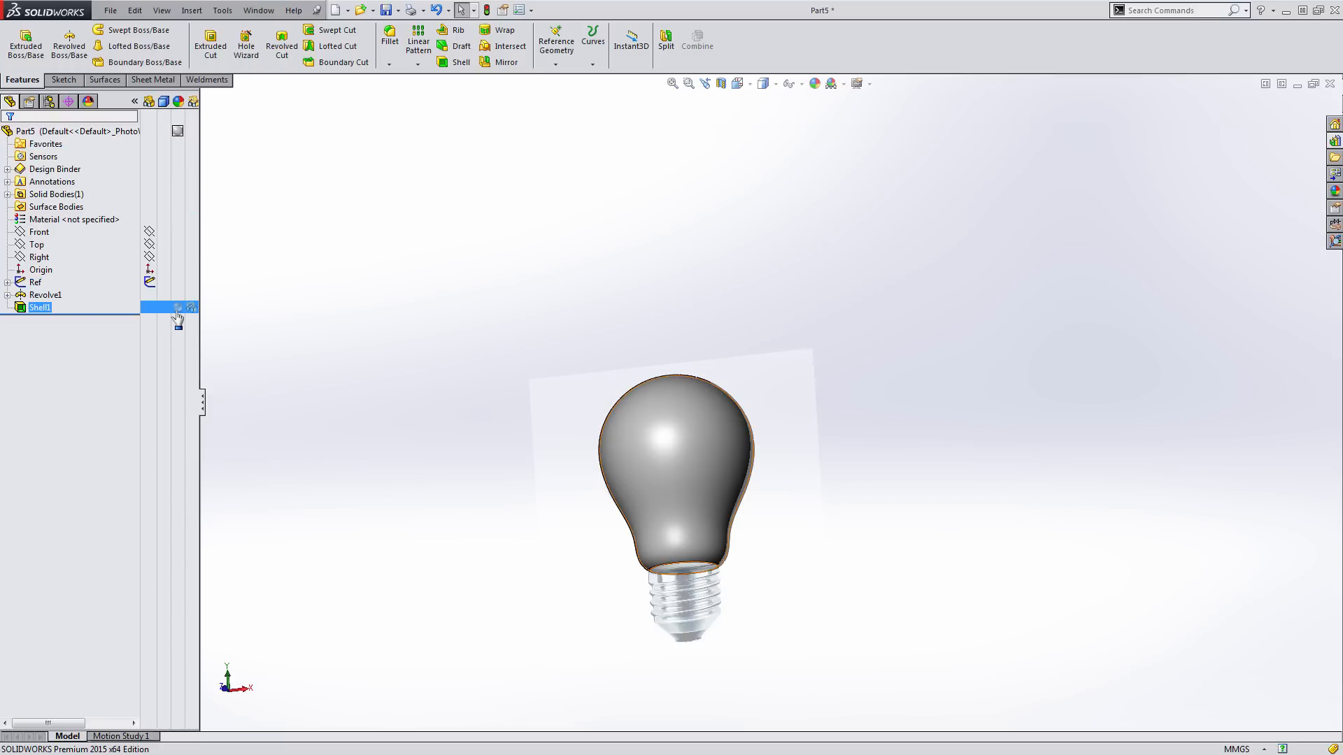
{"action": "left_click", "coordinate": [177, 313]}
{"action": "left_click", "coordinate": [213, 315]}
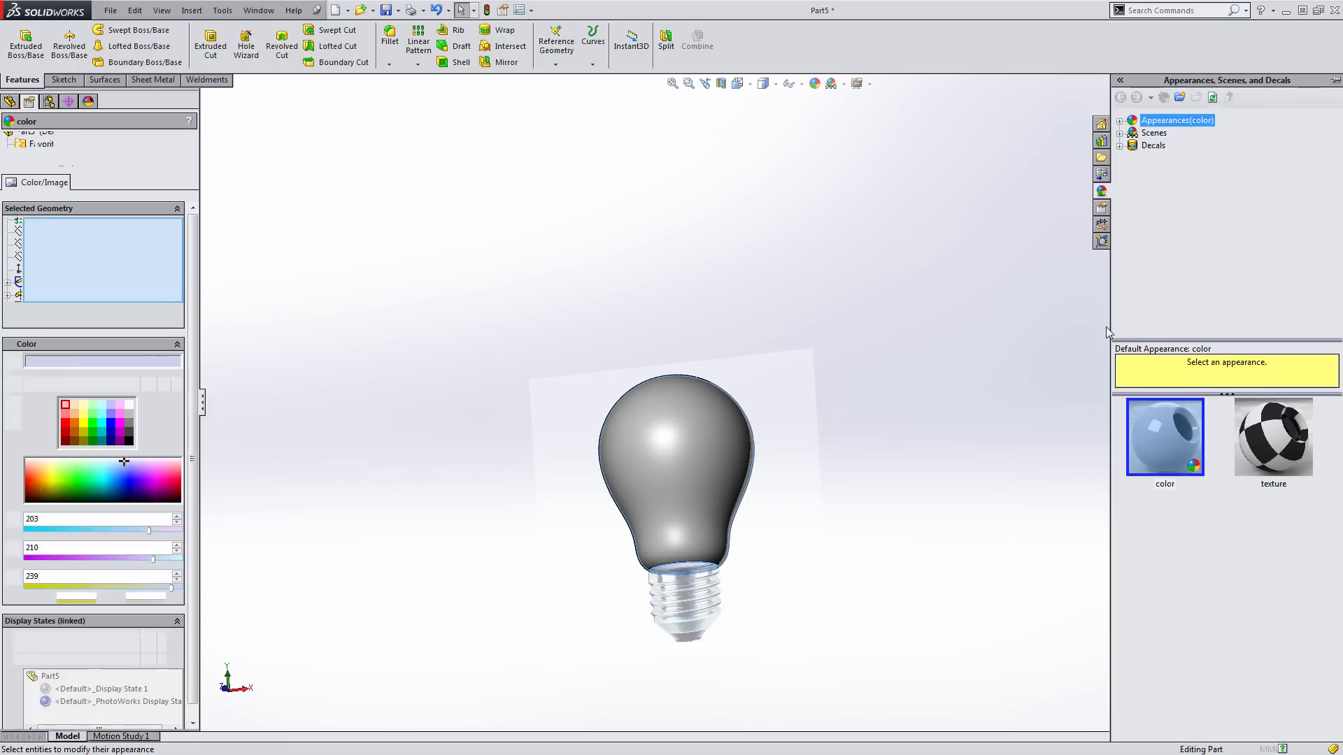
{"action": "left_click", "coordinate": [1119, 122]}
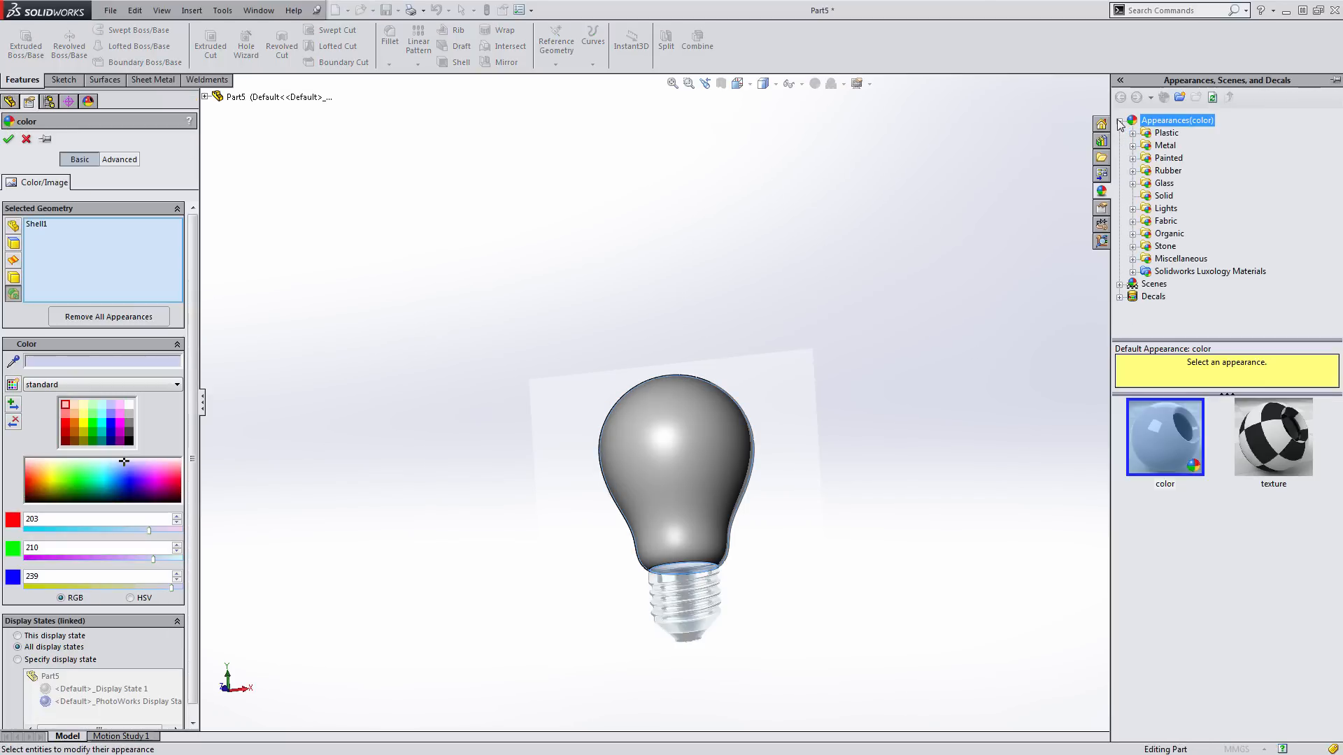
{"action": "left_click", "coordinate": [1132, 183]}
{"action": "left_click", "coordinate": [1175, 195]}
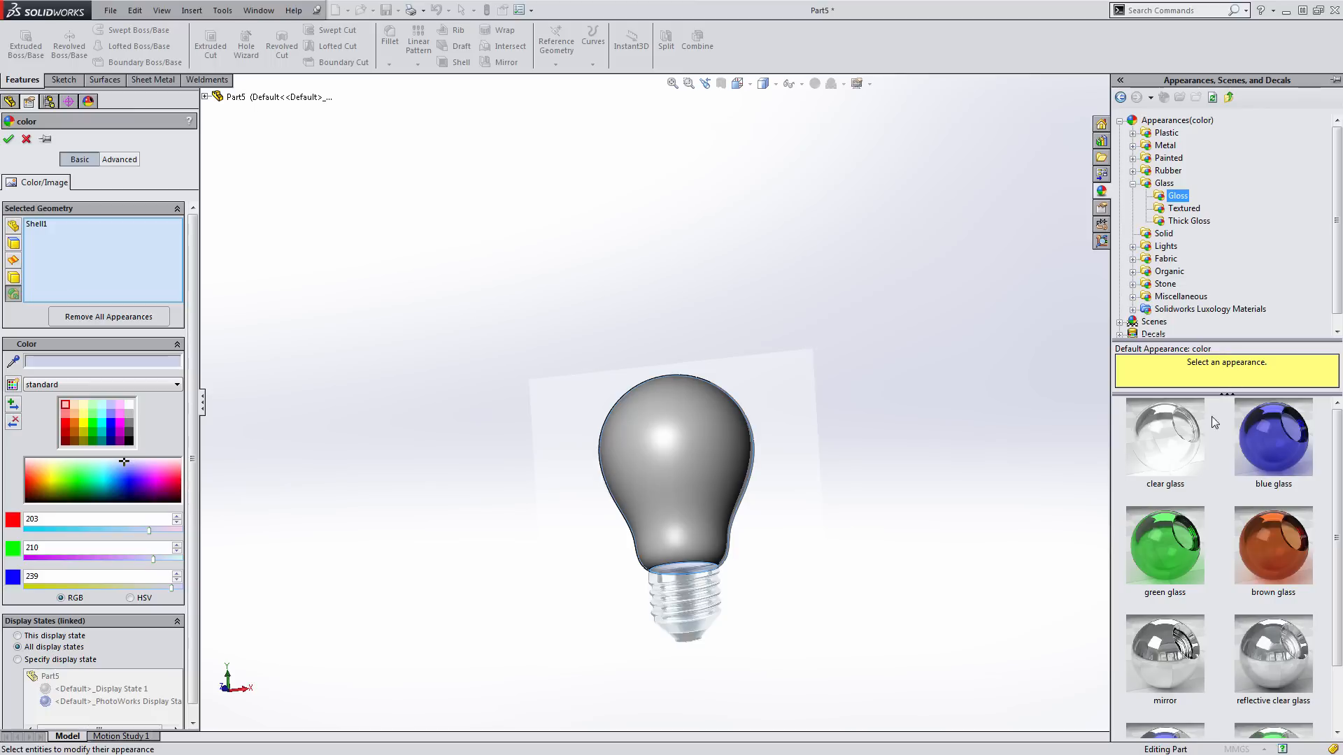
{"action": "left_click", "coordinate": [1178, 438]}
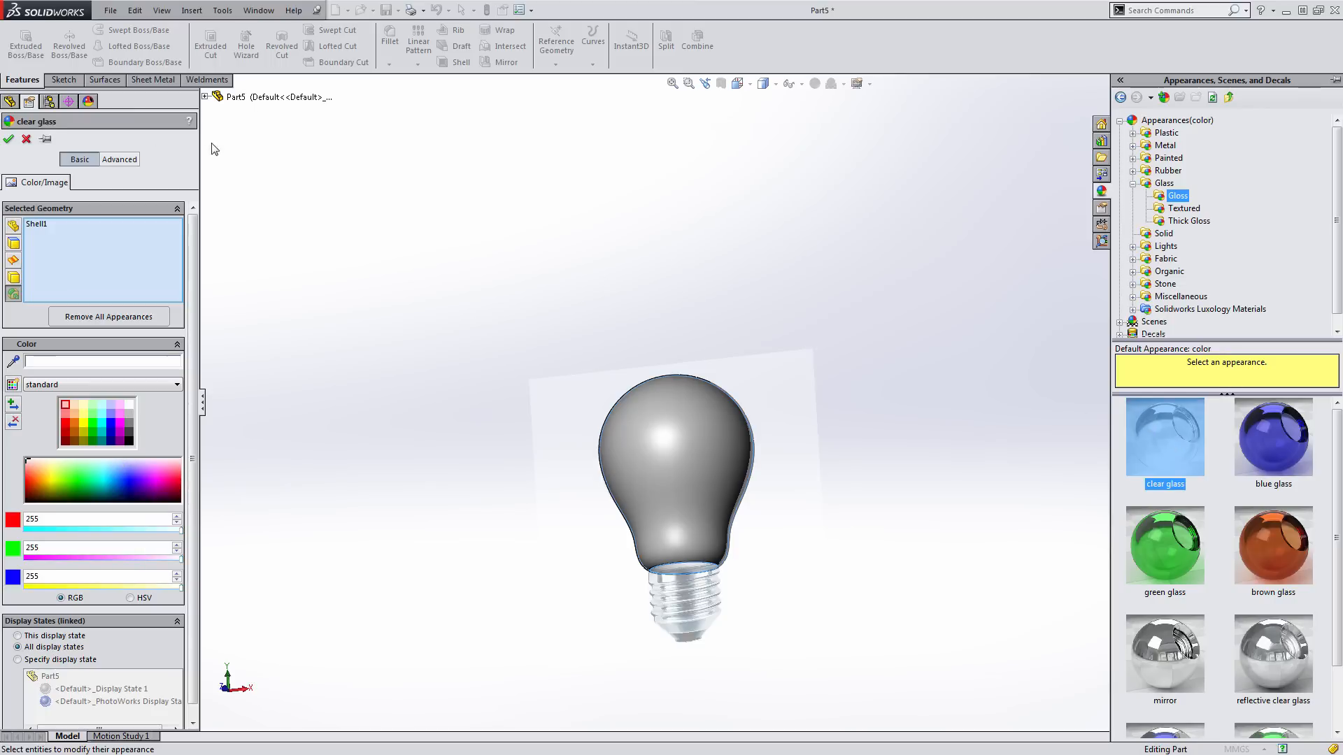
Clear the shell feature from the appearance's selected geometry and apply the clear glass to the whole part instead
{"action": "right_click", "coordinate": [41, 228]}
{"action": "left_click", "coordinate": [84, 236]}
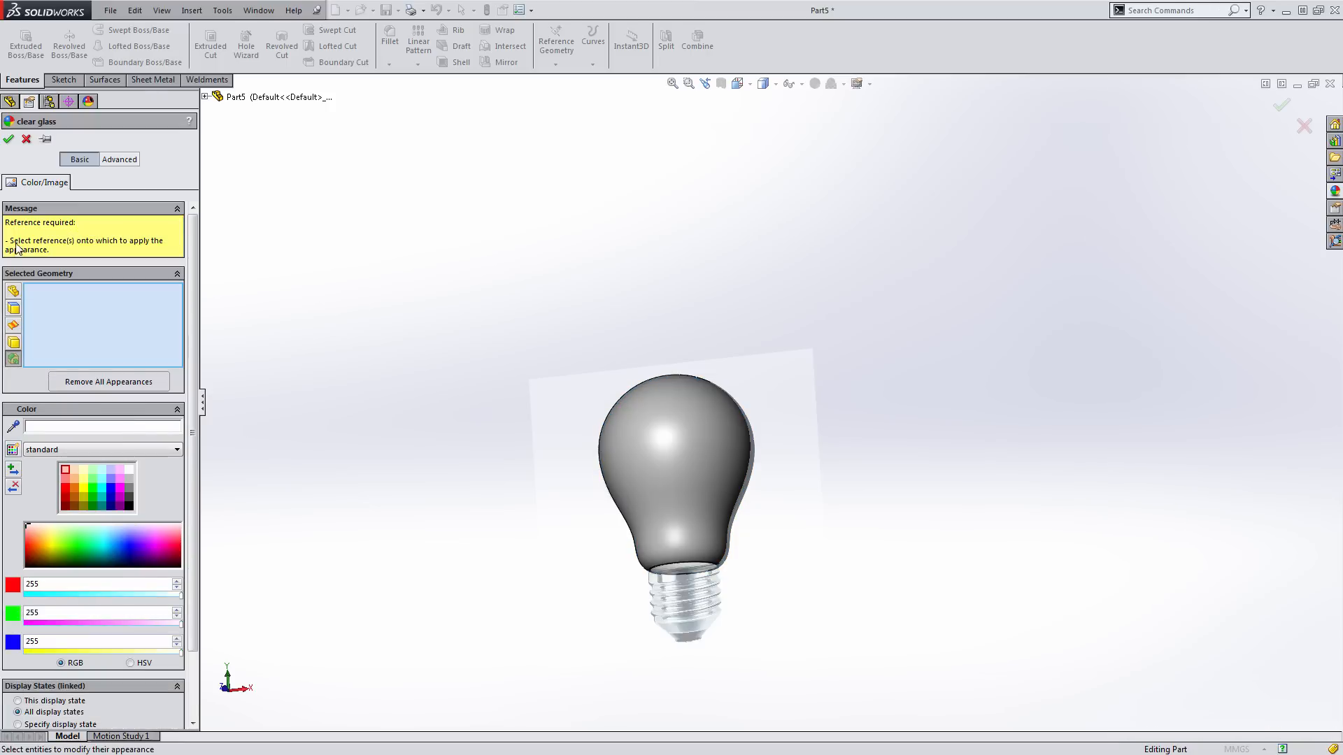
{"action": "left_click", "coordinate": [676, 480]}
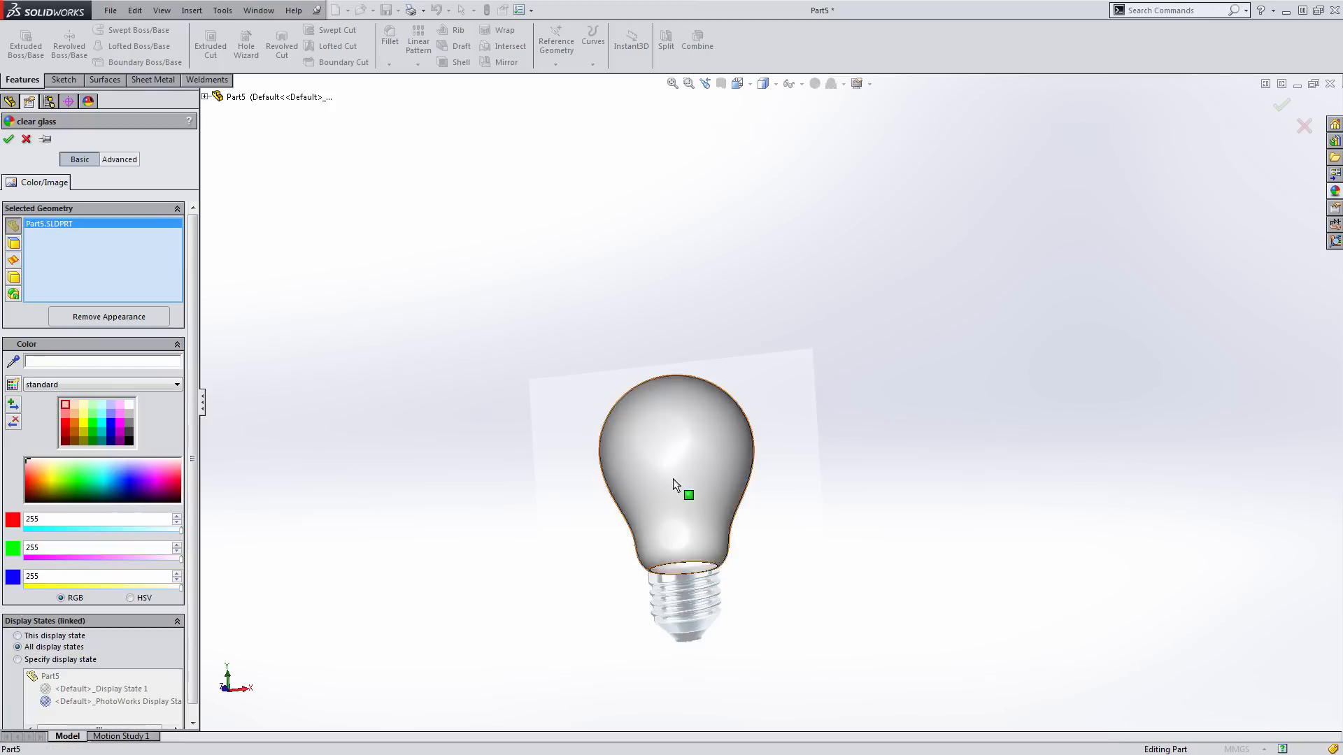
{"action": "left_click", "coordinate": [8, 139]}
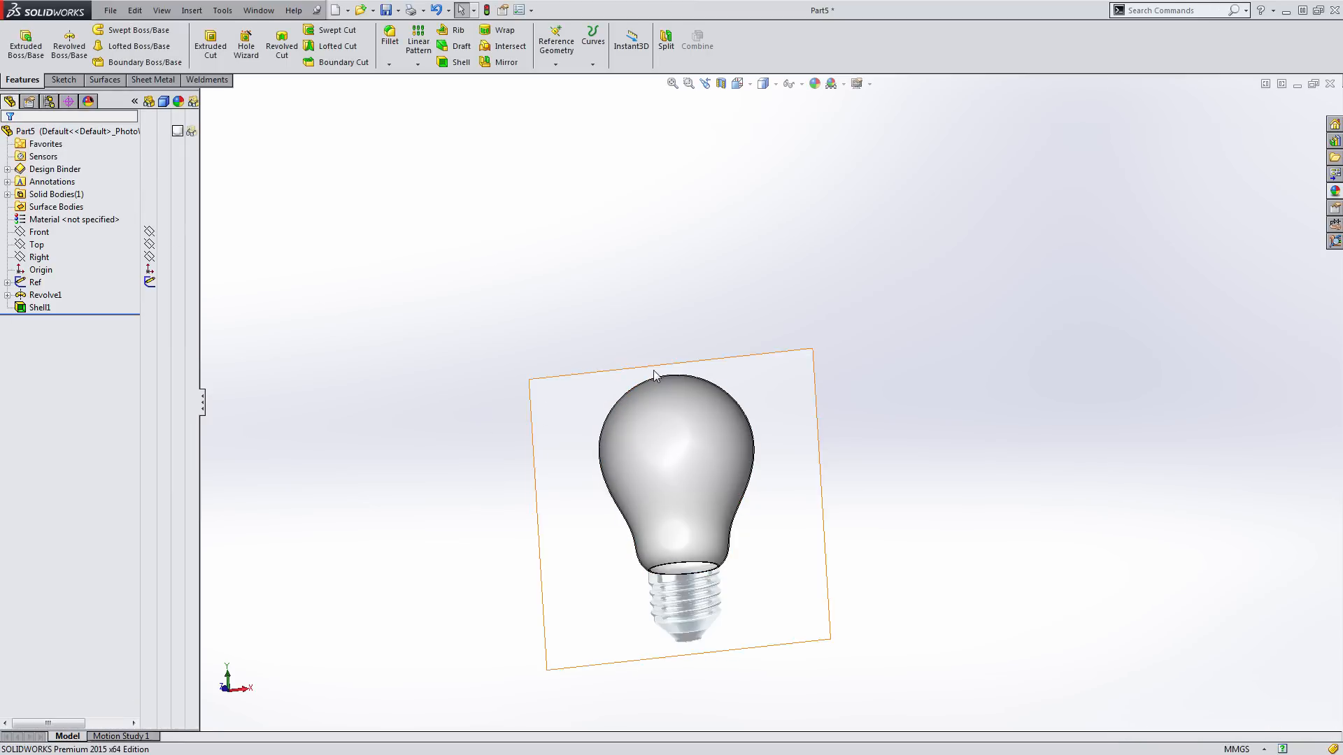
Start a sketch on the Front plane in front view and show the revolve's profile sketch for reference
{"action": "middle_click_drag", "start_coordinate": [698, 422], "coordinate": [712, 456]}
{"action": "scroll", "coordinate": [712, 453], "scroll_direction": "down", "scroll_amount": 2}
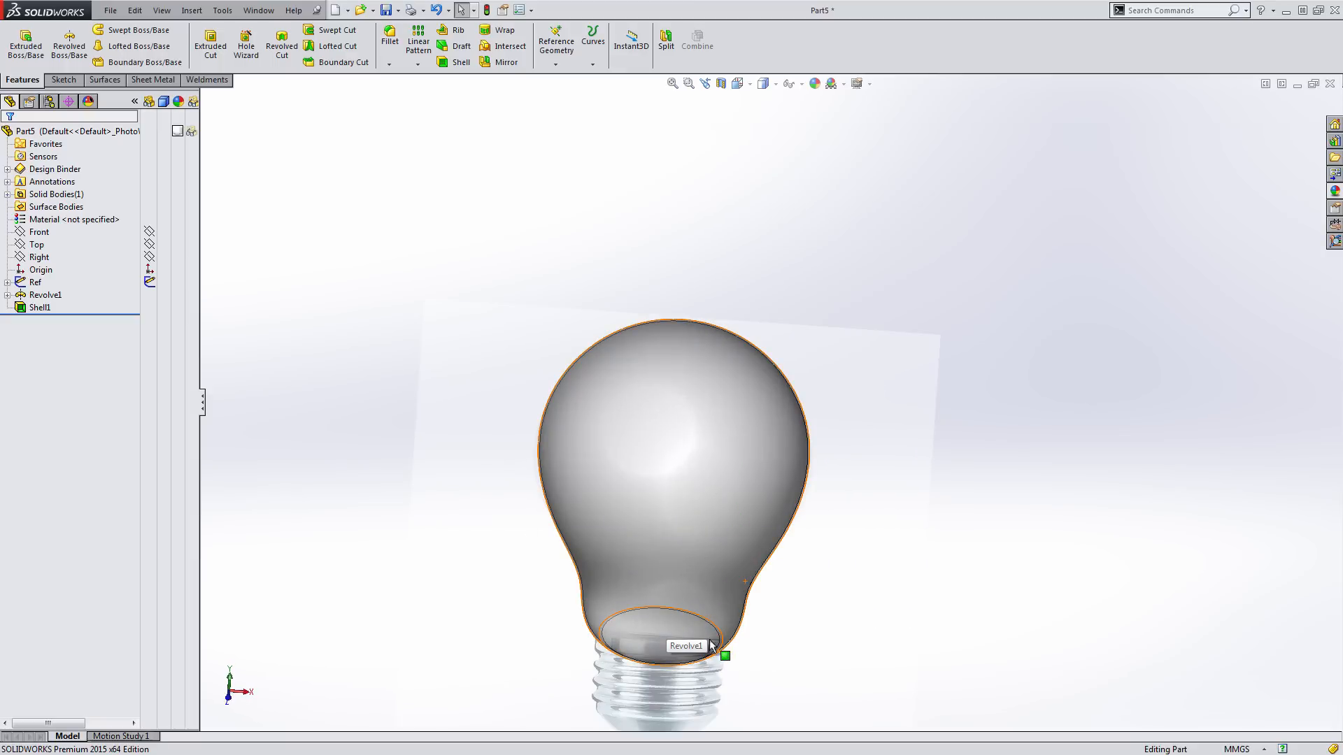
{"action": "key", "text": "ctrl+1"}
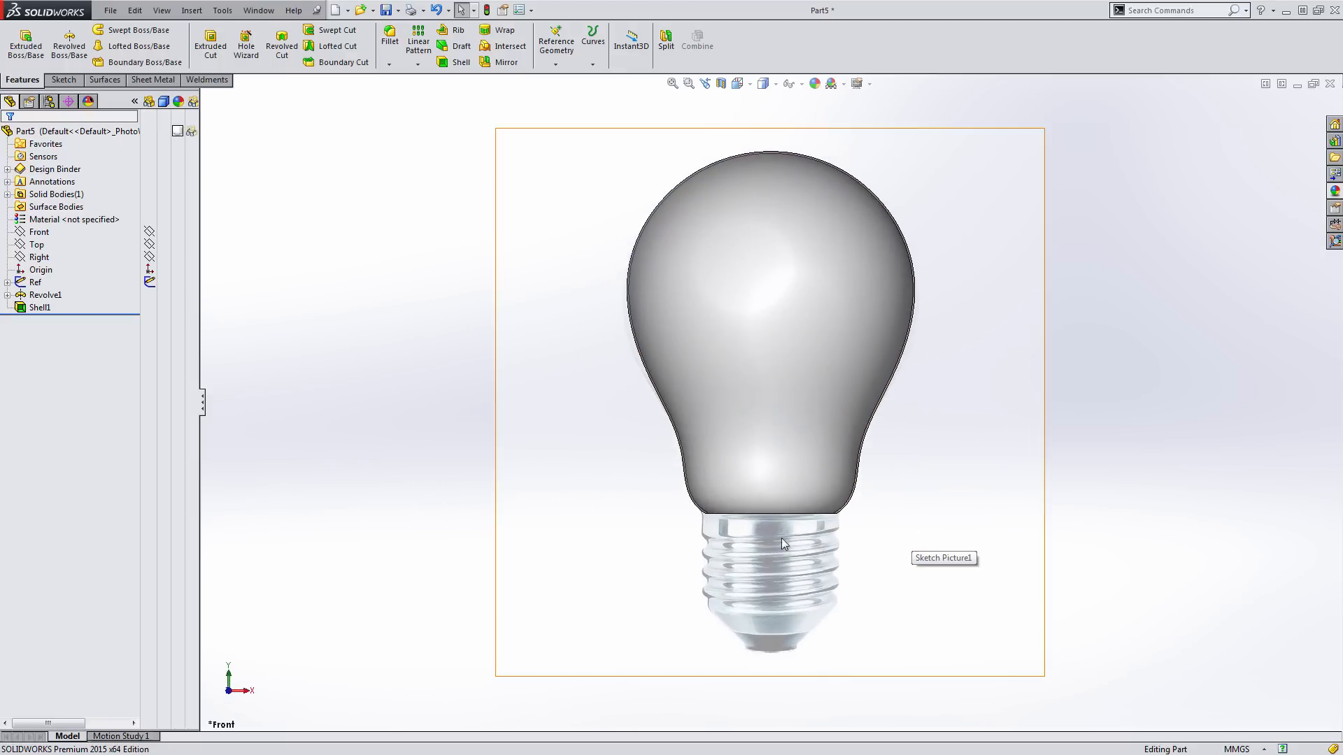
{"action": "left_click", "coordinate": [597, 477]}
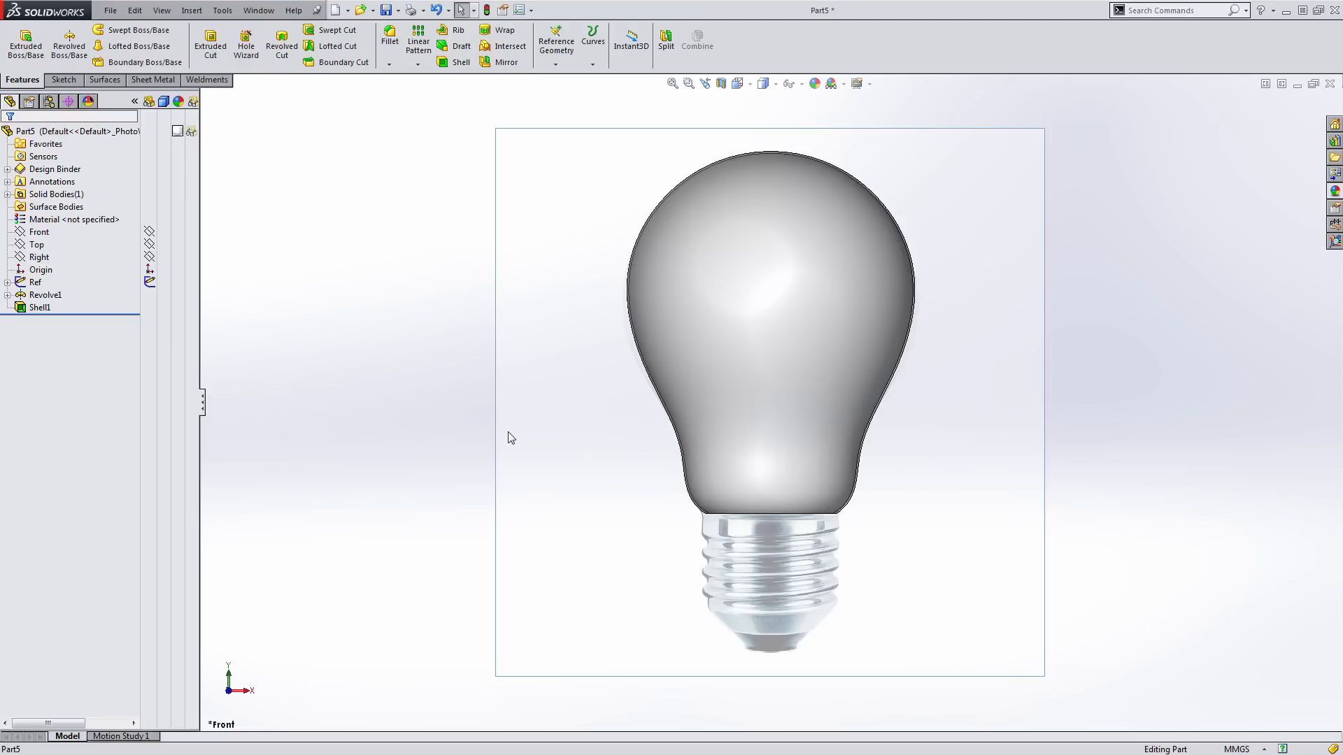
{"action": "left_click", "coordinate": [39, 232]}
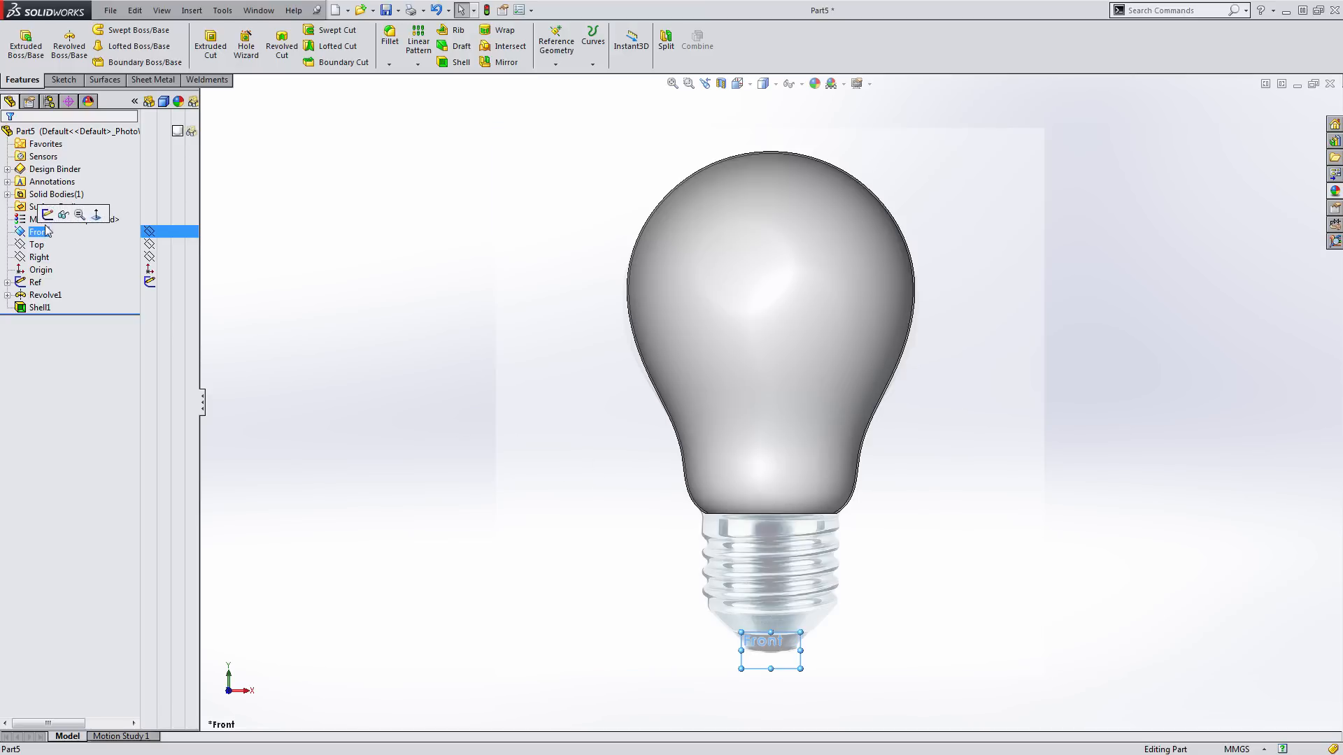
{"action": "left_click", "coordinate": [49, 217]}
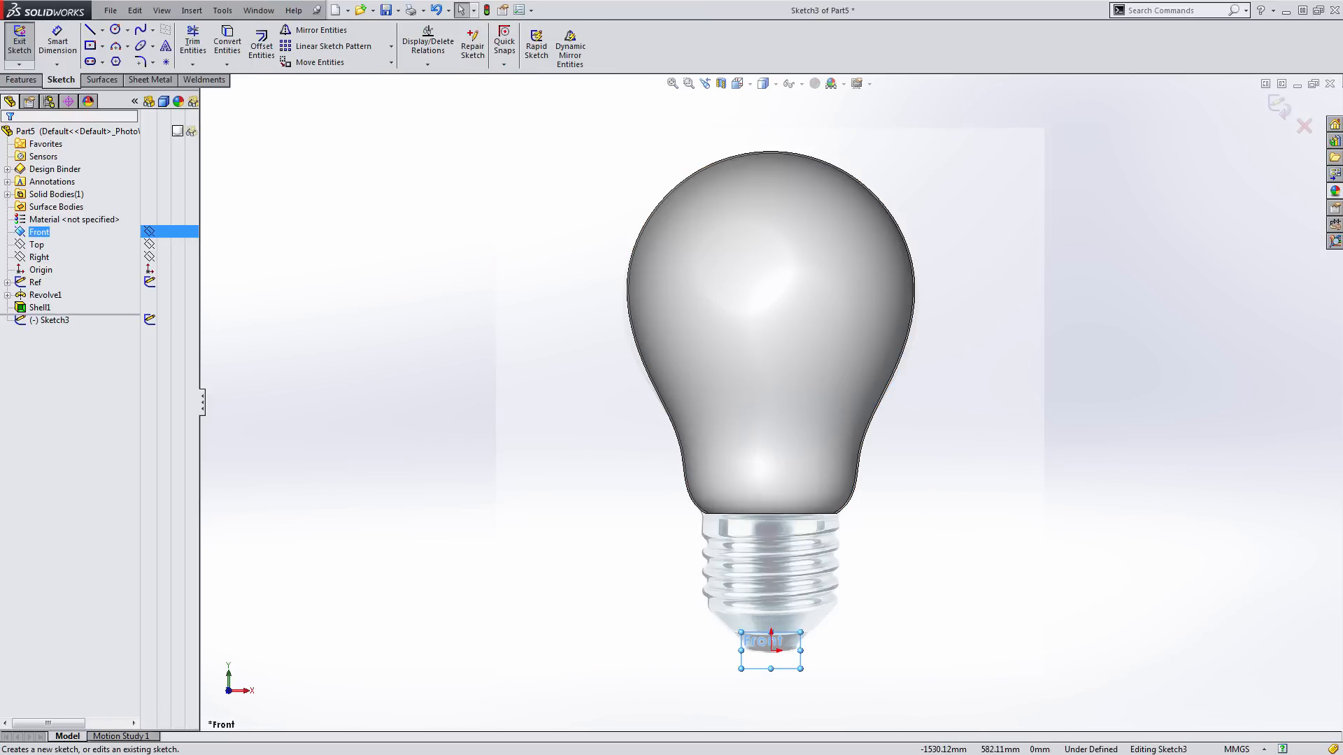
{"action": "left_click", "coordinate": [7, 295]}
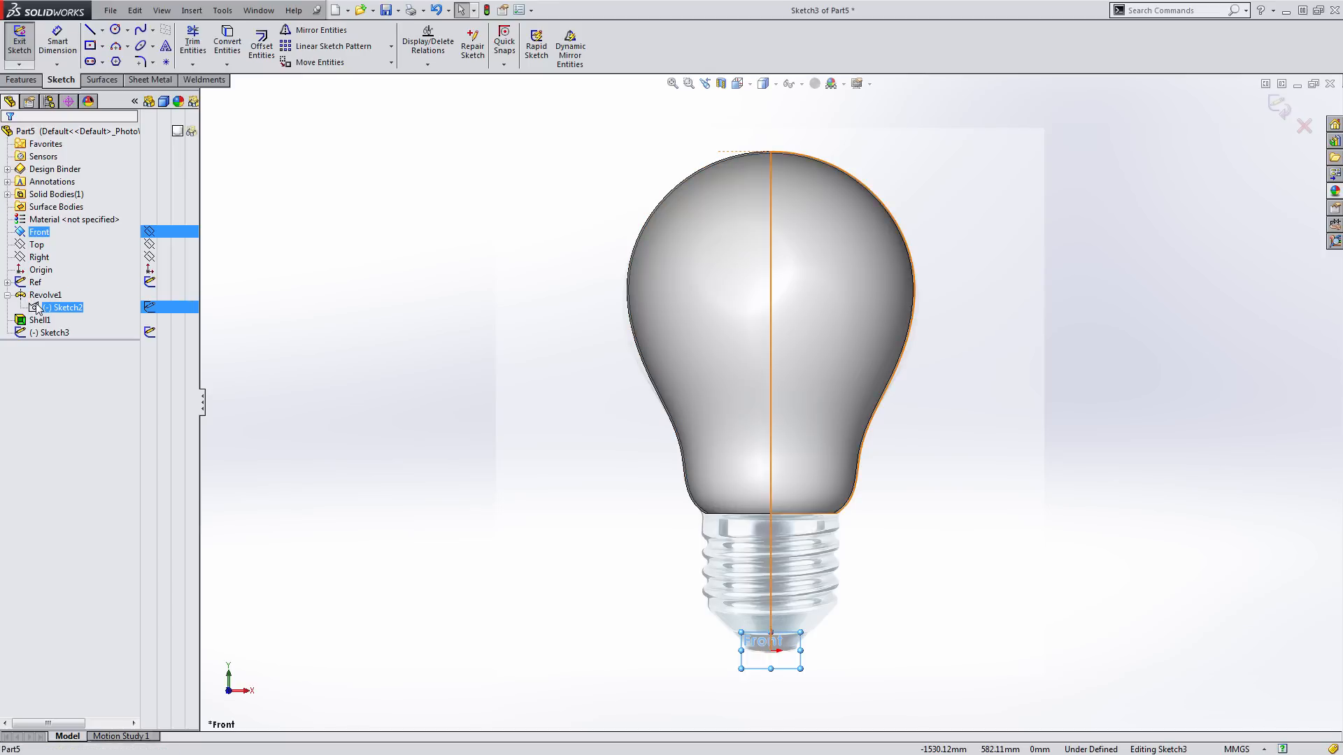
{"action": "left_click", "coordinate": [44, 307]}
{"action": "left_click", "coordinate": [147, 308]}
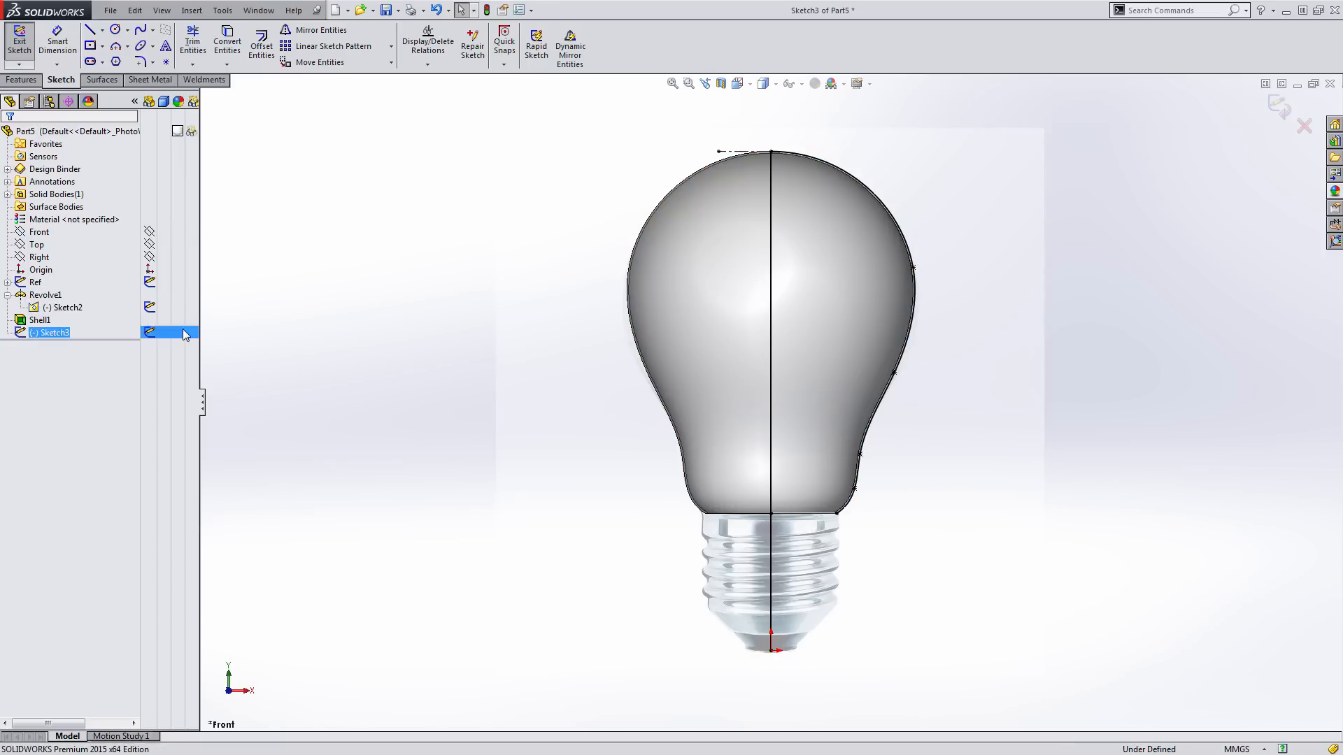
Convert the centre line segment below the glass body into the sketch and hide the revolve's profile sketch
{"action": "left_click", "coordinate": [770, 529]}
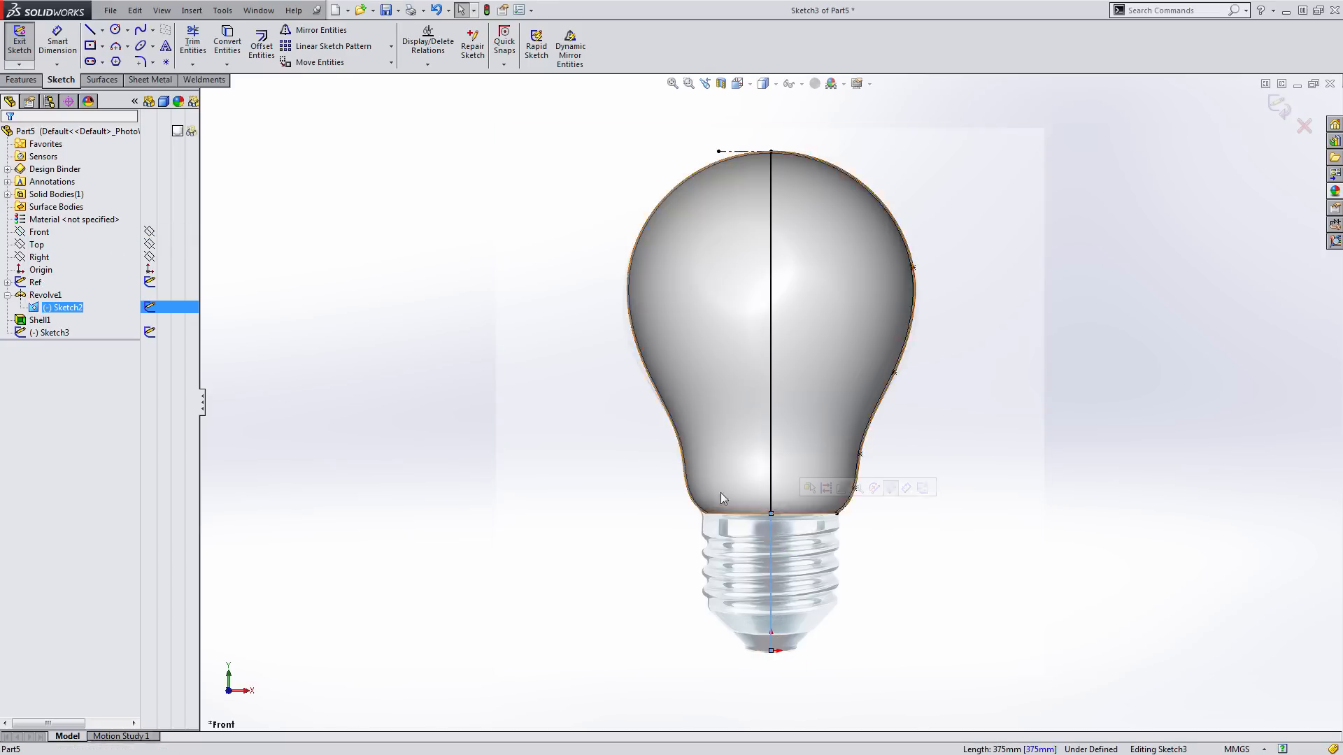
{"action": "left_click", "coordinate": [235, 43]}
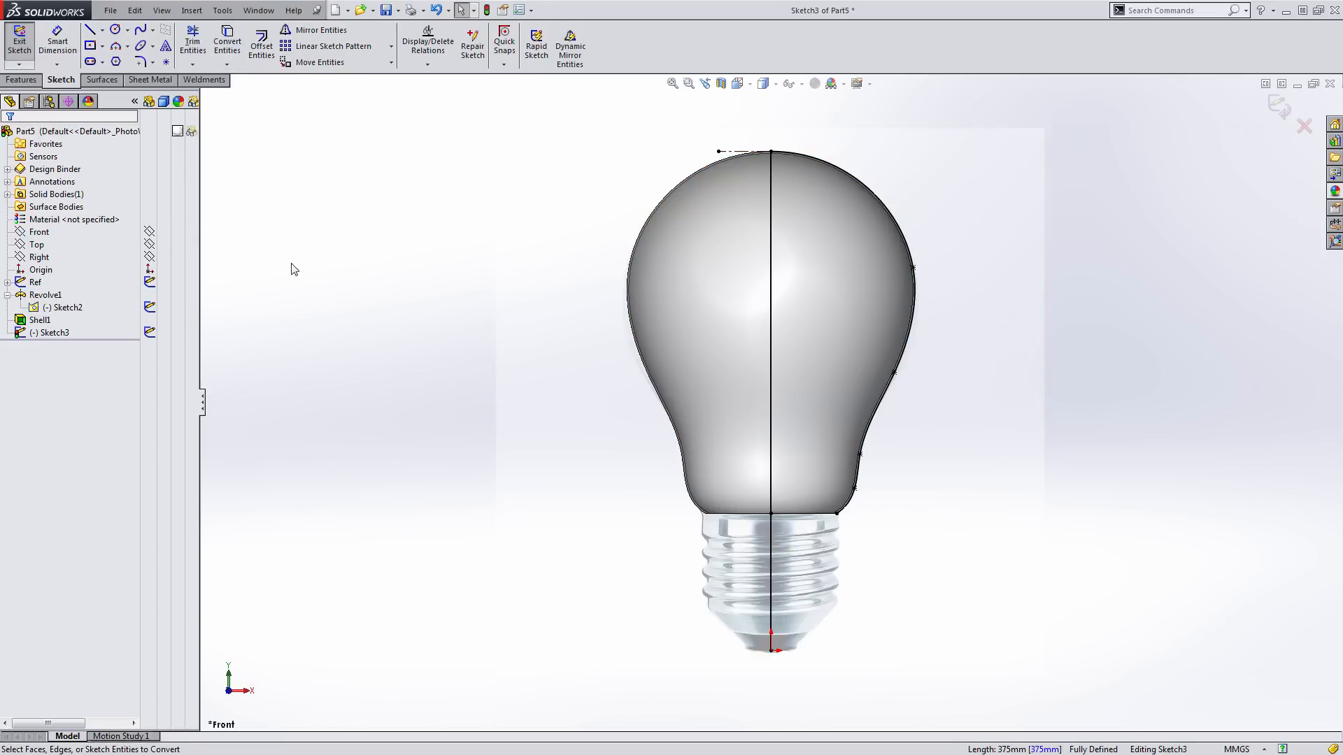
{"action": "left_click", "coordinate": [190, 311]}
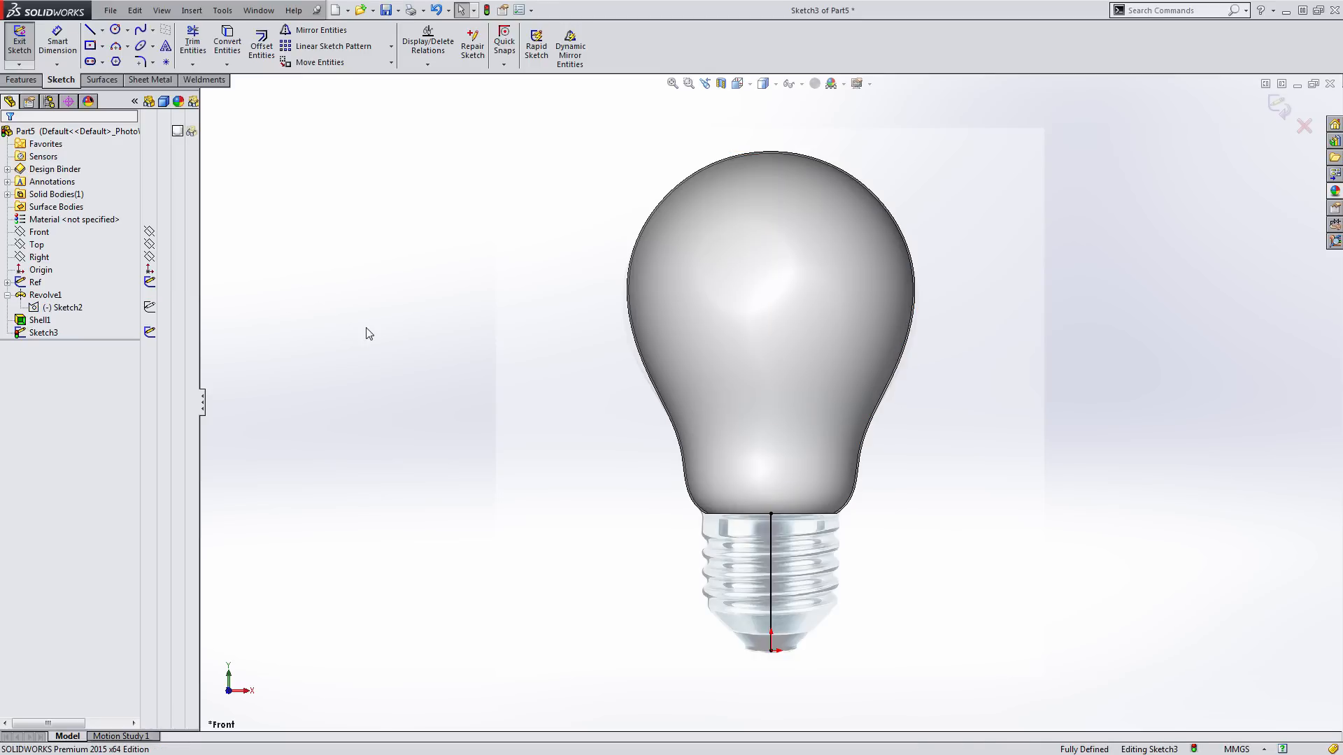
Sketch the base's half profile: 180 mm top line, about 244 mm side, slope, short inward ledge, second slope and about 56 mm bottom line ending at the origin
{"action": "key", "text": "l"}
{"action": "left_click", "coordinate": [770, 514]}
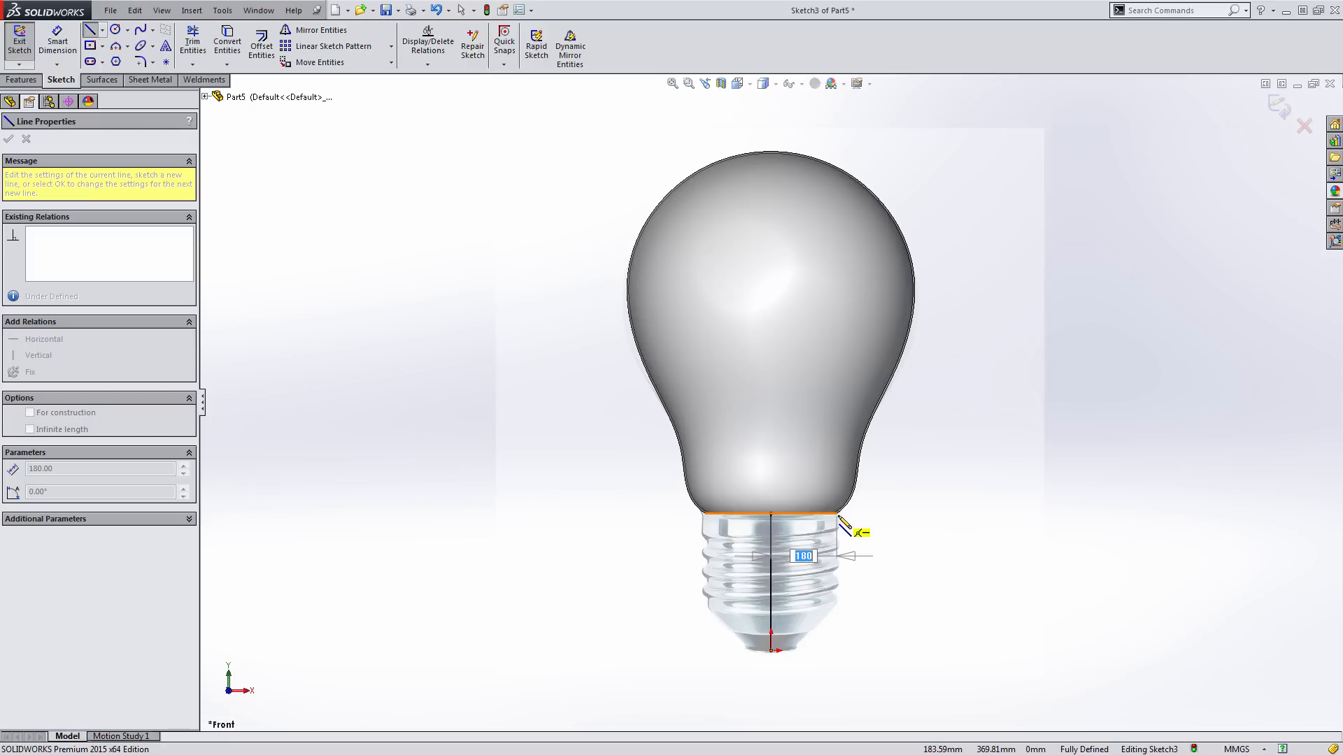
{"action": "left_click", "coordinate": [838, 516]}
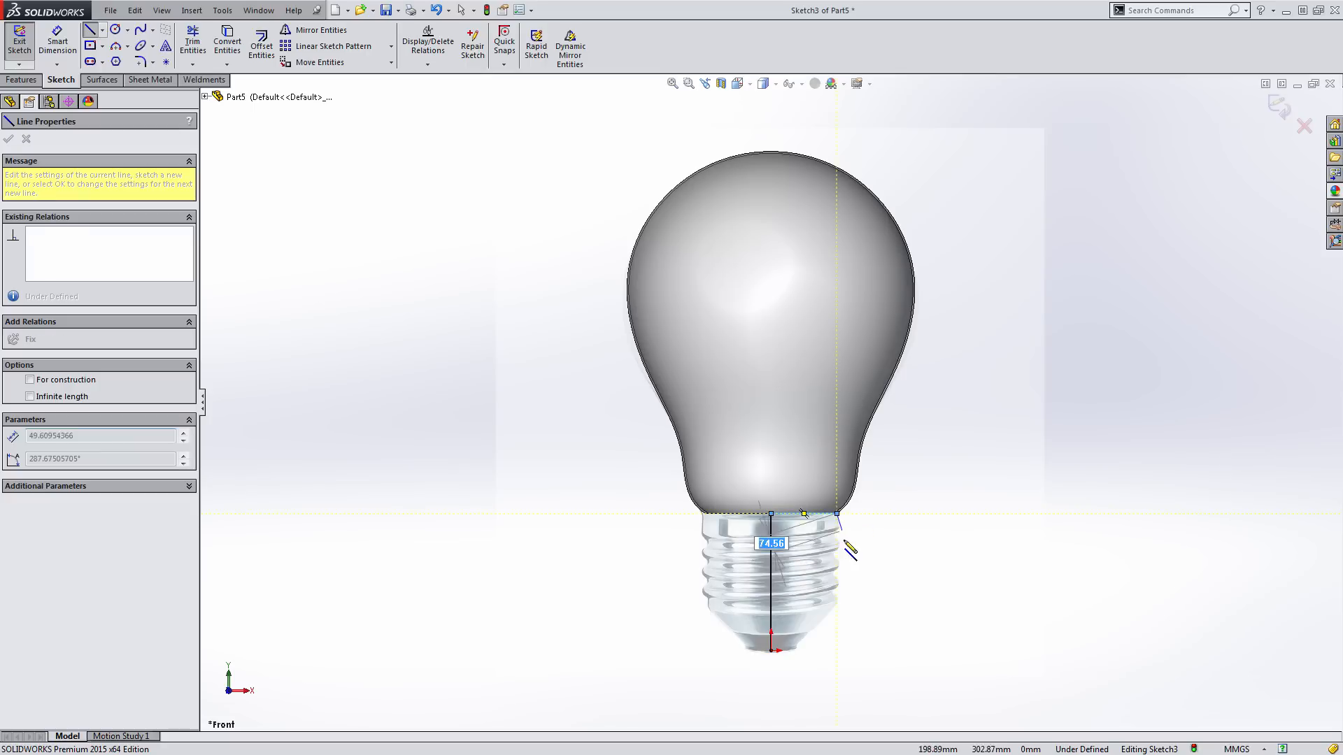
{"action": "left_click", "coordinate": [838, 603]}
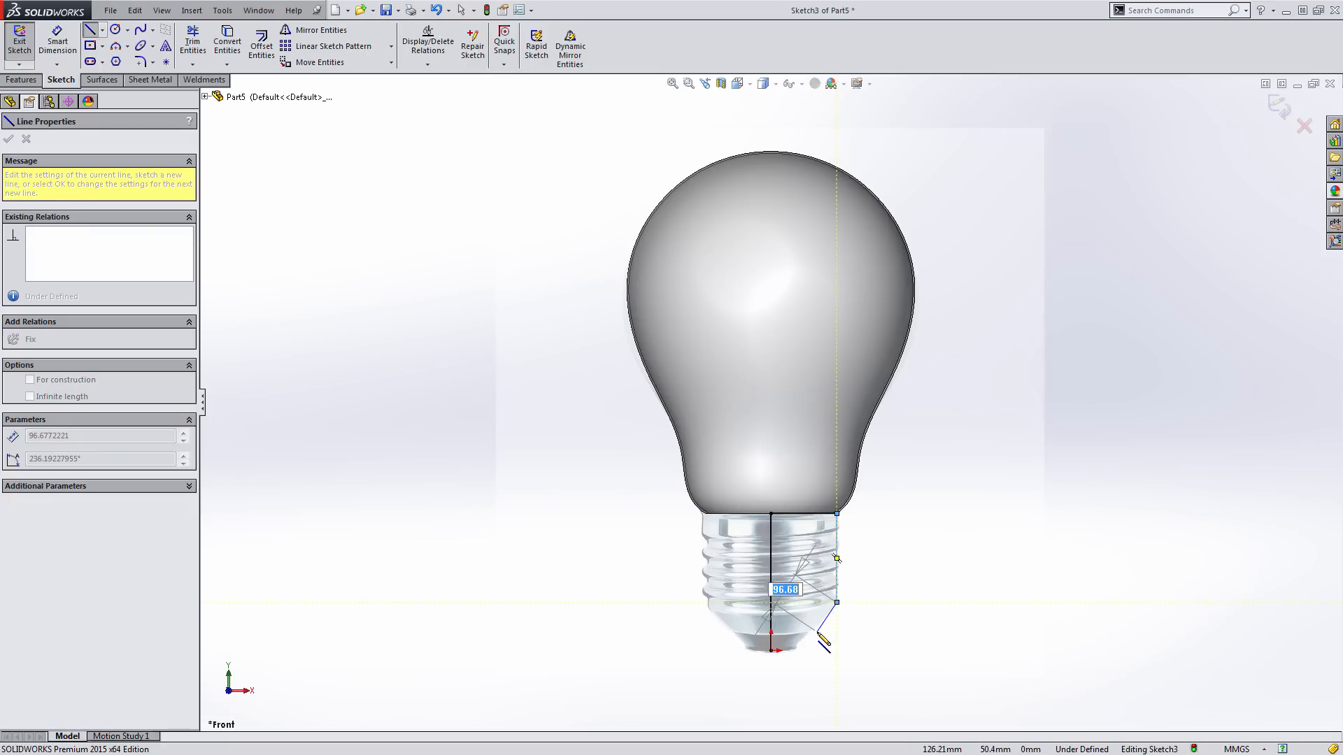
{"action": "left_click", "coordinate": [817, 632]}
{"action": "left_click", "coordinate": [805, 632]}
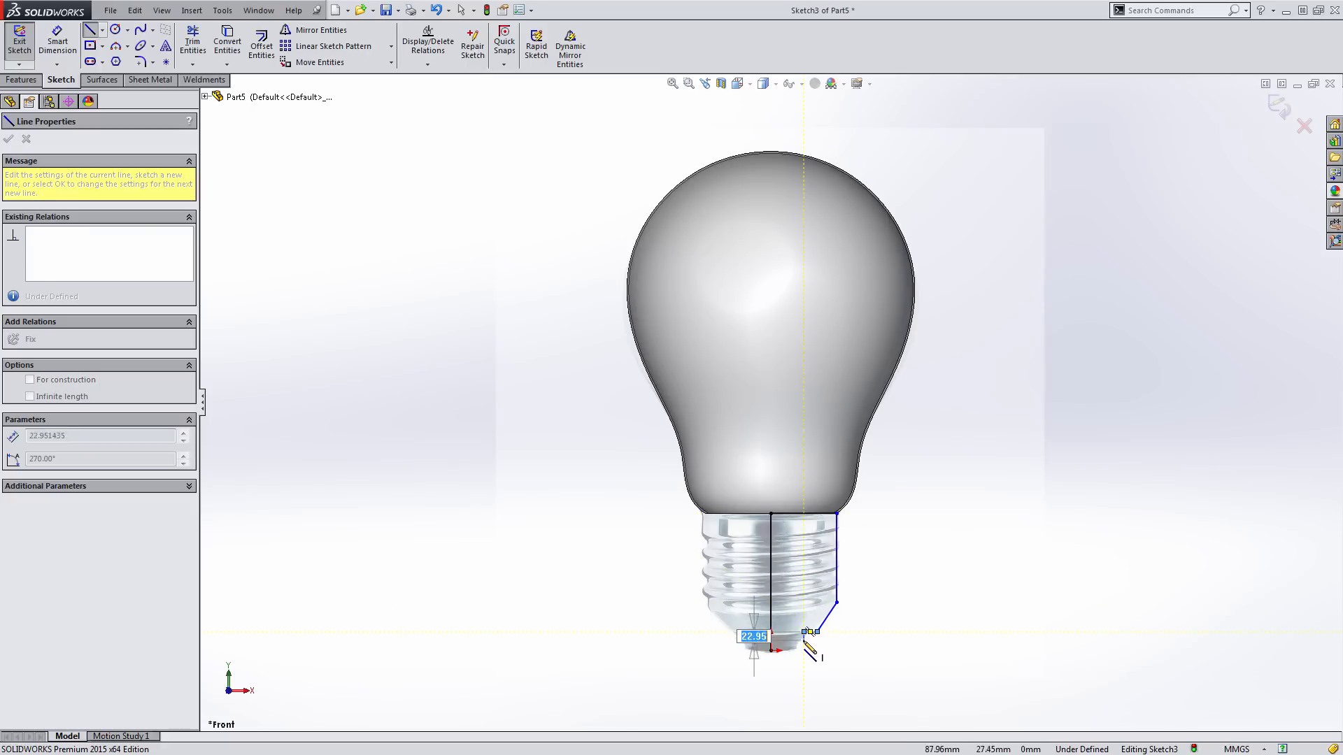
{"action": "left_click", "coordinate": [791, 651]}
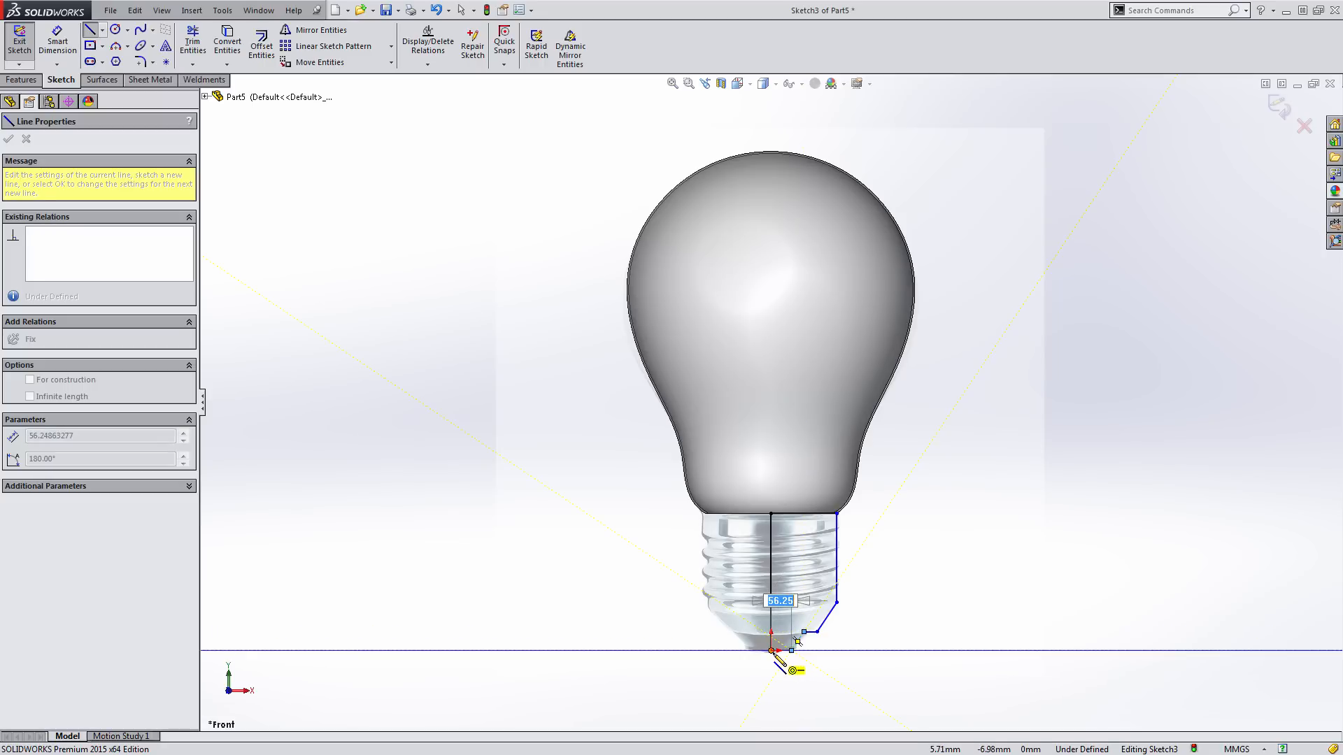
{"action": "left_click", "coordinate": [772, 650]}
Dimension the top horizontal line of the base's half profile at 180 mm
{"action": "scroll", "coordinate": [849, 630], "scroll_direction": "down", "scroll_amount": 3}
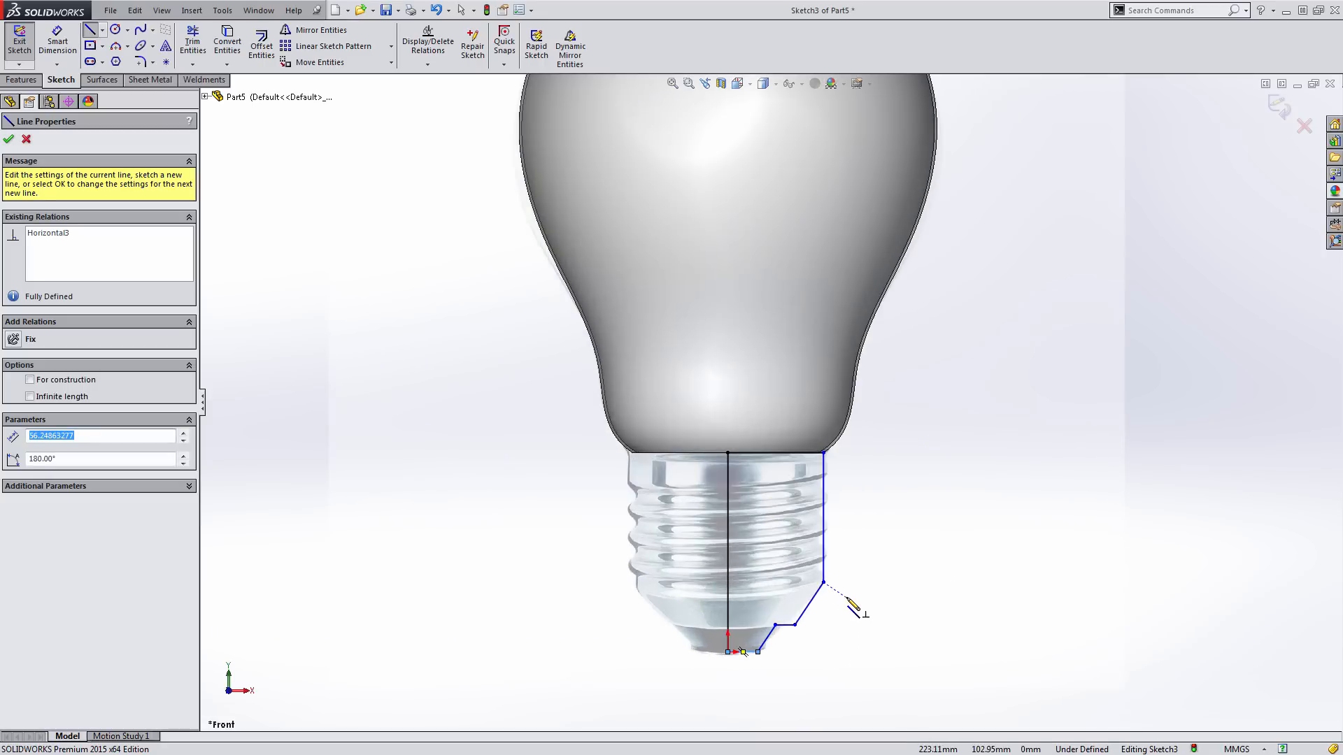
{"action": "key", "text": "s"}
{"action": "left_click", "coordinate": [885, 588]}
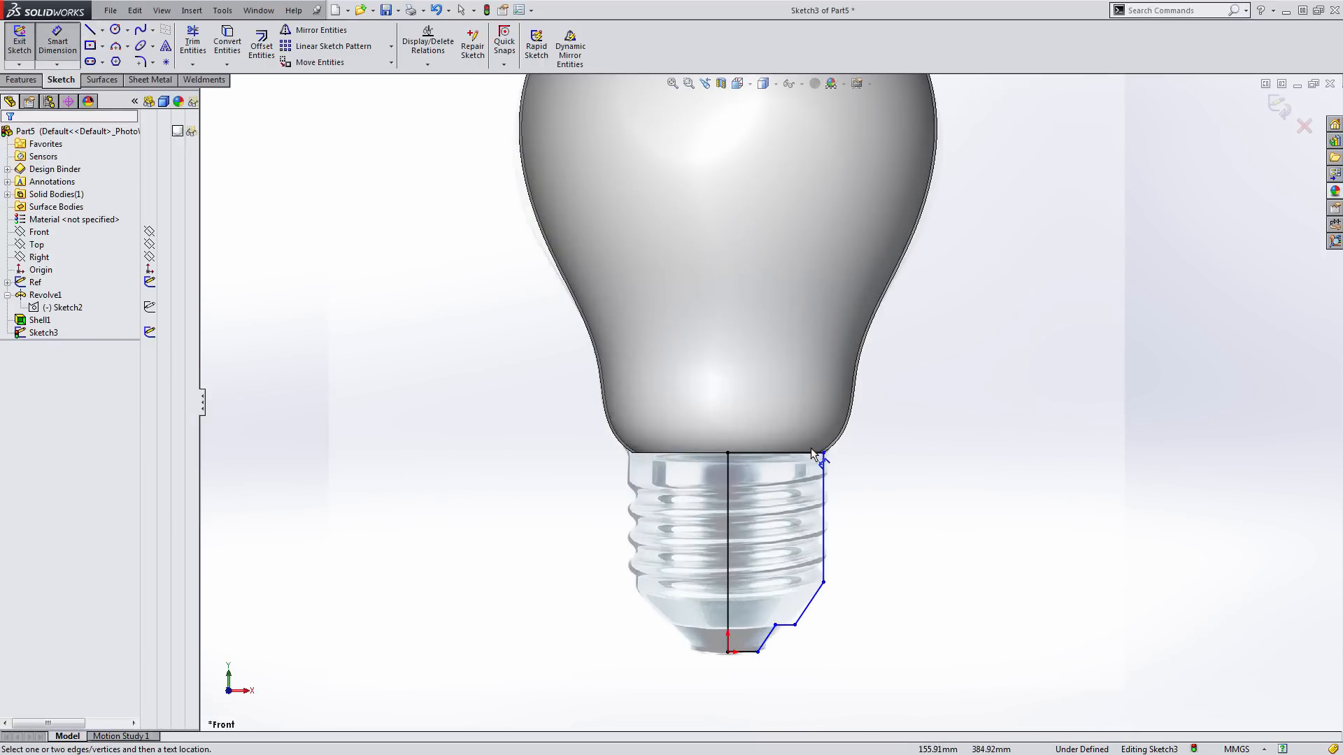
{"action": "left_click", "coordinate": [811, 453]}
{"action": "left_click", "coordinate": [802, 422]}
{"action": "type", "text": "18"}
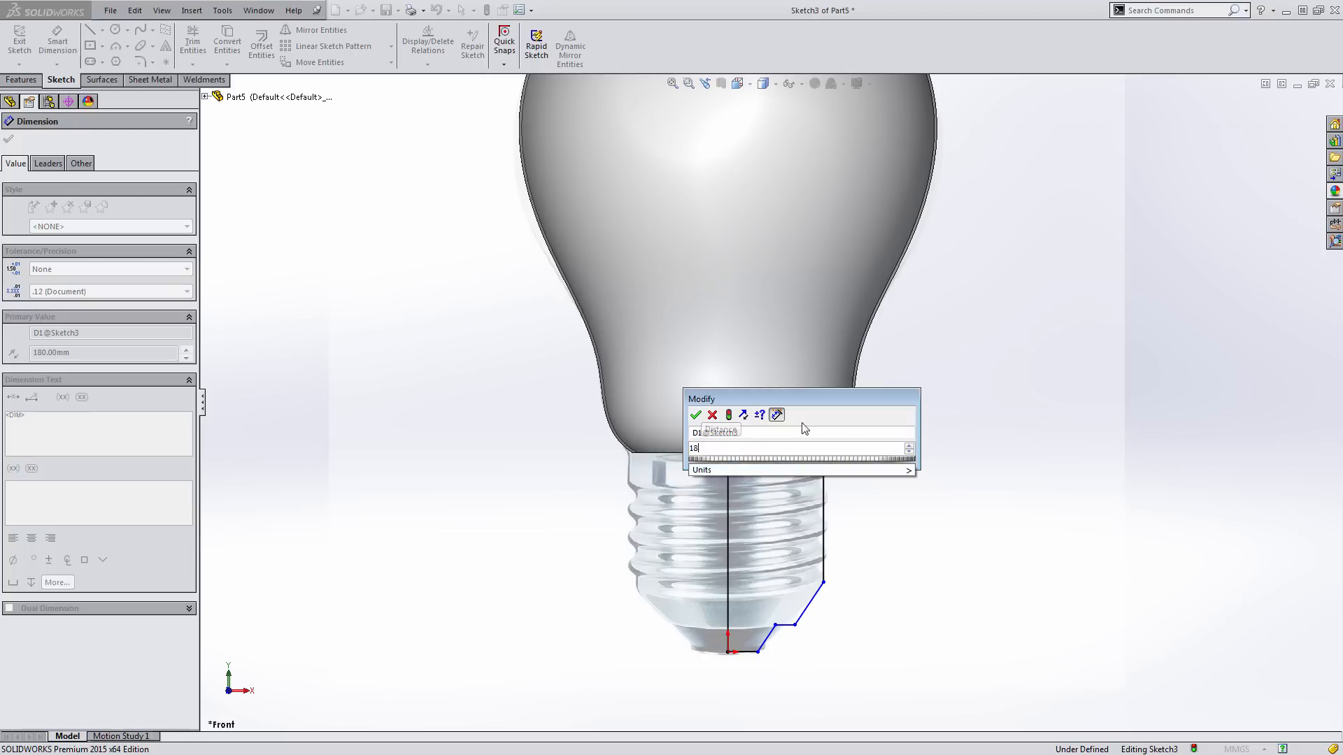
{"action": "type", "text": "0"}
{"action": "key", "text": "Return"}
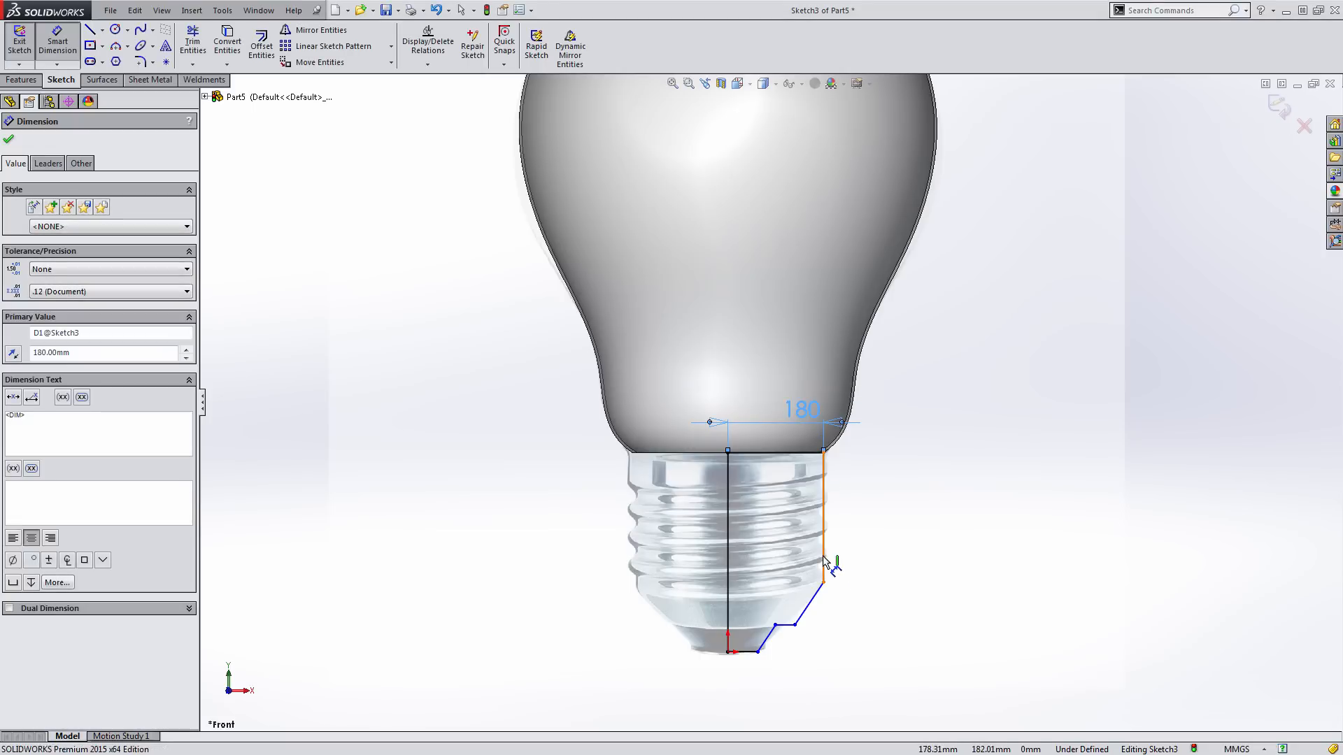
Dimension the vertical side line of the base profile at 245 mm
{"action": "left_click", "coordinate": [824, 562]}
{"action": "left_click", "coordinate": [867, 540]}
{"action": "type", "text": "24"}
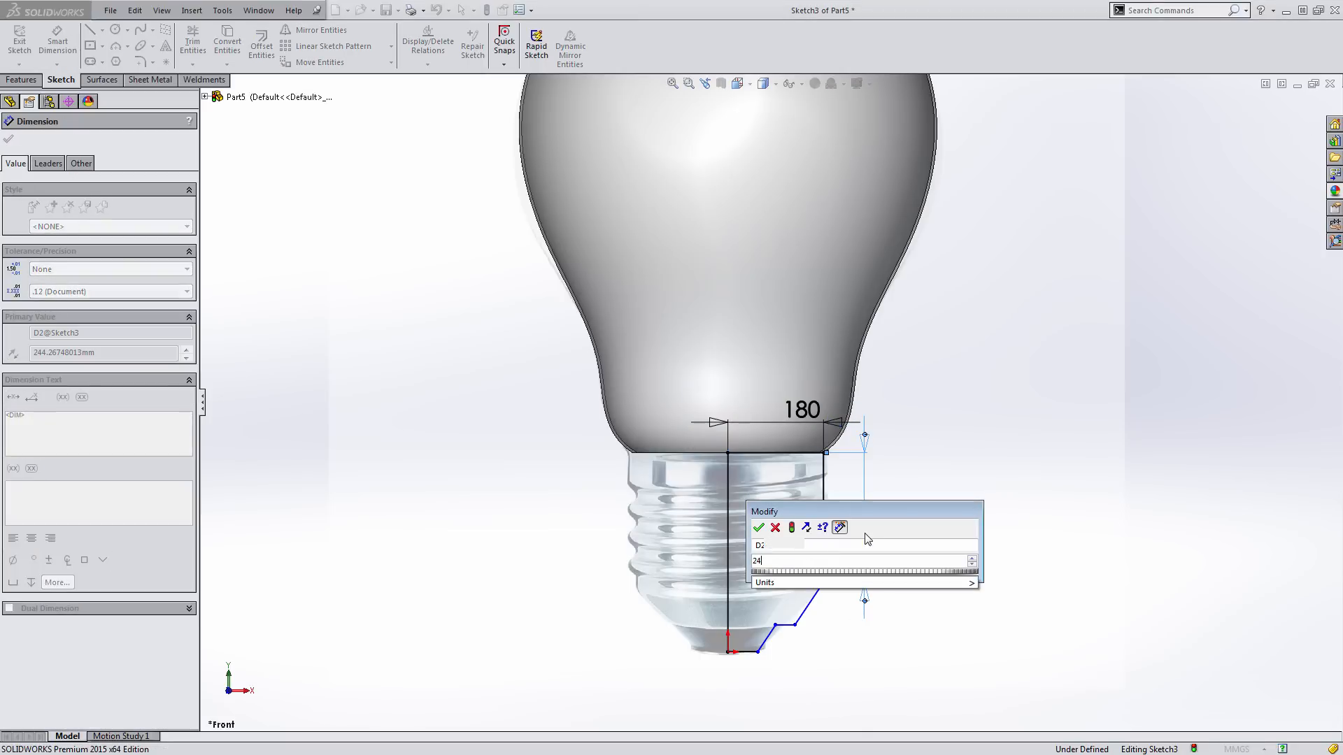
{"action": "type", "text": "5"}
{"action": "key", "text": "Return"}
Dimension the angle between the vertical side line and the upper slanted line at 145 degrees
{"action": "scroll", "coordinate": [828, 598], "scroll_direction": "down", "scroll_amount": 2}
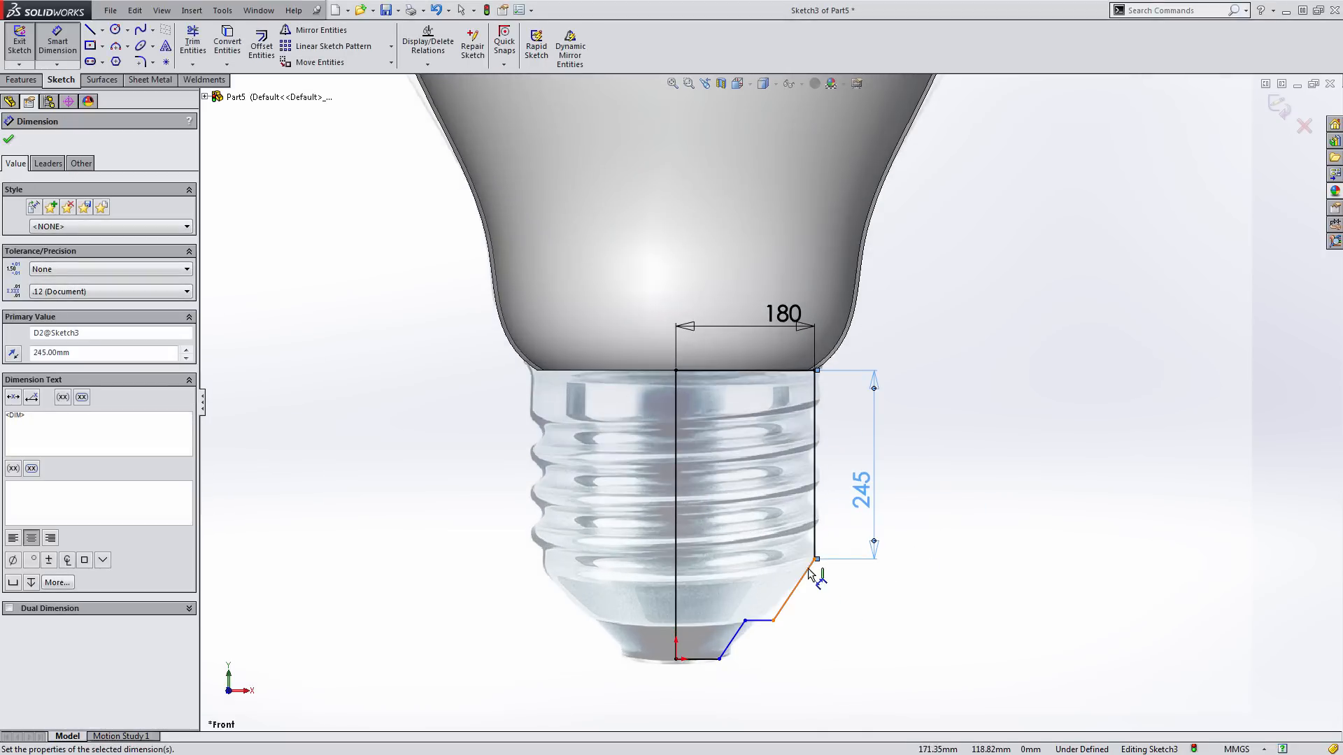
{"action": "left_click", "coordinate": [810, 573]}
{"action": "left_click", "coordinate": [815, 483]}
{"action": "left_click", "coordinate": [806, 558]}
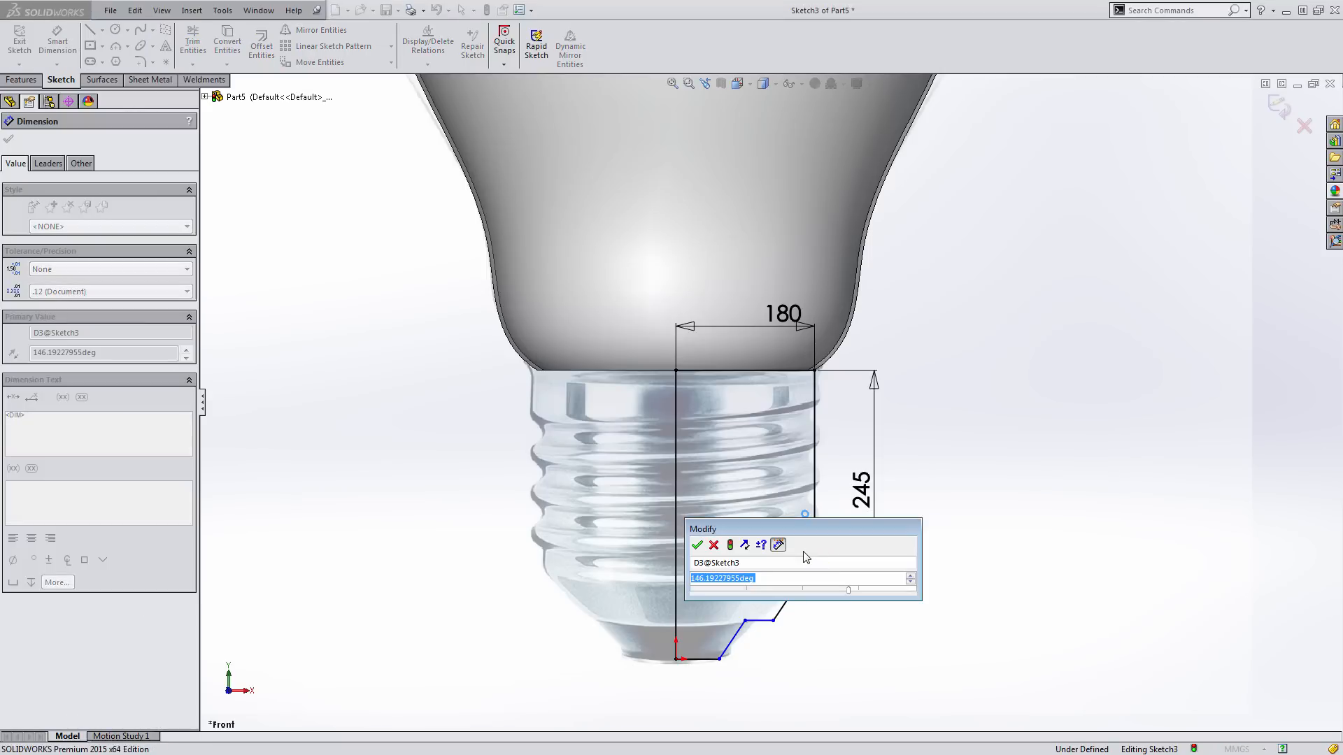
{"action": "type", "text": "145"}
{"action": "key", "text": "Return"}
Dimension the short horizontal ledge between the two slanted lines at 30 mm and leave the dimension command
{"action": "scroll", "coordinate": [776, 623], "scroll_direction": "down", "scroll_amount": 2}
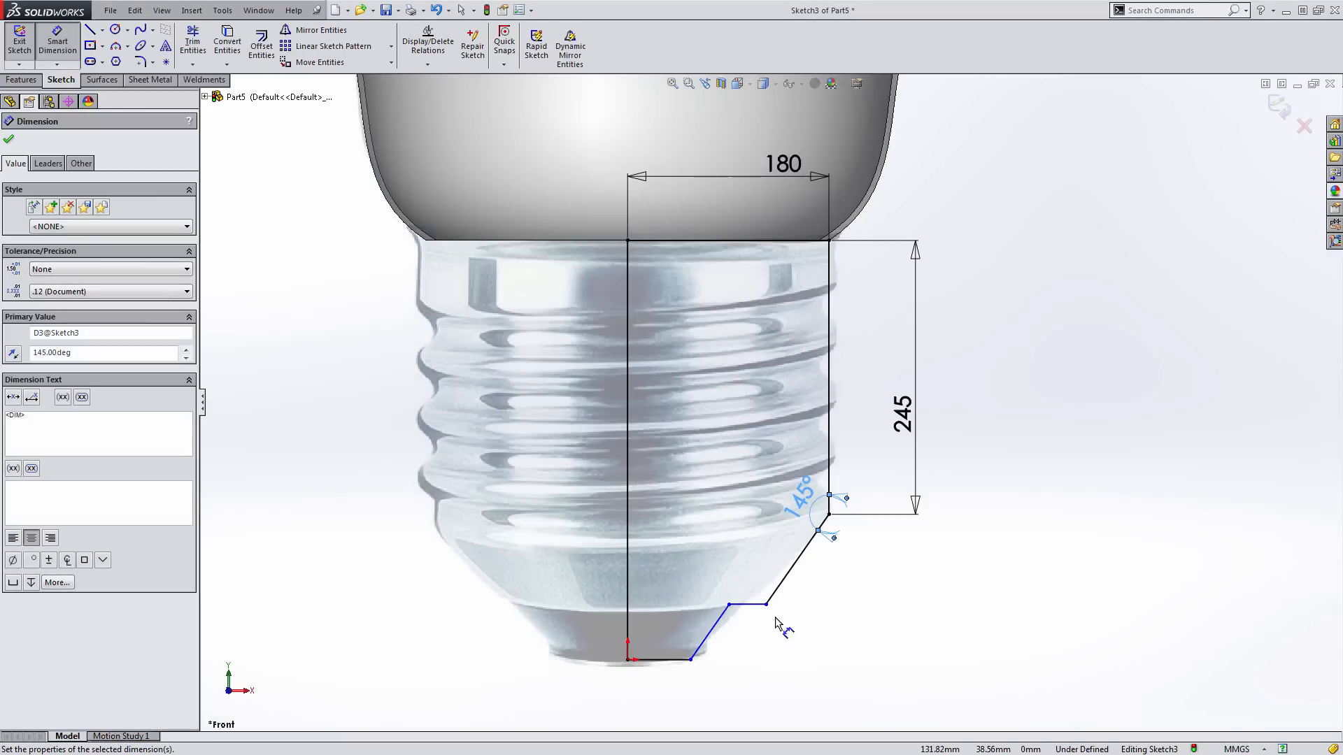
{"action": "left_click", "coordinate": [747, 604]}
{"action": "left_click", "coordinate": [757, 625]}
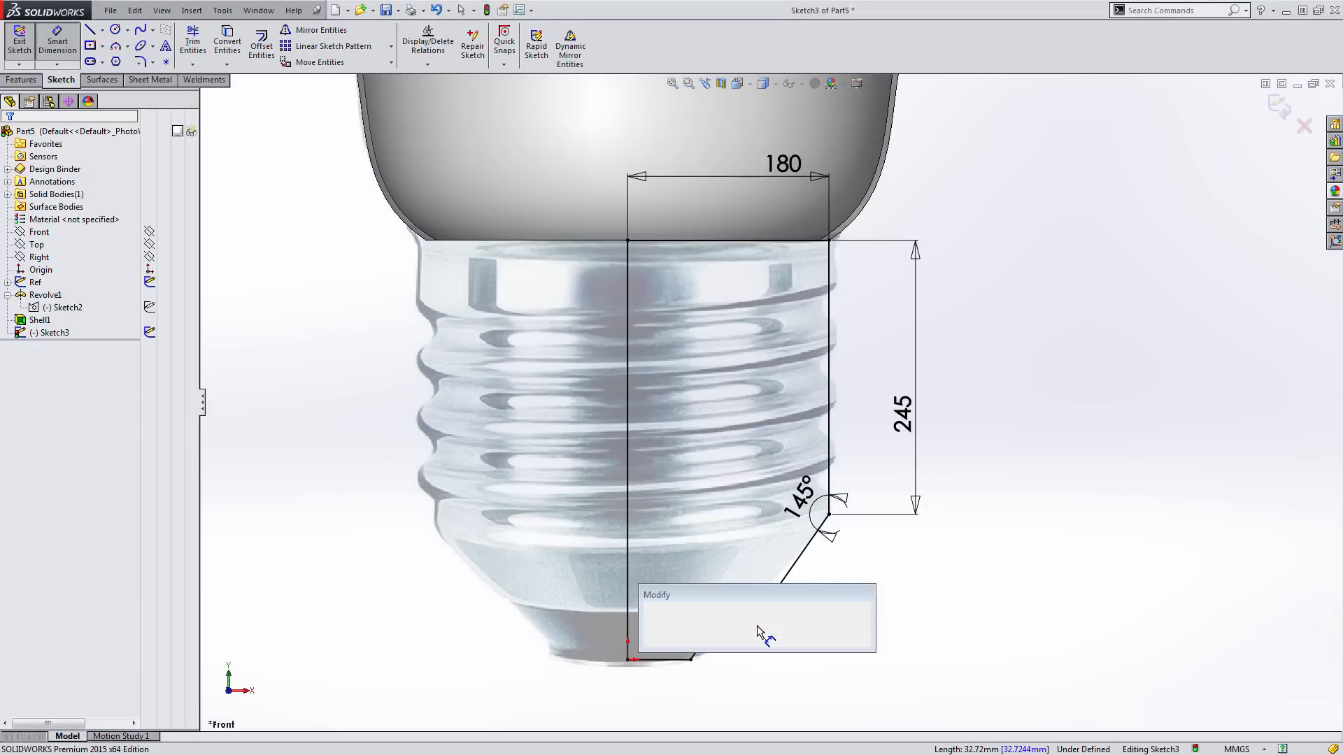
{"action": "type", "text": "30"}
{"action": "key", "text": "Return"}
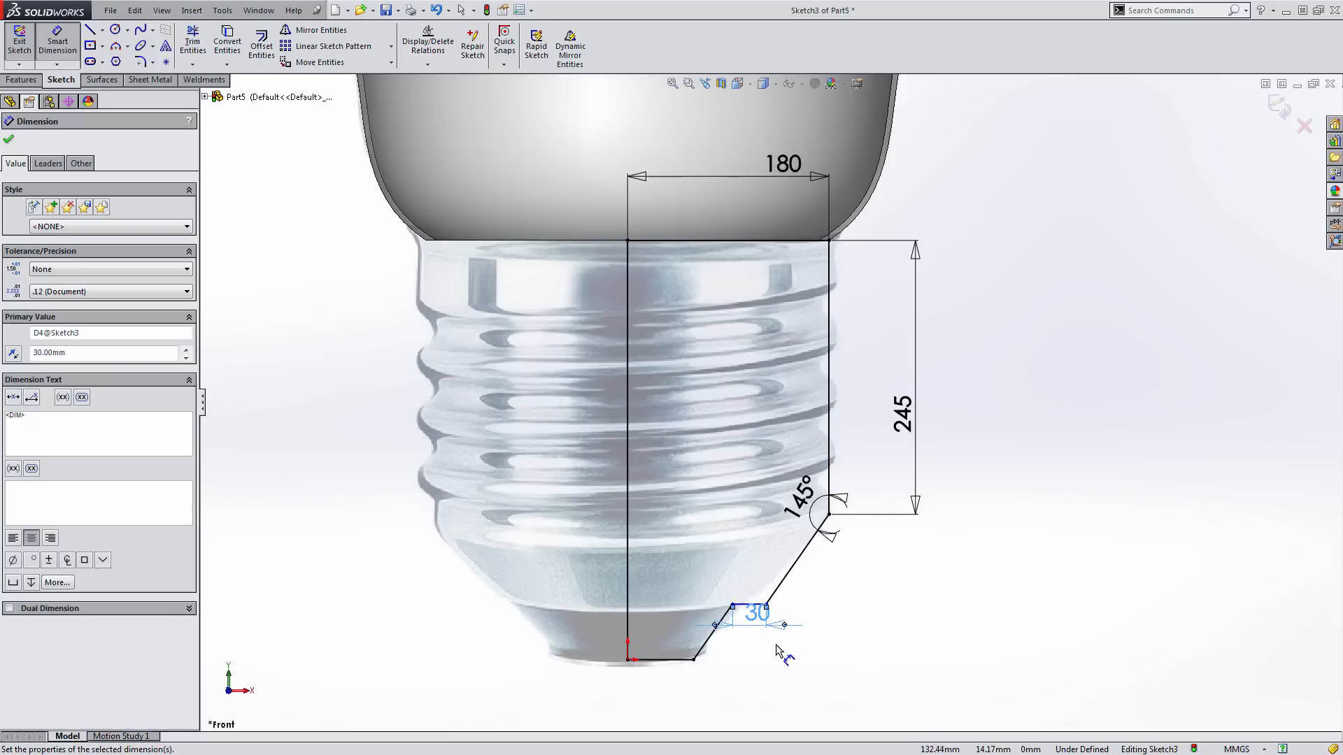
{"action": "key", "text": "Escape"}
Move the 30 mm ledge line slightly to test its remaining vertical freedom
{"action": "scroll", "coordinate": [763, 619], "scroll_direction": "down", "scroll_amount": 3}
{"action": "left_click_drag", "start_coordinate": [759, 600], "coordinate": [756, 615]}
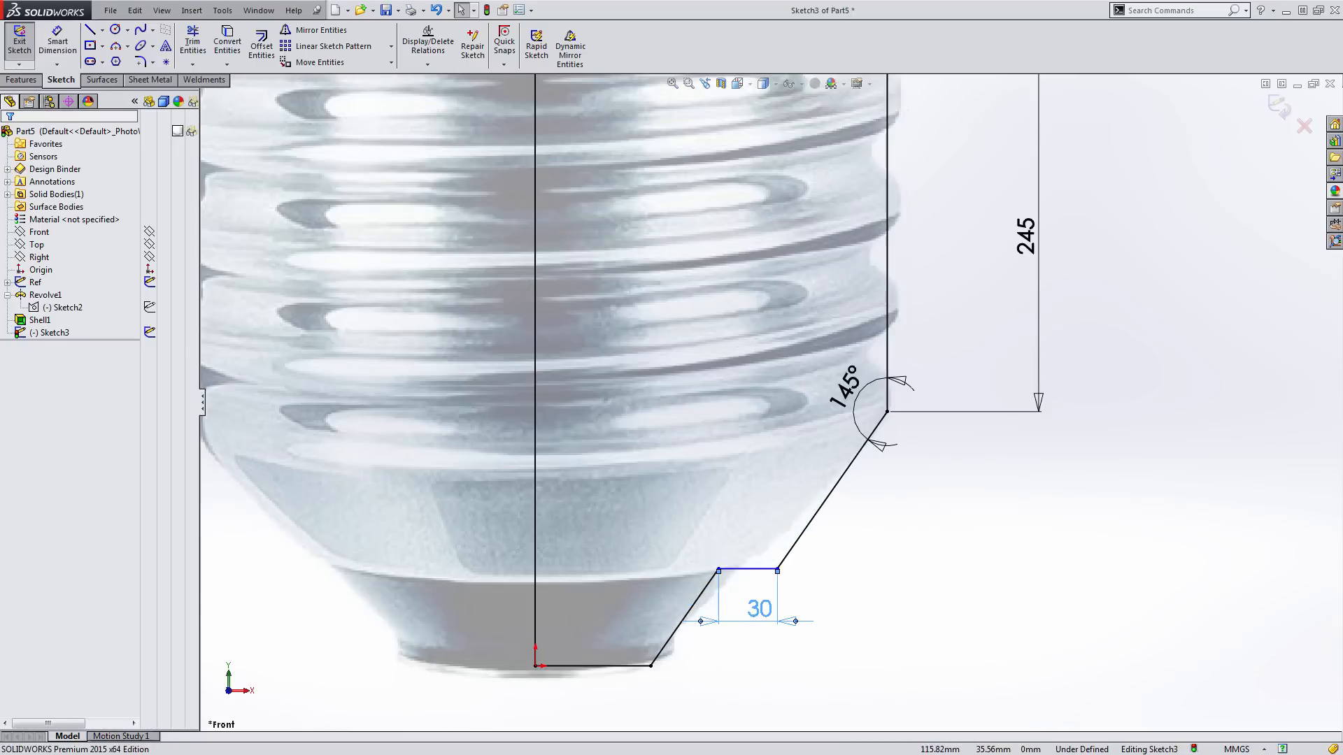
{"action": "left_click", "coordinate": [756, 560]}
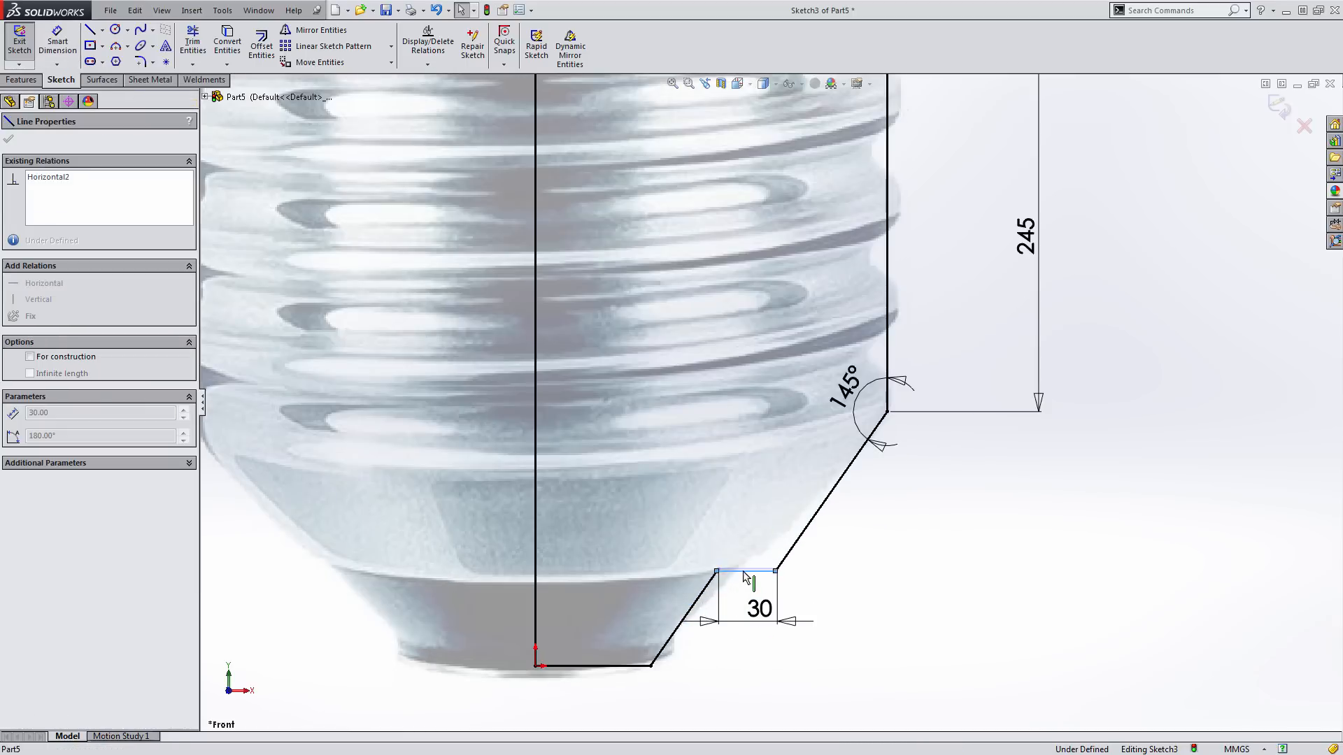
{"action": "left_click", "coordinate": [880, 616]}
Dimension the vertical distance between the 30 mm ledge and the bottom line at 50 mm
{"action": "key", "text": "s"}
{"action": "left_click", "coordinate": [937, 618]}
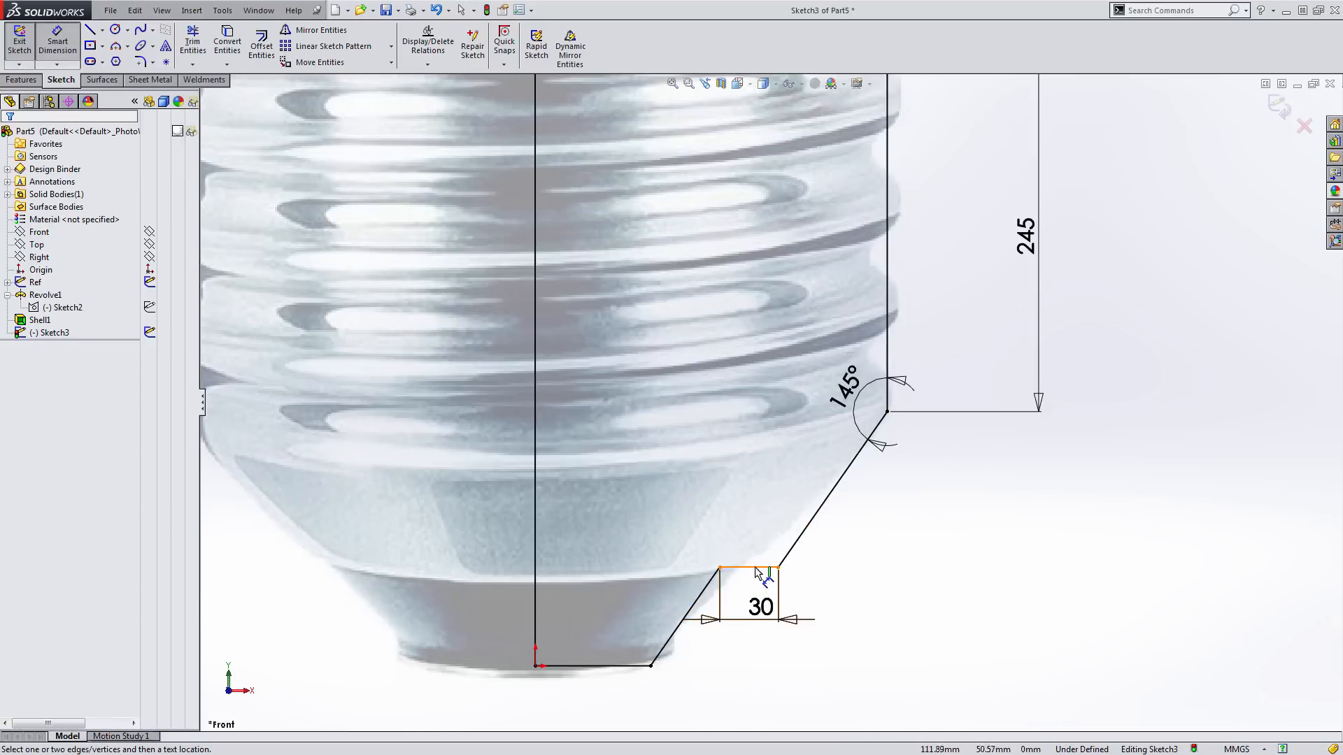
{"action": "left_click", "coordinate": [758, 567]}
{"action": "left_click", "coordinate": [603, 667]}
{"action": "left_click", "coordinate": [607, 621]}
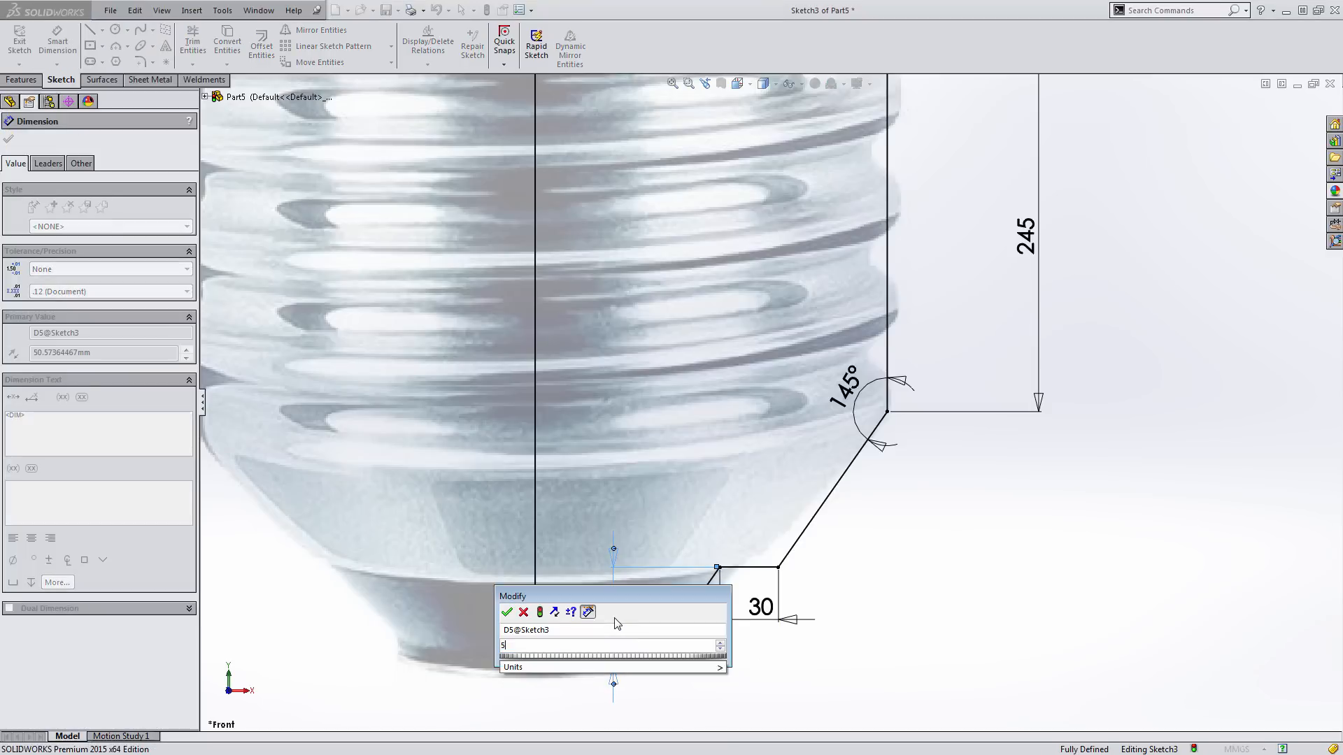
{"action": "type", "text": "50"}
{"action": "key", "text": "Return"}
{"action": "key", "text": "Escape"}
{"action": "scroll", "coordinate": [804, 642], "scroll_direction": "up", "scroll_amount": 5}
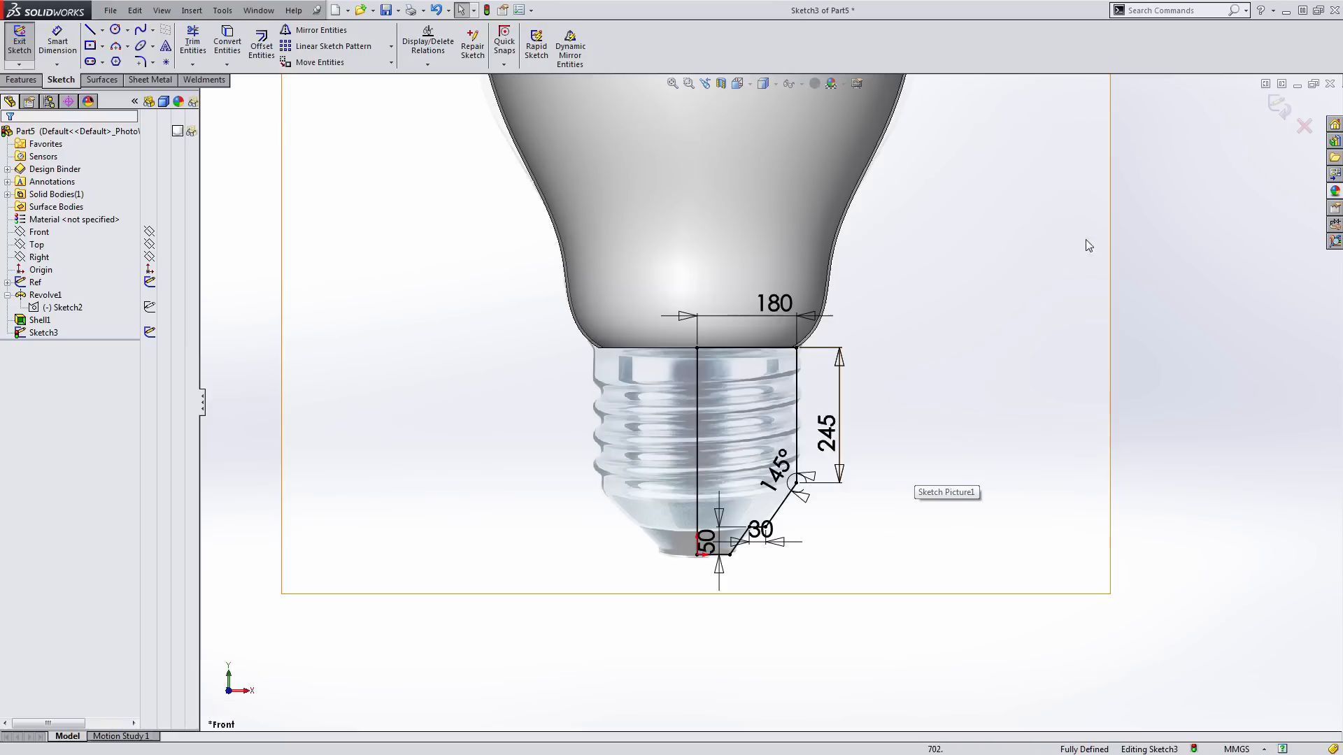
Finish the sketch and revolve the base profile 360 degrees around the vertical centre line as a separate body, with merge result off
{"action": "left_click", "coordinate": [1278, 107]}
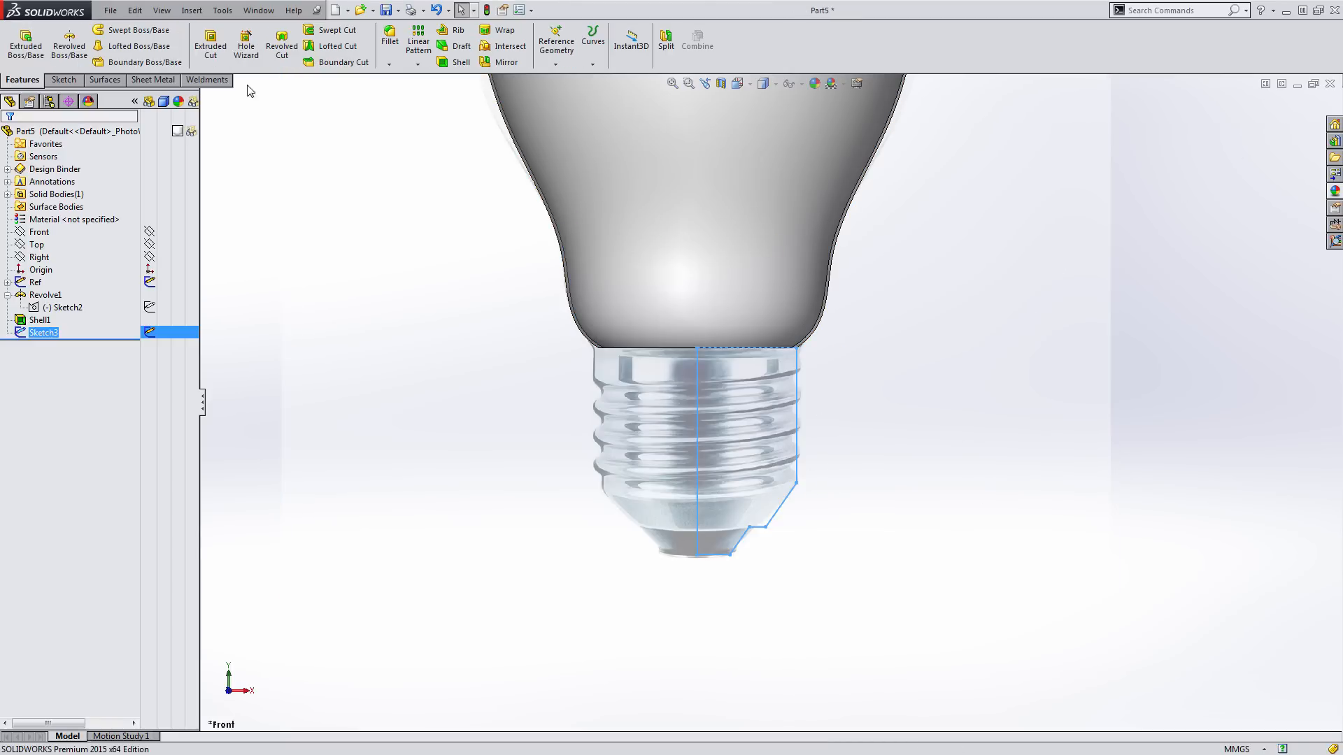
{"action": "left_click", "coordinate": [80, 48]}
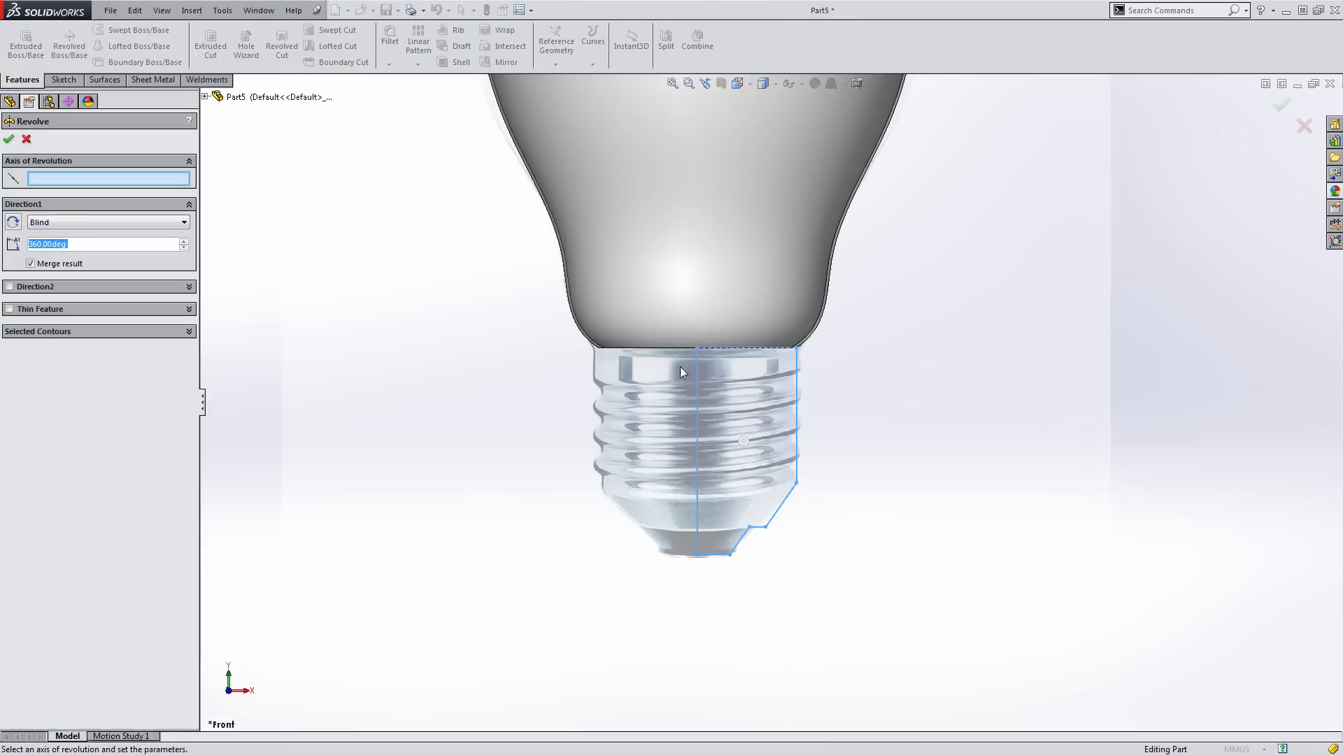
{"action": "left_click", "coordinate": [699, 368]}
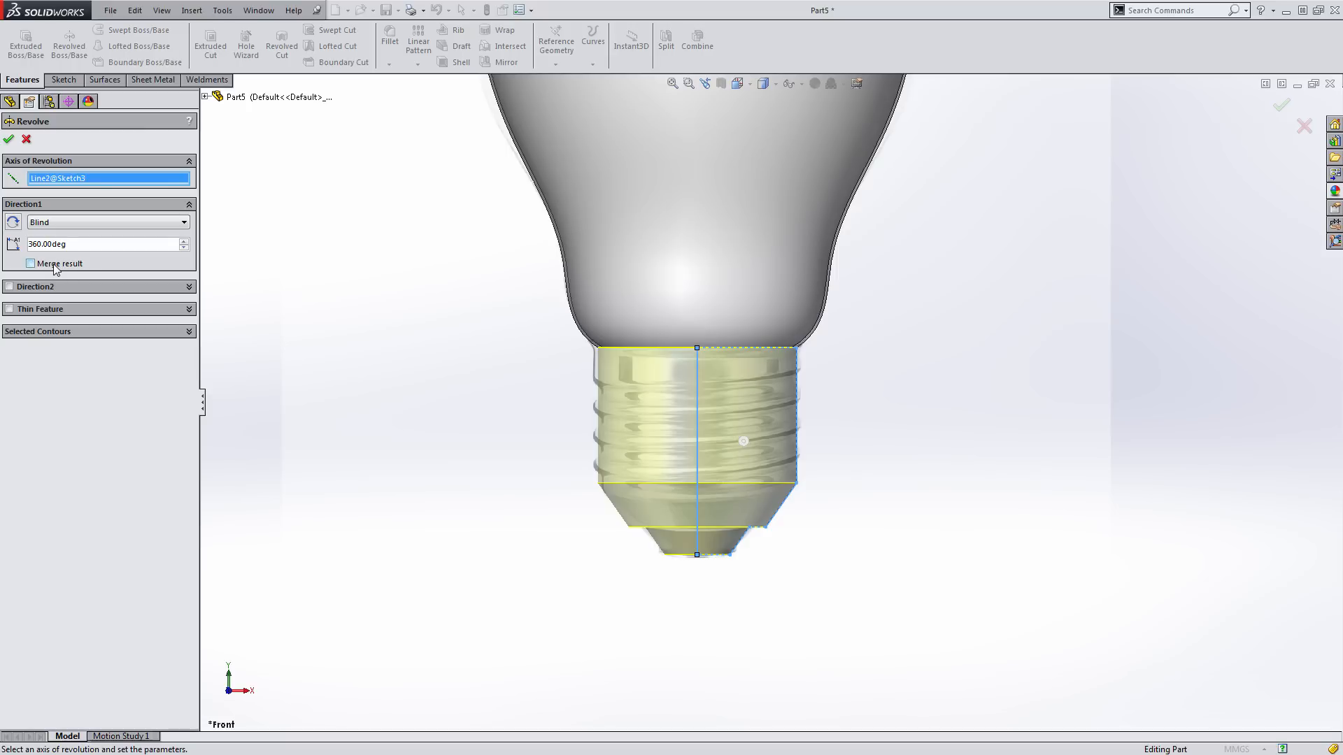
{"action": "left_click", "coordinate": [10, 138]}
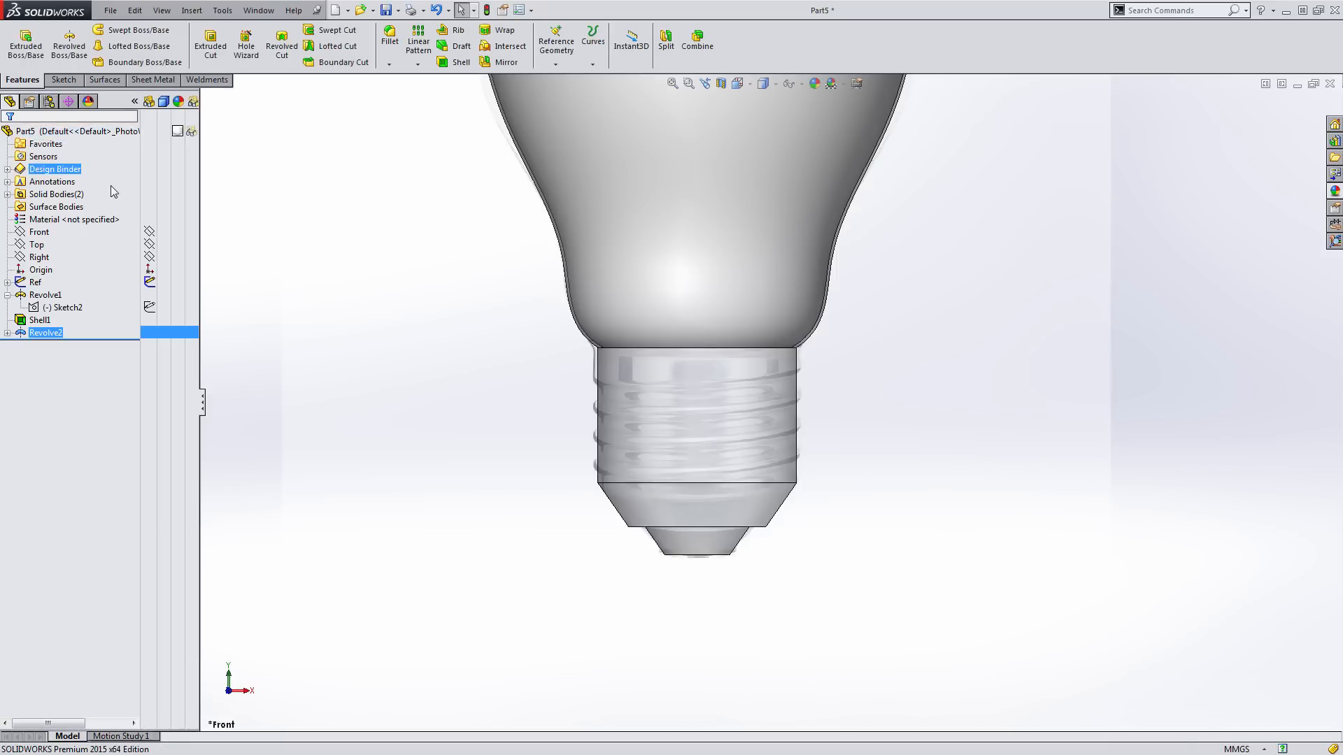
Apply the glossy clear glass appearance to the shelled bulb's solid body only
{"action": "scroll", "coordinate": [726, 458], "scroll_direction": "up", "scroll_amount": 2}
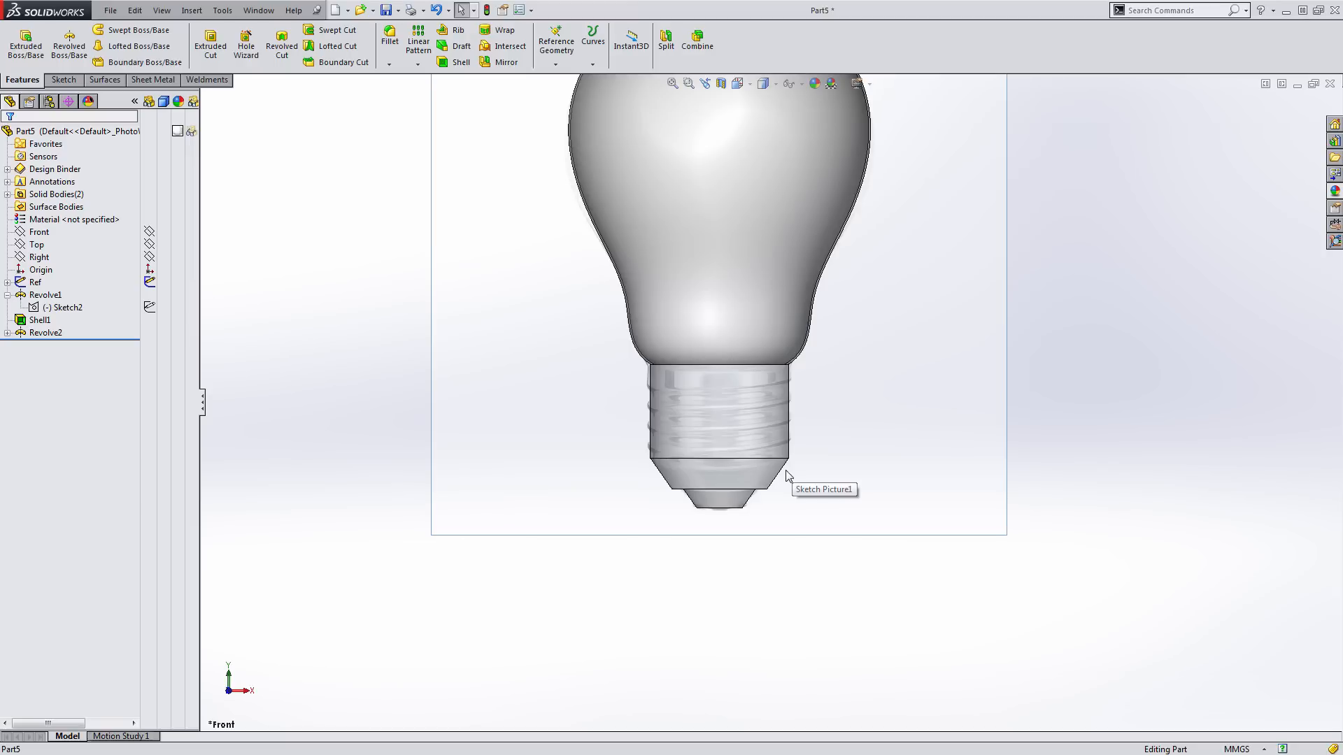
{"action": "mouse_move", "coordinate": [180, 137]}
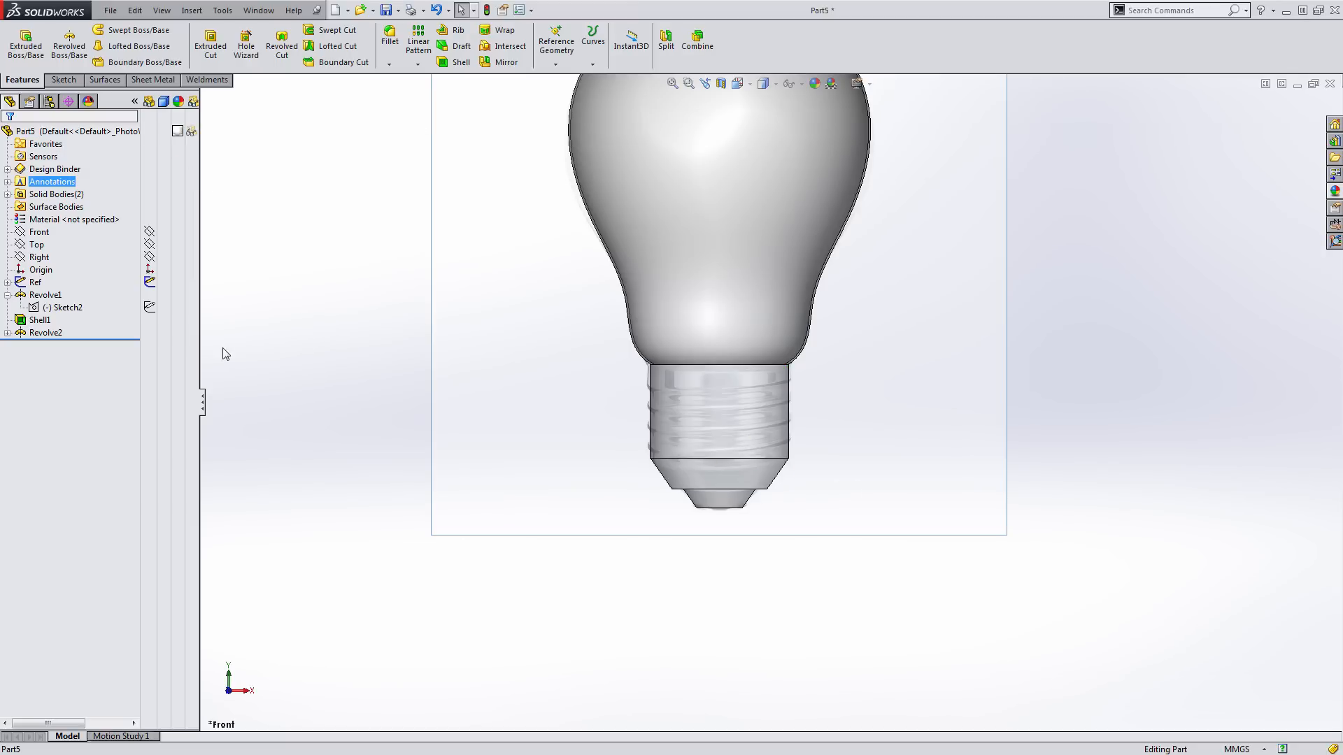
{"action": "left_click", "coordinate": [6, 195]}
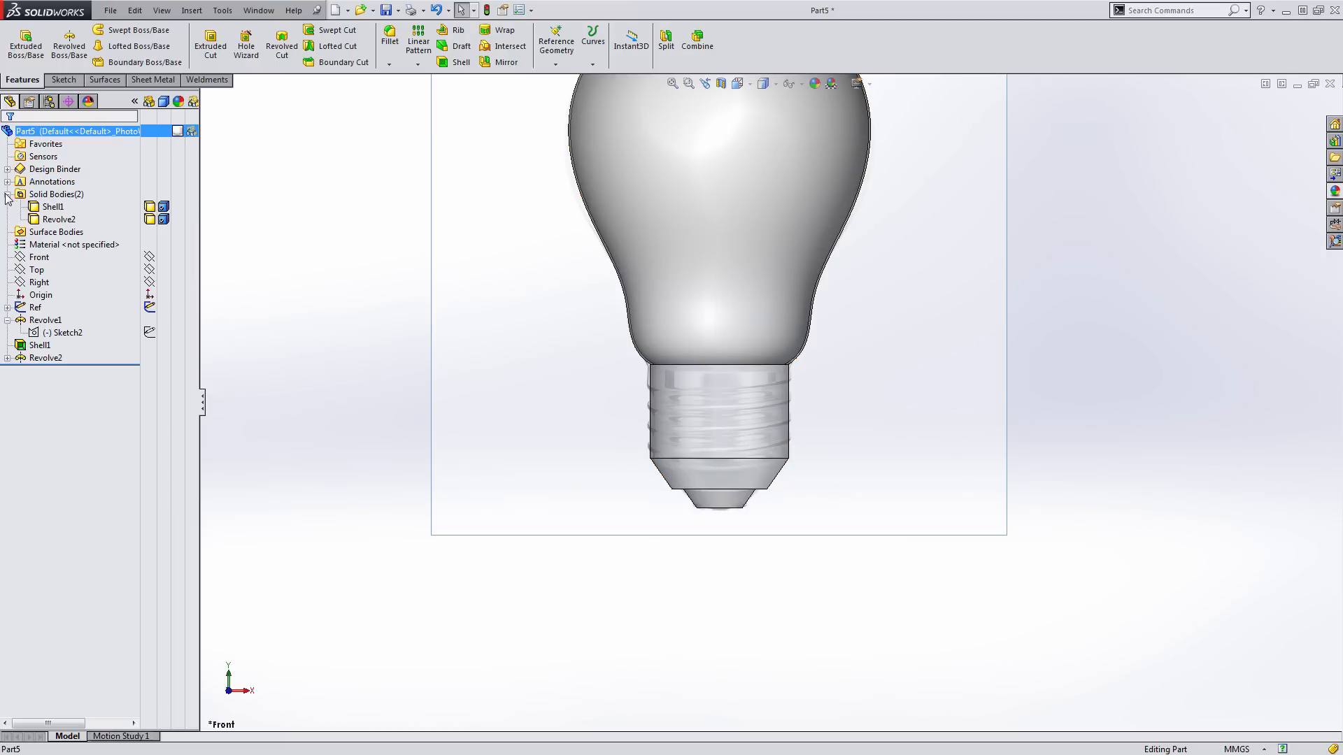
{"action": "left_click", "coordinate": [55, 220]}
{"action": "left_click", "coordinate": [195, 207]}
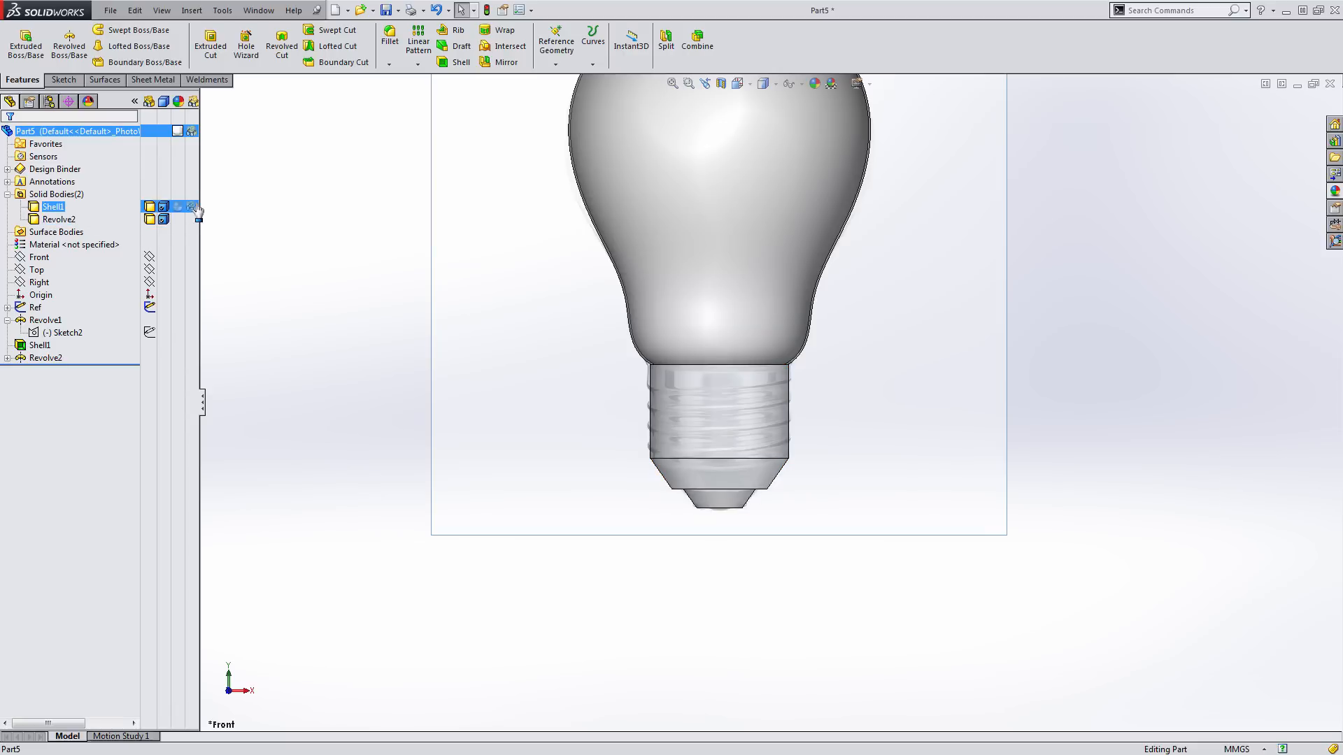
{"action": "left_click", "coordinate": [183, 208]}
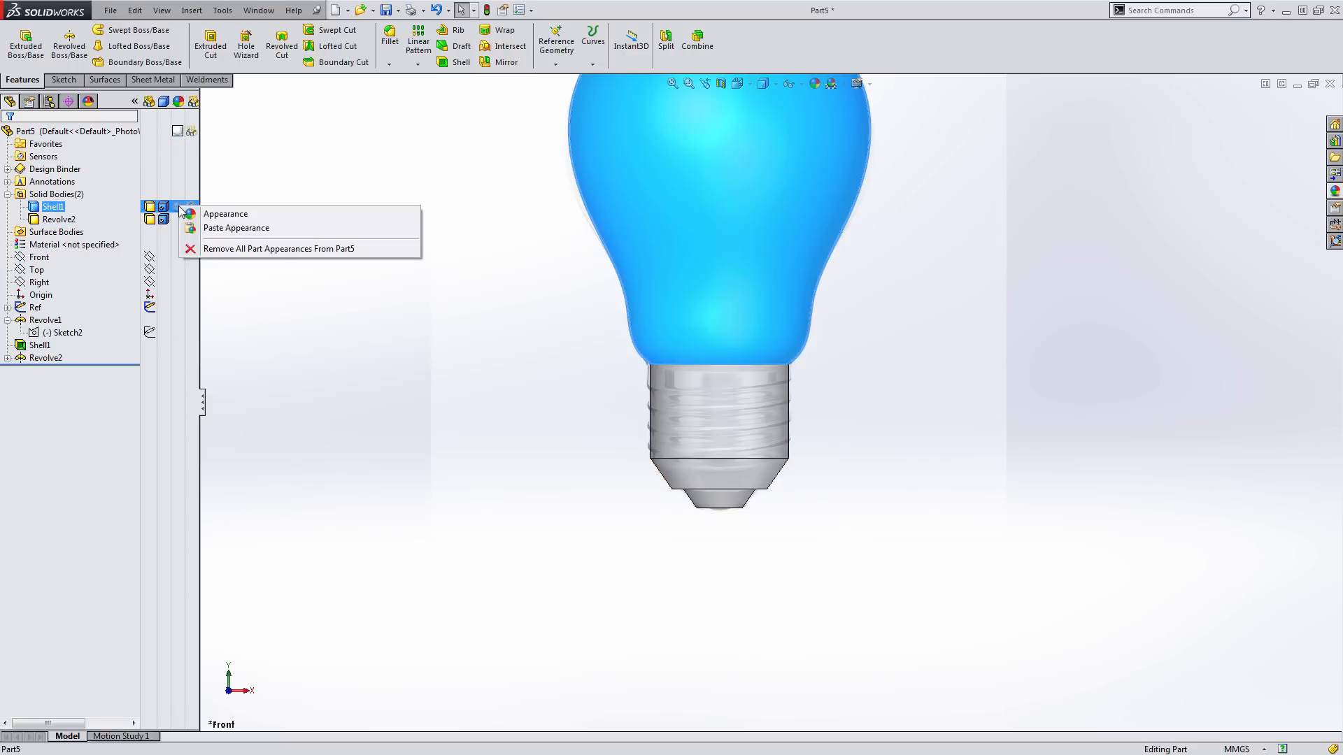
{"action": "left_click", "coordinate": [225, 214]}
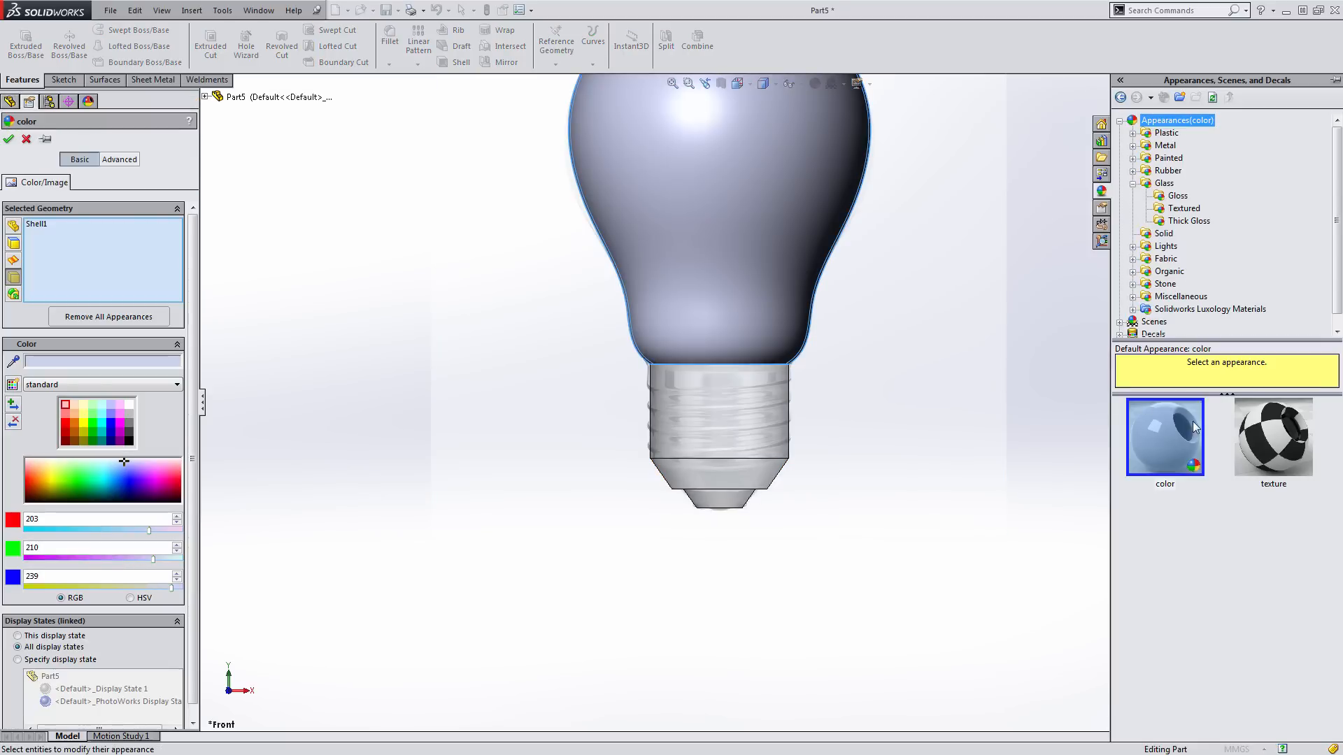
{"action": "left_click", "coordinate": [1176, 198]}
{"action": "left_click", "coordinate": [1182, 447]}
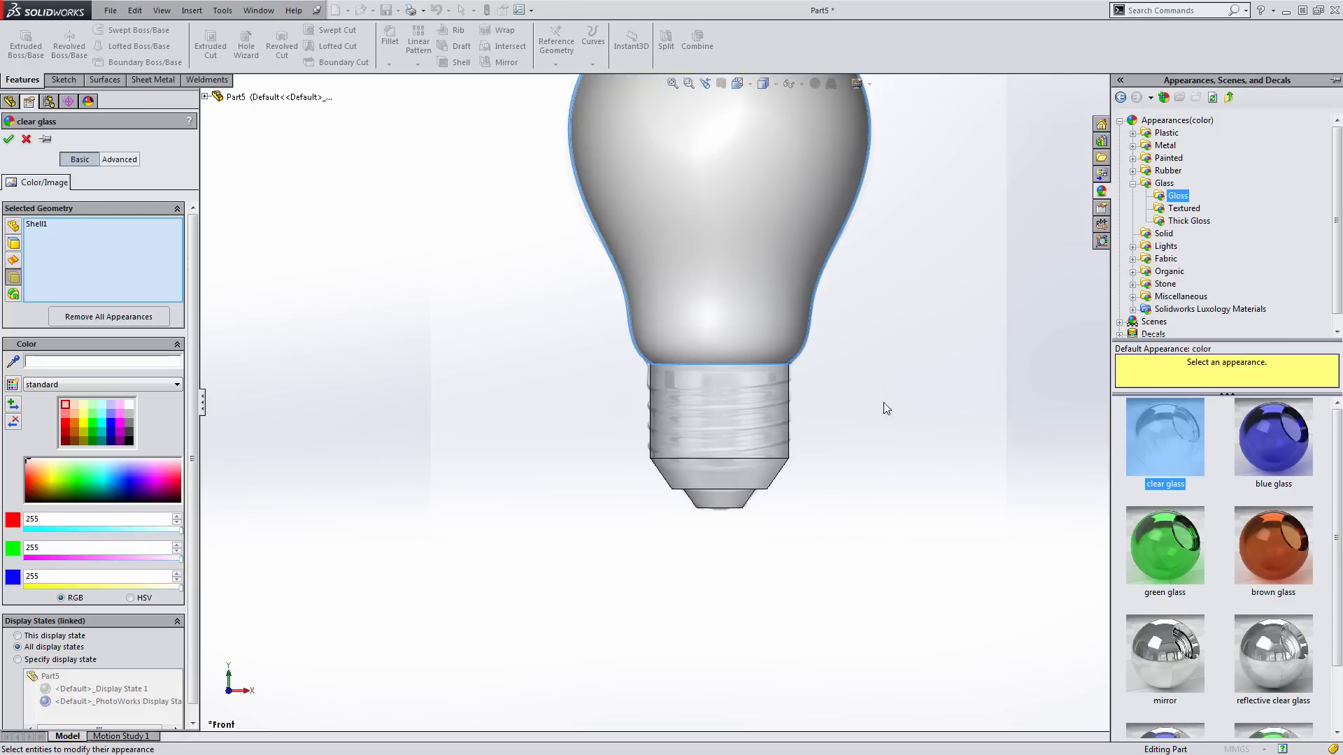
{"action": "left_click", "coordinate": [24, 139]}
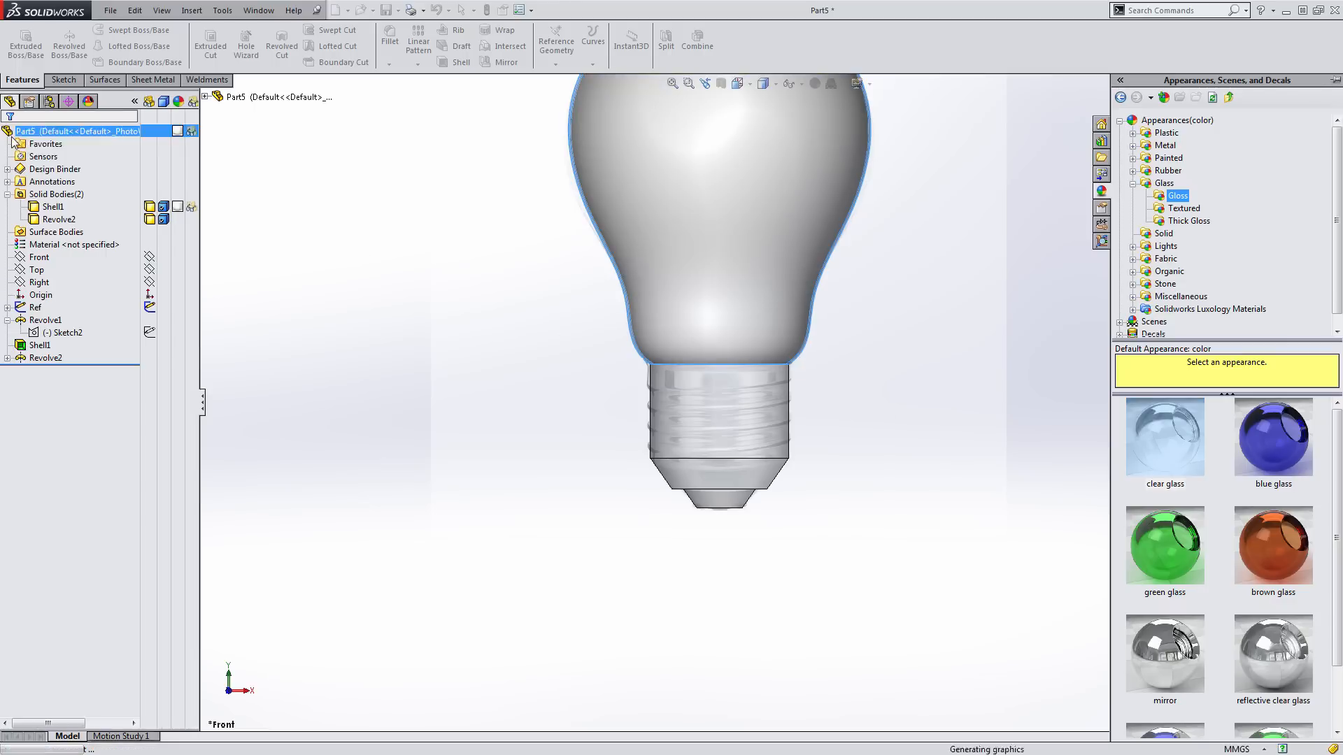
Remove the clear glass appearance assigned to the whole part
{"action": "left_click", "coordinate": [181, 133]}
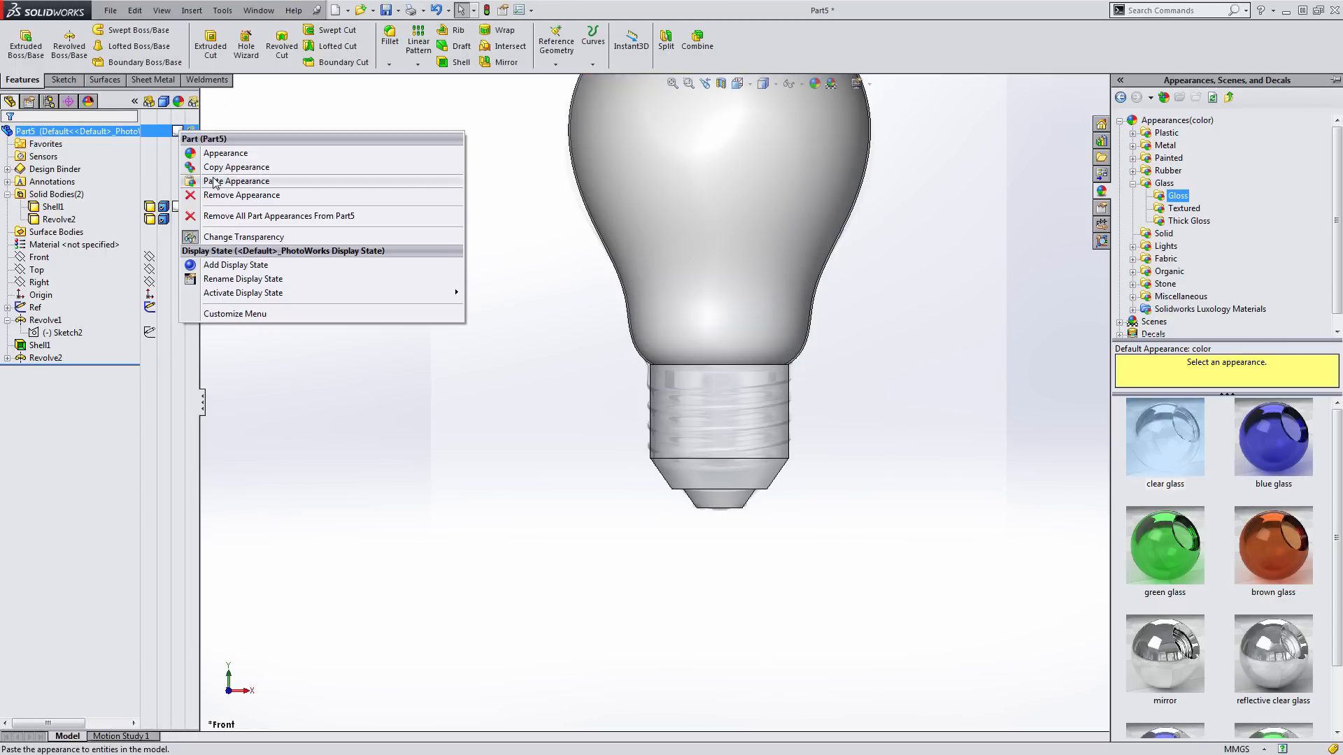
{"action": "left_click", "coordinate": [227, 195]}
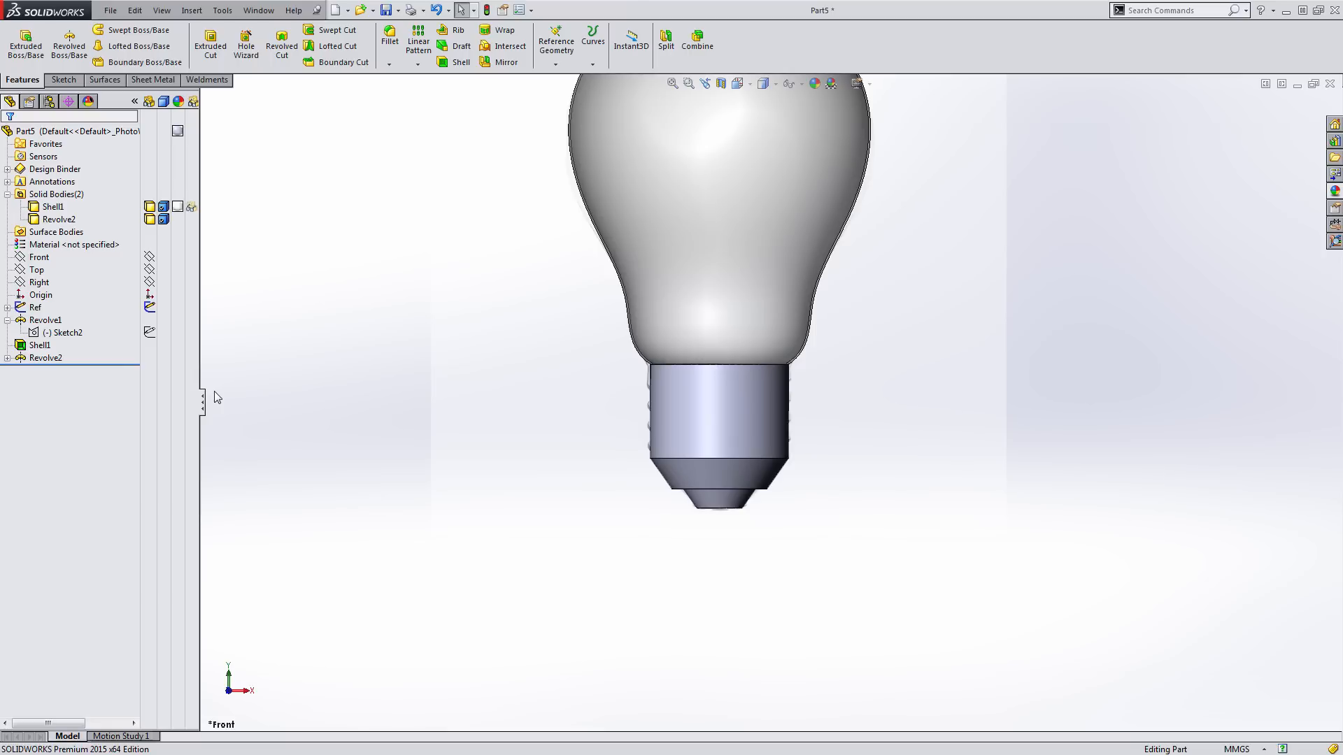
Show the bulb's revolve profile sketch, Sketch2, leaving the base's profile sketch hidden
{"action": "left_click", "coordinate": [7, 358]}
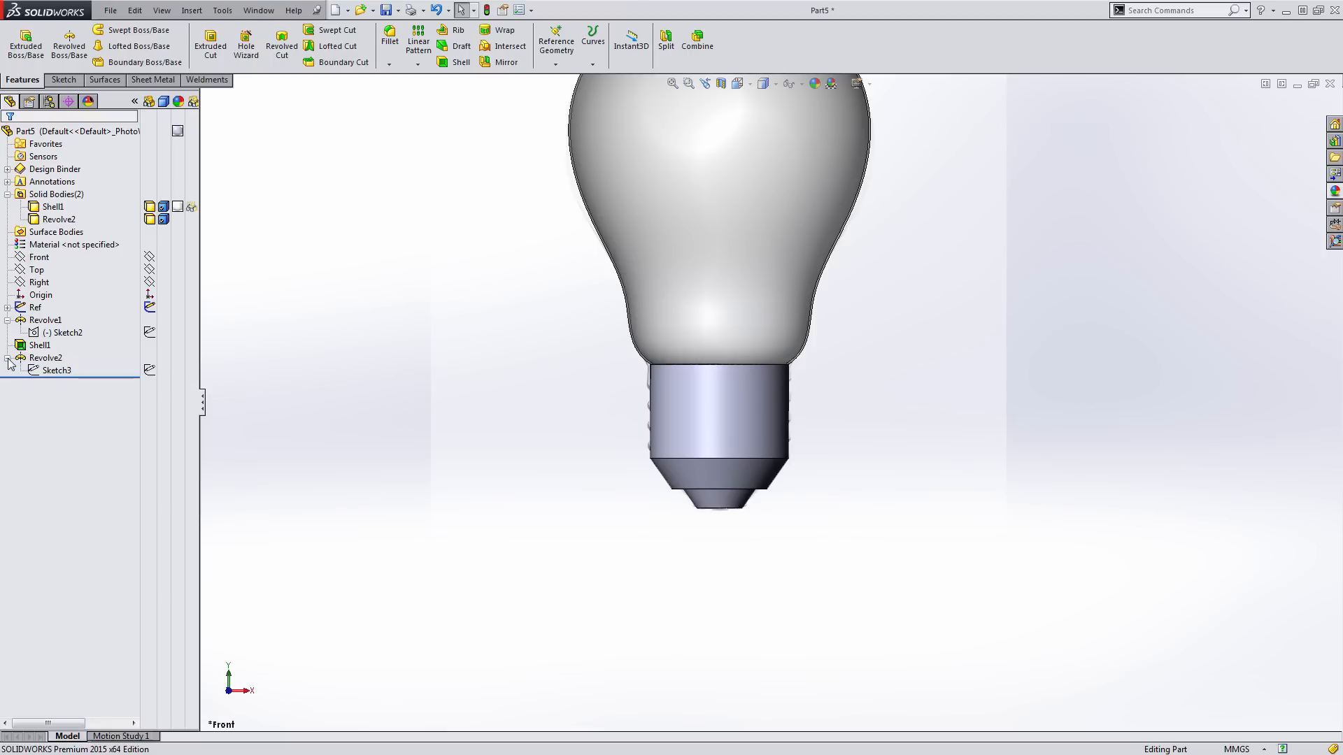
{"action": "left_click", "coordinate": [38, 373]}
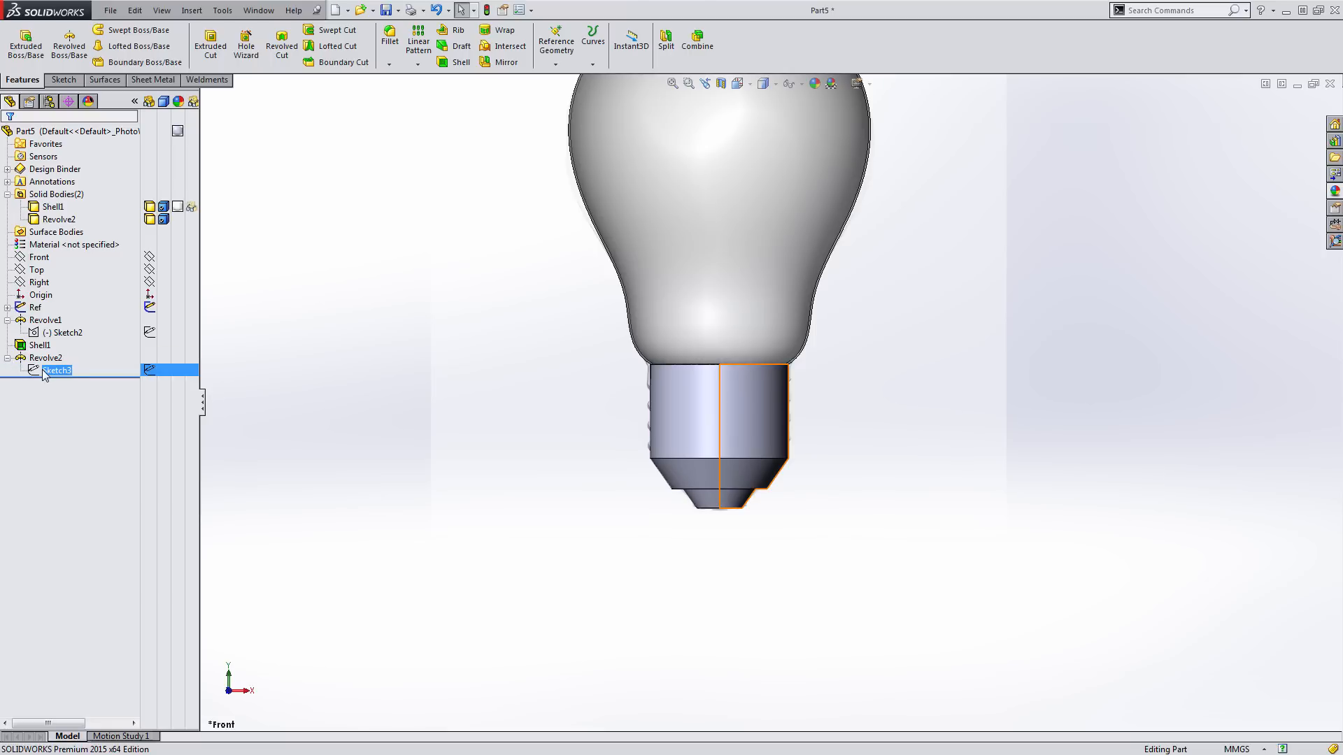
{"action": "mouse_move", "coordinate": [44, 375]}
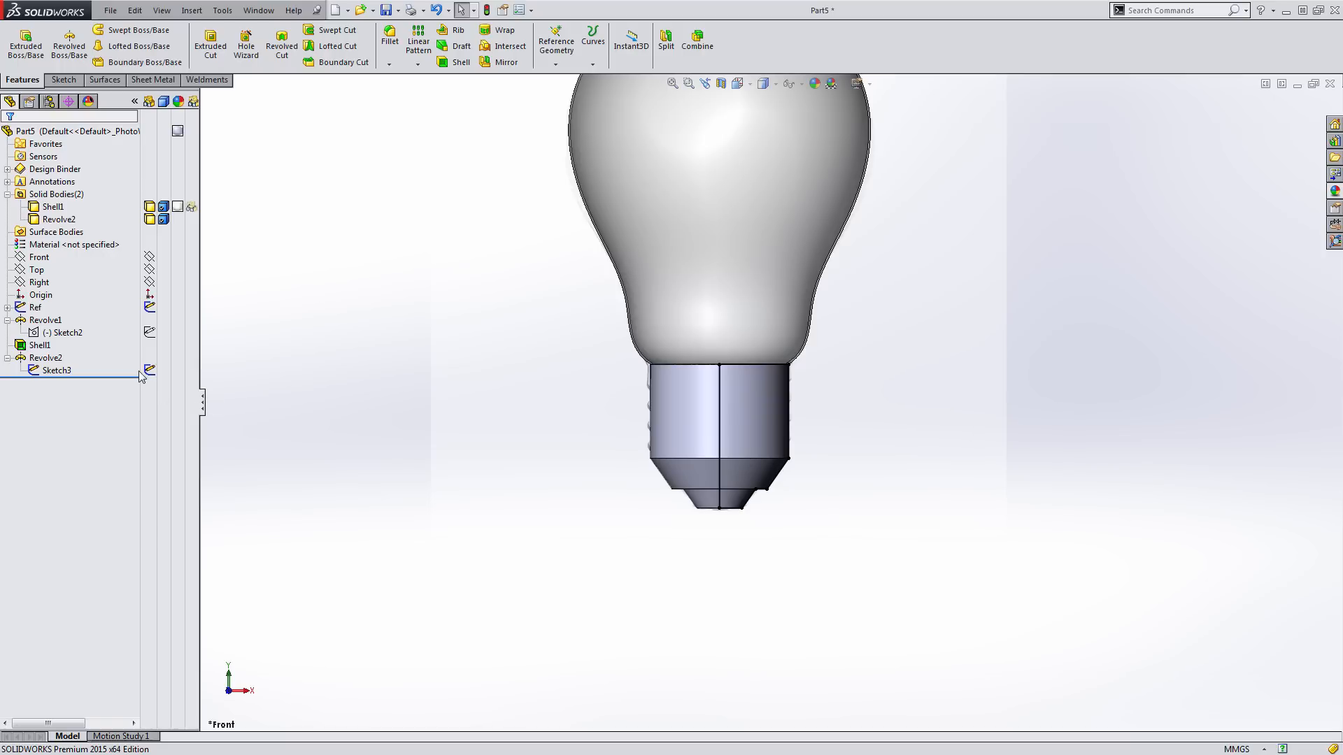
{"action": "left_click", "coordinate": [38, 346]}
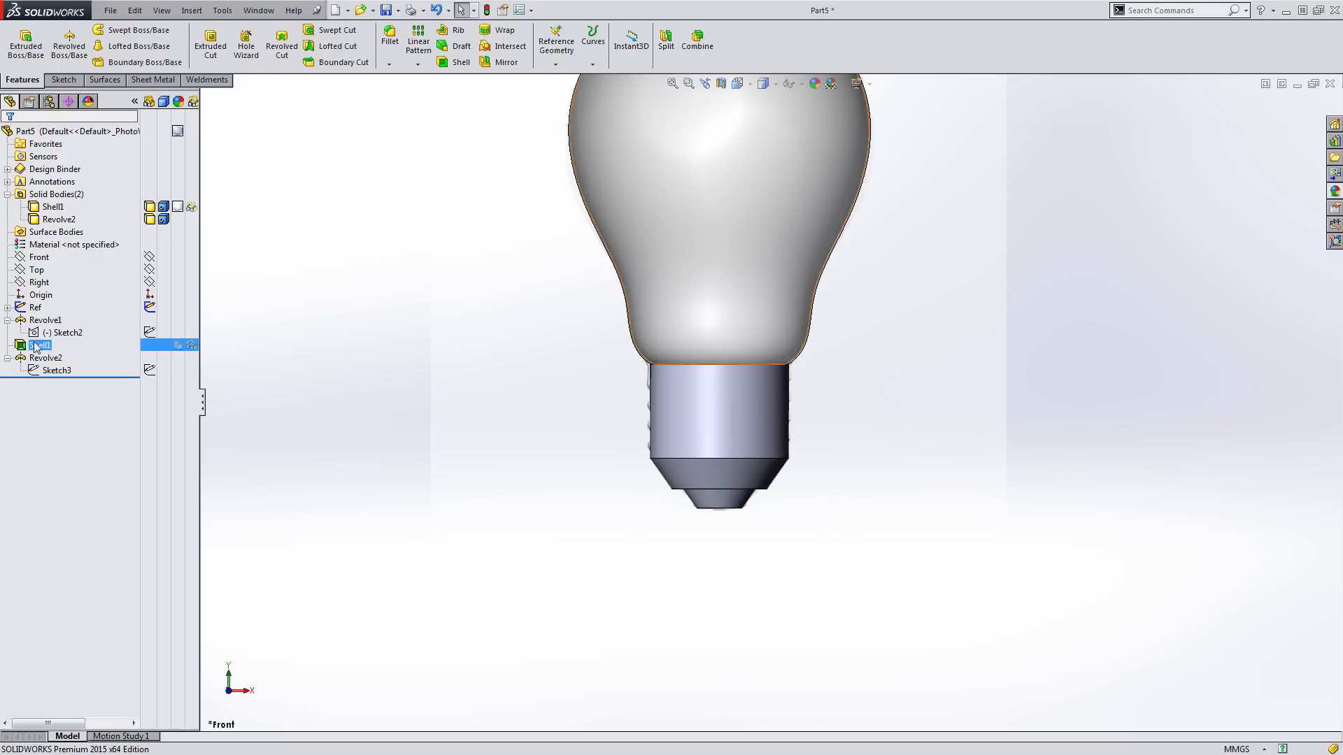
{"action": "left_click", "coordinate": [149, 333]}
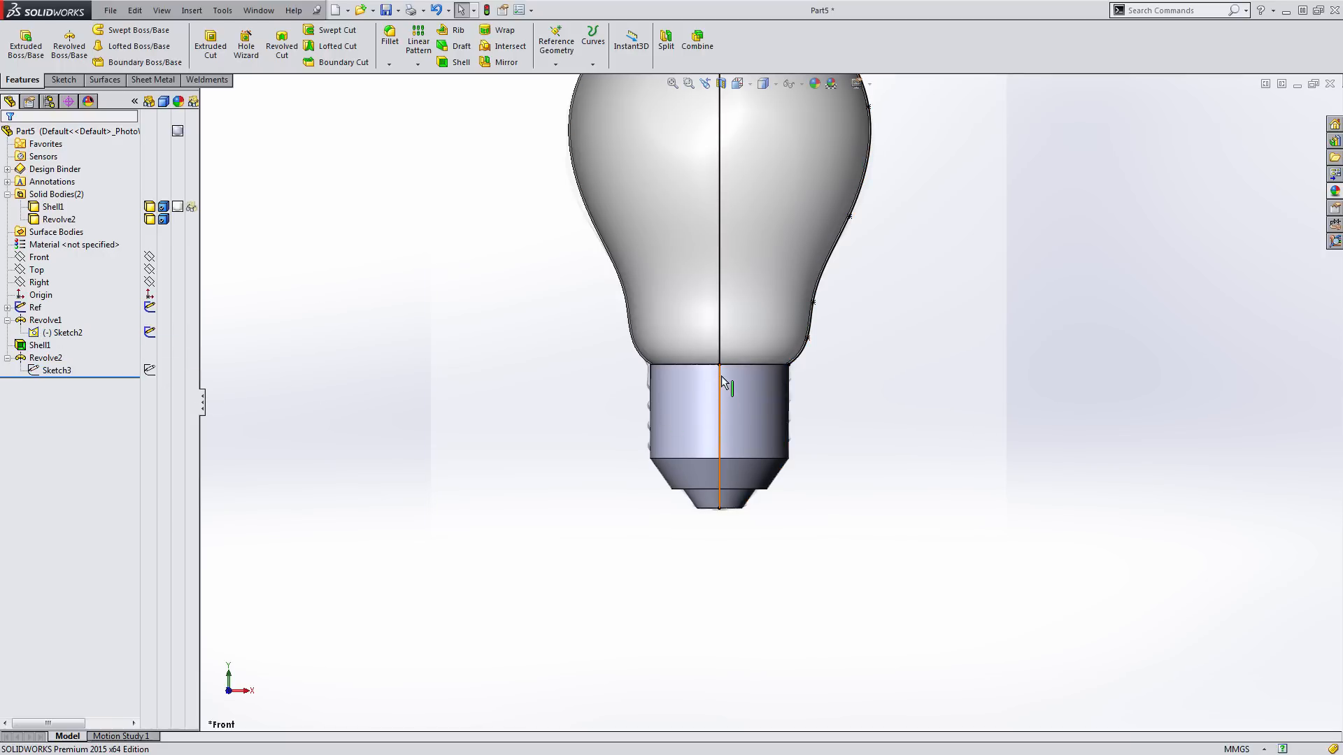
Convert the vertical centre line inside the base into a new sketch on the Front plane, and hide Sketch2
{"action": "left_click", "coordinate": [31, 259]}
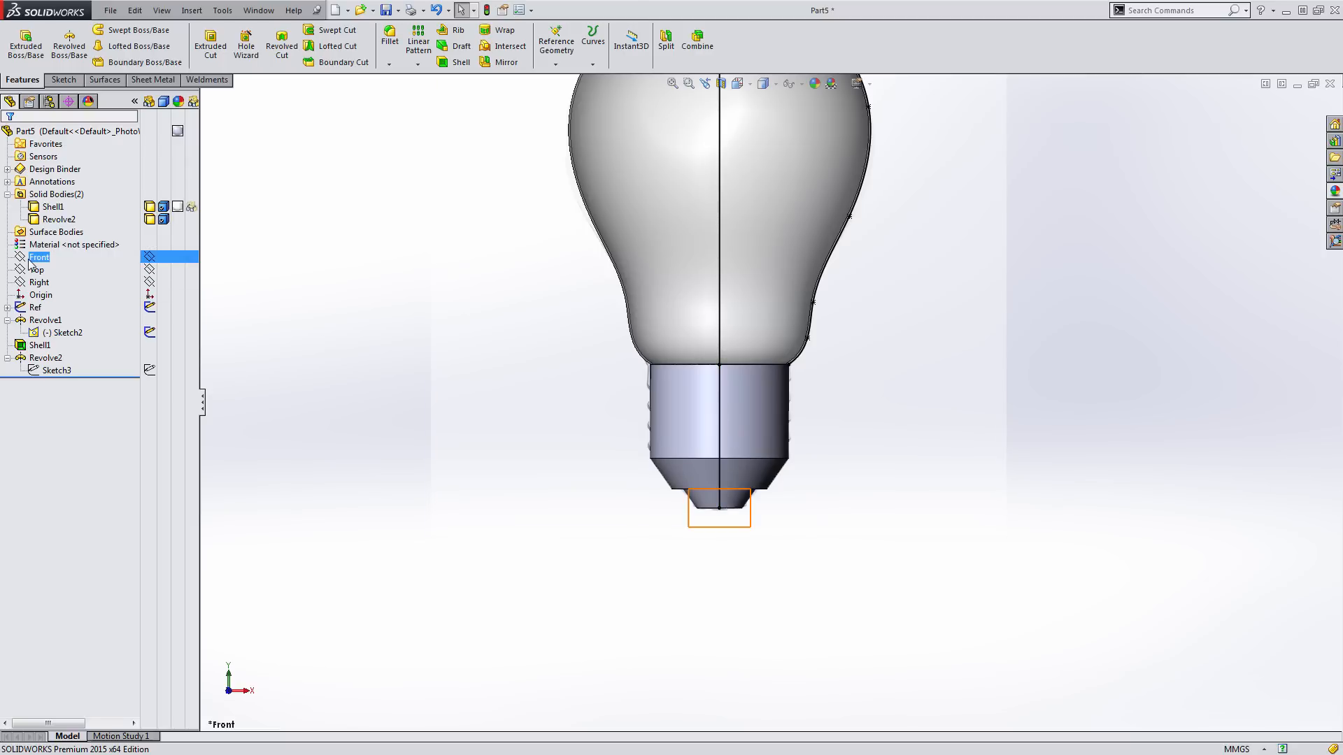
{"action": "left_click", "coordinate": [44, 246]}
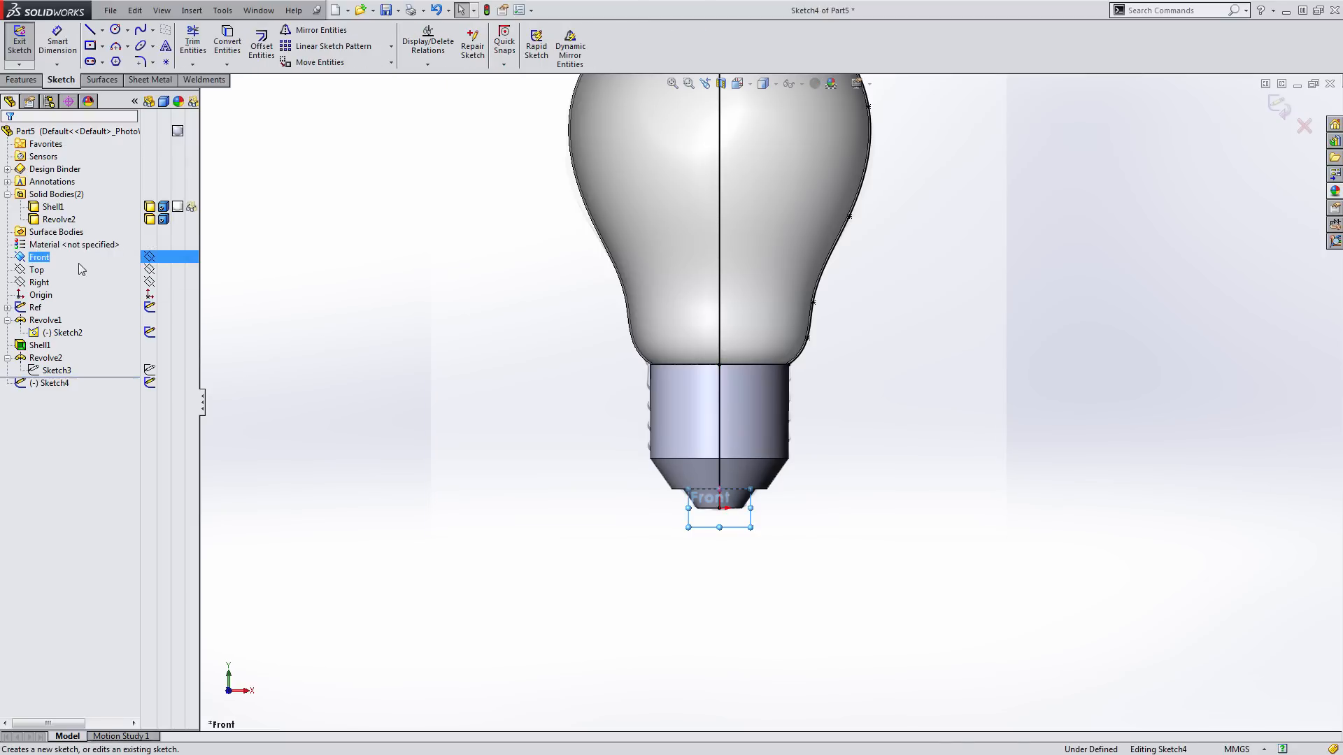
{"action": "left_click", "coordinate": [720, 386]}
{"action": "key", "text": "c"}
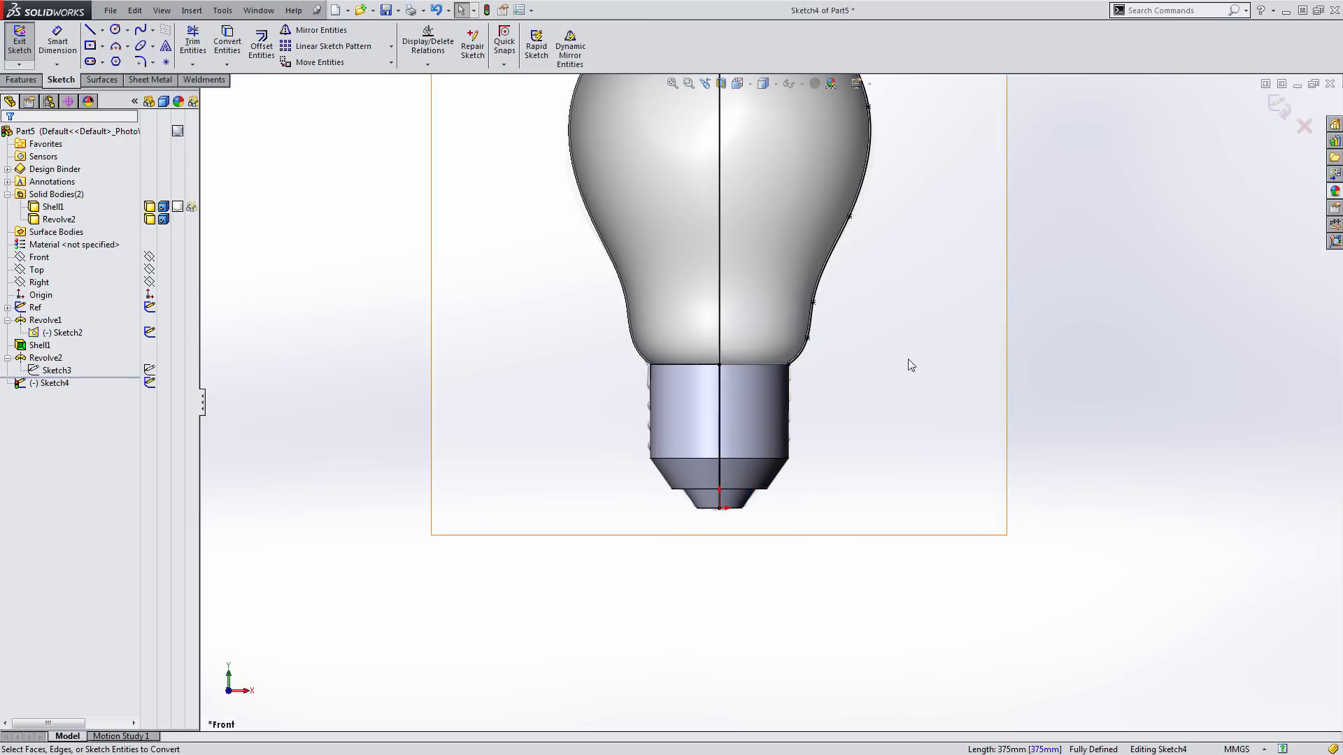
{"action": "left_click", "coordinate": [1279, 107]}
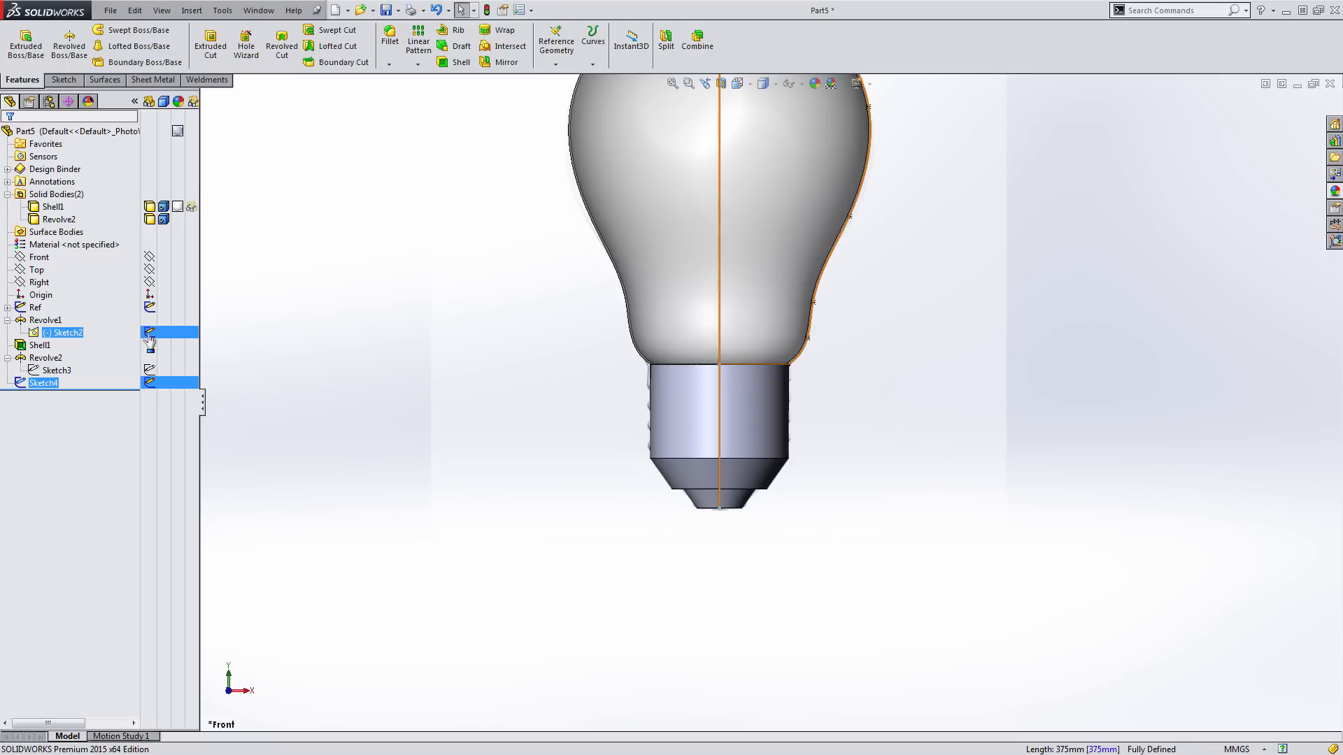
{"action": "left_click", "coordinate": [365, 382]}
{"action": "mouse_move", "coordinate": [679, 429]}
{"action": "middle_mouse_down"}
{"action": "mouse_move", "coordinate": [626, 461]}
{"action": "mouse_move", "coordinate": [754, 402]}
{"action": "middle_mouse_up"}
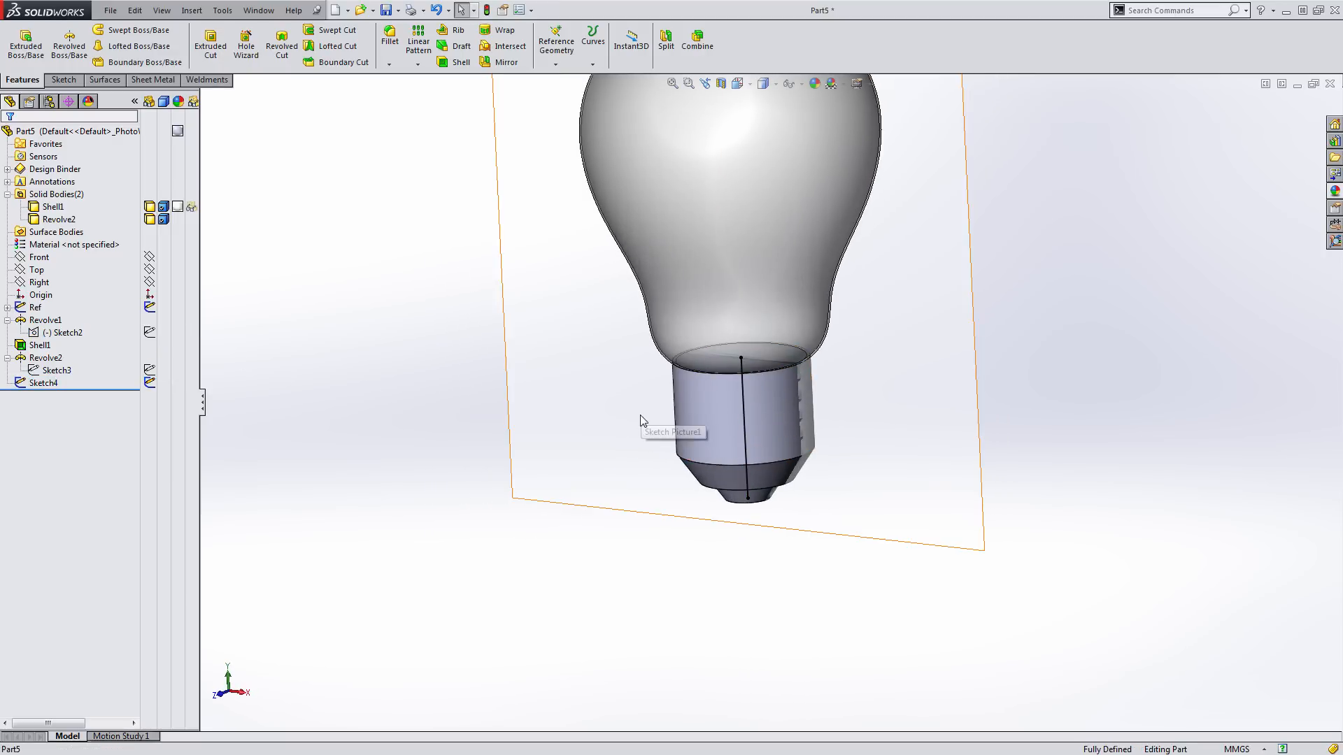
{"action": "key", "text": "ctrl+1"}
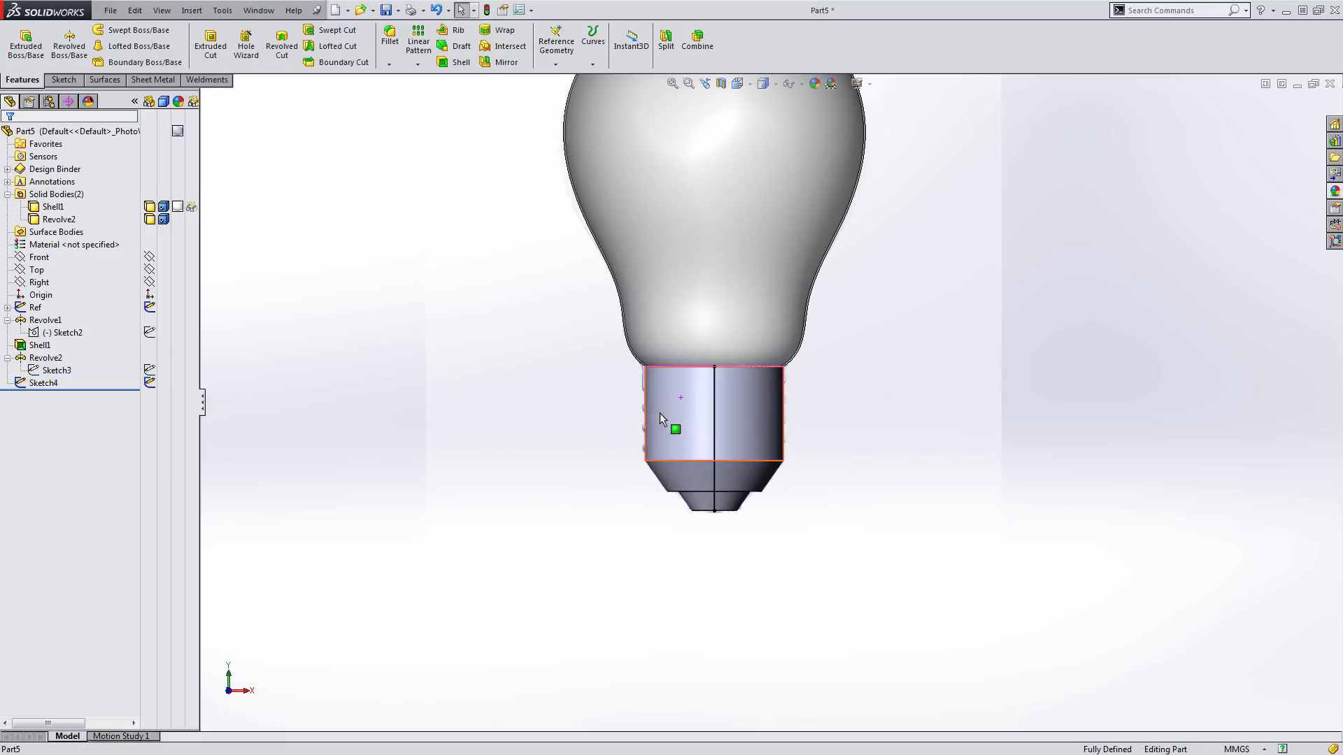
Sketch a 26 mm diameter circle on the Front plane, centred near the right edge of the base's cylindrical section, in the upper thread gap
{"action": "left_click", "coordinate": [39, 257]}
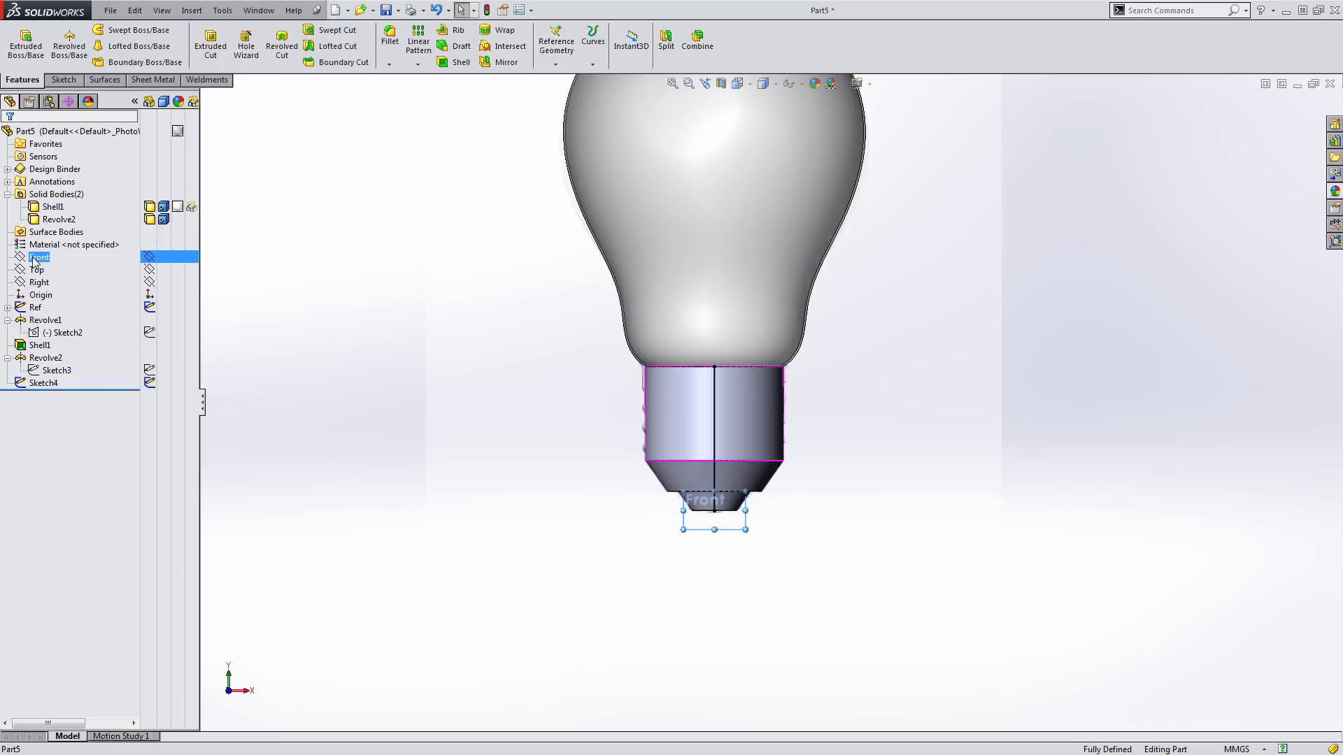
{"action": "left_click", "coordinate": [41, 238]}
{"action": "scroll", "coordinate": [793, 398], "scroll_direction": "down", "scroll_amount": 3}
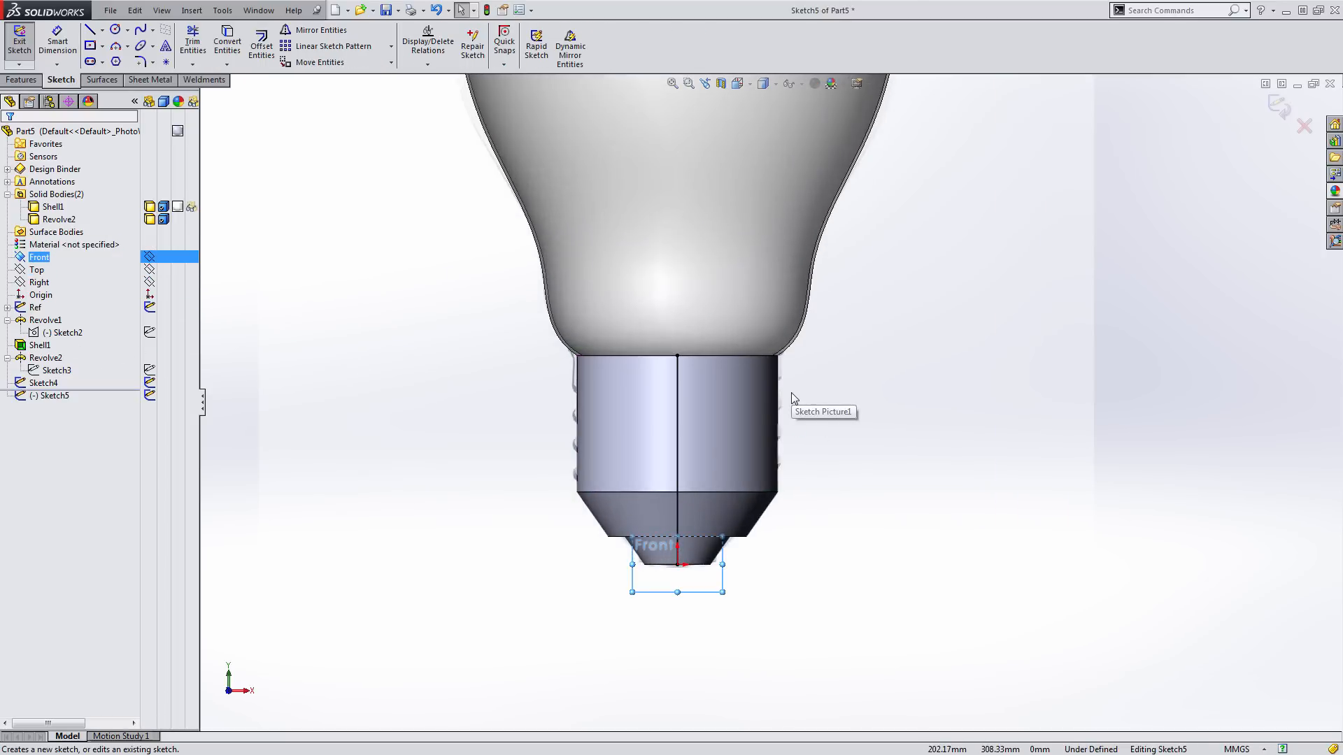
{"action": "key", "text": "c"}
{"action": "scroll", "coordinate": [787, 396], "scroll_direction": "down", "scroll_amount": 5}
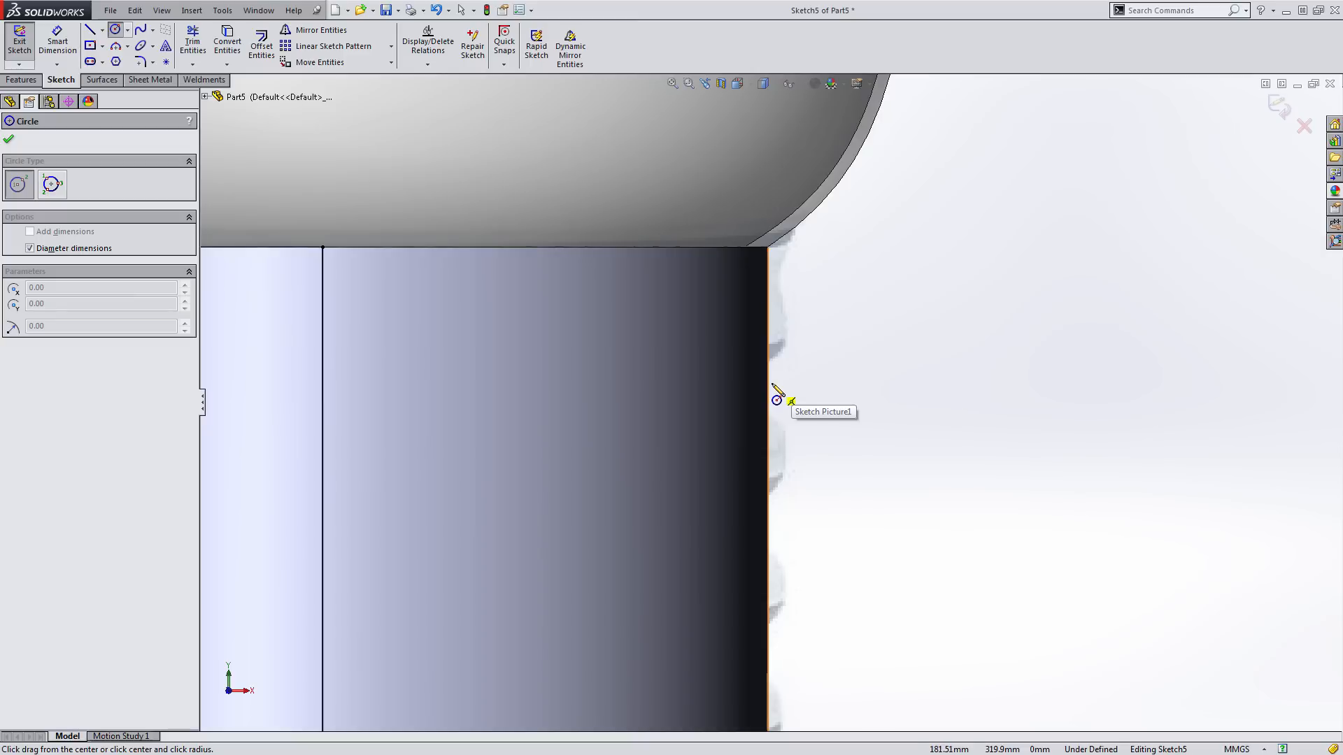
{"action": "left_click", "coordinate": [773, 384]}
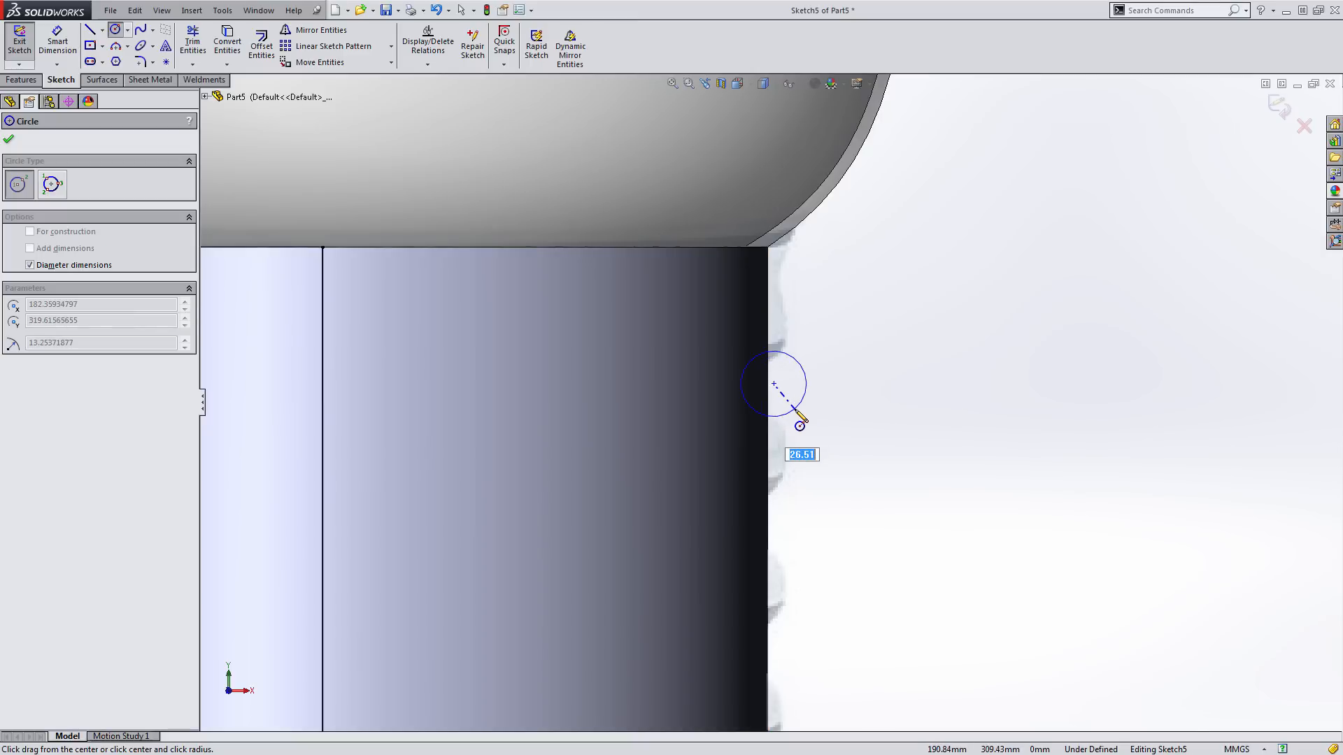
{"action": "type", "text": "26"}
{"action": "key", "text": "Return"}
{"action": "key", "text": "Escape"}
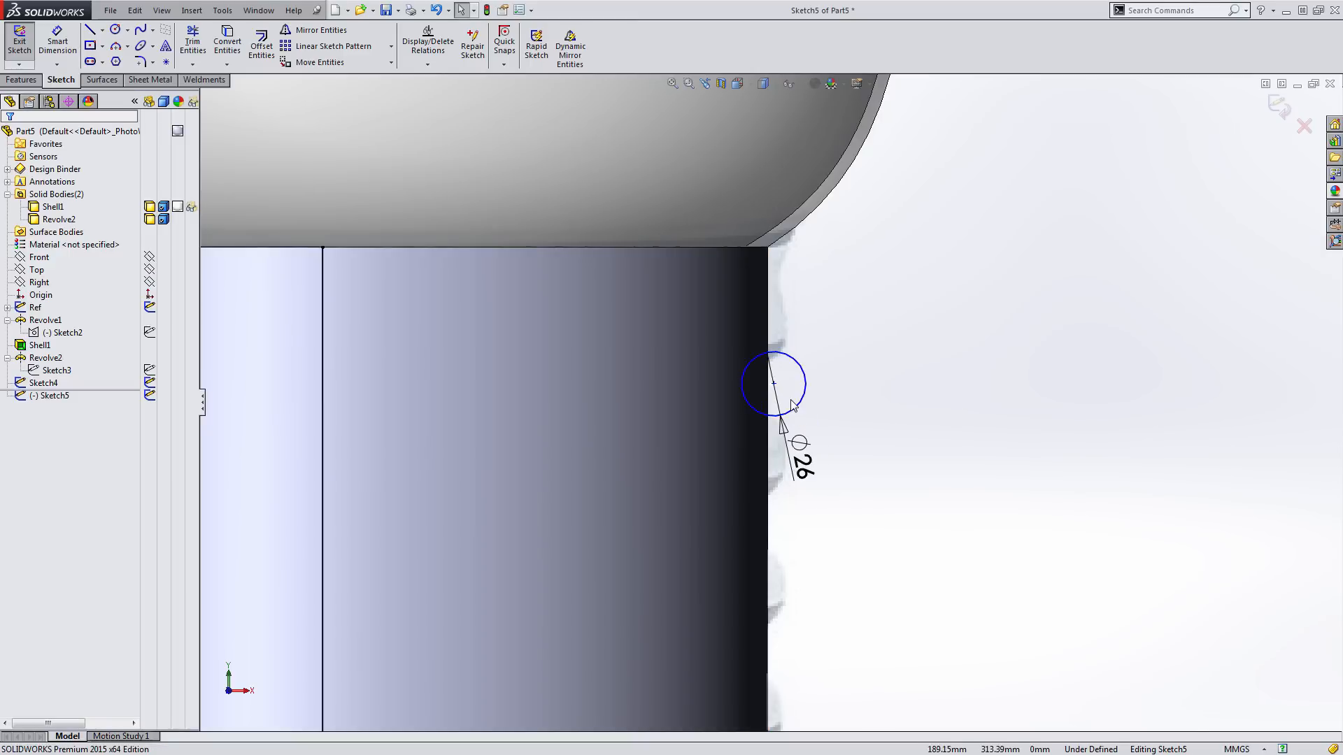
Reposition the circle's centre just outside the base's right edge, aligned with the thread gap in the reference picture
{"action": "scroll", "coordinate": [773, 389], "scroll_direction": "down", "scroll_amount": 3}
{"action": "mouse_move", "coordinate": [773, 388]}
{"action": "left_mouse_down"}
{"action": "mouse_move", "coordinate": [755, 386]}
{"action": "mouse_move", "coordinate": [781, 392]}
{"action": "left_mouse_up"}
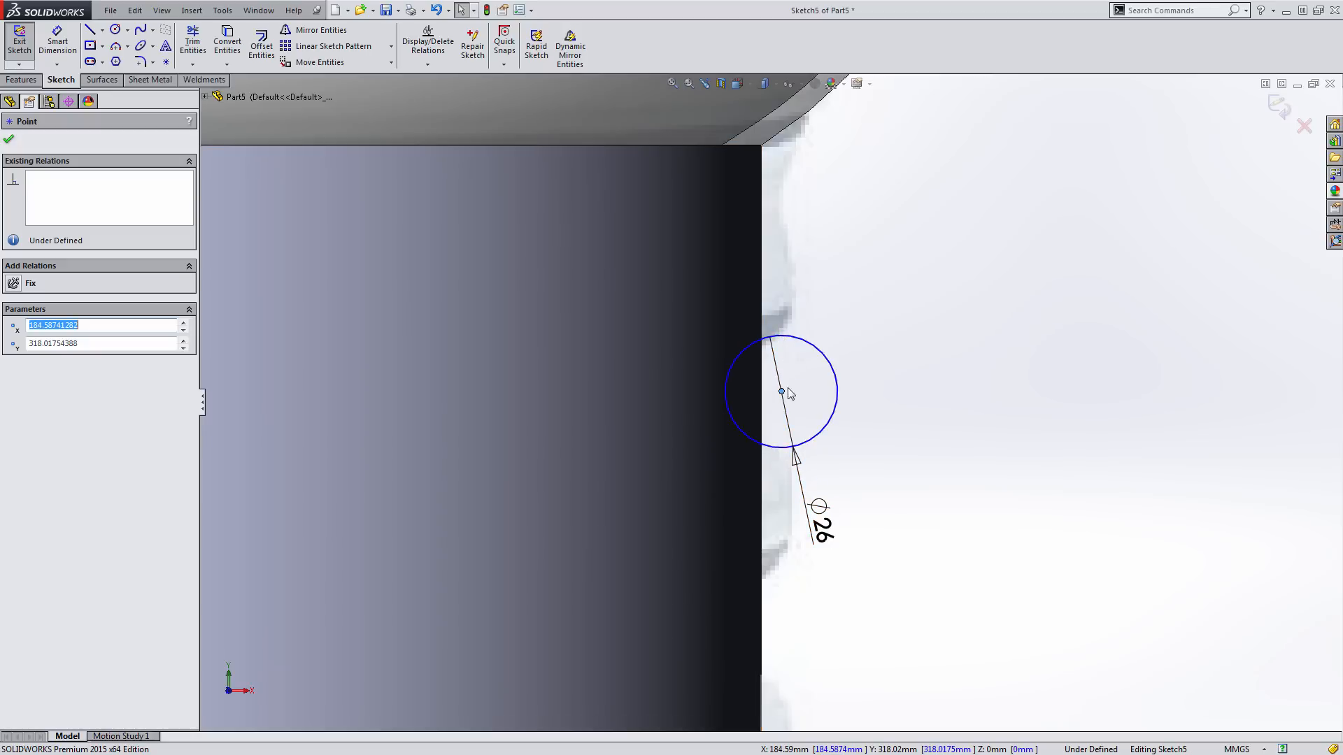
{"action": "left_click_drag", "start_coordinate": [782, 391], "coordinate": [768, 393]}
{"action": "scroll", "coordinate": [767, 392], "scroll_direction": "up", "scroll_amount": 2}
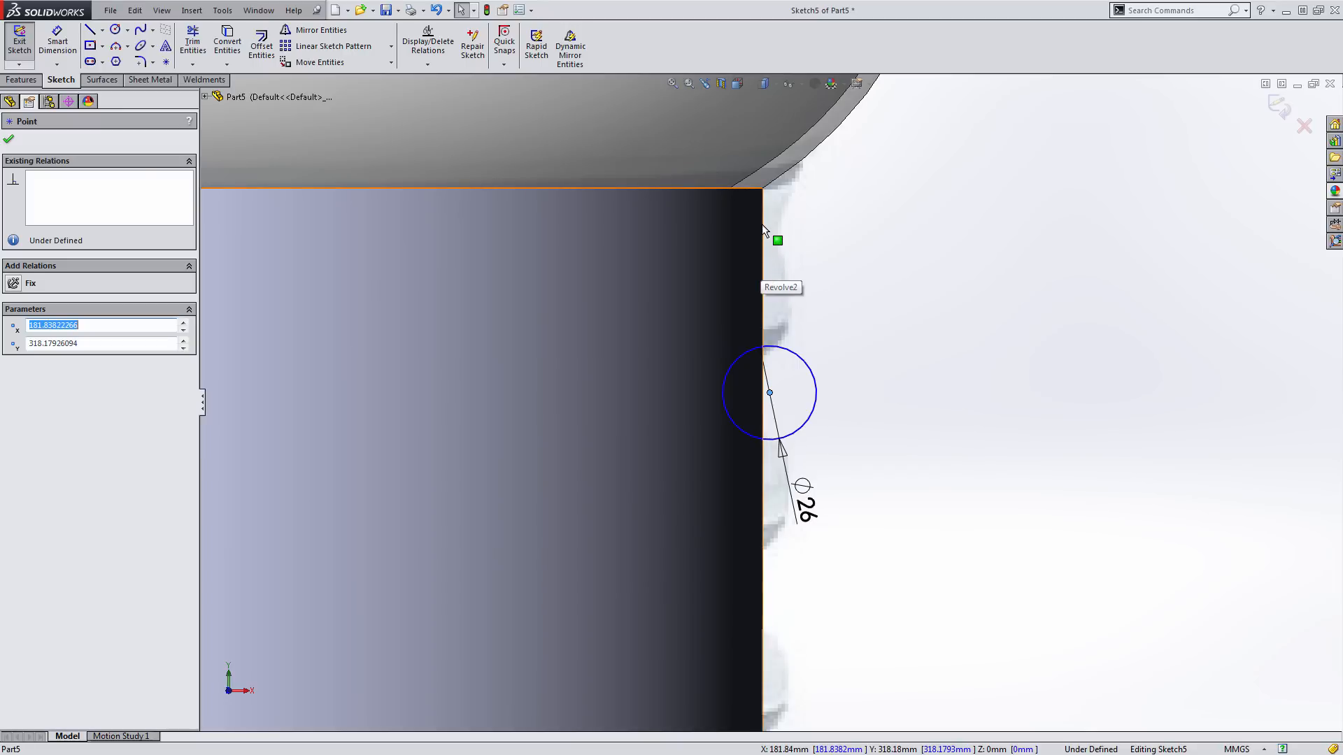
{"action": "key", "text": "Escape"}
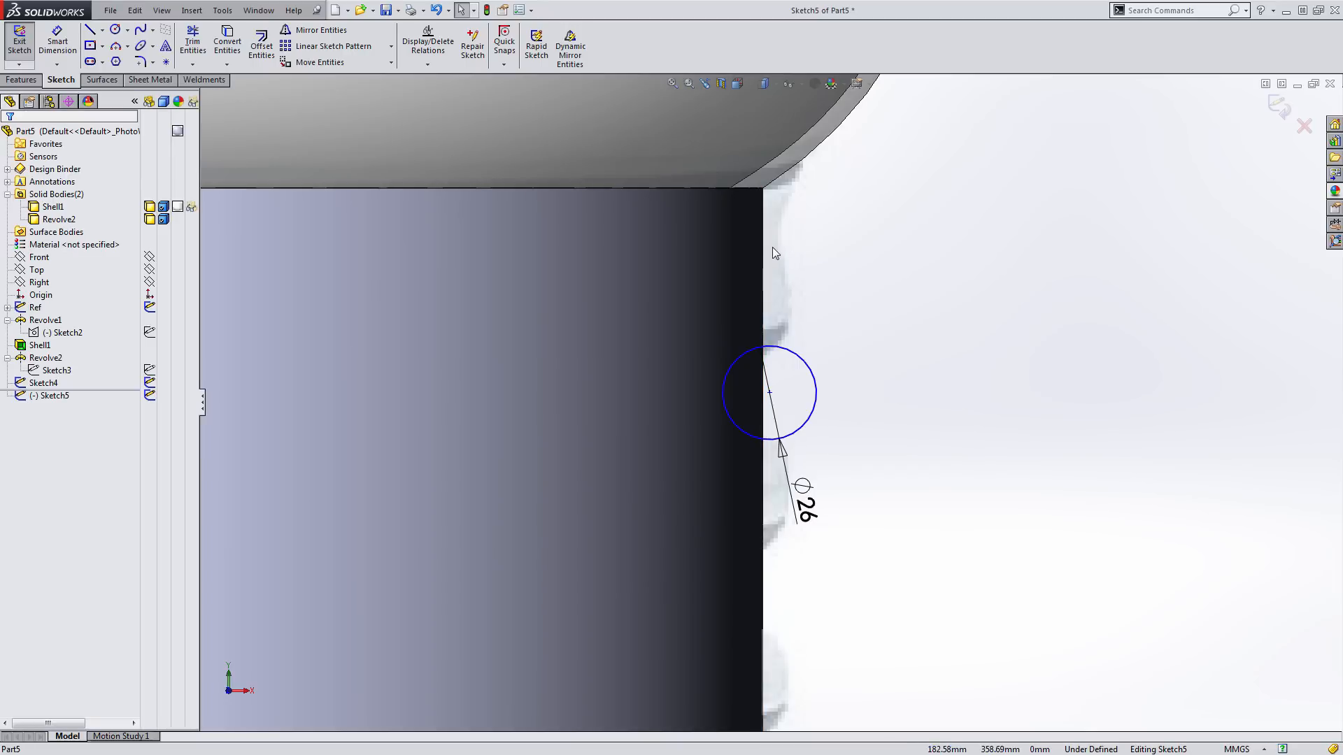
Create intersection curves between the base's cylindrical face and the sketch plane
{"action": "left_click", "coordinate": [237, 63]}
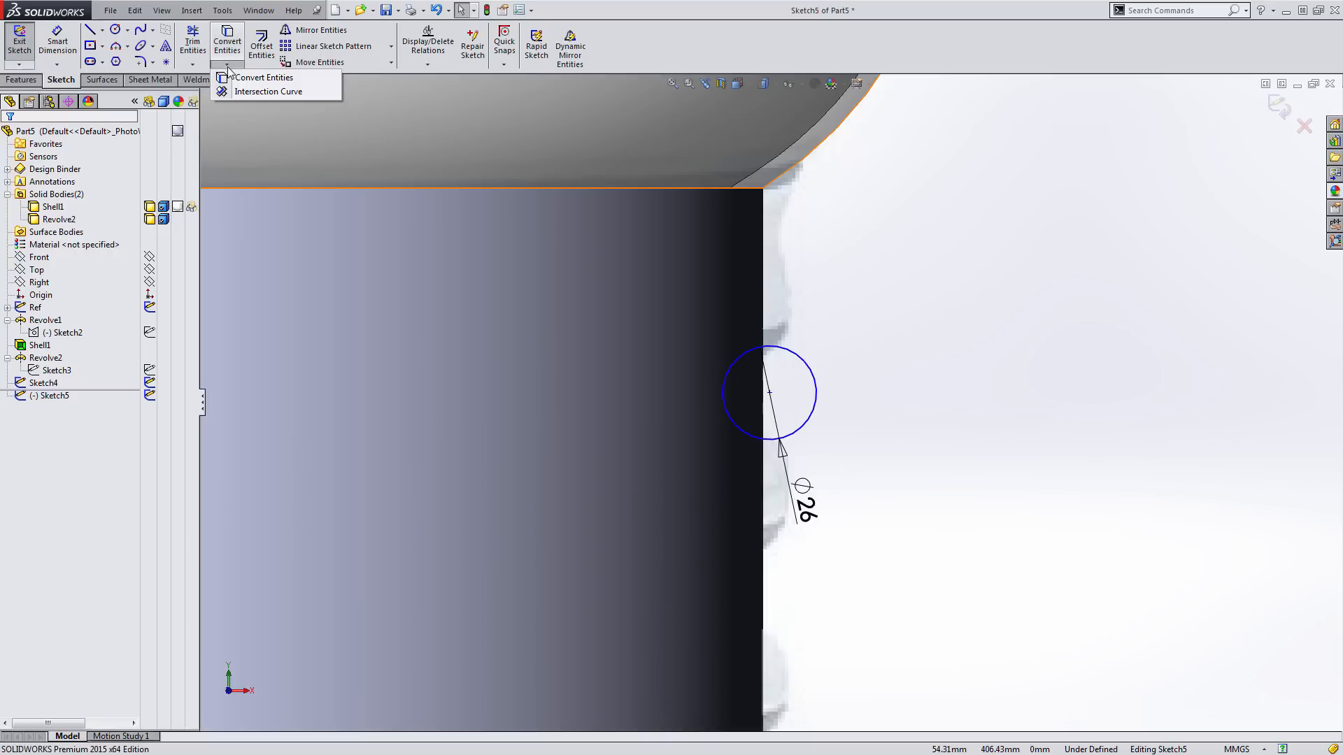
{"action": "left_click", "coordinate": [241, 94]}
{"action": "left_click", "coordinate": [697, 267]}
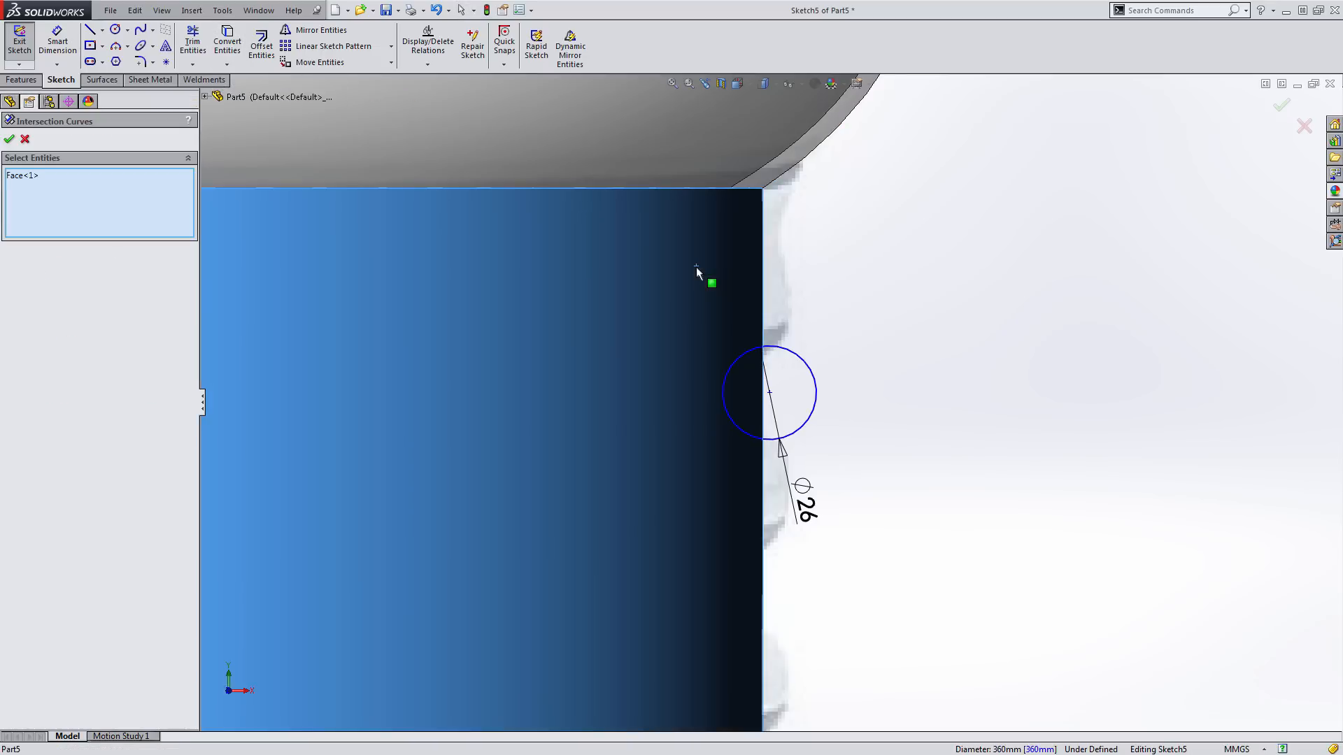
{"action": "left_click", "coordinate": [9, 139]}
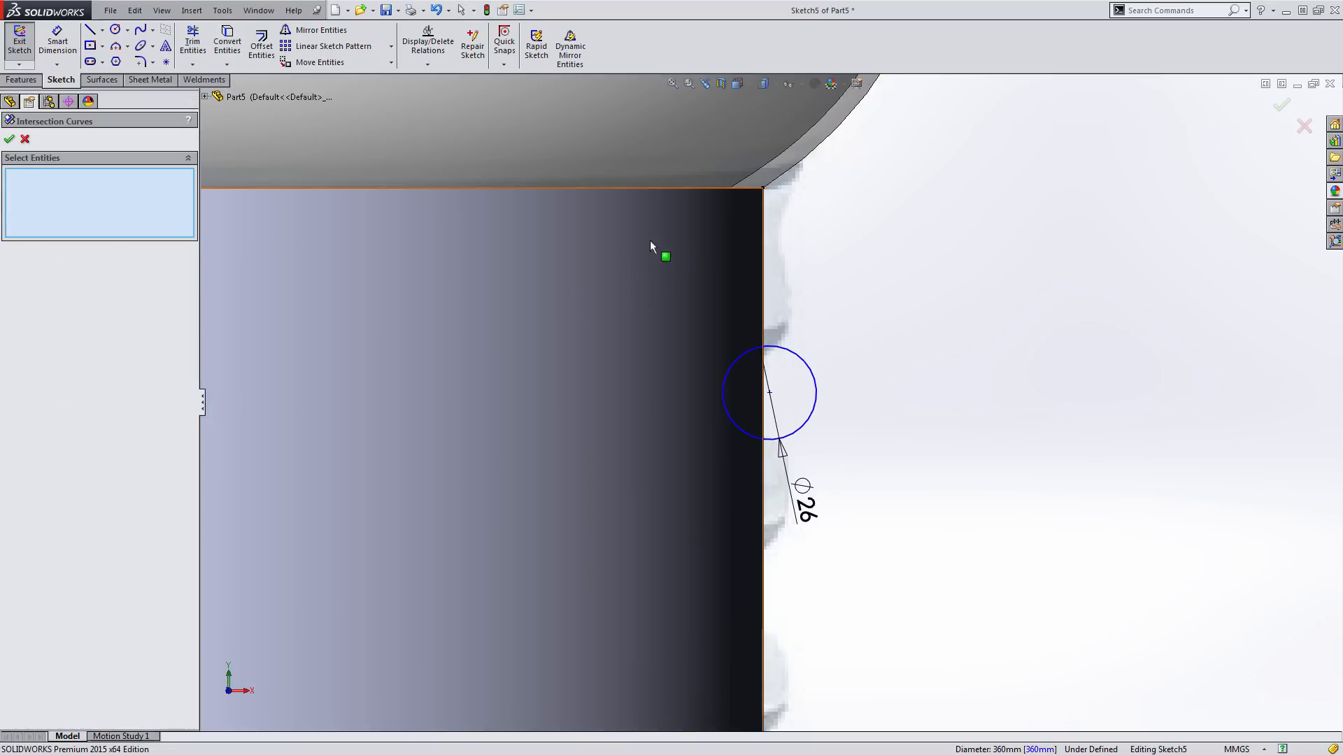
{"action": "left_click", "coordinate": [9, 139]}
{"action": "scroll", "coordinate": [619, 346], "scroll_direction": "up", "scroll_amount": 3}
{"action": "scroll", "coordinate": [777, 393], "scroll_direction": "up", "scroll_amount": 7}
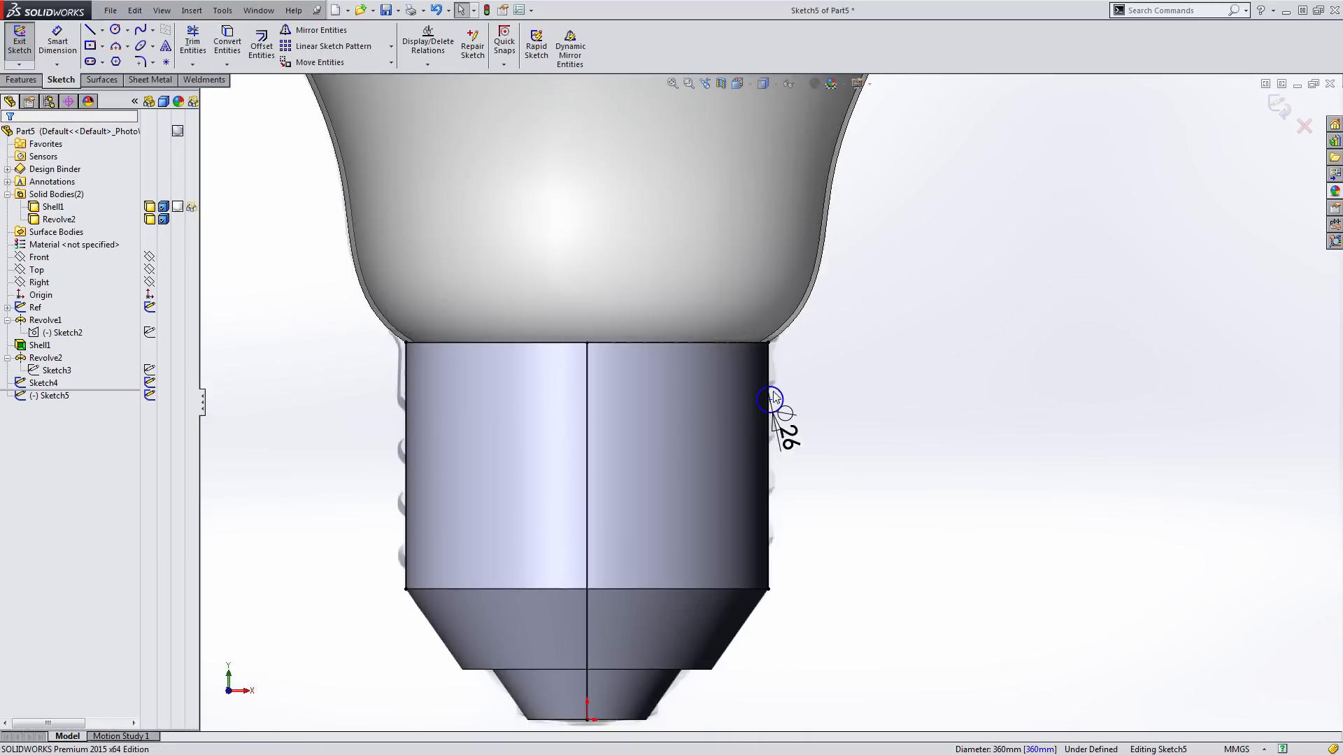
Delete the intersection line on the base's left side, keeping the one beside the circle
{"action": "mouse_move", "coordinate": [732, 421]}
{"action": "middle_mouse_down"}
{"action": "mouse_move", "coordinate": [682, 461]}
{"action": "mouse_move", "coordinate": [714, 398]}
{"action": "middle_mouse_up"}
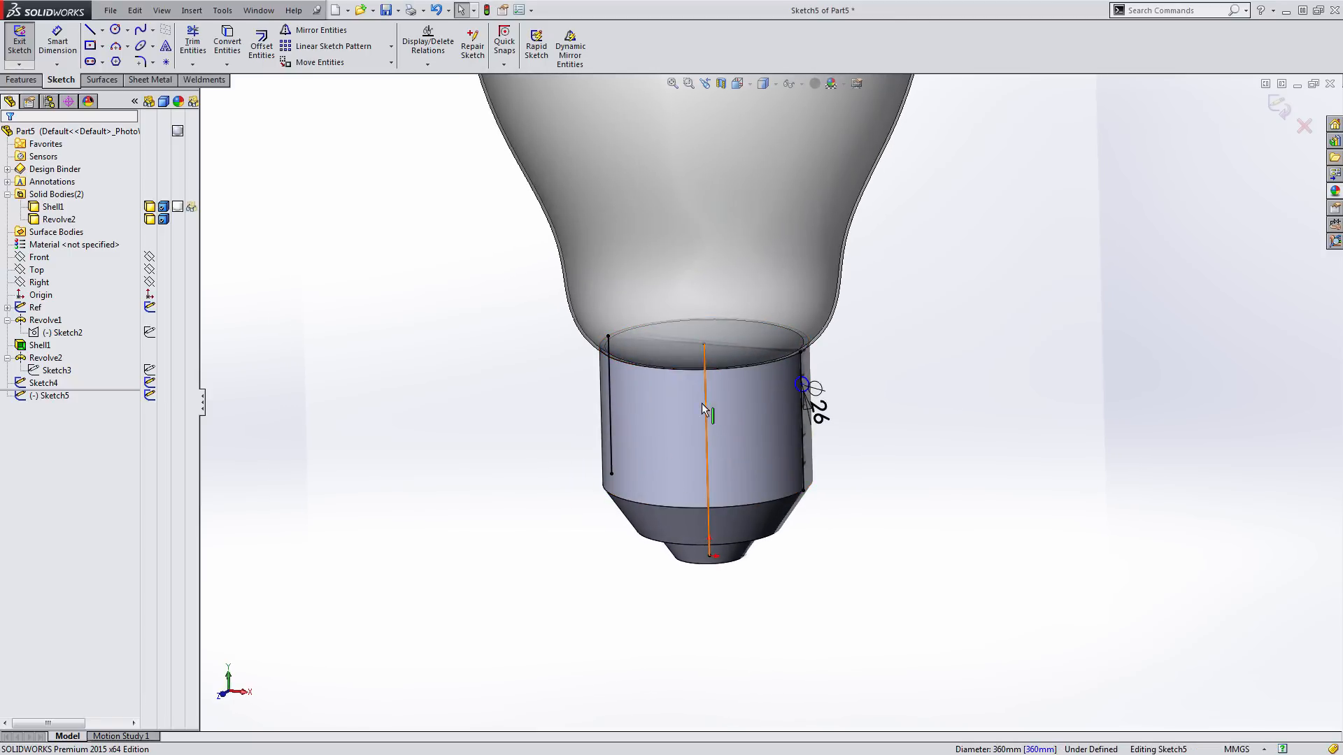
{"action": "left_click", "coordinate": [608, 368]}
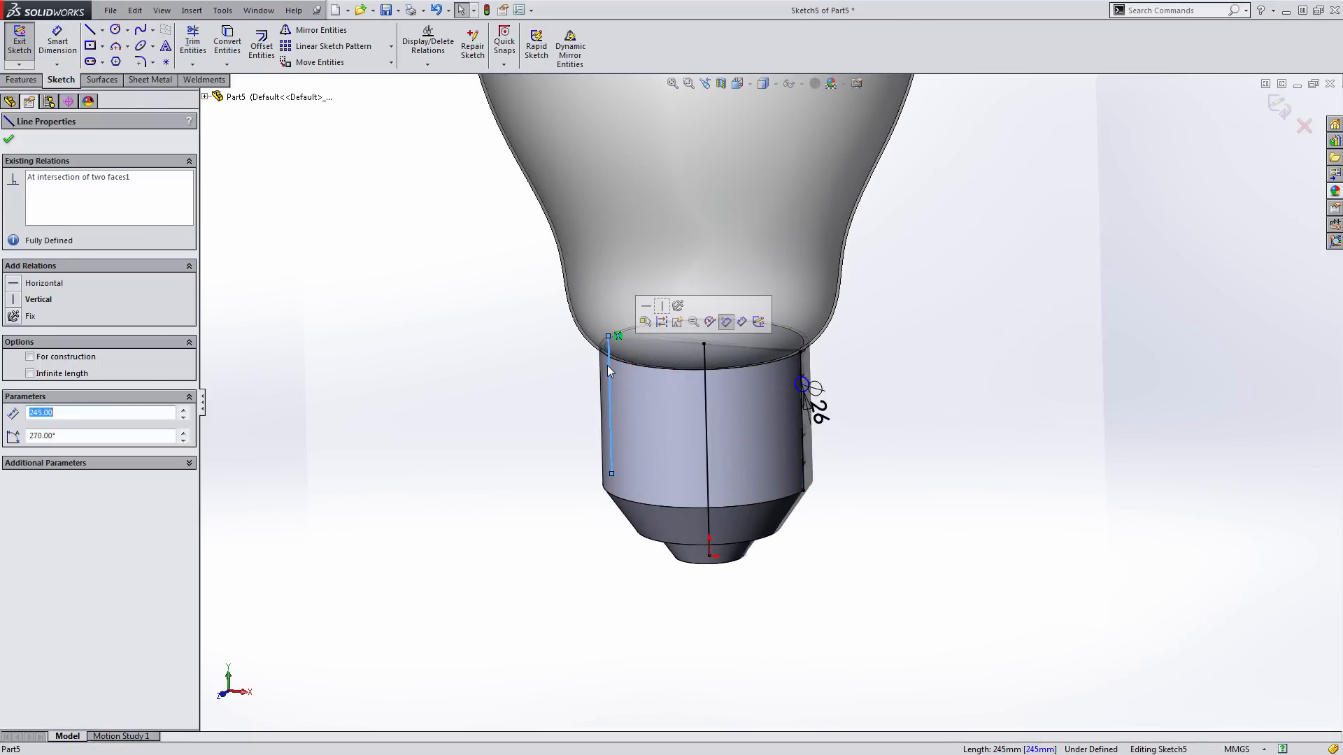
{"action": "key", "text": "Escape"}
{"action": "left_click", "coordinate": [802, 362]}
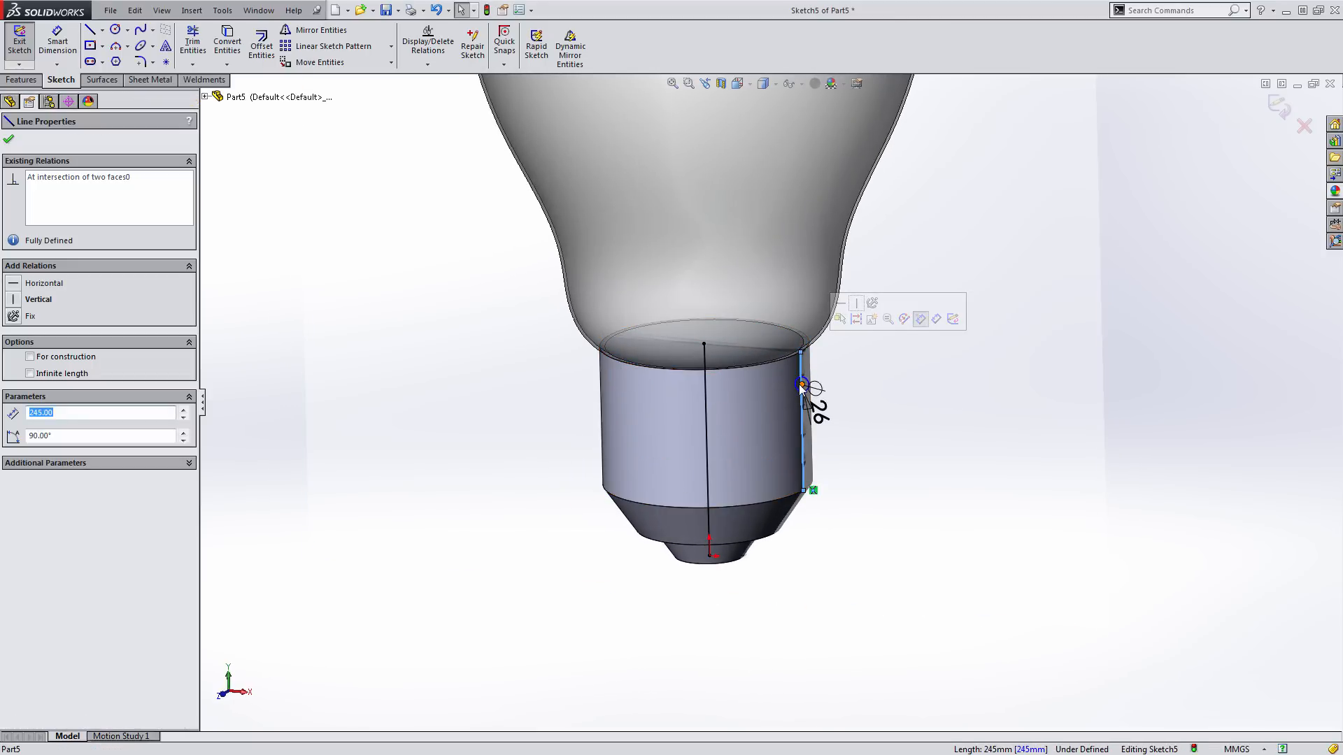
{"action": "key", "text": "Escape"}
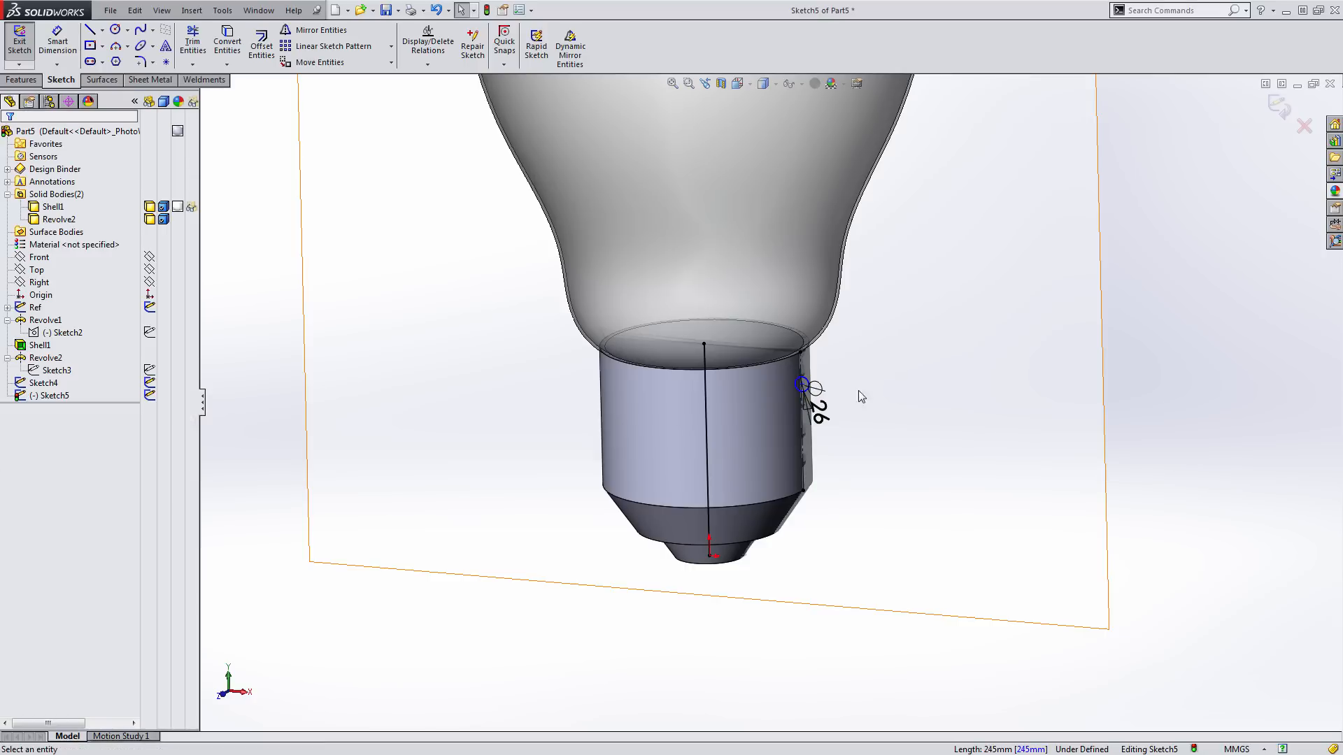
Dimension the horizontal distance between the circle's centre and the right intersection line at 1 mm
{"action": "key", "text": "ctrl+1"}
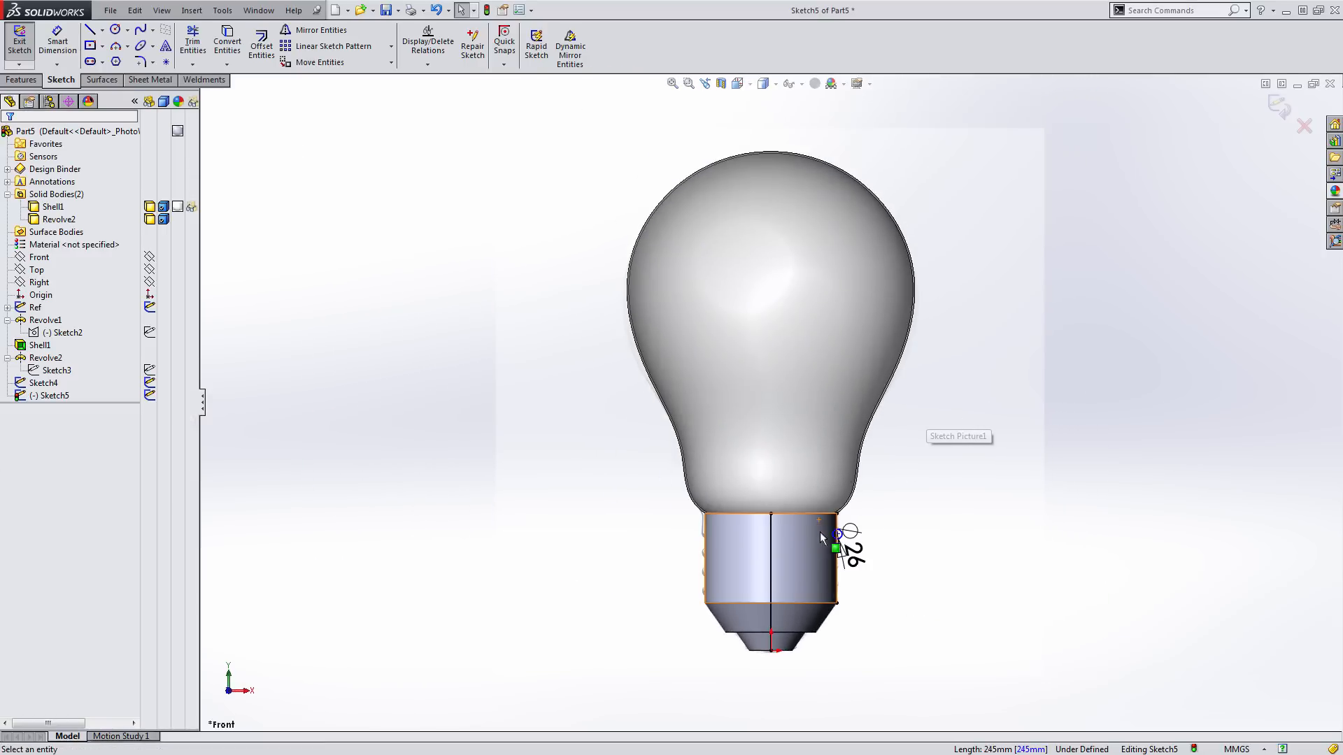
{"action": "scroll", "coordinate": [816, 559], "scroll_direction": "down", "scroll_amount": 10}
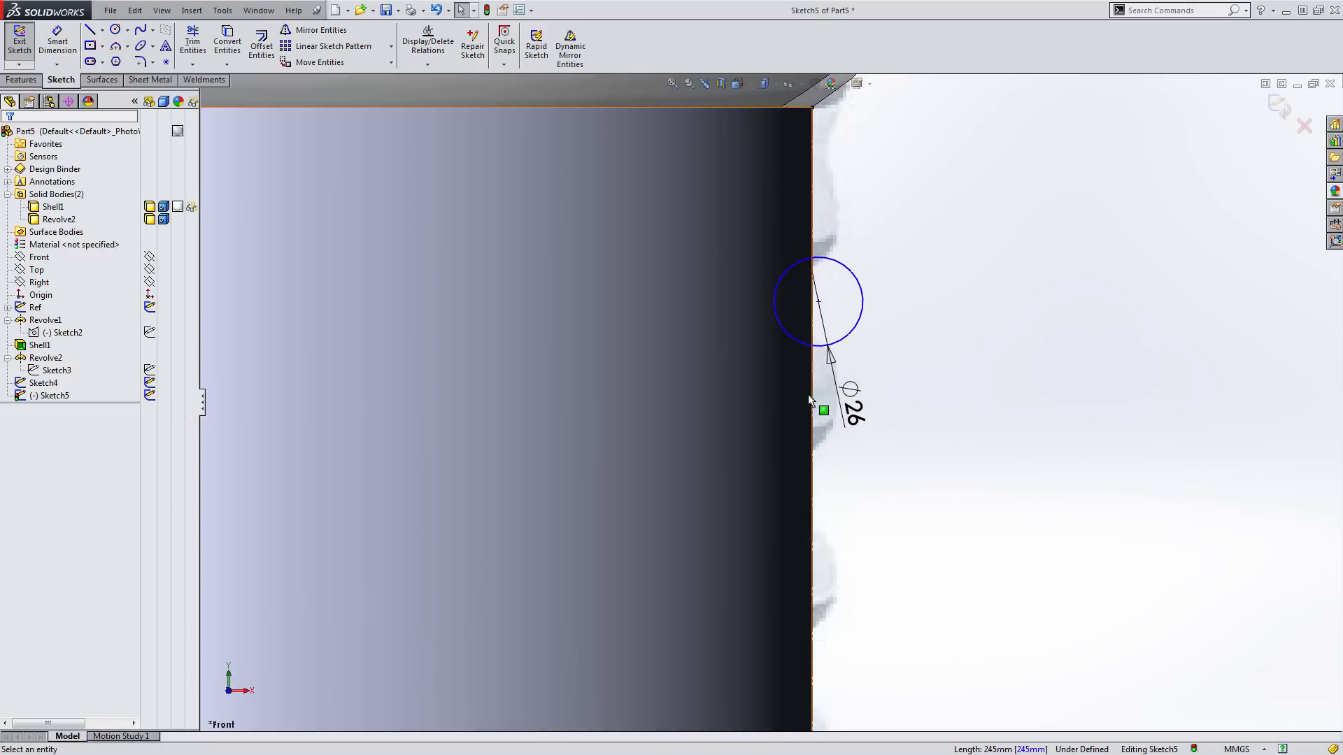
{"action": "key", "text": "s"}
{"action": "left_click", "coordinate": [854, 385]}
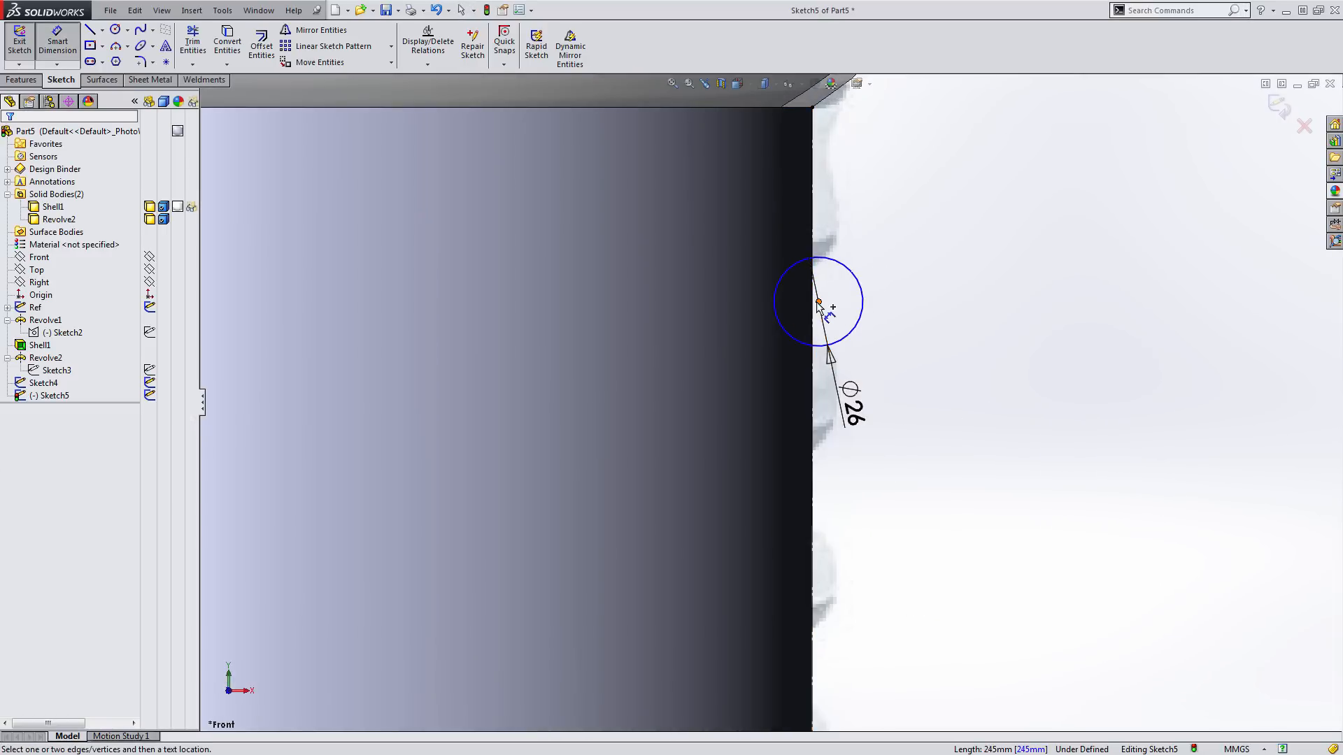
{"action": "left_click", "coordinate": [818, 300]}
{"action": "scroll", "coordinate": [741, 349], "scroll_direction": "up", "scroll_amount": 4}
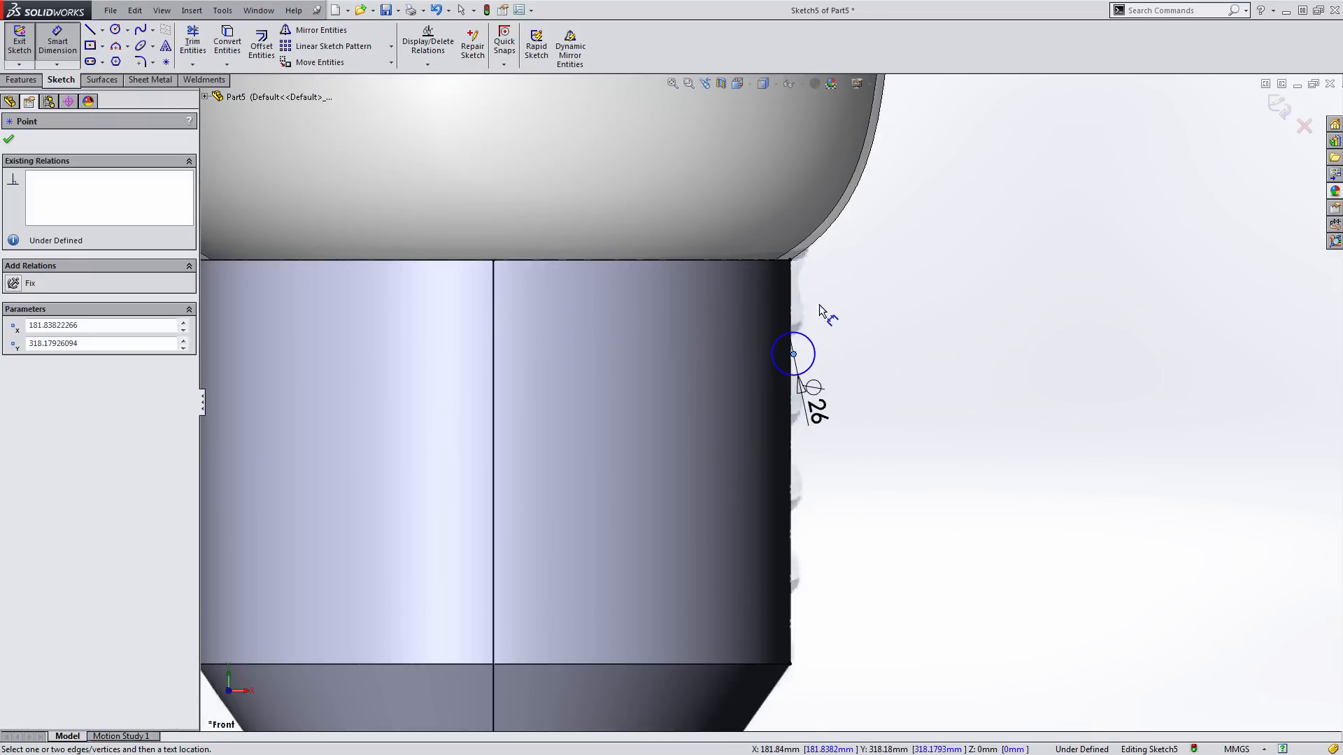
{"action": "left_click", "coordinate": [791, 309]}
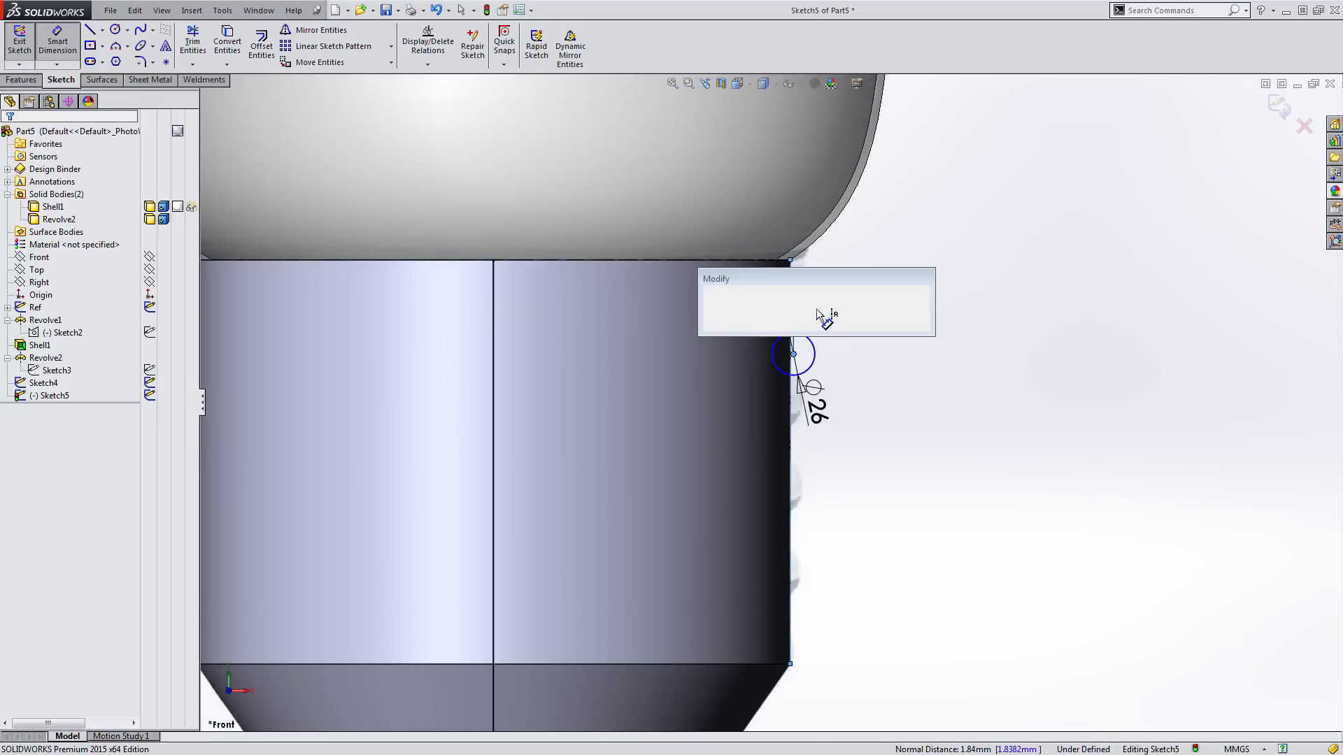
{"action": "left_click", "coordinate": [828, 310]}
{"action": "type", "text": "1.00mm"}
{"action": "key", "text": "Return"}
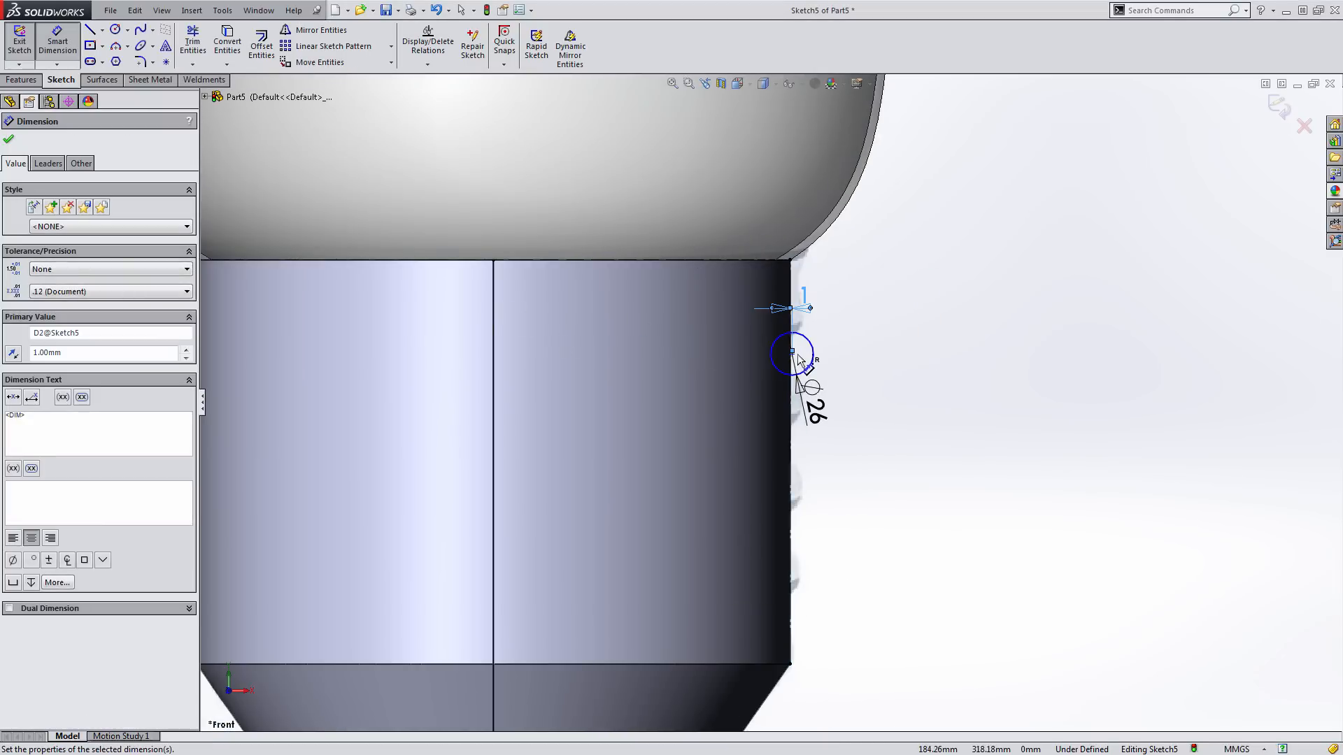
Dimension the vertical distance from the base's top right corner to the circle's centre at 55 mm and close the sketch
{"action": "left_click", "coordinate": [790, 261]}
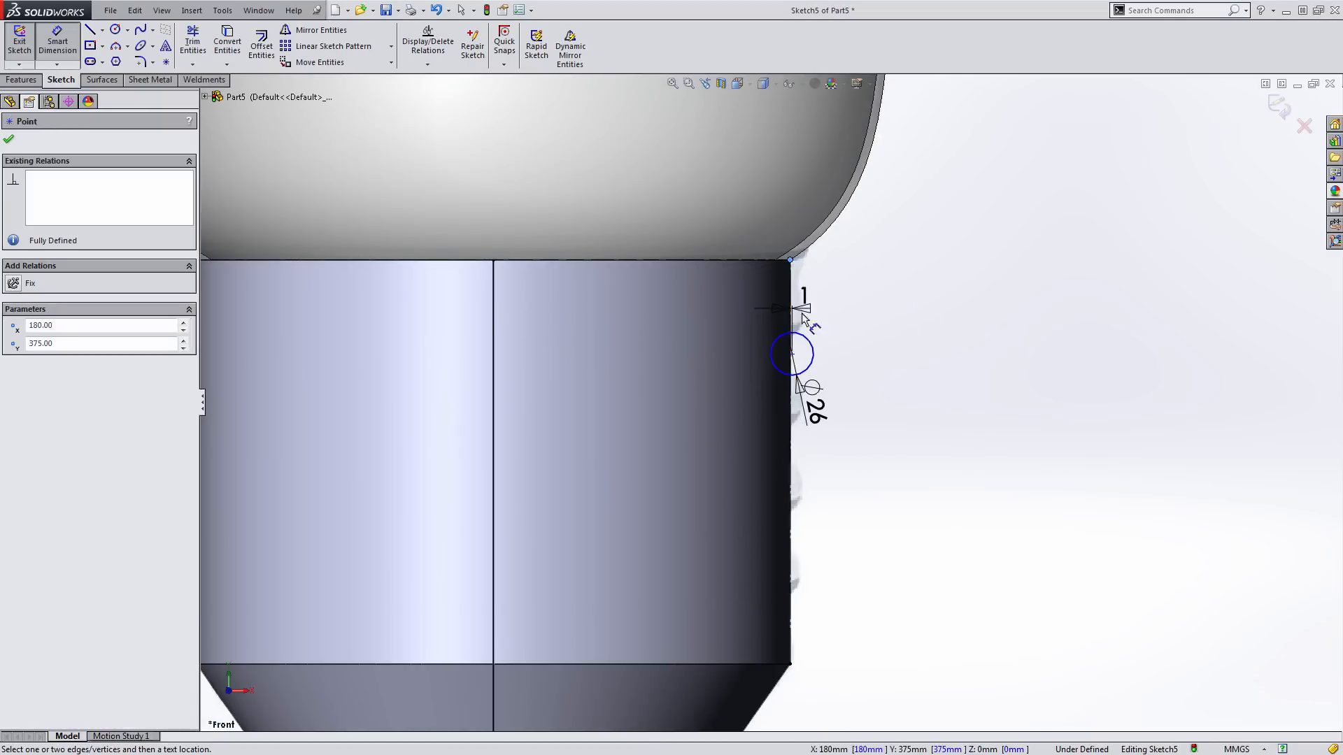
{"action": "left_click", "coordinate": [792, 354]}
{"action": "left_click", "coordinate": [859, 320]}
{"action": "type", "text": "="}
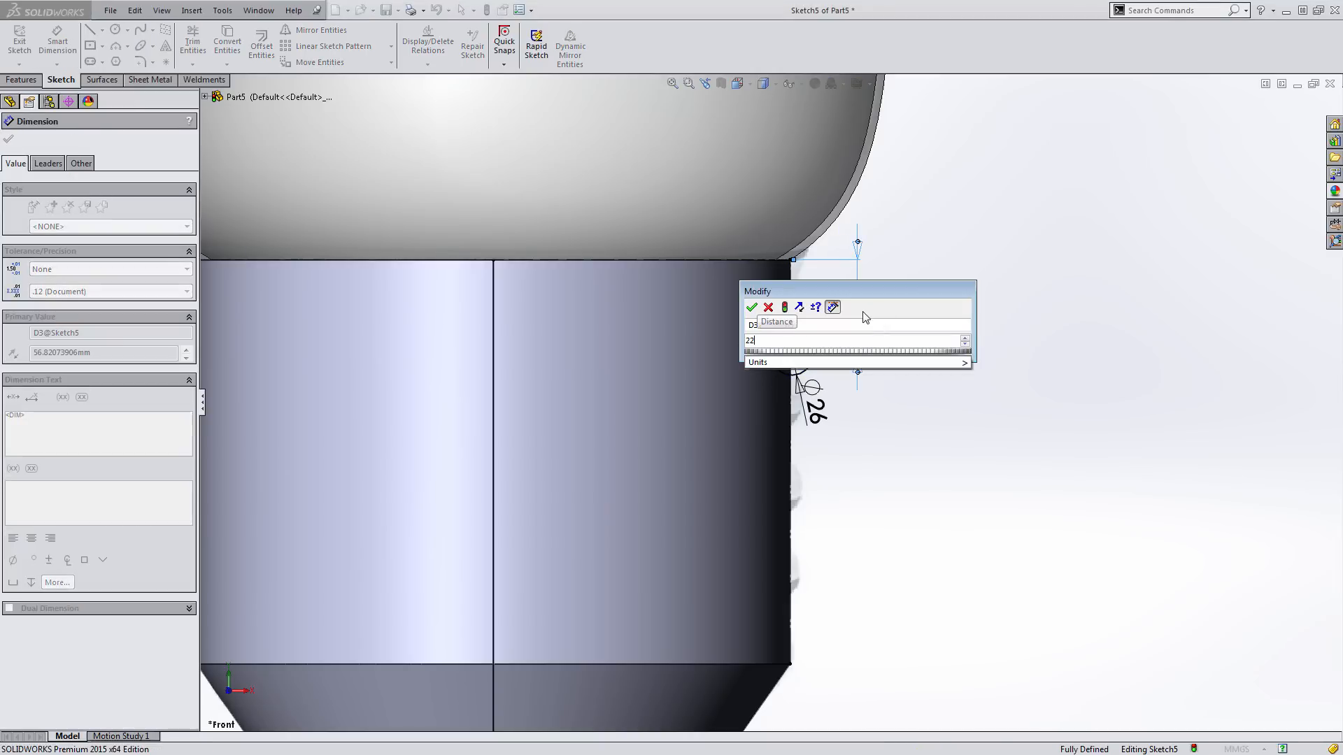
{"action": "type", "text": "55"}
{"action": "key", "text": "Return"}
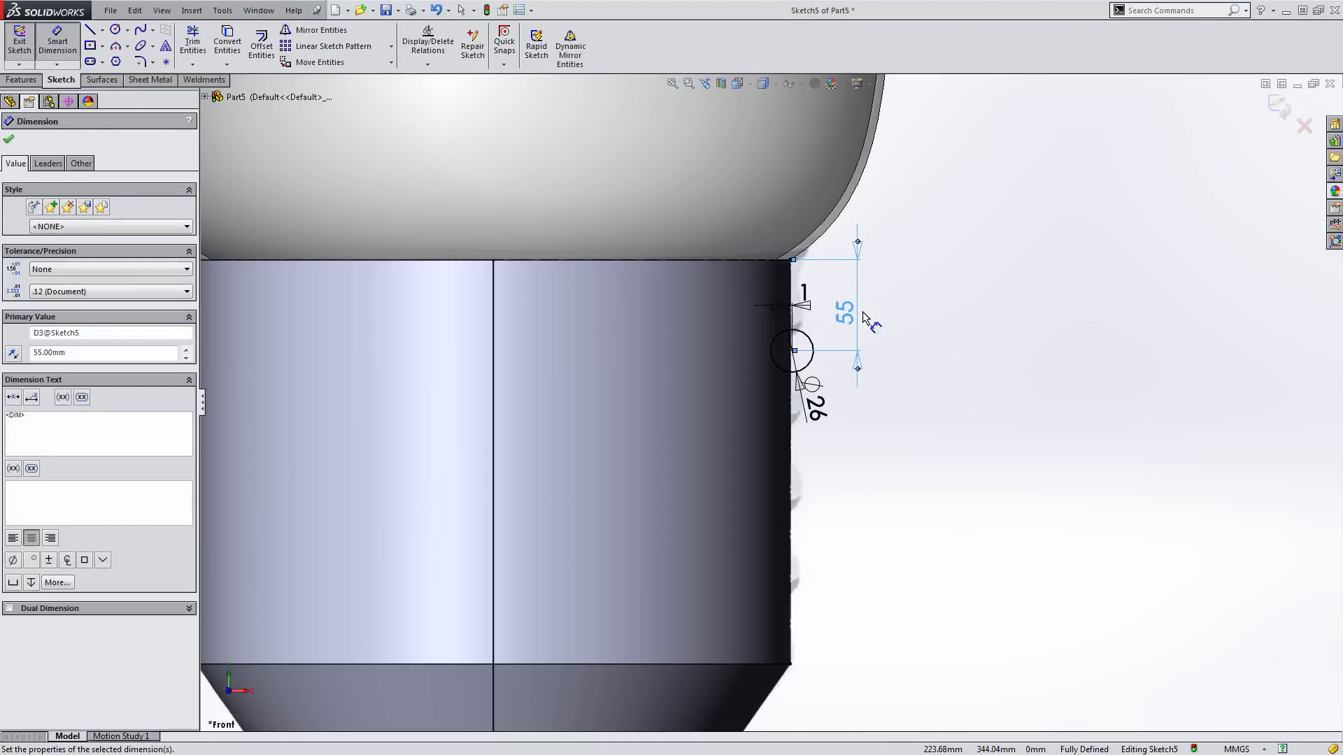
{"action": "key", "text": "Escape"}
{"action": "scroll", "coordinate": [958, 344], "scroll_direction": "up", "scroll_amount": 4}
{"action": "middle_click_drag", "start_coordinate": [877, 399], "coordinate": [870, 412]}
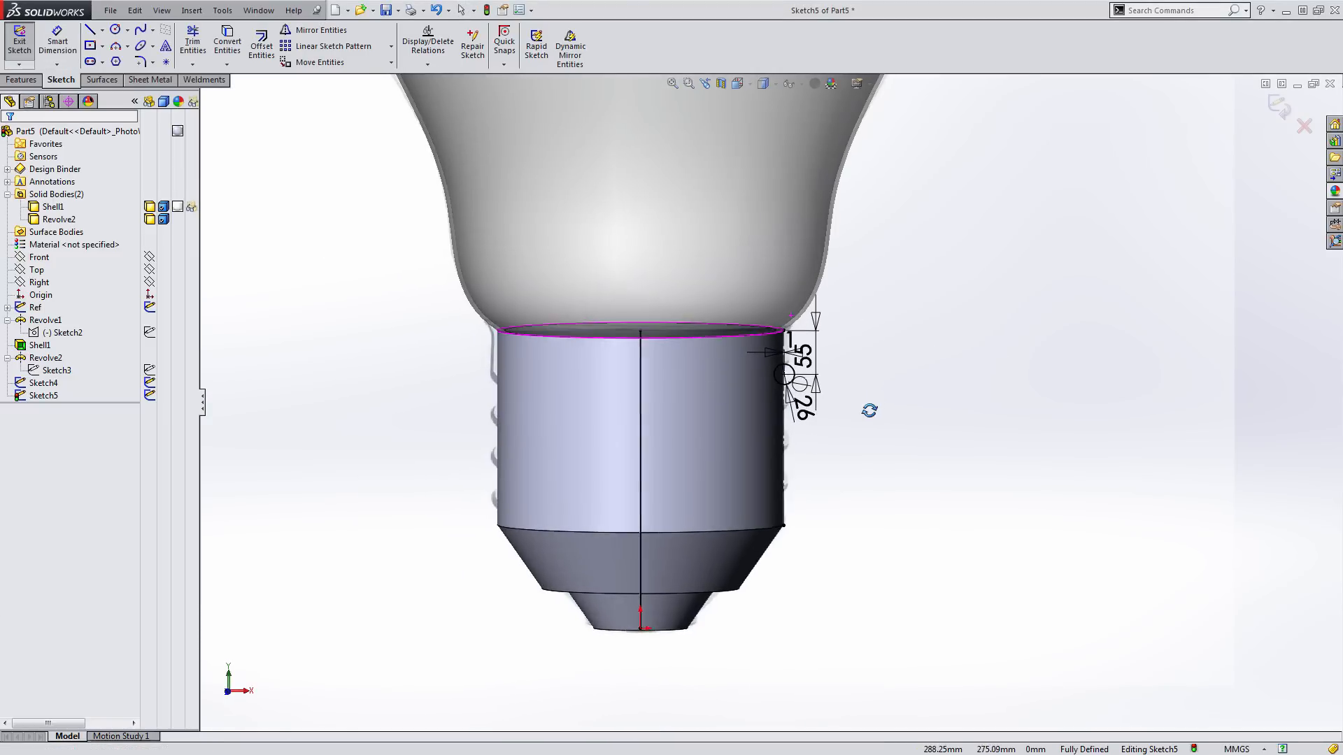
{"action": "left_click", "coordinate": [1287, 112]}
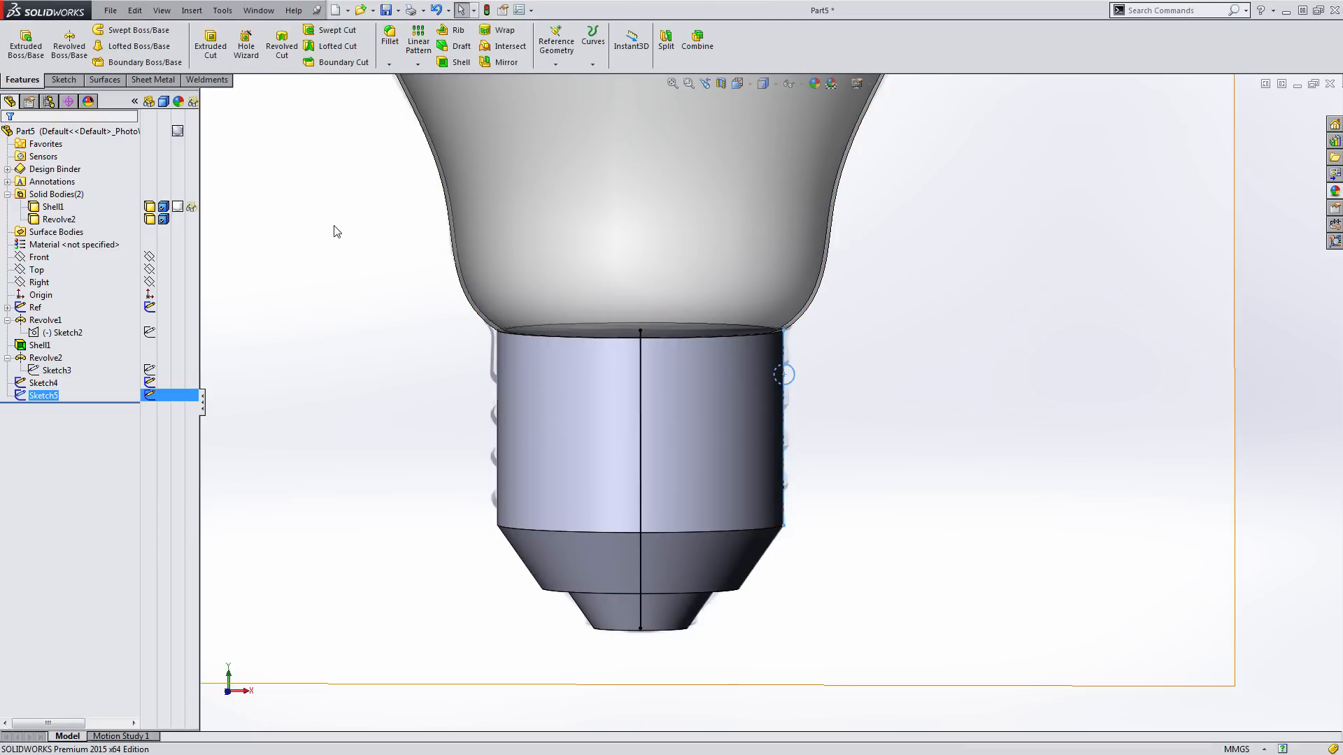
{"action": "left_click", "coordinate": [333, 30]}
{"action": "left_click", "coordinate": [147, 196]}
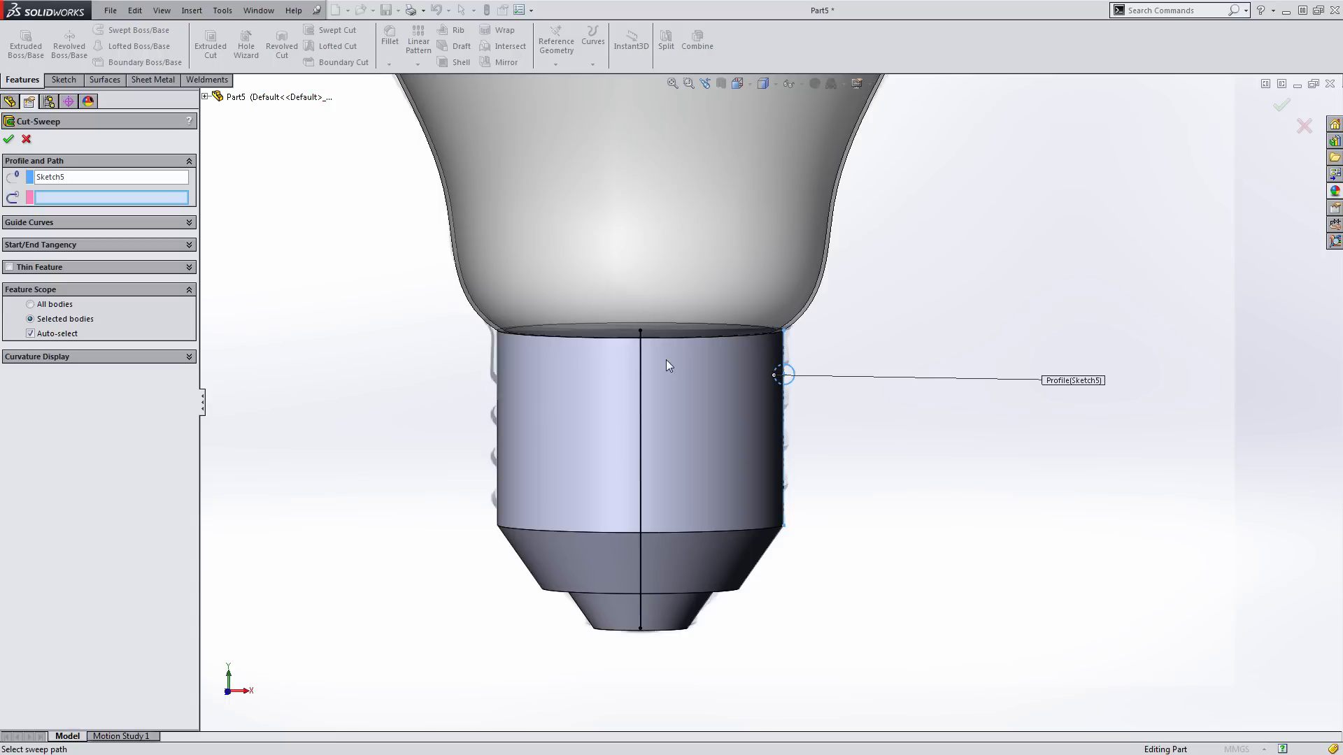
{"action": "left_click", "coordinate": [643, 350]}
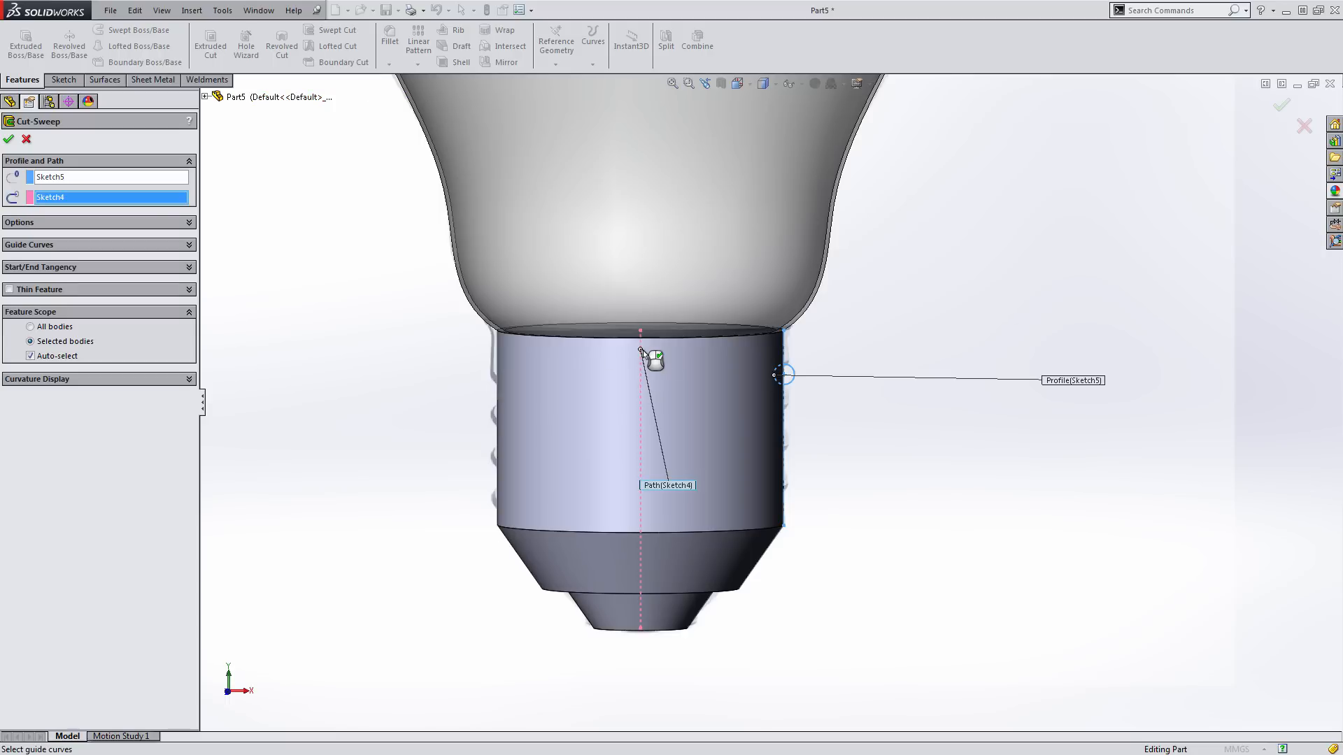
{"action": "left_click", "coordinate": [154, 220]}
{"action": "left_click", "coordinate": [130, 252]}
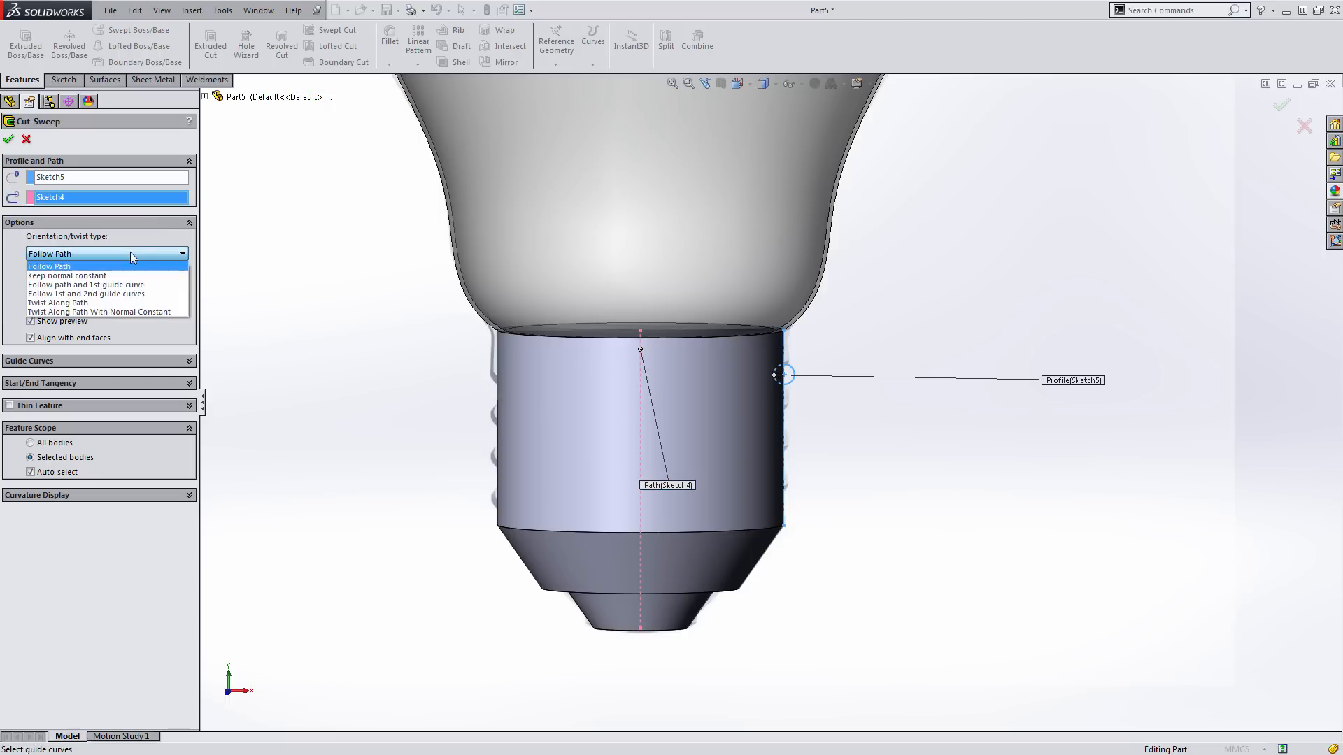
{"action": "left_click", "coordinate": [92, 302]}
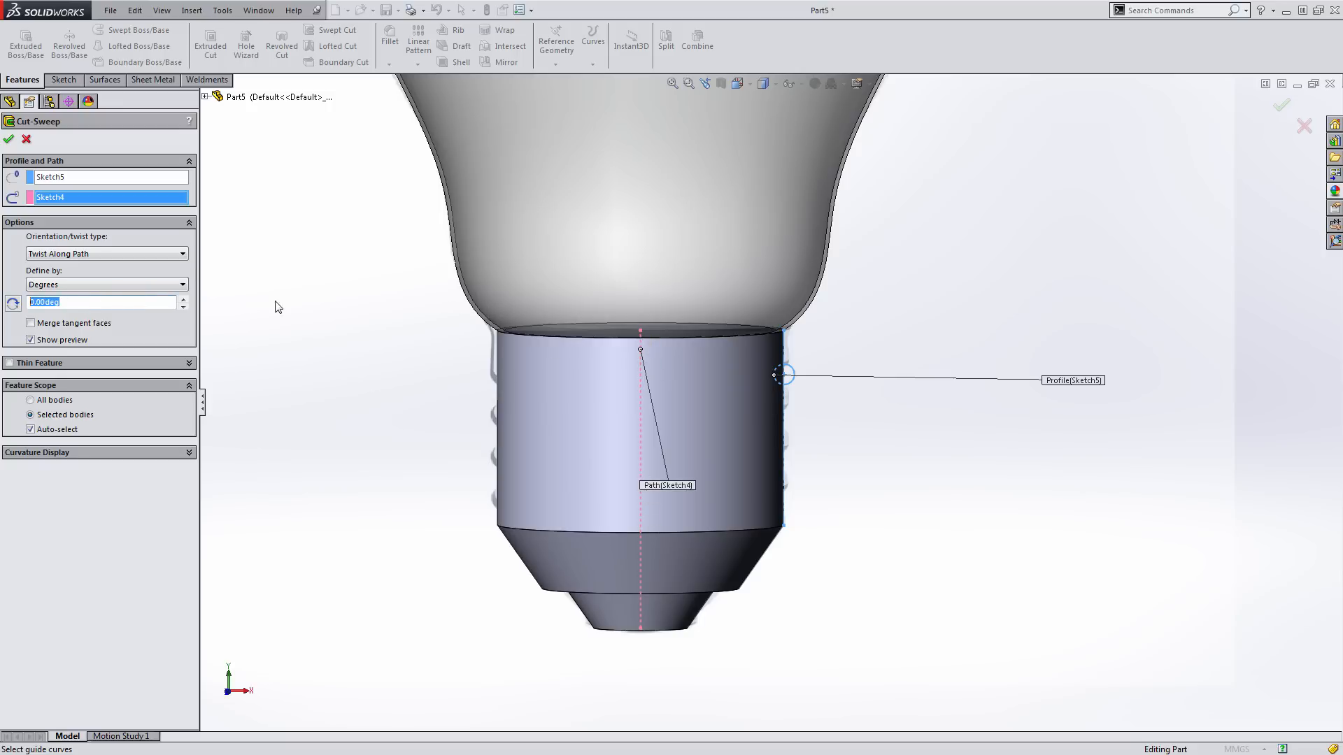
{"action": "left_click", "coordinate": [171, 286]}
{"action": "left_click", "coordinate": [85, 315]}
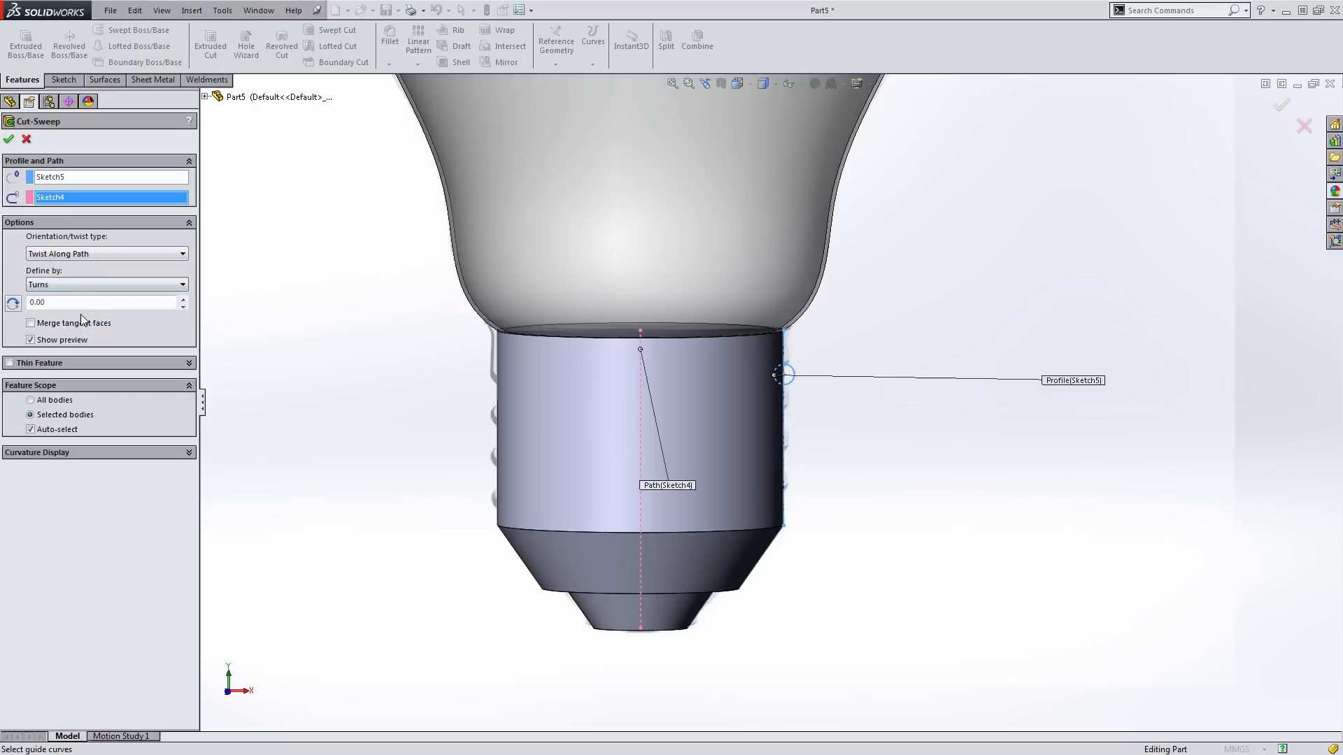
{"action": "key", "text": "Return"}
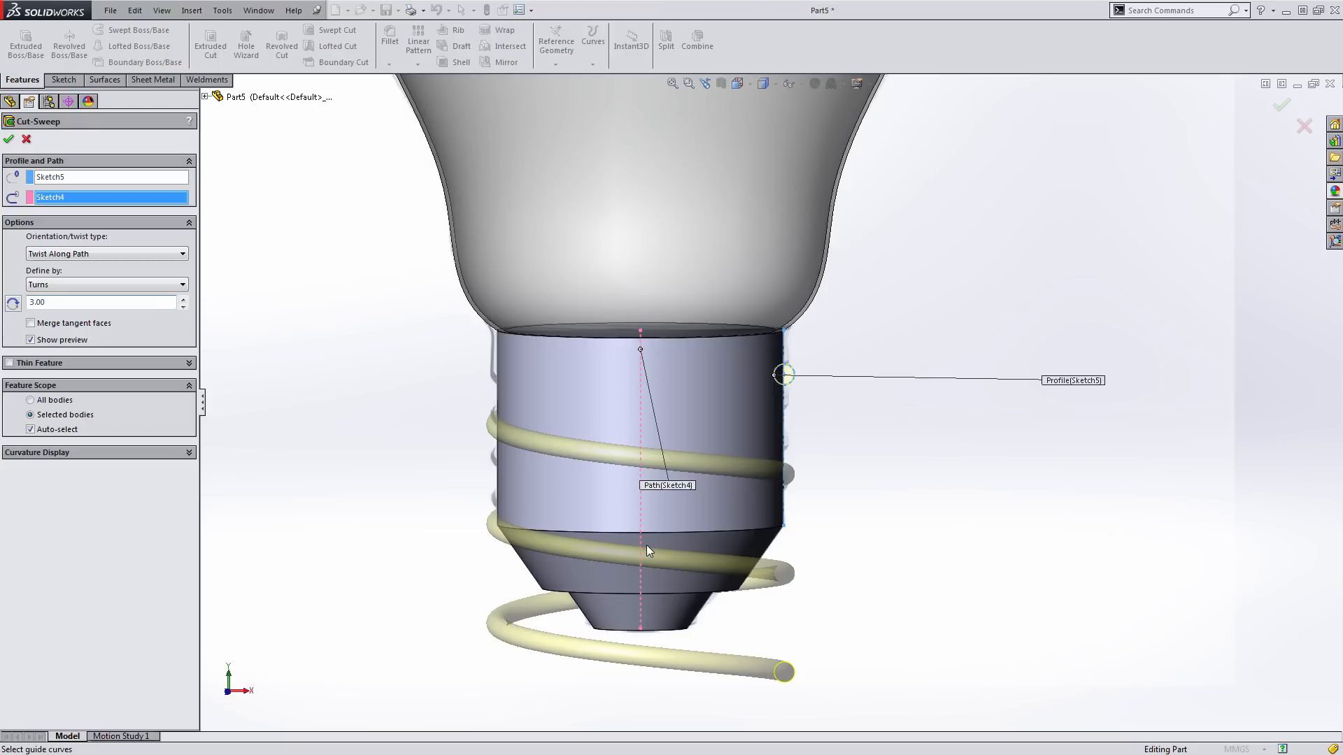
{"action": "mouse_move", "coordinate": [643, 540]}
{"action": "middle_mouse_down"}
{"action": "mouse_move", "coordinate": [644, 485]}
{"action": "mouse_move", "coordinate": [655, 516]}
{"action": "middle_mouse_up"}
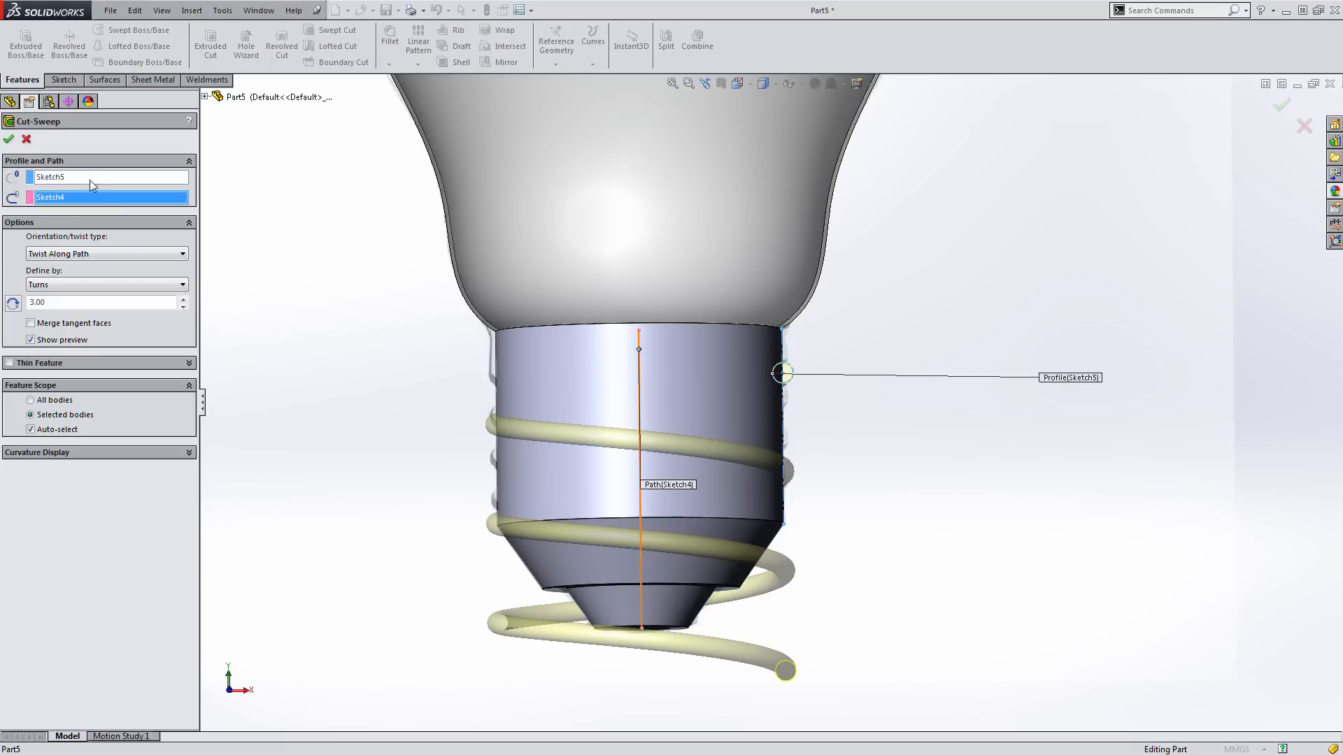
{"action": "left_click", "coordinate": [26, 139]}
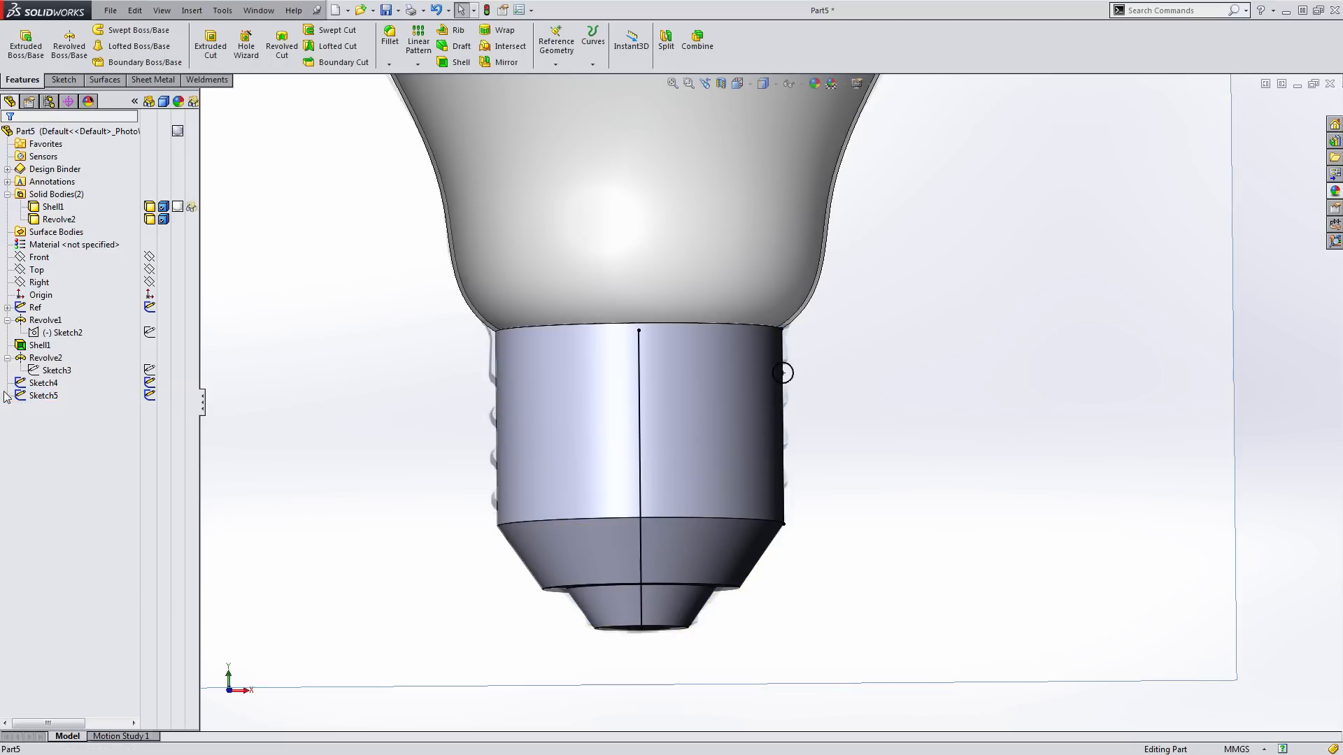
Edit the path sketch and convert its vertical centre line to construction geometry
{"action": "left_click", "coordinate": [42, 383]}
{"action": "left_click", "coordinate": [39, 346]}
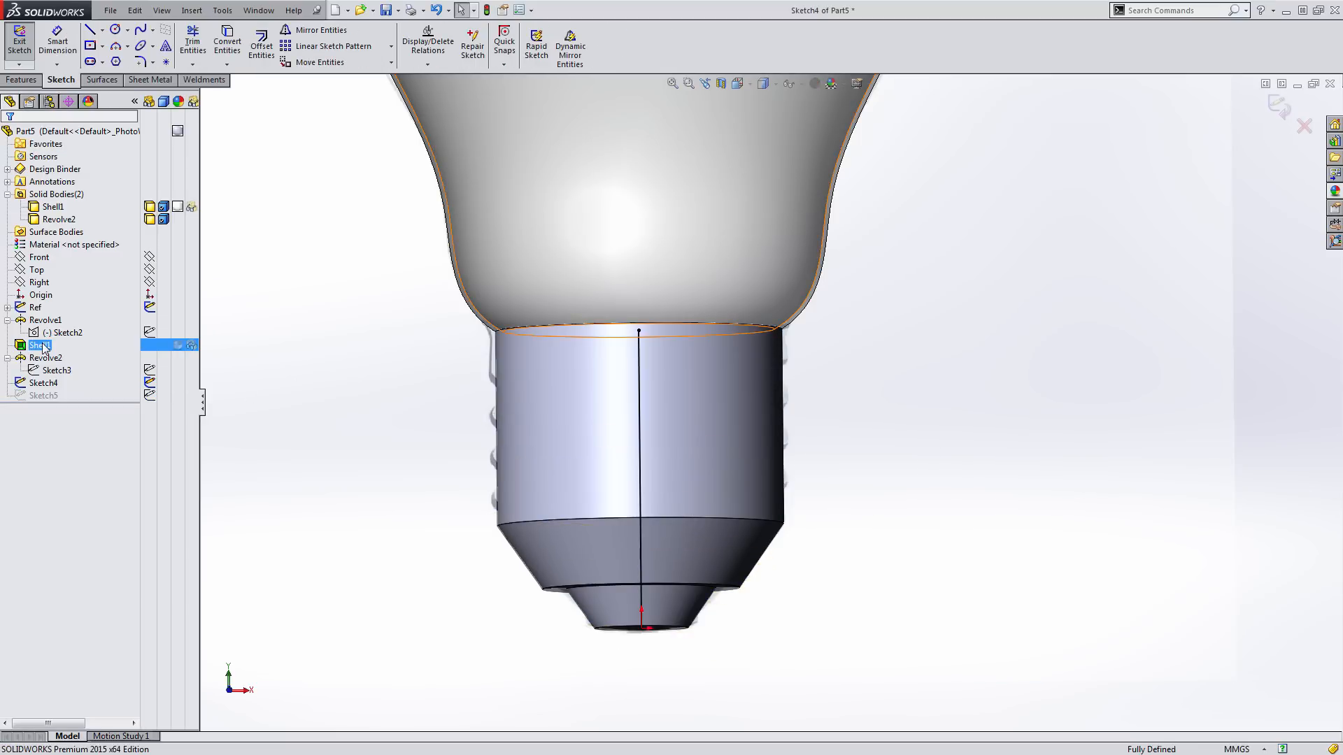
{"action": "key", "text": "ctrl+8"}
{"action": "scroll", "coordinate": [804, 575], "scroll_direction": "down", "scroll_amount": 5}
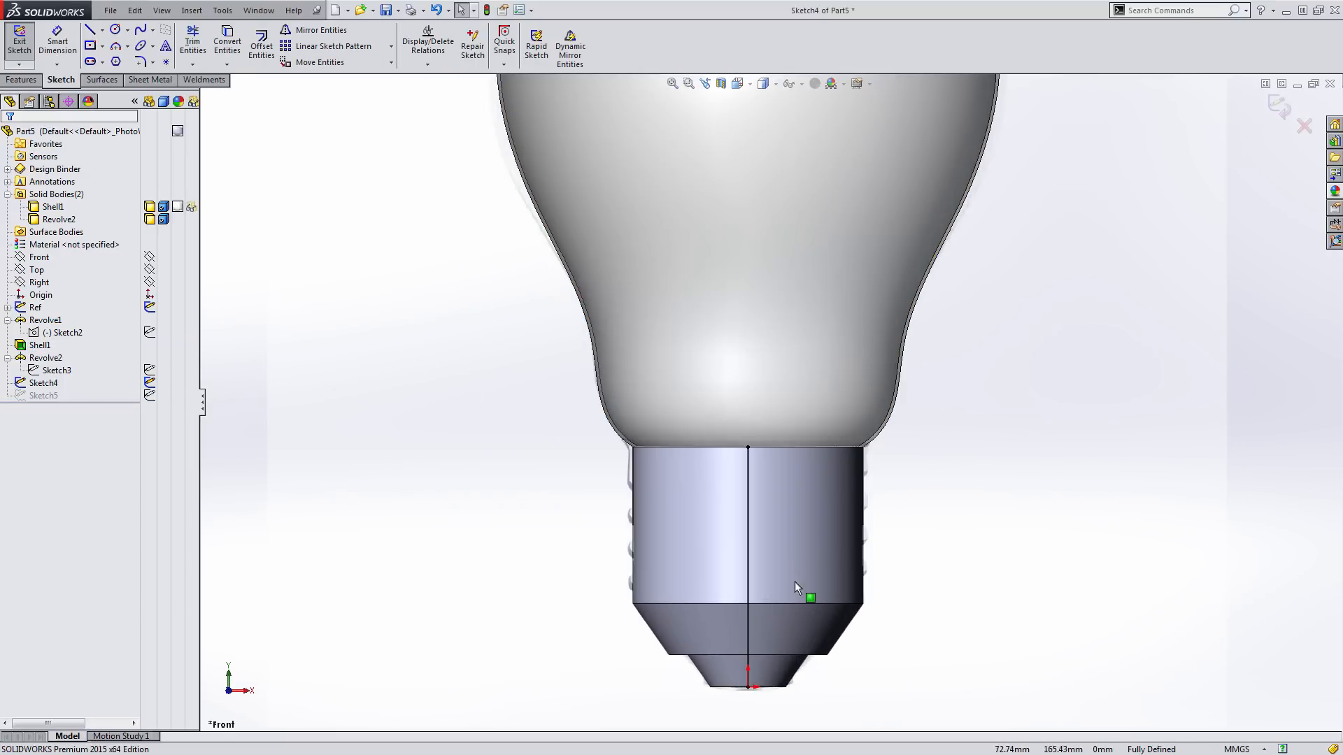
{"action": "left_click_drag", "start_coordinate": [725, 714], "coordinate": [733, 619]}
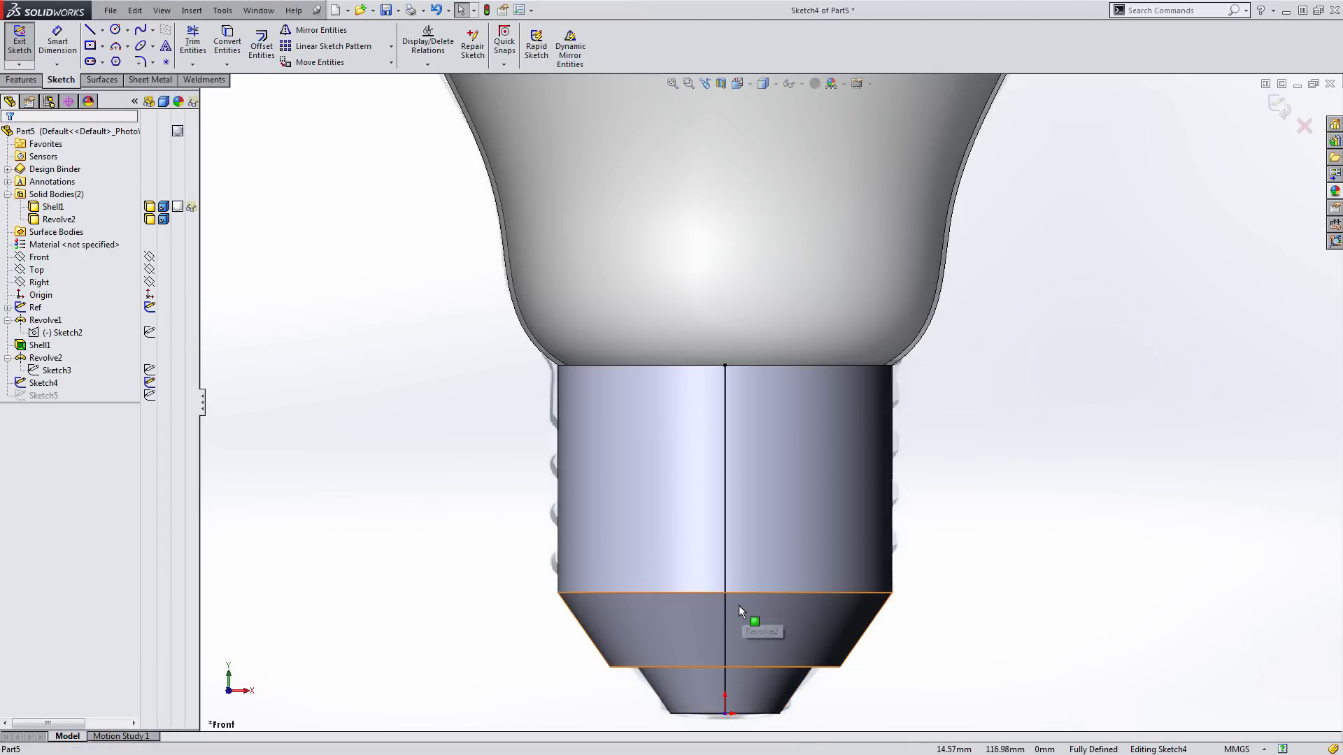
{"action": "left_click", "coordinate": [726, 404]}
{"action": "key", "text": "Escape"}
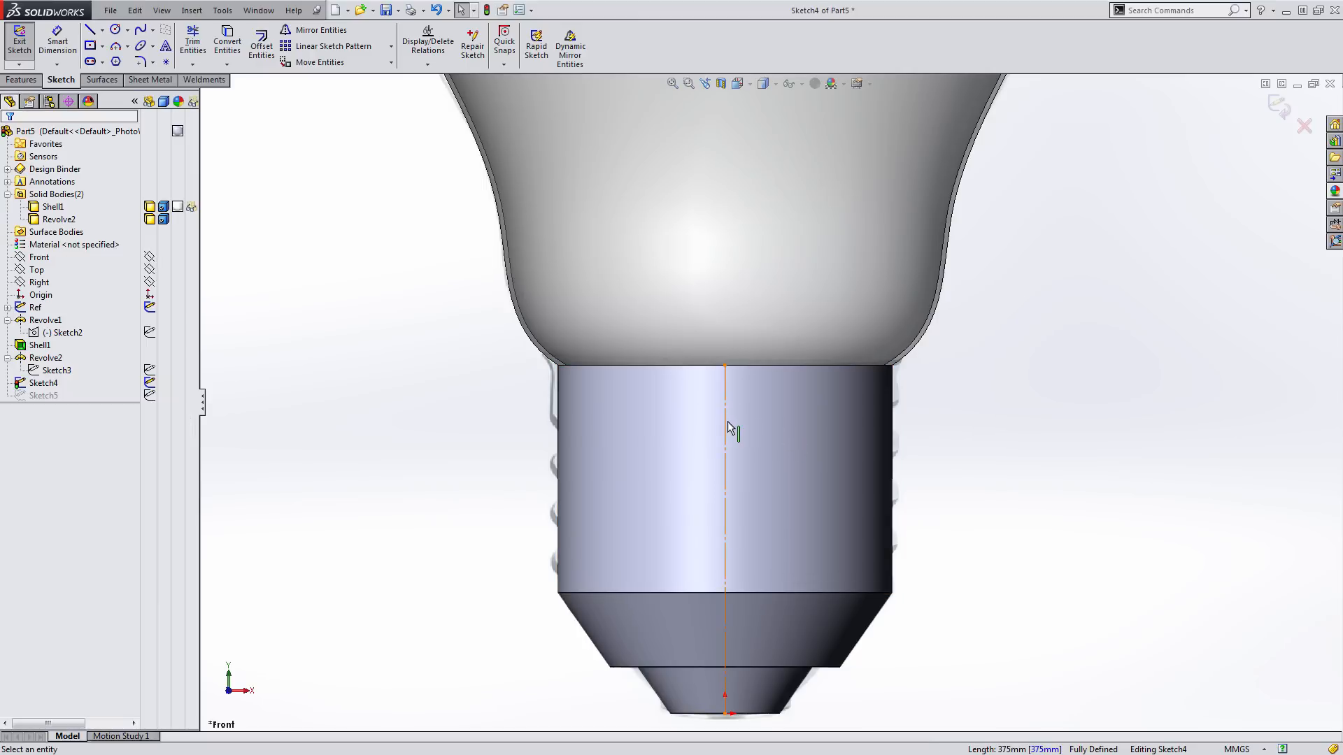
Draw a vertical line on the construction line, starting below the base's top edge, and dimension its length at 200 mm
{"action": "key", "text": "l"}
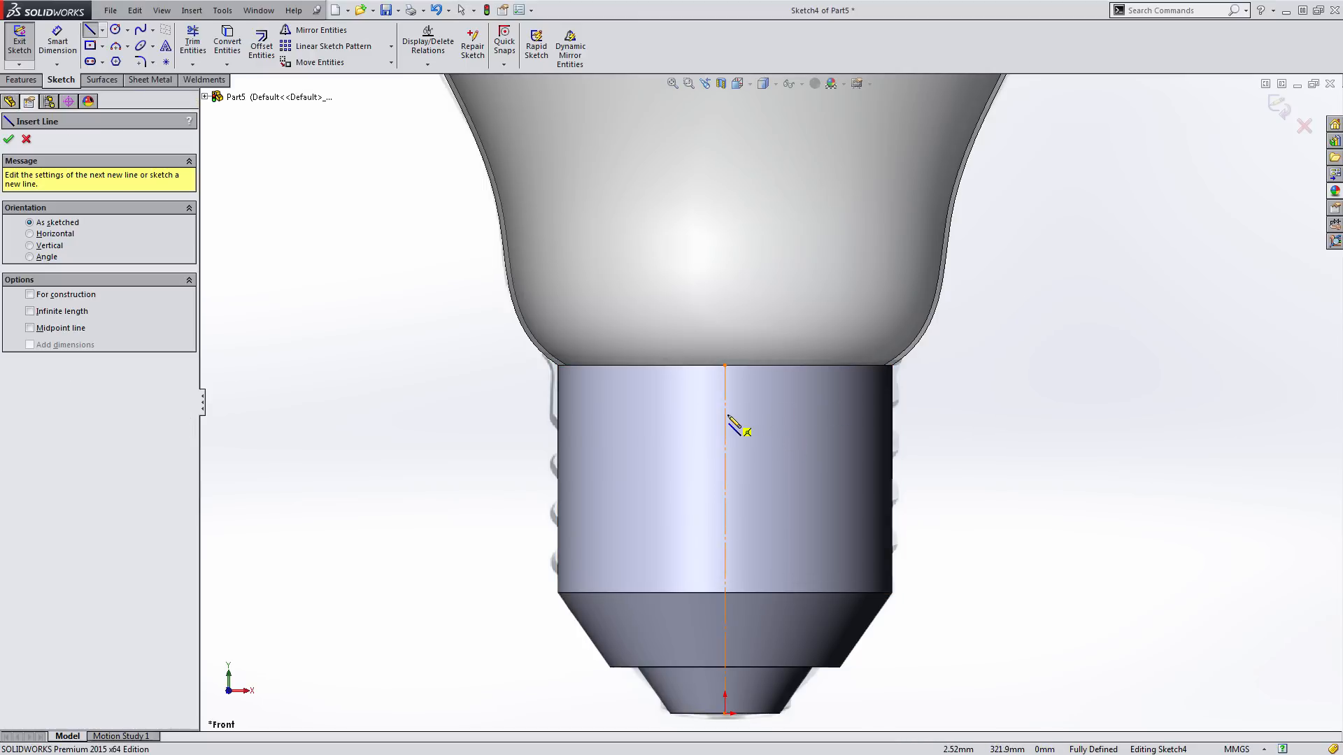
{"action": "left_click", "coordinate": [725, 415]}
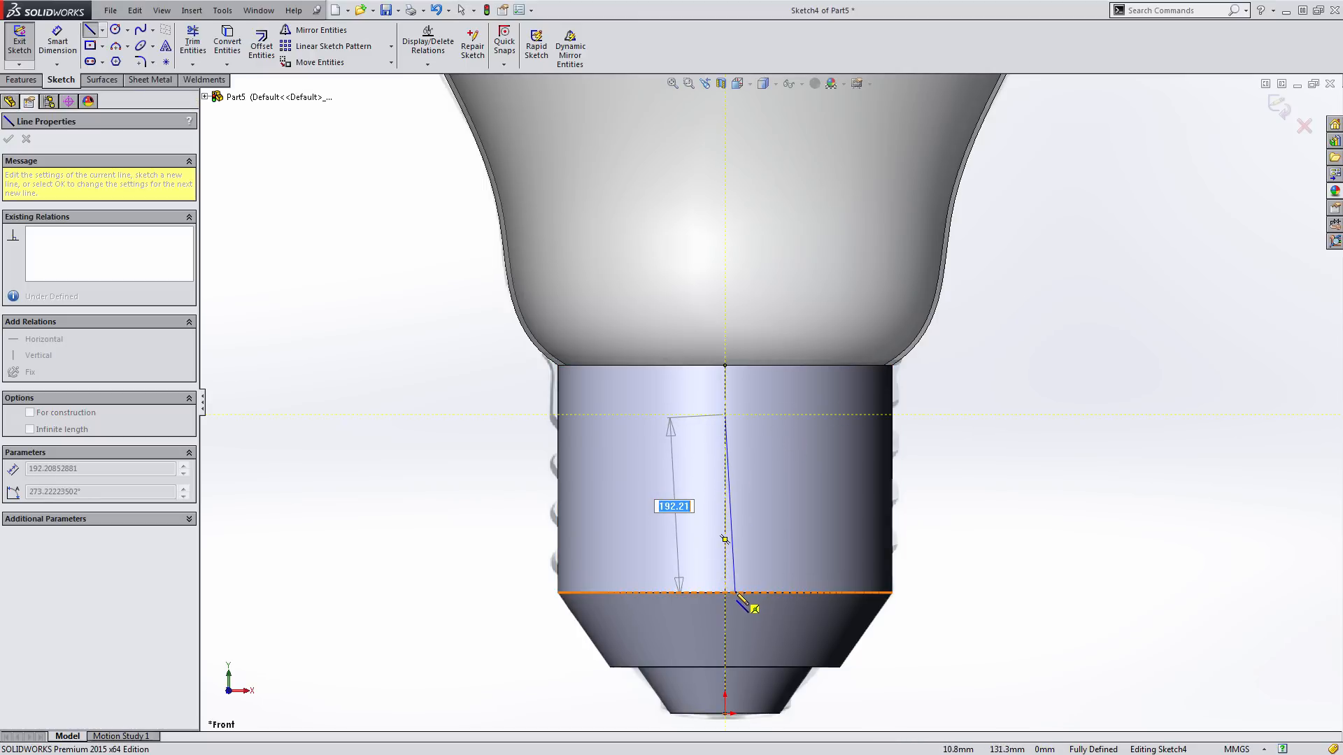
{"action": "left_click", "coordinate": [726, 609]}
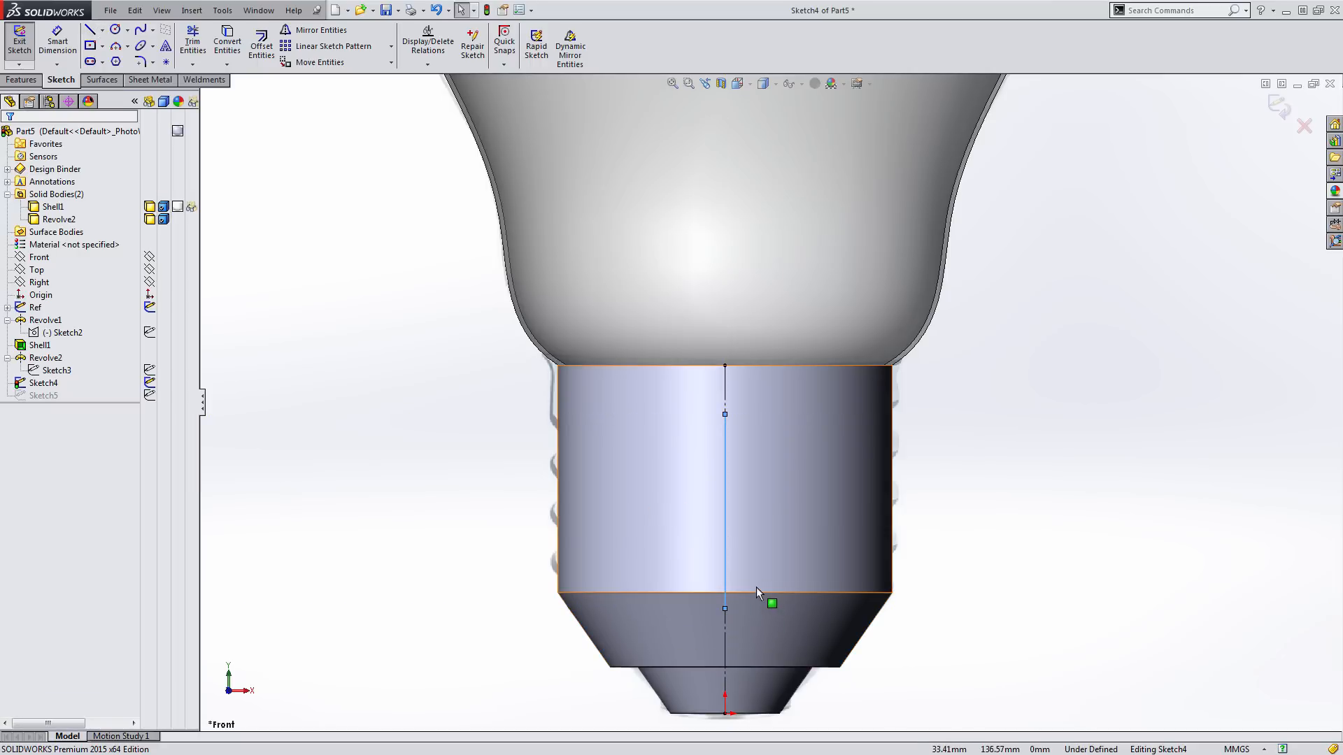
{"action": "key", "text": "s"}
{"action": "left_click", "coordinate": [795, 599]}
{"action": "left_click", "coordinate": [726, 466]}
{"action": "left_click", "coordinate": [752, 483]}
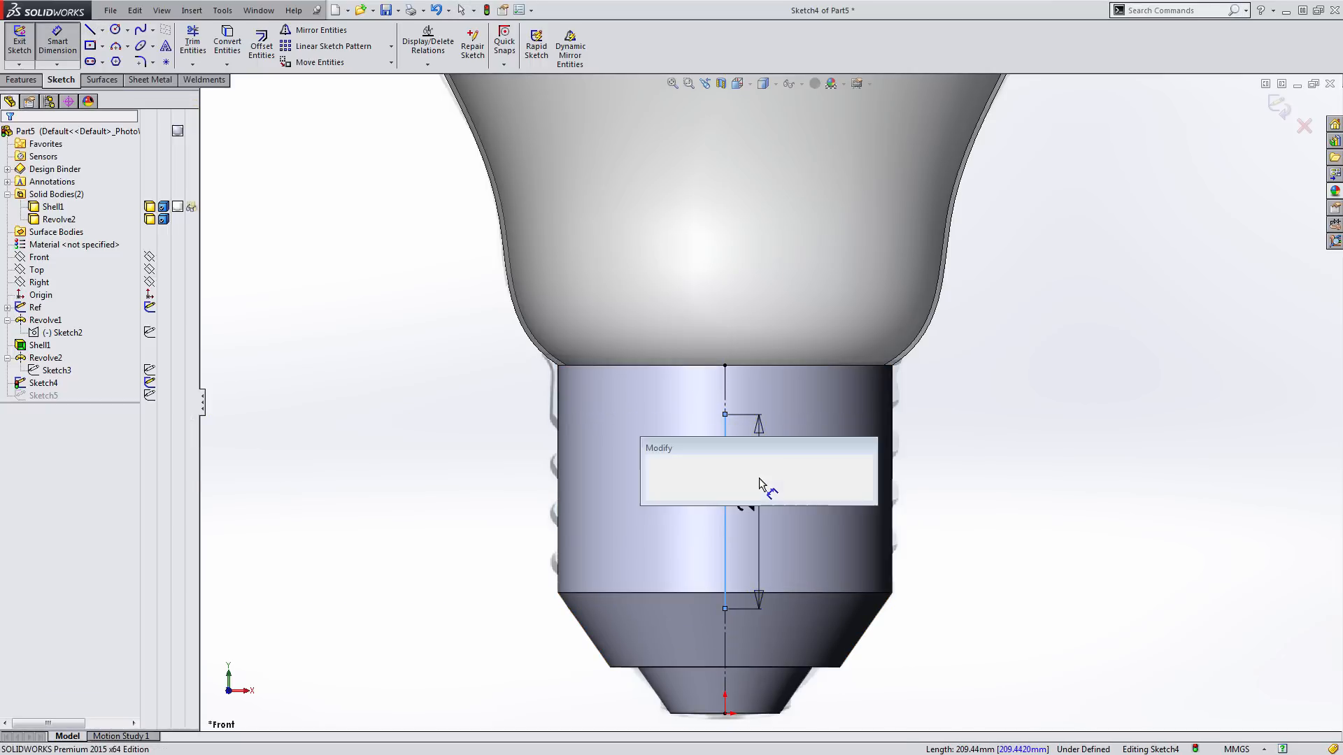
{"action": "type", "text": "200"}
{"action": "key", "text": "Return"}
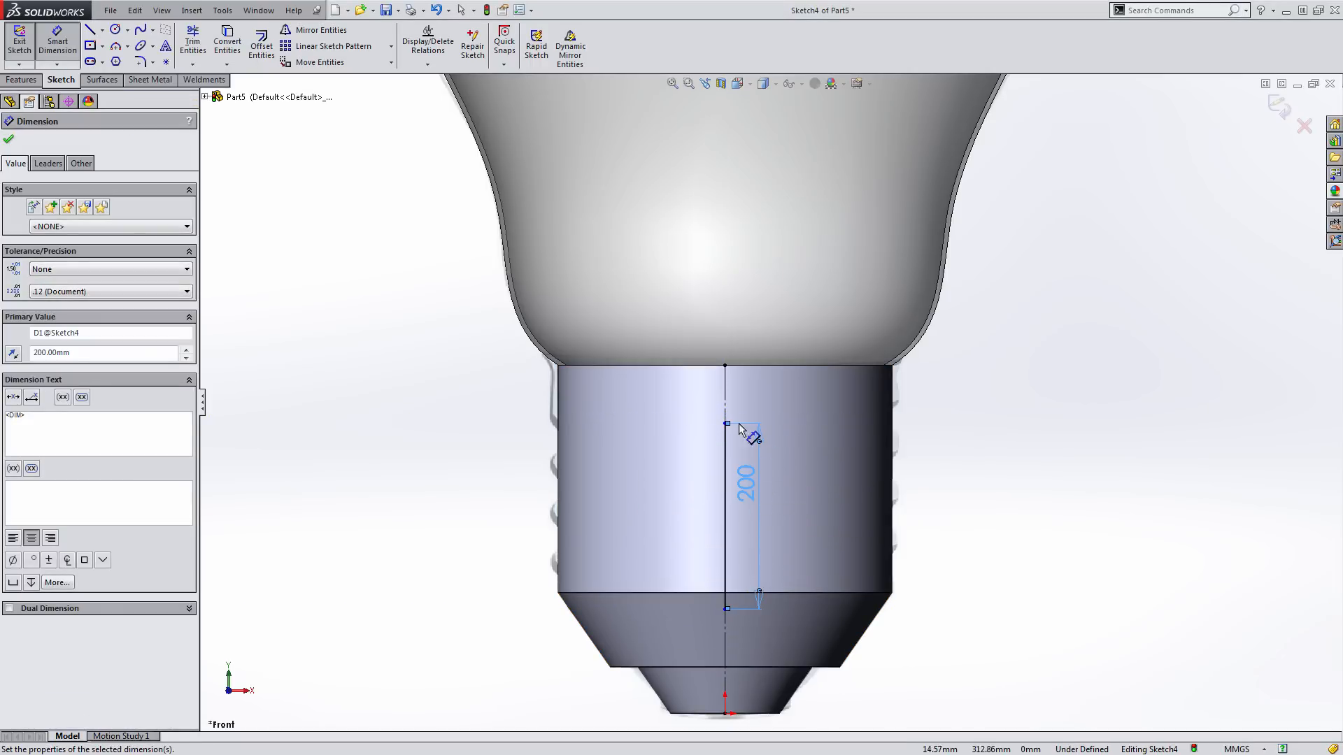
Dimension the gap between the construction line's top end and the new line's top end at 55 mm and close the sketch
{"action": "left_click", "coordinate": [726, 368]}
{"action": "left_click", "coordinate": [725, 426]}
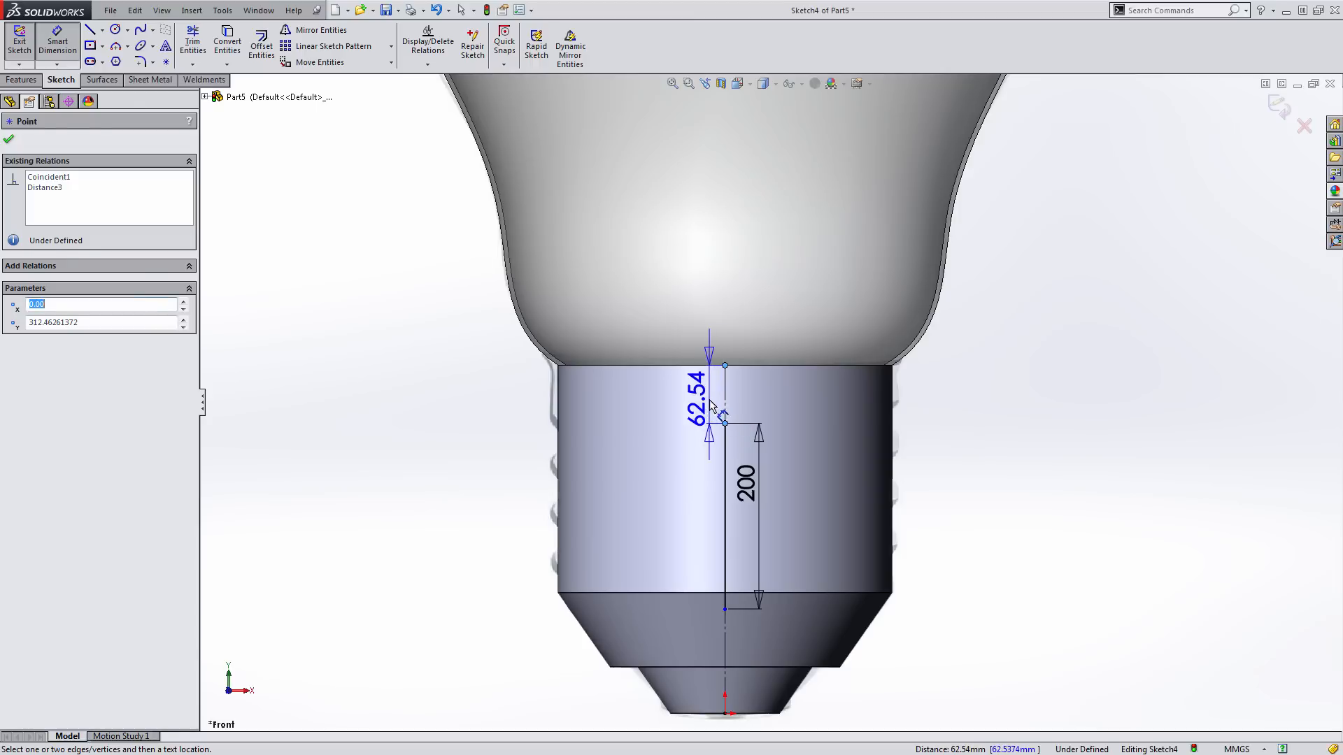
{"action": "left_click", "coordinate": [707, 395]}
{"action": "type", "text": "55"}
{"action": "key", "text": "Return"}
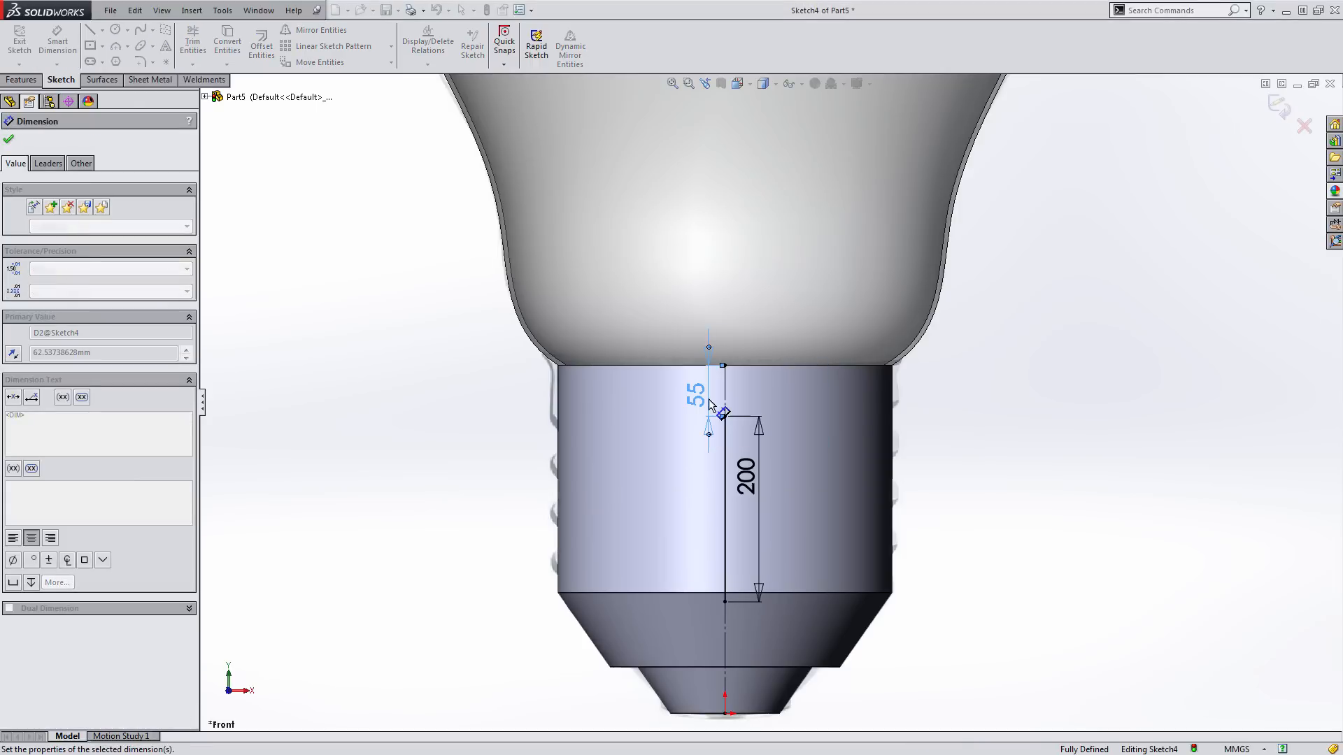
{"action": "key", "text": "Escape"}
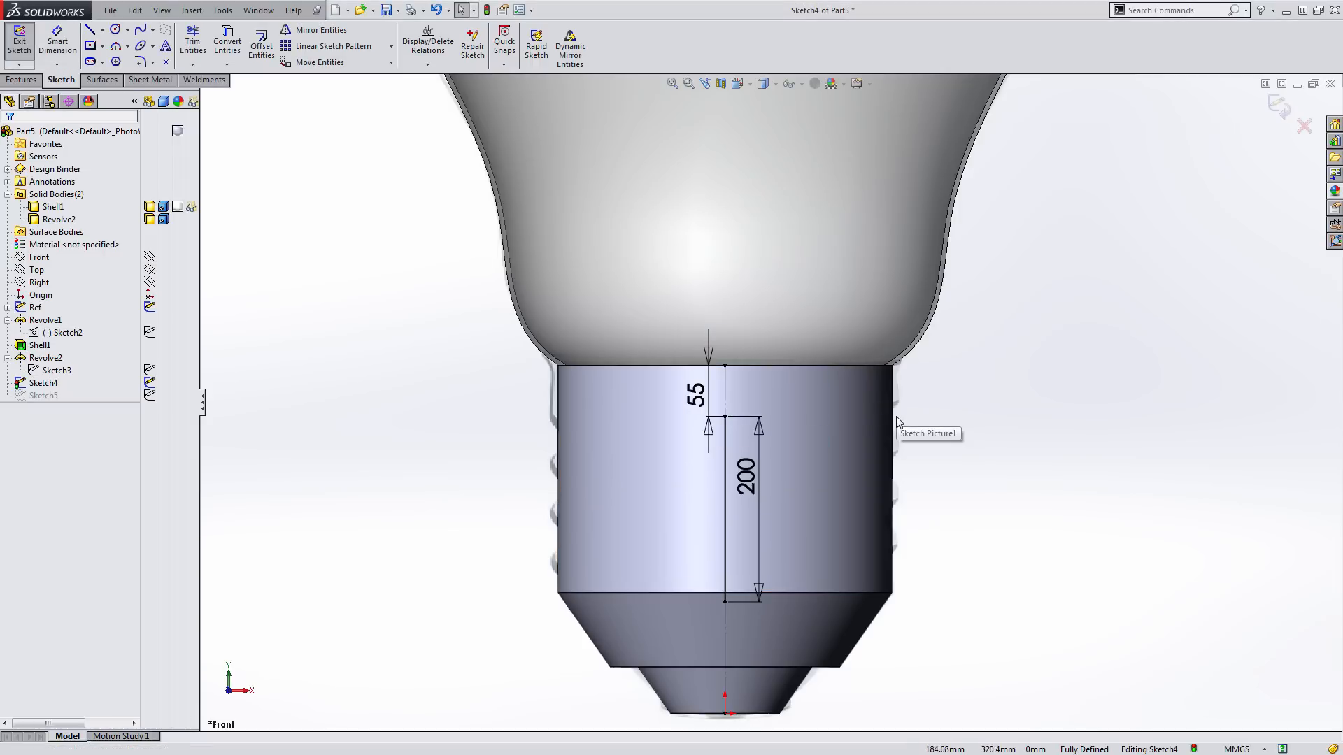
{"action": "left_click", "coordinate": [1282, 109]}
Start a swept cut with the circle sketch as profile and the vertical line sketch as path
{"action": "scroll", "coordinate": [1047, 417], "scroll_direction": "up", "scroll_amount": 2}
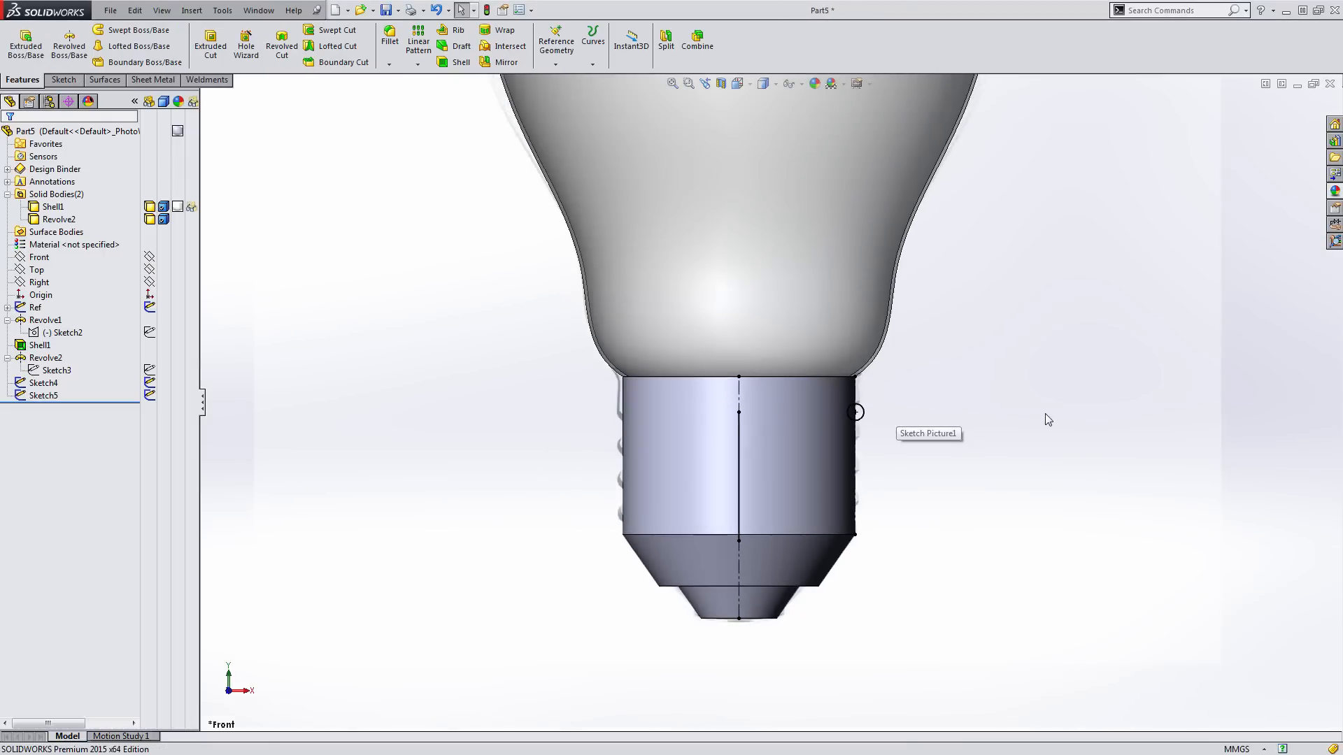
{"action": "middle_click_drag", "start_coordinate": [1046, 417], "coordinate": [629, 463]}
{"action": "left_click", "coordinate": [49, 396]}
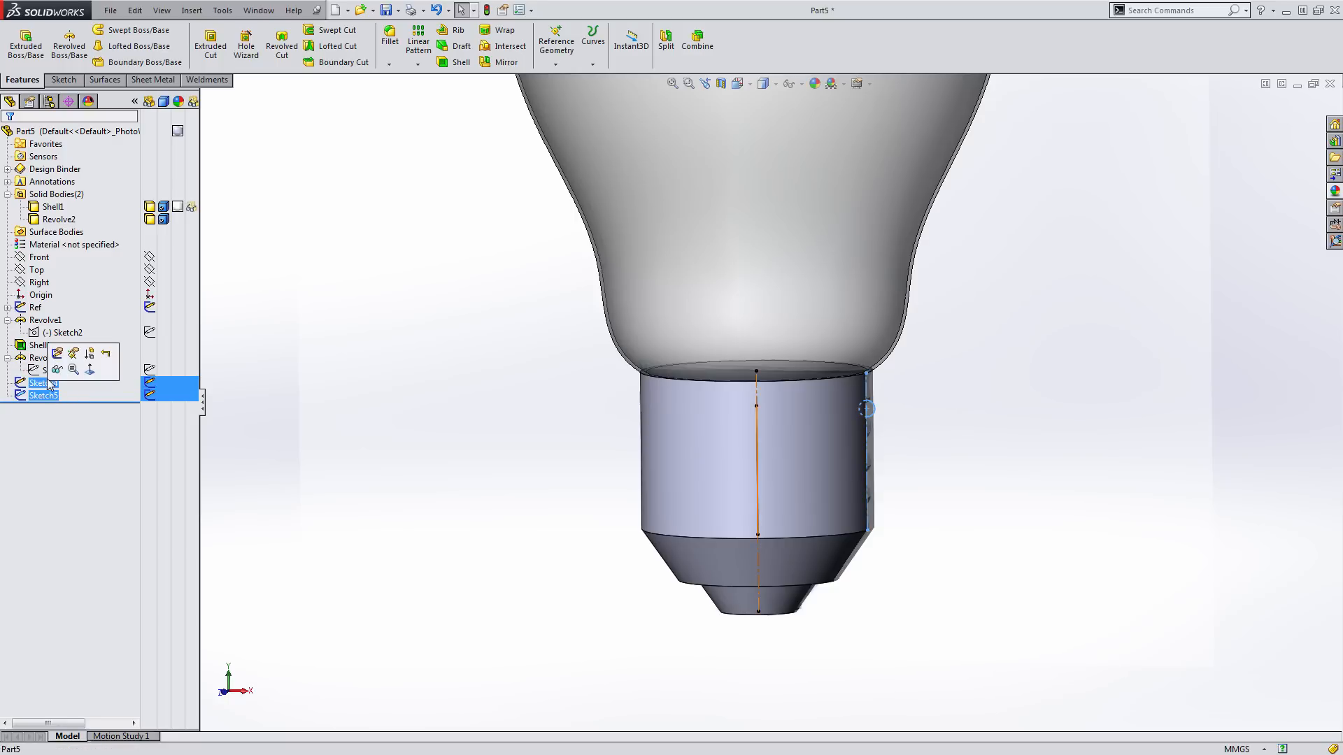
{"action": "left_click", "coordinate": [323, 31]}
{"action": "left_click", "coordinate": [123, 199]}
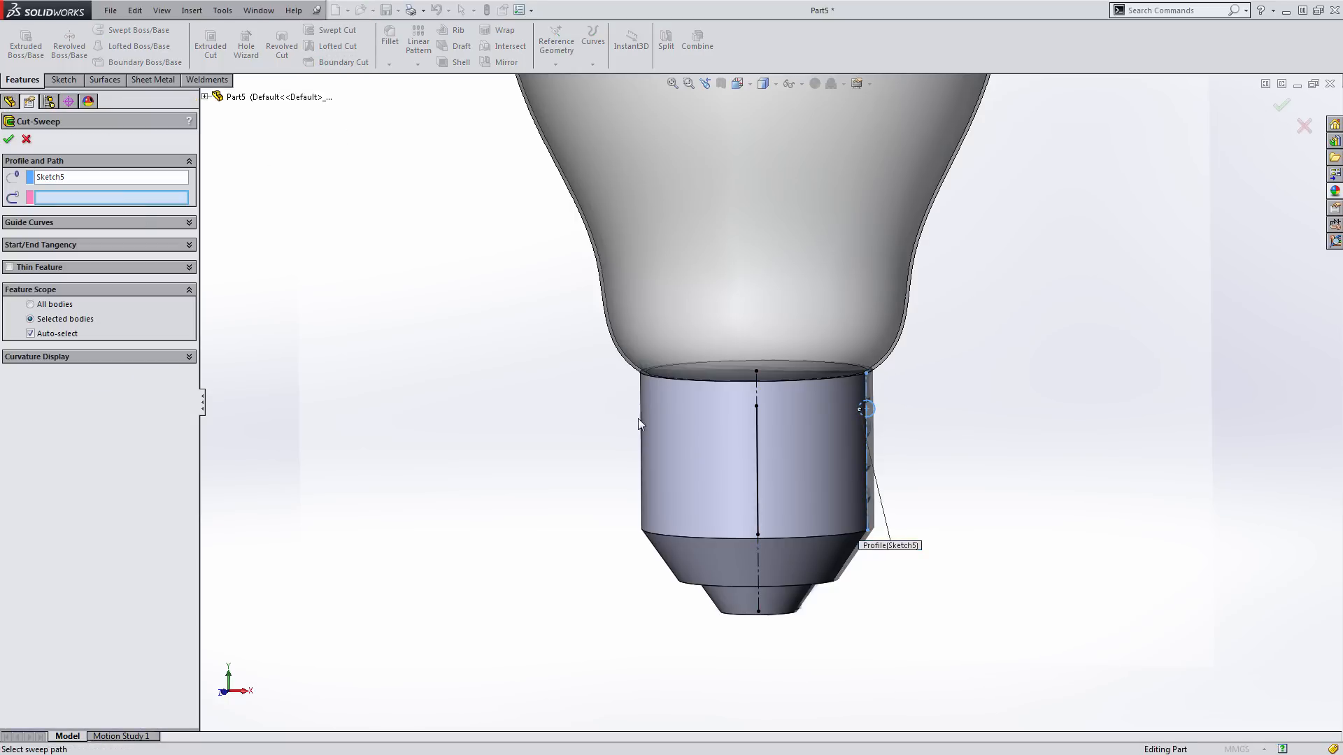
{"action": "left_click", "coordinate": [757, 426]}
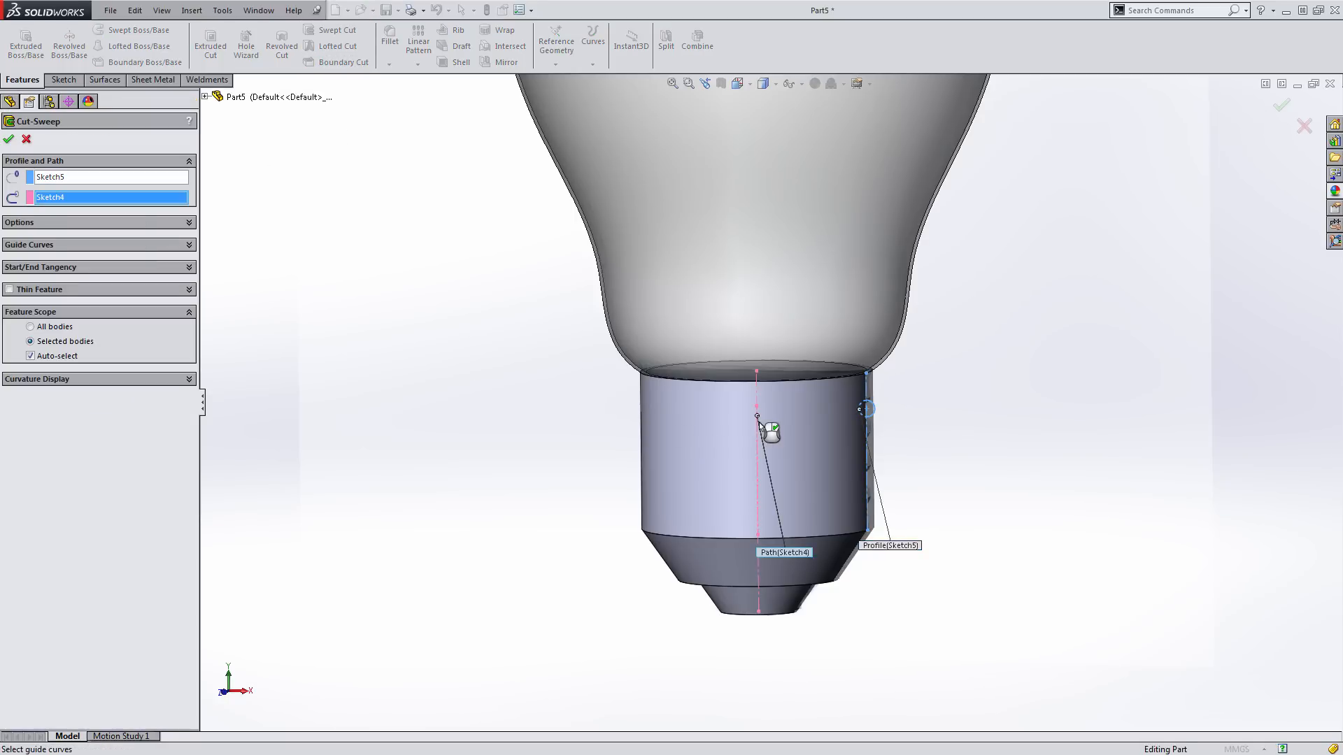
Set the swept cut's orientation to Twist Along Path, defined by turns, with 4 turns
{"action": "left_click", "coordinate": [148, 221]}
{"action": "left_click", "coordinate": [137, 254]}
{"action": "left_click", "coordinate": [87, 303]}
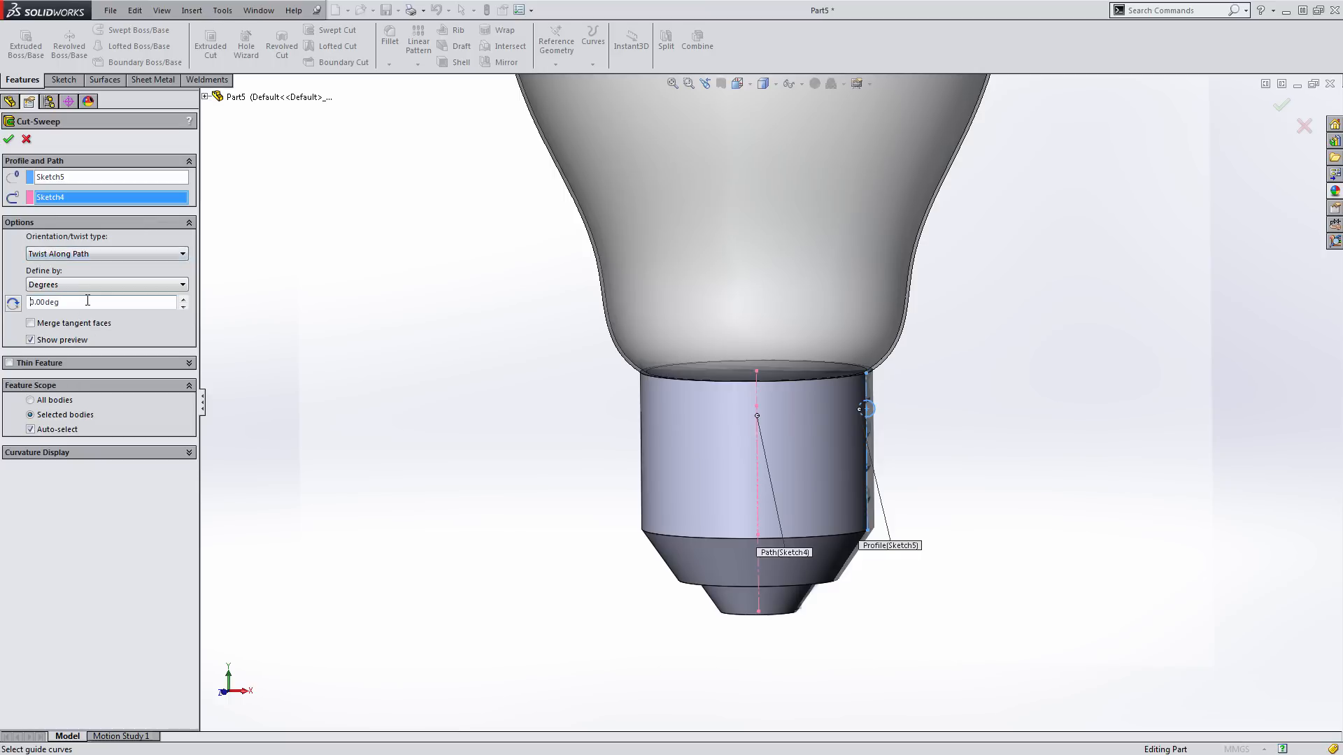
{"action": "left_click", "coordinate": [87, 285]}
{"action": "left_click", "coordinate": [73, 308]}
{"action": "type", "text": "4"}
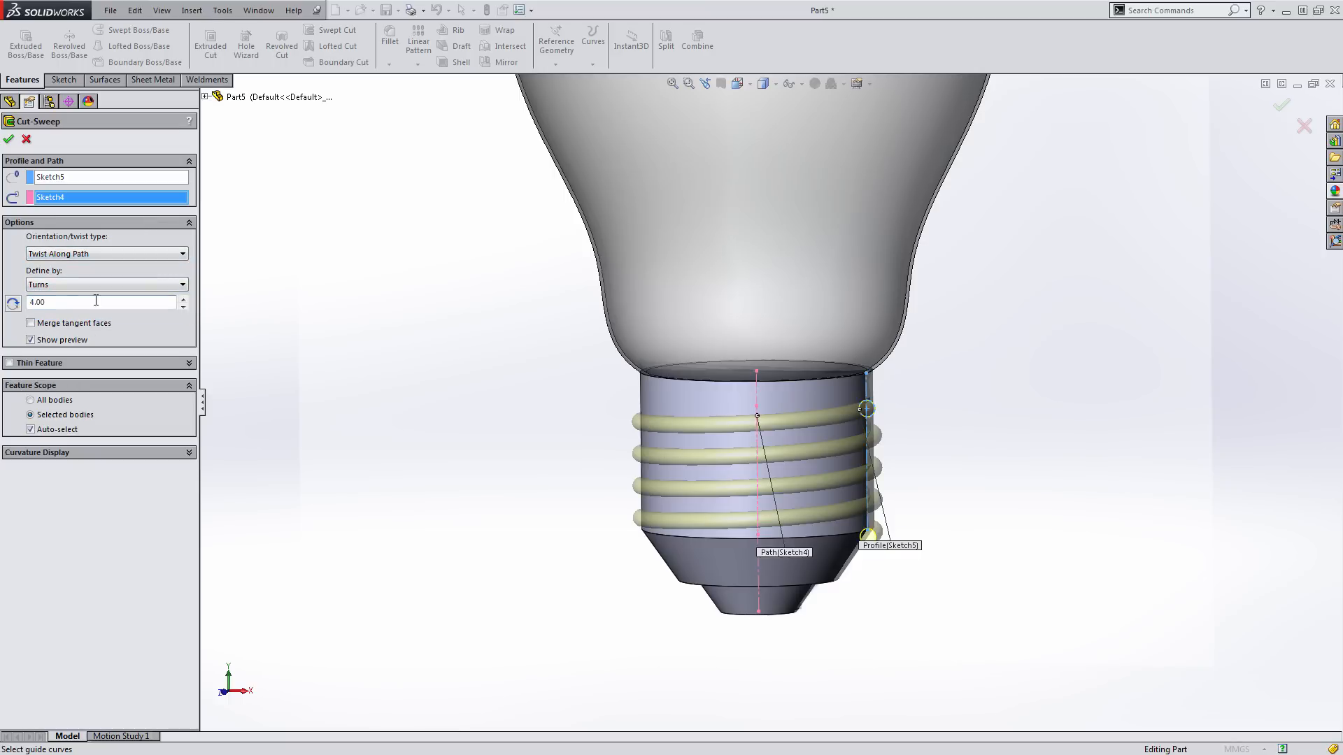
Try 3 and 5 turns for the swept cut's twist against the reference picture and return to 4 turns
{"action": "middle_click_drag", "start_coordinate": [404, 401], "coordinate": [443, 375]}
{"action": "left_click", "coordinate": [184, 307]}
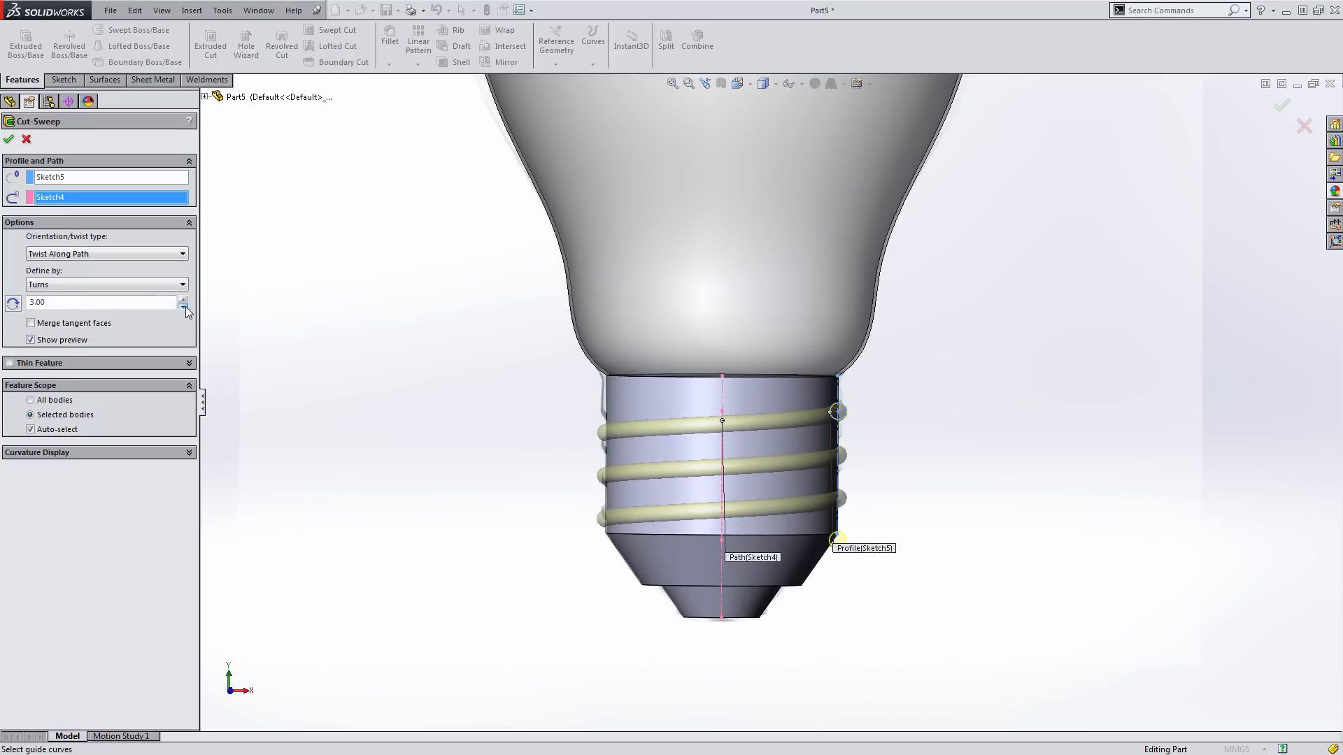
{"action": "left_click", "coordinate": [184, 298]}
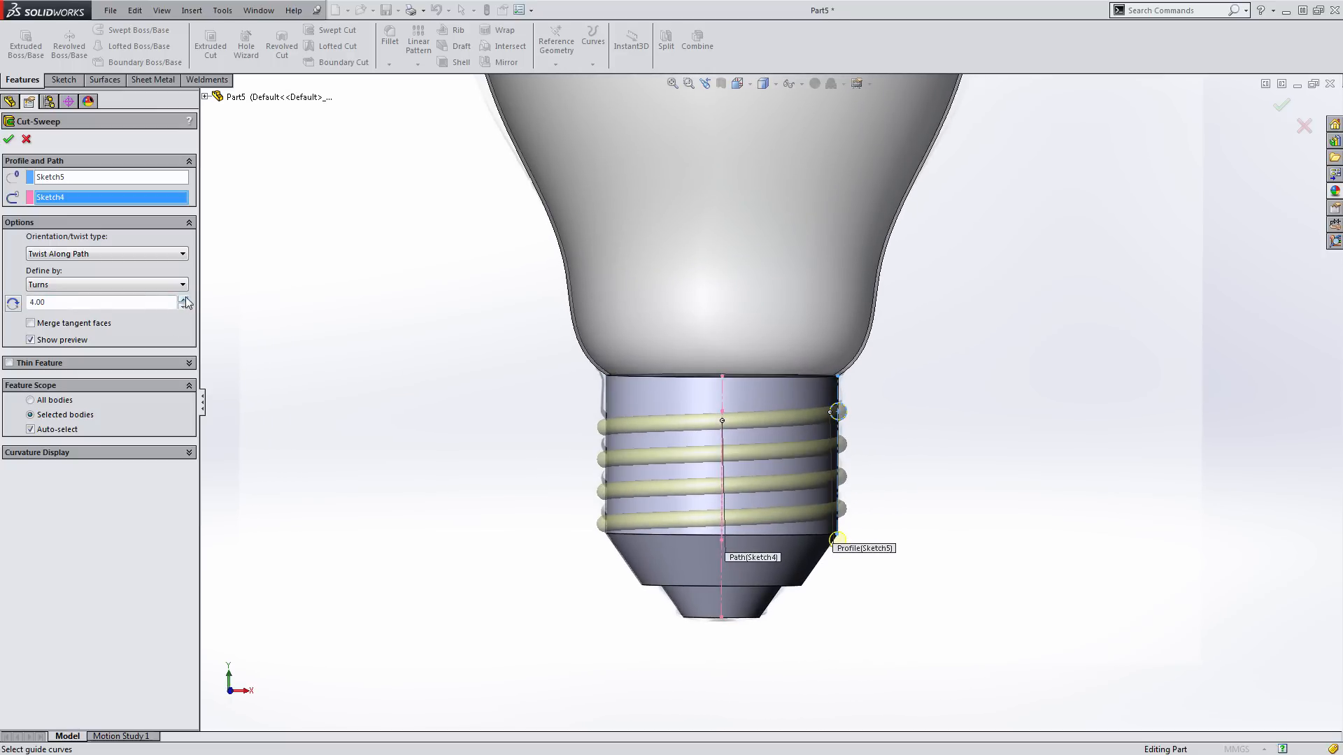
{"action": "left_click", "coordinate": [184, 298]}
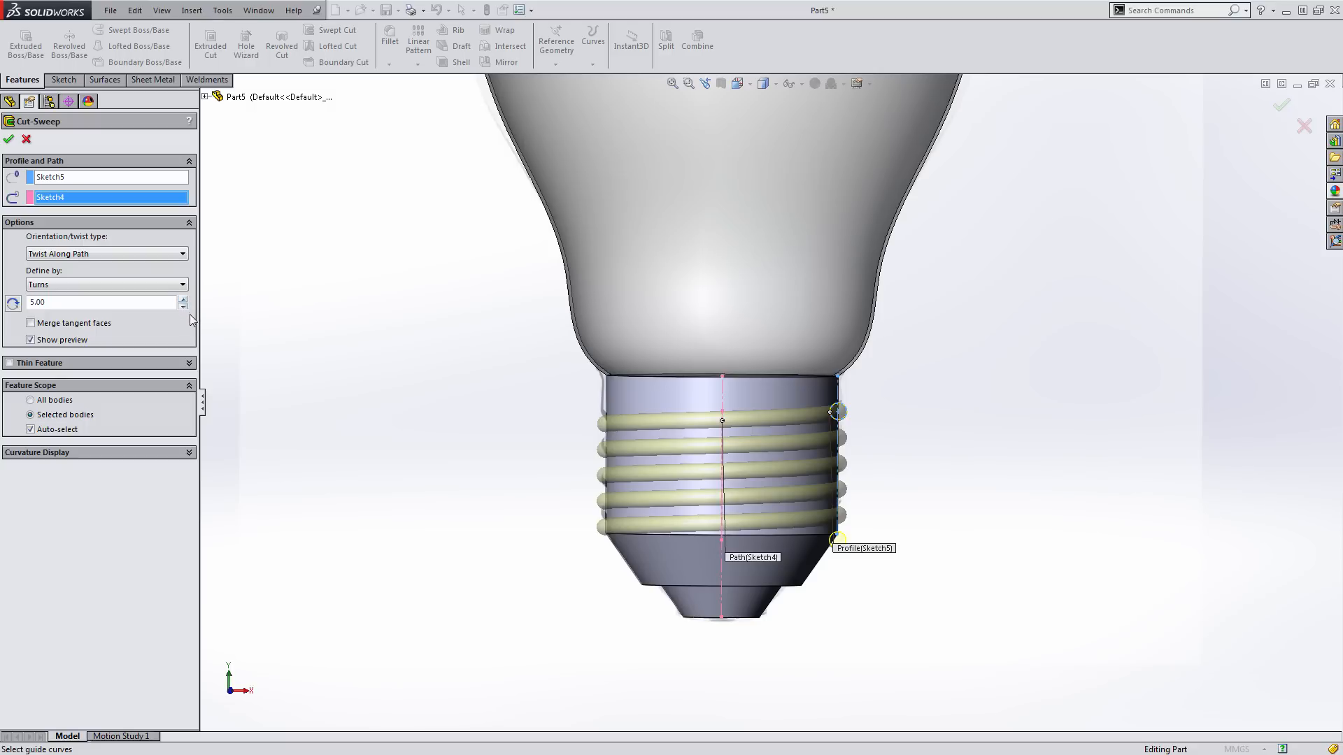
{"action": "left_click", "coordinate": [184, 307]}
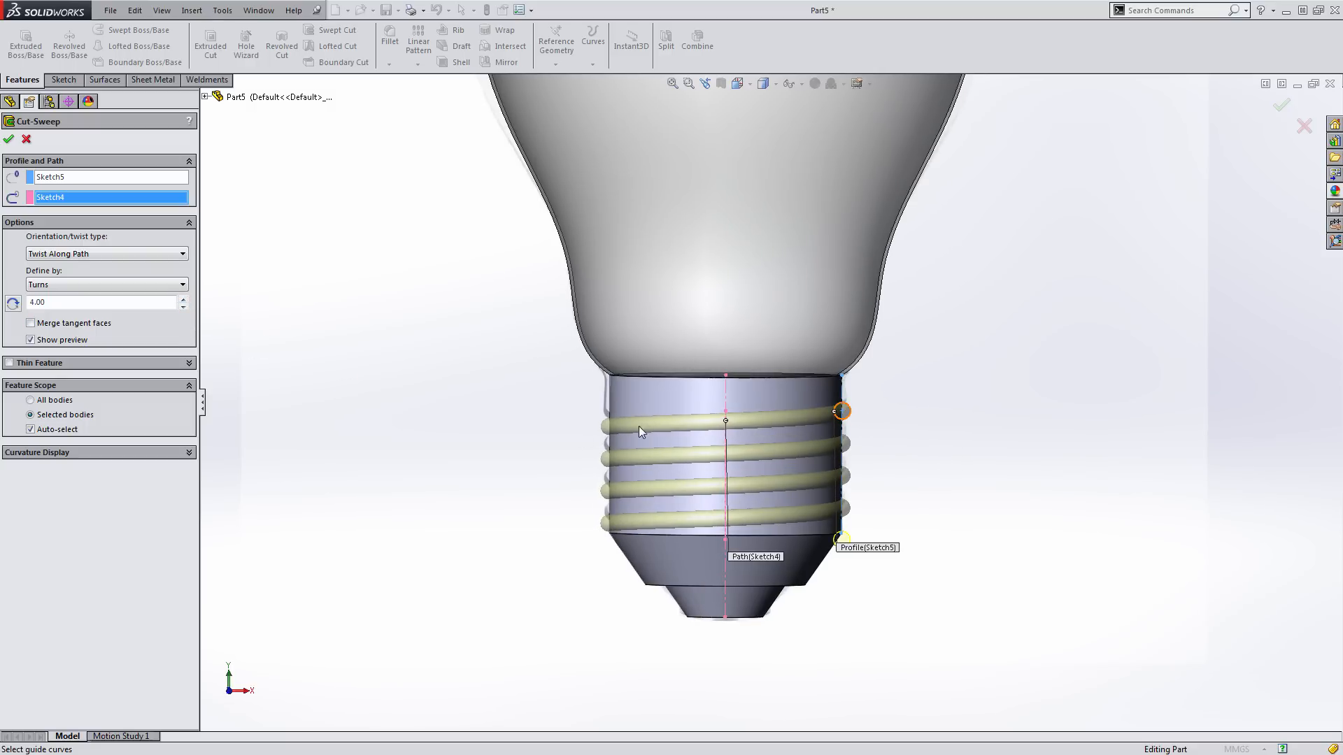
Check the twisted cut's start at the base's cone, complete the swept cut, and hide the Ref reference sketch
{"action": "scroll", "coordinate": [841, 540], "scroll_direction": "down", "scroll_amount": 10}
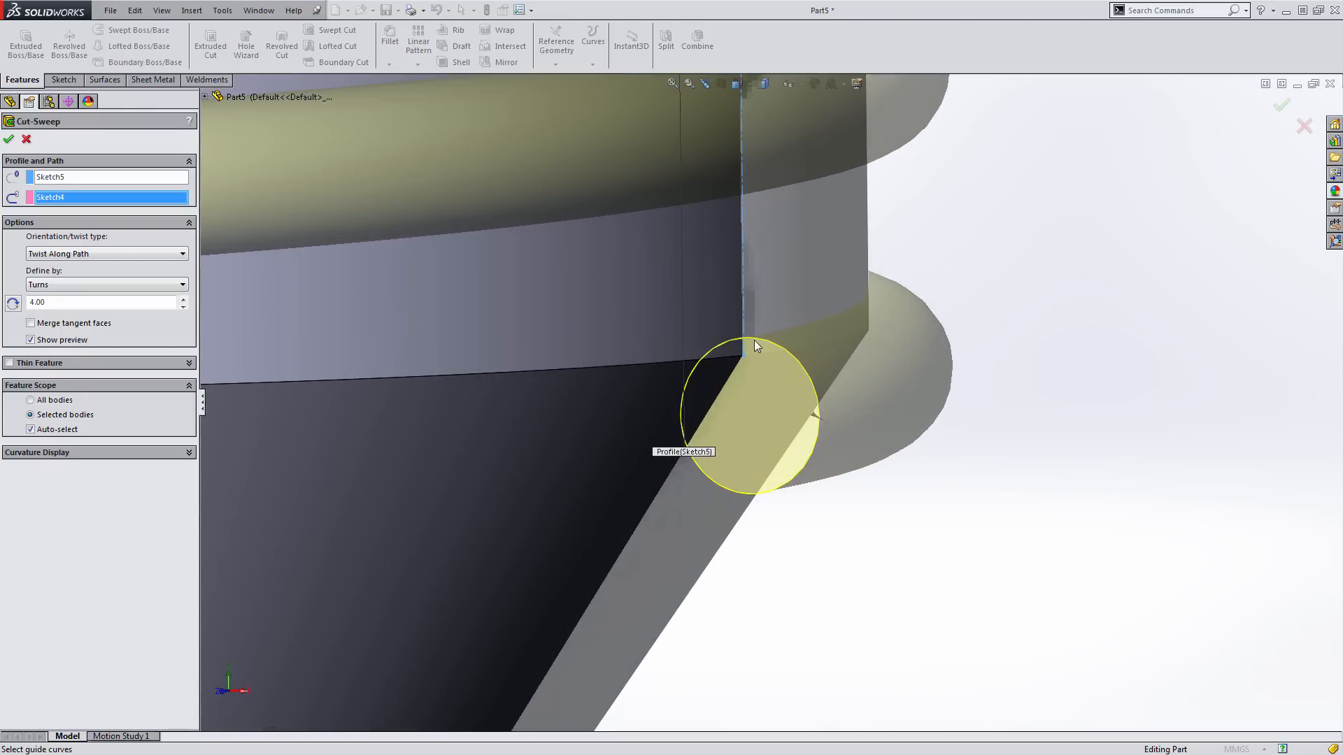
{"action": "middle_click_drag", "start_coordinate": [735, 357], "coordinate": [699, 412]}
{"action": "scroll", "coordinate": [699, 412], "scroll_direction": "up", "scroll_amount": 10}
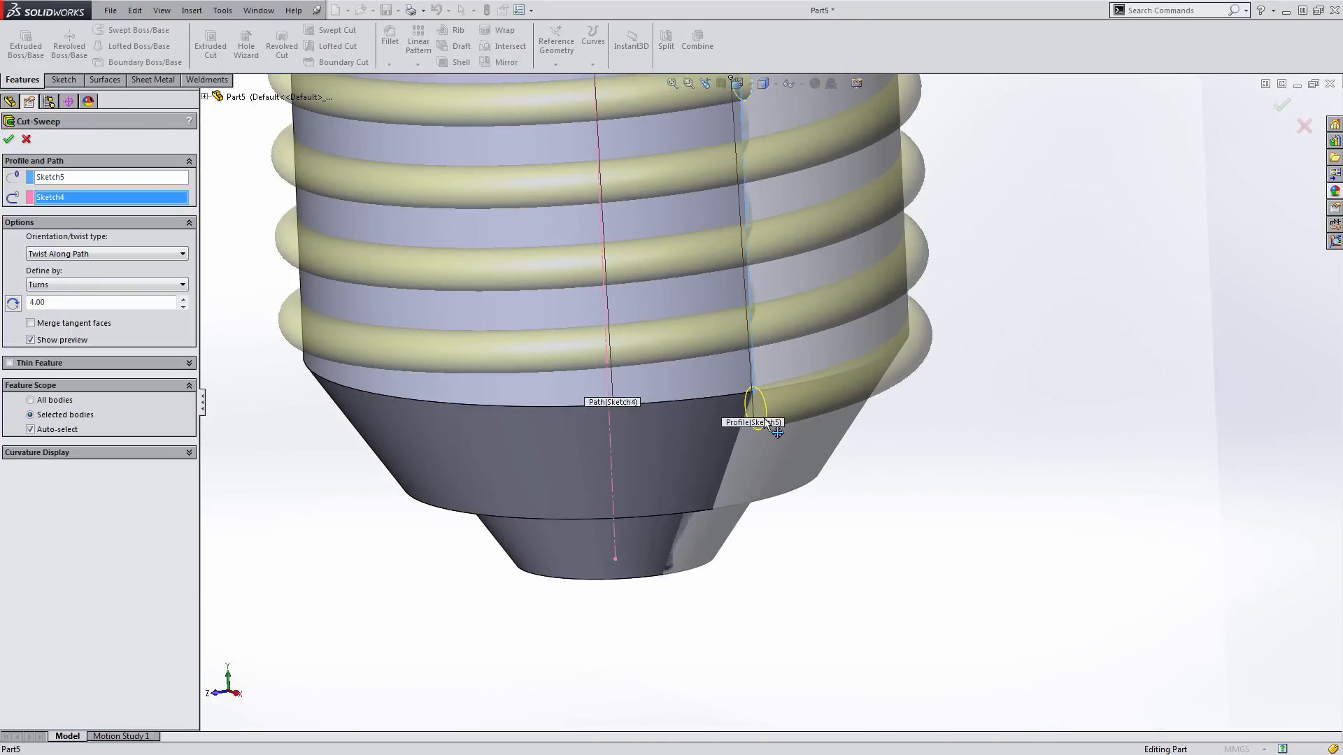
{"action": "scroll", "coordinate": [765, 420], "scroll_direction": "down", "scroll_amount": 1}
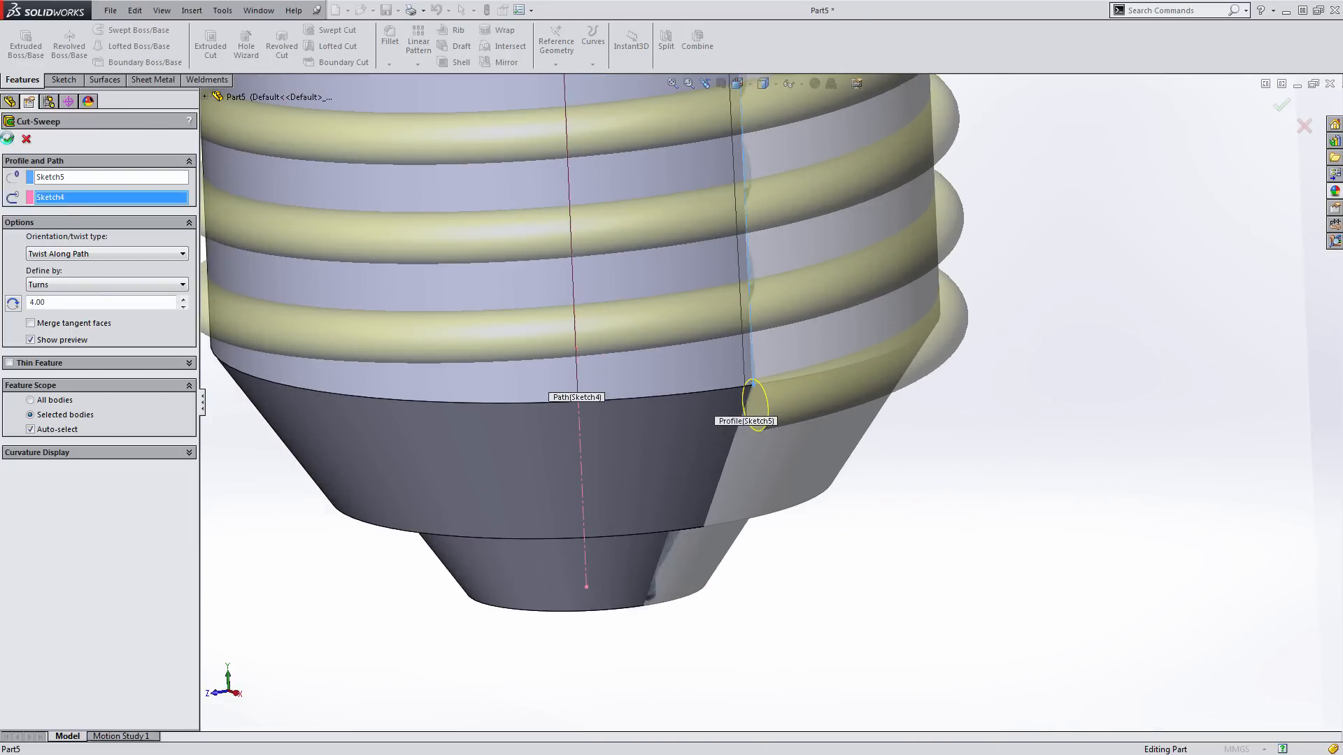
{"action": "key", "text": "Return"}
{"action": "mouse_move", "coordinate": [890, 455]}
{"action": "middle_mouse_down"}
{"action": "mouse_move", "coordinate": [816, 435]}
{"action": "mouse_move", "coordinate": [683, 455]}
{"action": "mouse_move", "coordinate": [702, 441]}
{"action": "mouse_move", "coordinate": [671, 404]}
{"action": "mouse_move", "coordinate": [273, 402]}
{"action": "middle_mouse_up"}
{"action": "left_click", "coordinate": [165, 308]}
{"action": "left_click", "coordinate": [151, 307]}
Set the length of the swept cut's vertical path line to 220 mm and rebuild the part
{"action": "left_click", "coordinate": [7, 383]}
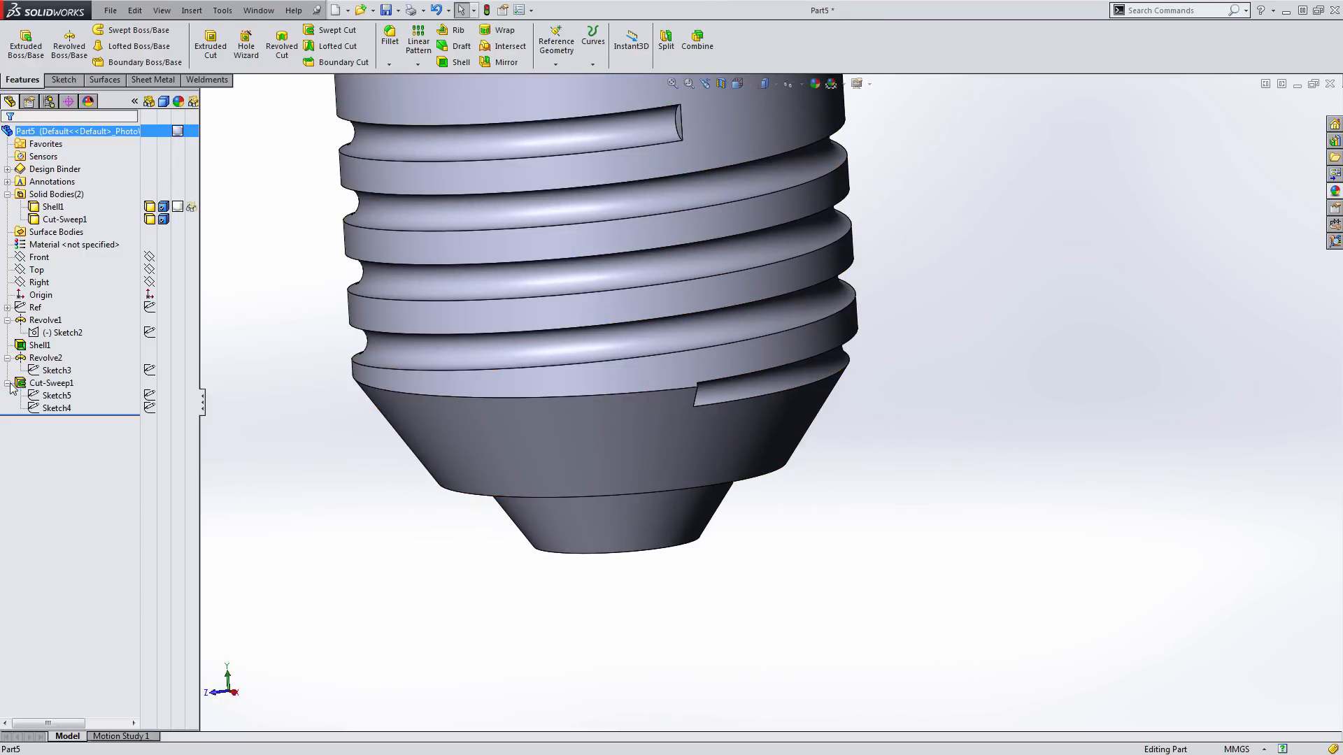
{"action": "left_click", "coordinate": [40, 408]}
{"action": "key", "text": "ctrl+8"}
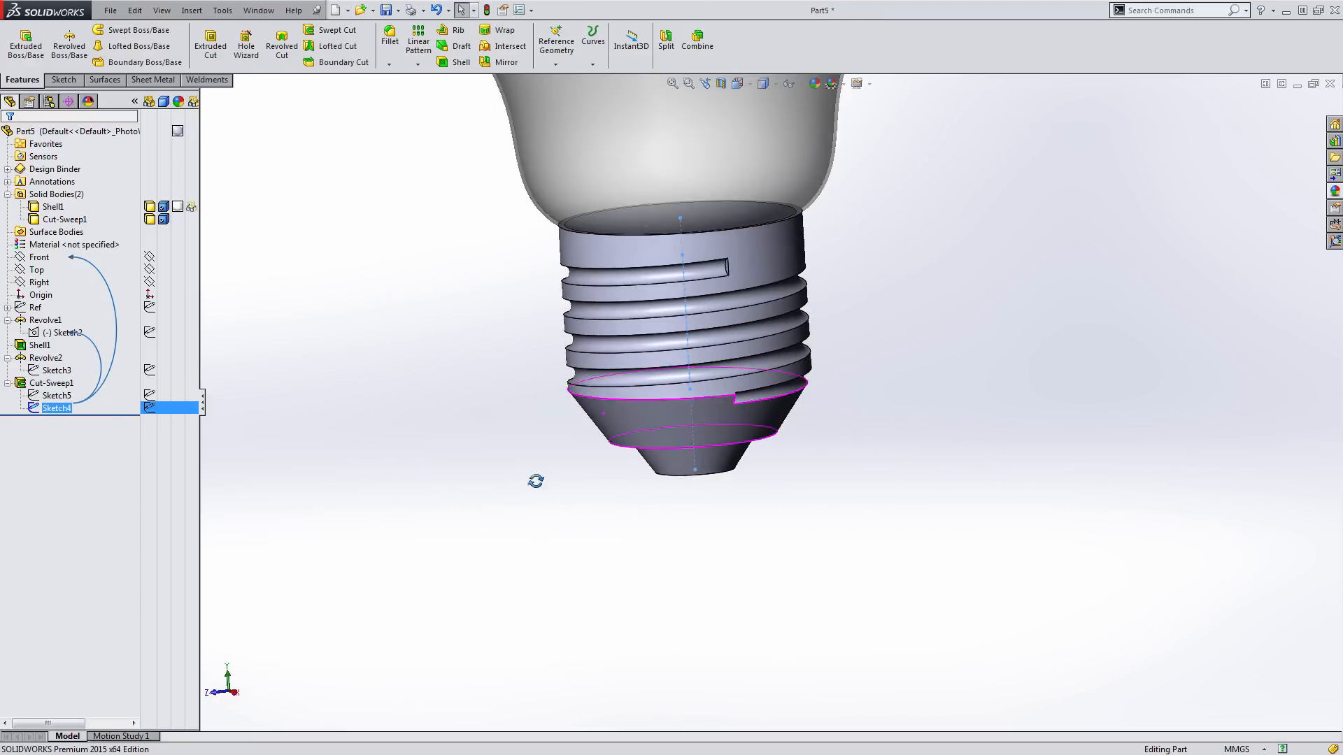
{"action": "double_click", "coordinate": [36, 410]}
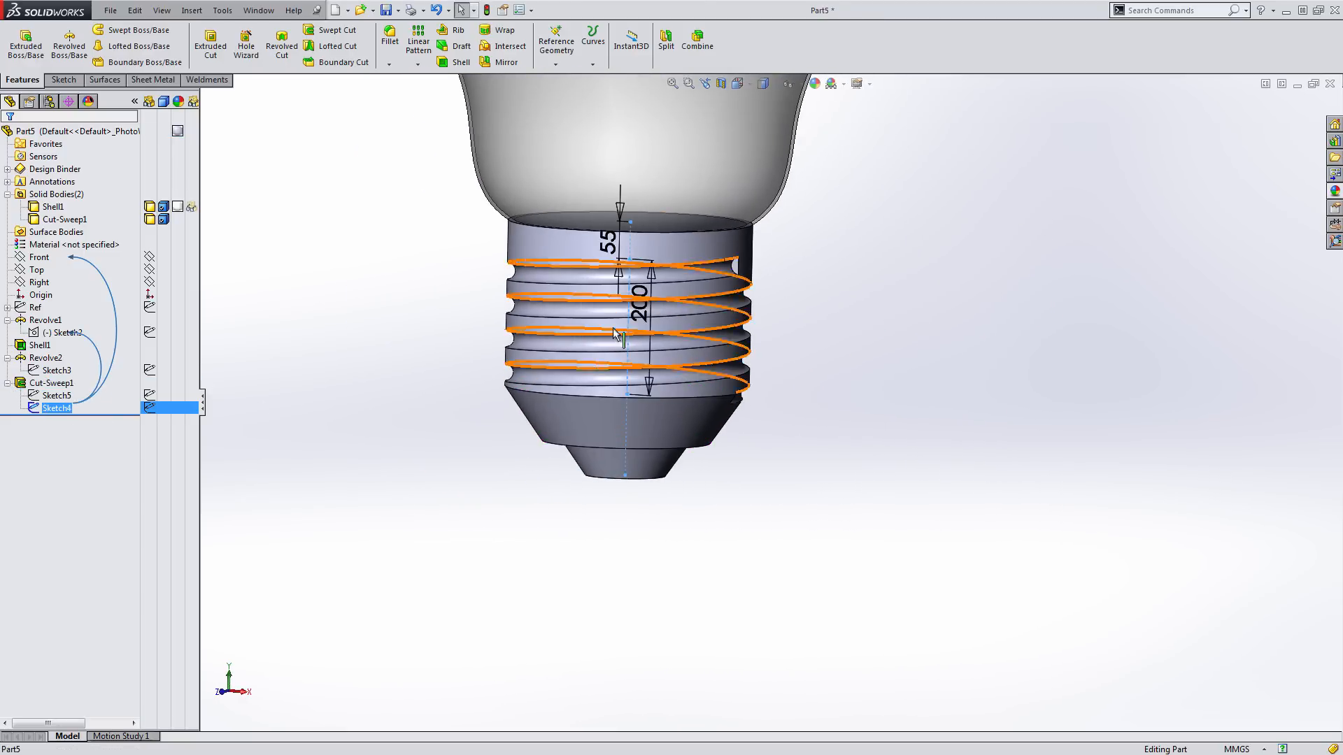
{"action": "double_click", "coordinate": [635, 300]}
{"action": "type", "text": "220"}
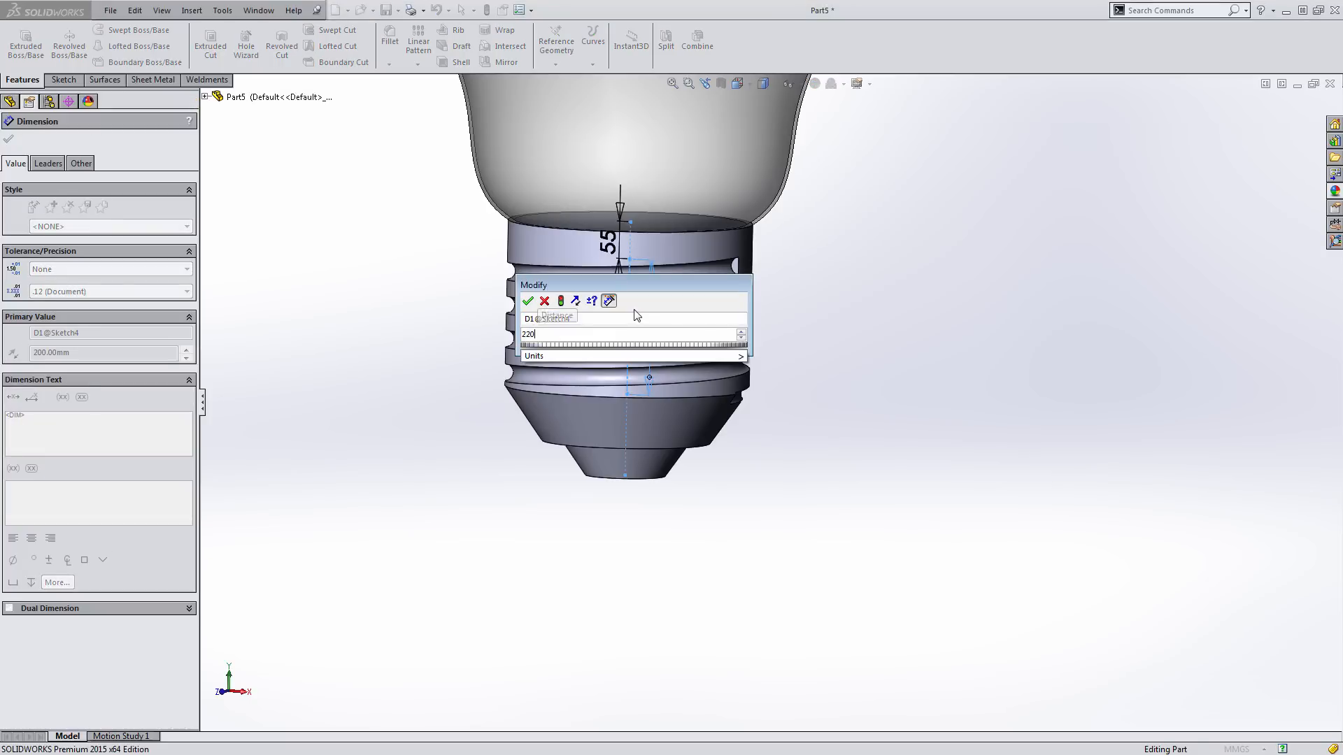
{"action": "key", "text": "Return"}
{"action": "left_click", "coordinate": [487, 10]}
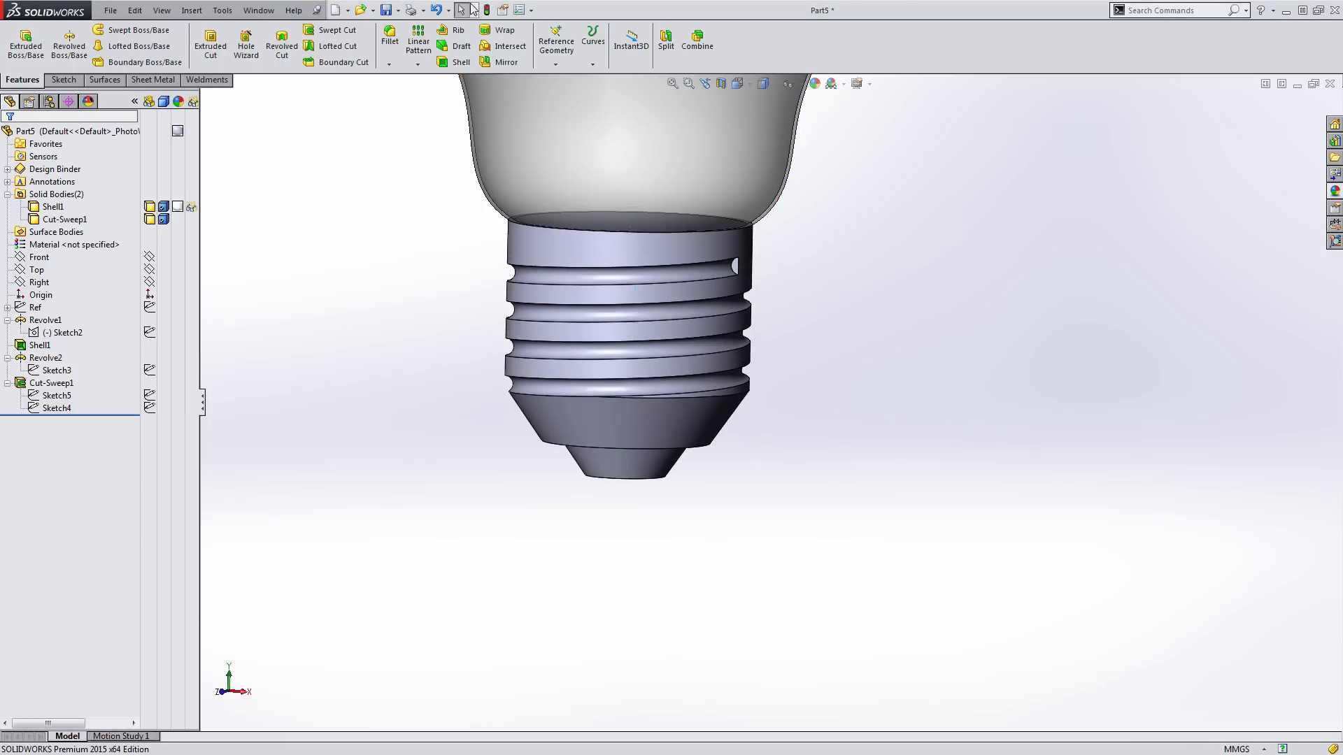
Examine the thread around the screw base, especially where the groove runs out into the lower cone
{"action": "middle_click_drag", "start_coordinate": [869, 359], "coordinate": [632, 453]}
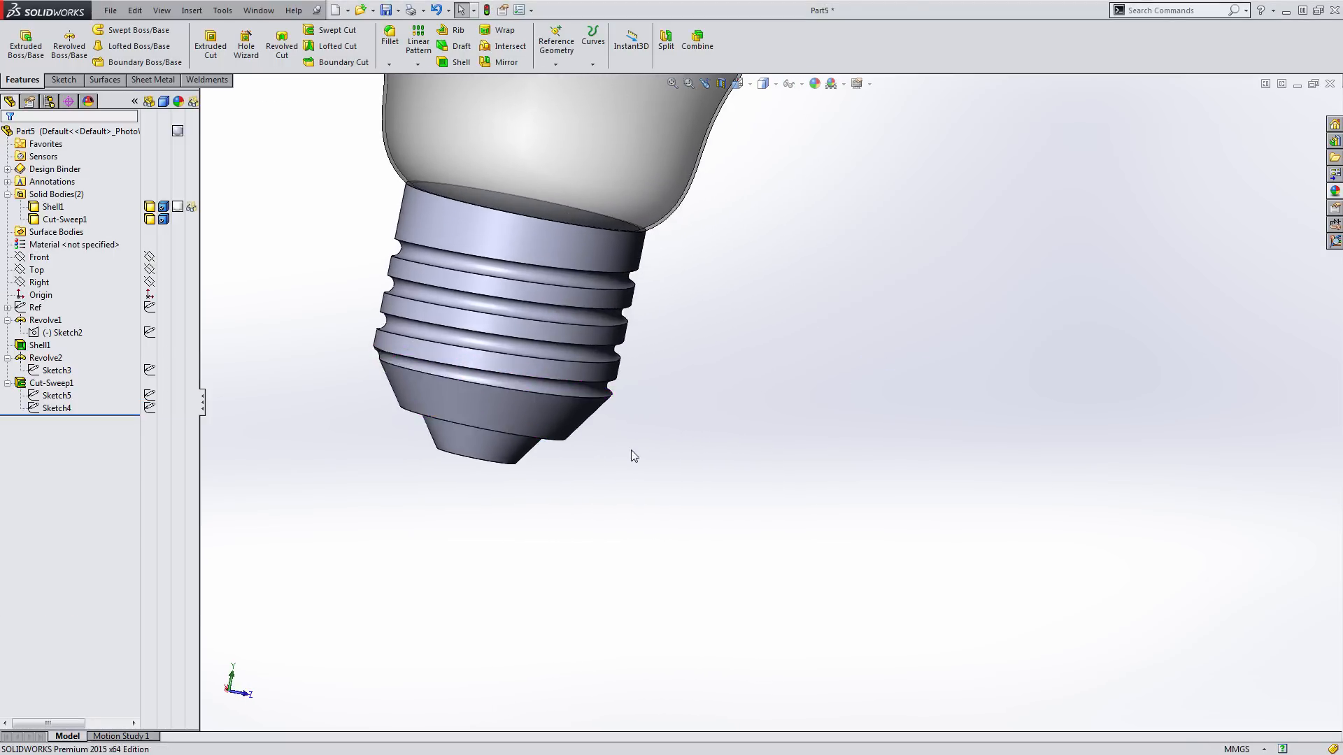
{"action": "middle_click_drag", "start_coordinate": [483, 346], "coordinate": [630, 390]}
{"action": "scroll", "coordinate": [374, 354], "scroll_direction": "down", "scroll_amount": 3}
{"action": "scroll", "coordinate": [374, 354], "scroll_direction": "down", "scroll_amount": 1}
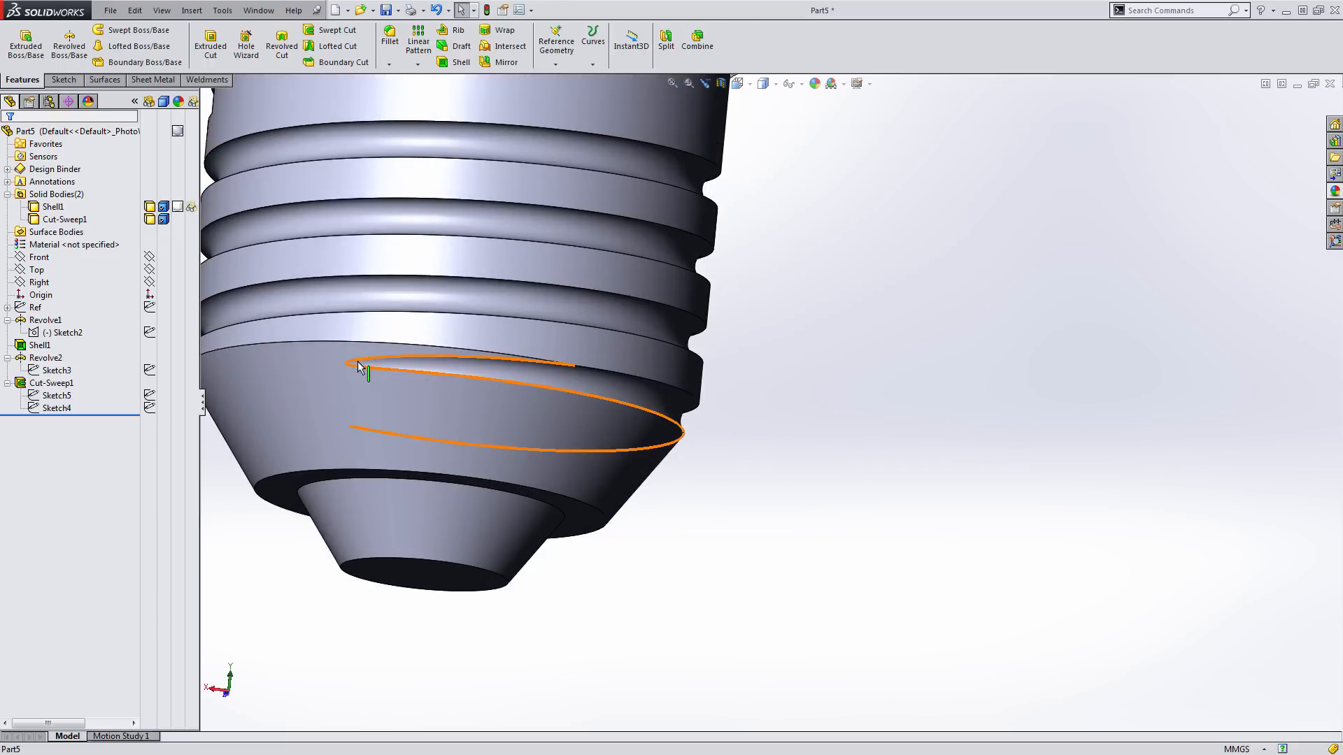
{"action": "scroll", "coordinate": [577, 375], "scroll_direction": "up", "scroll_amount": 2}
{"action": "scroll", "coordinate": [578, 376], "scroll_direction": "up", "scroll_amount": 3}
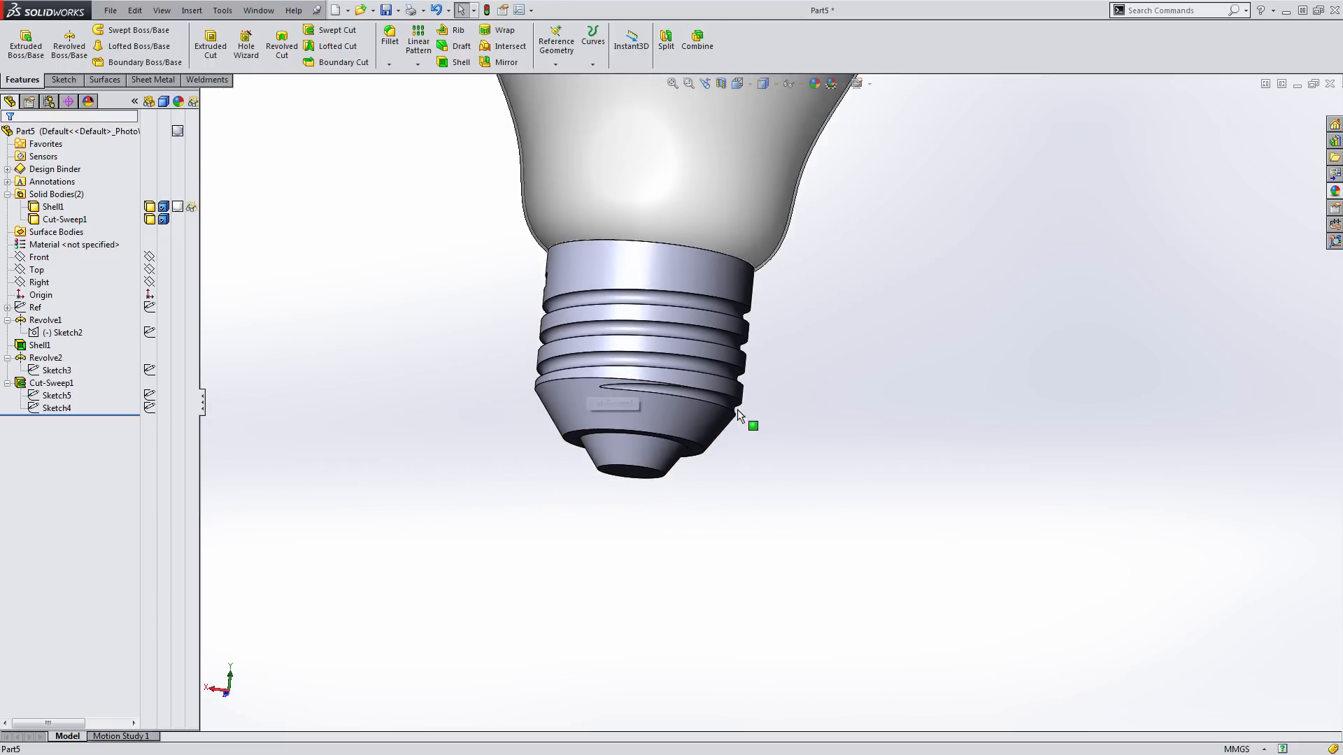
{"action": "middle_click_drag", "start_coordinate": [737, 409], "coordinate": [580, 387]}
{"action": "scroll", "coordinate": [767, 403], "scroll_direction": "up", "scroll_amount": 3}
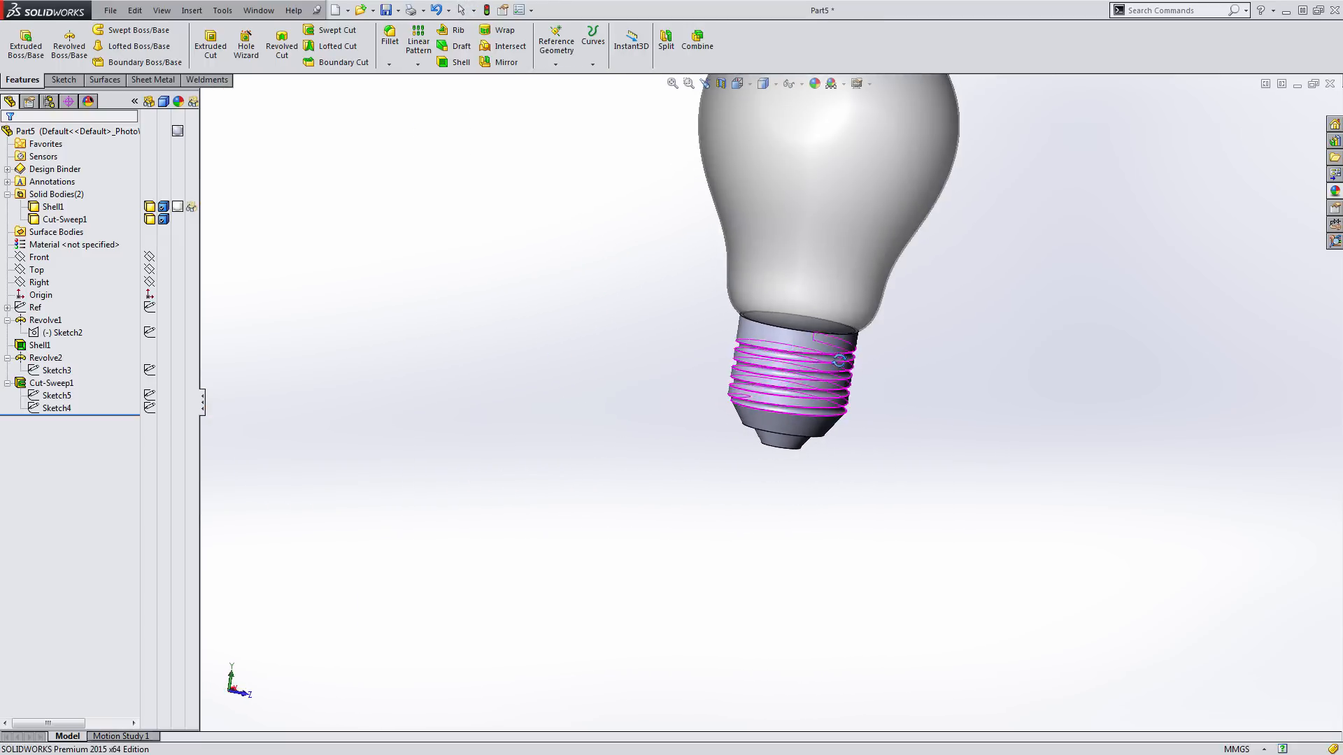
{"action": "scroll", "coordinate": [865, 387], "scroll_direction": "down", "scroll_amount": 2}
Set the diameter of the thread cut's profile circle to 32 mm and rebuild the part
{"action": "key", "text": "ctrl+1"}
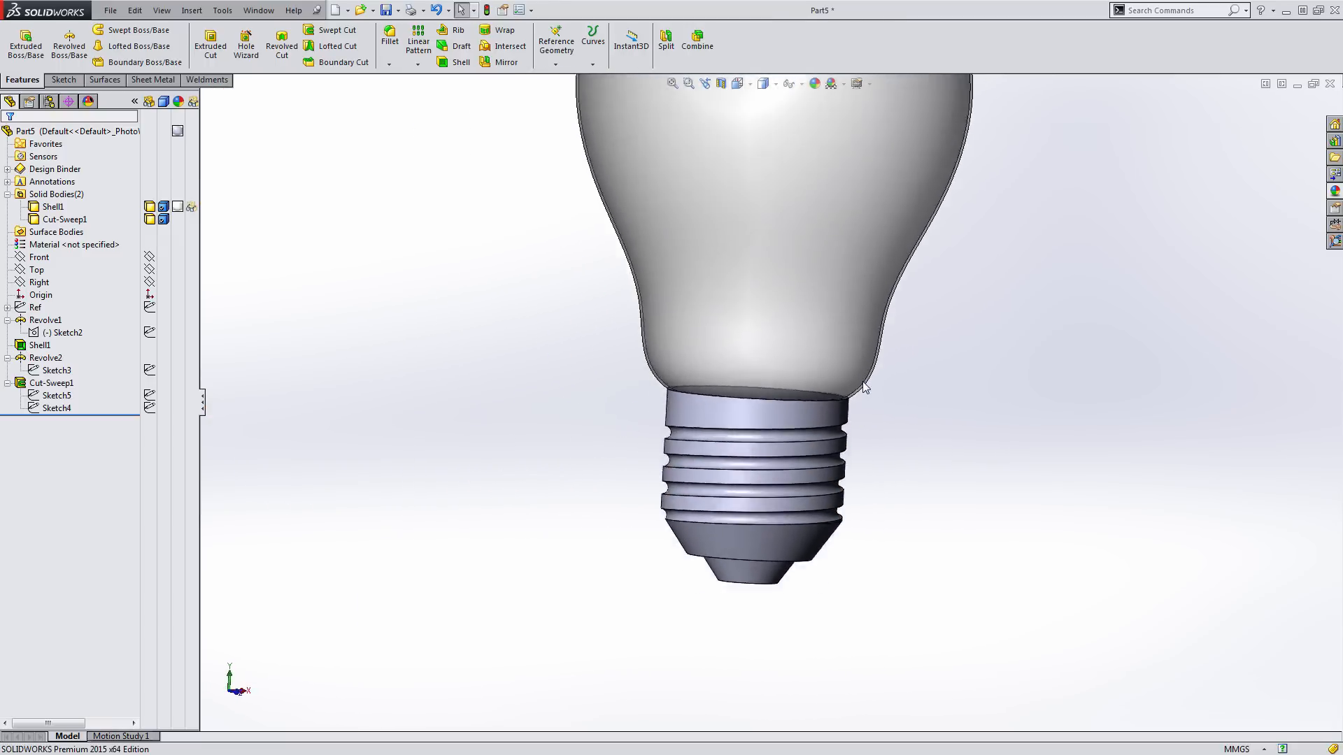
{"action": "left_click", "coordinate": [54, 396]}
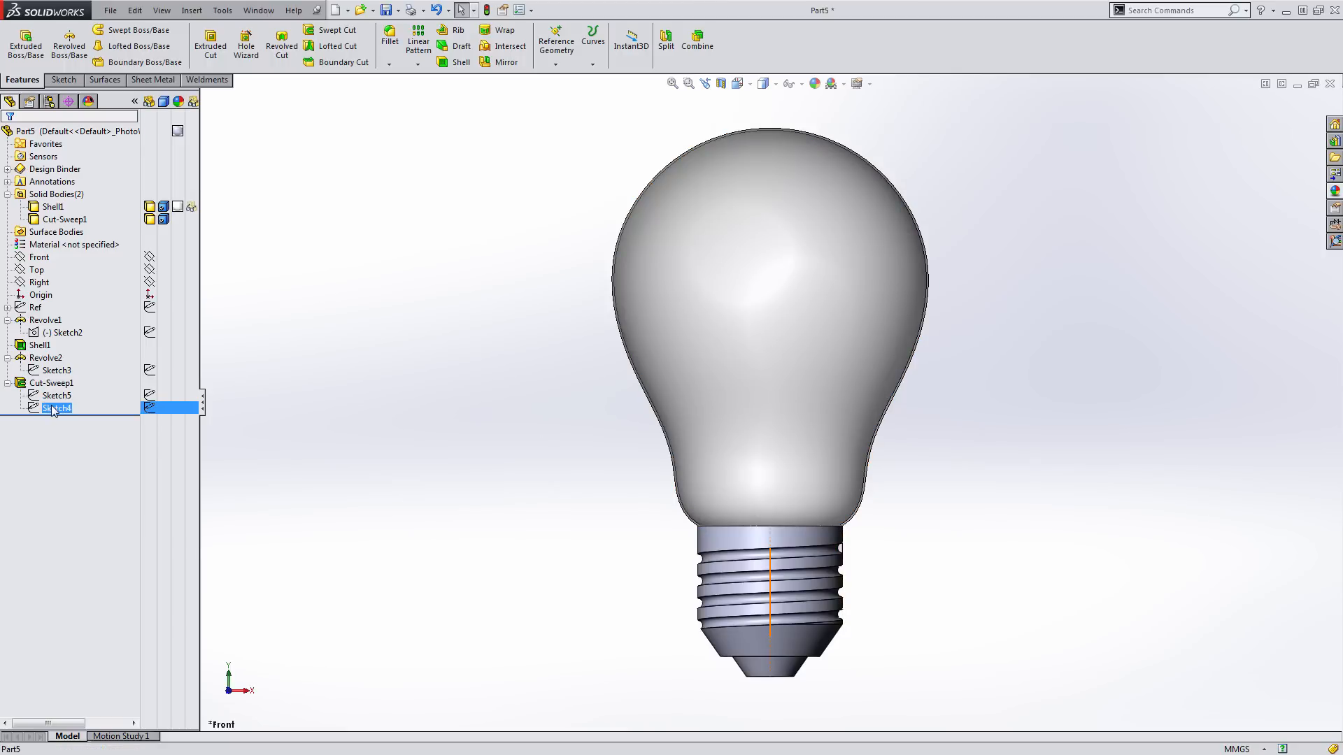
{"action": "scroll", "coordinate": [845, 559], "scroll_direction": "down", "scroll_amount": 8}
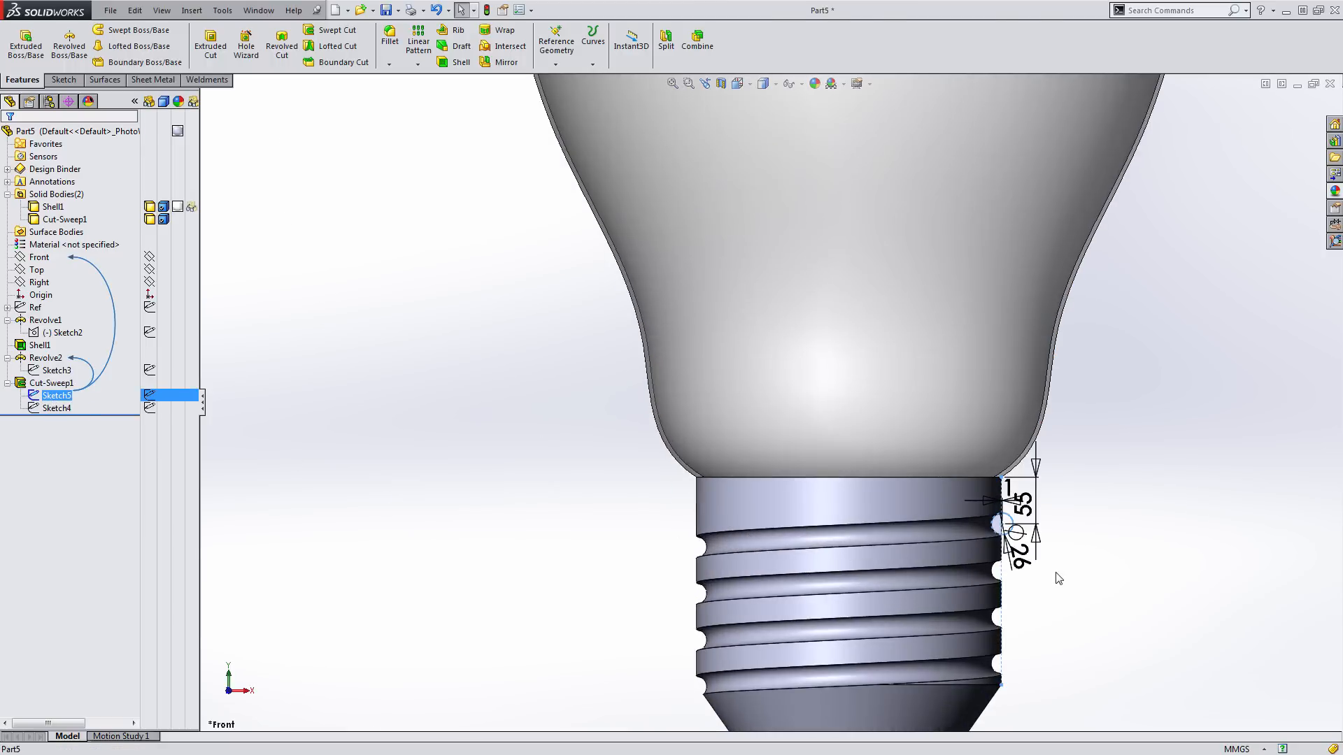
{"action": "left_click", "coordinate": [836, 456]}
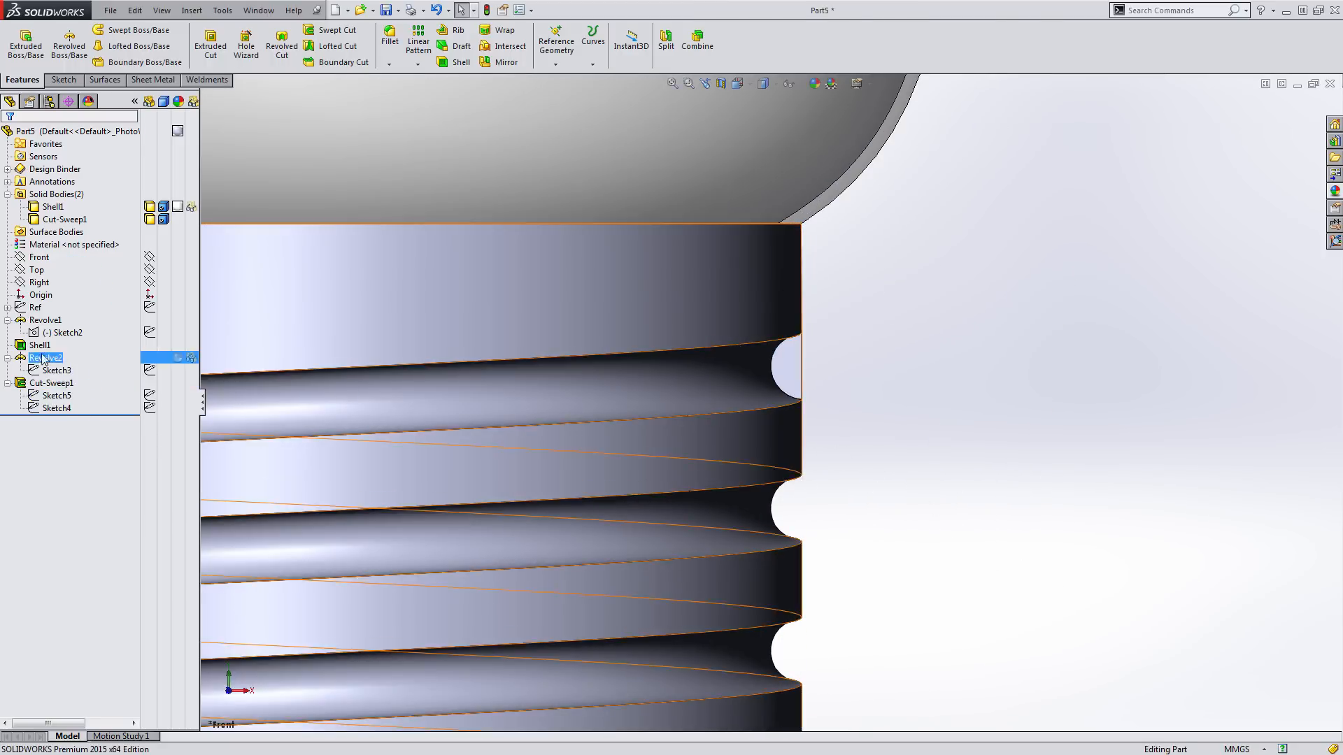
{"action": "left_click", "coordinate": [55, 396]}
{"action": "double_click", "coordinate": [833, 449]}
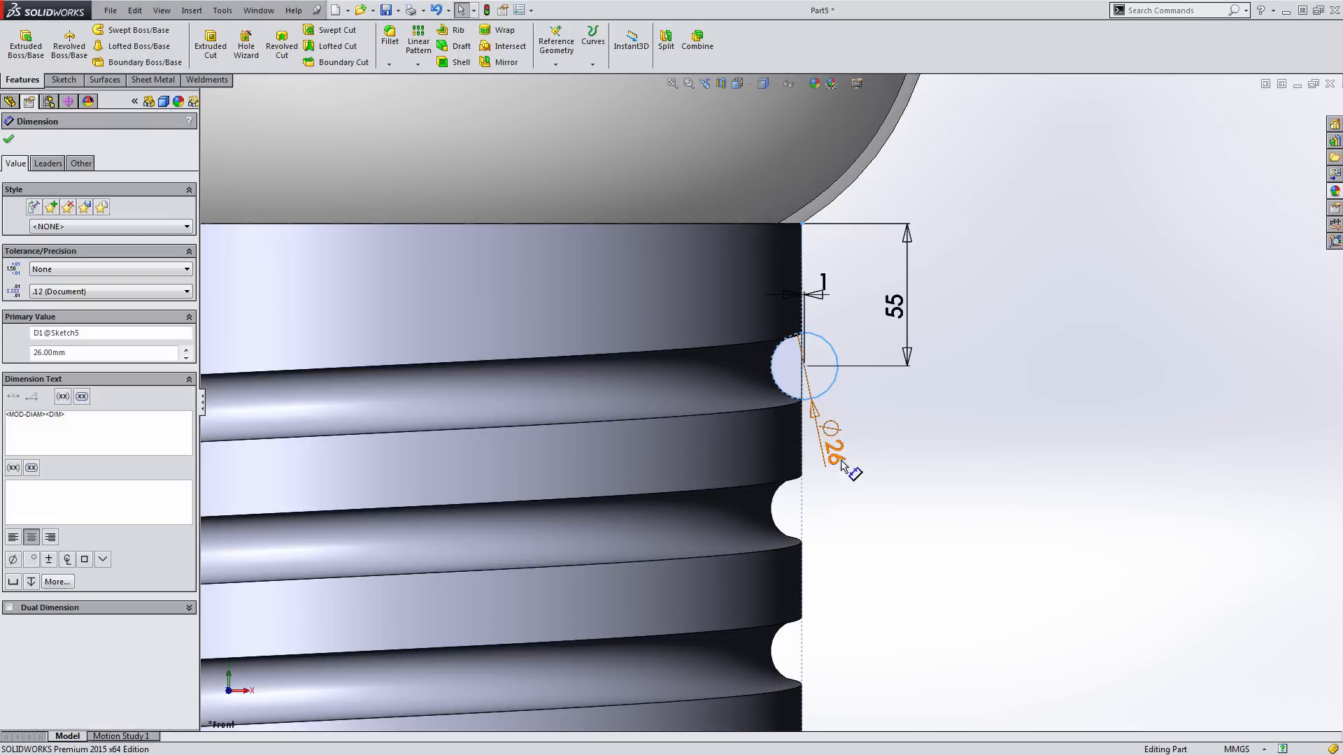
{"action": "type", "text": "32"}
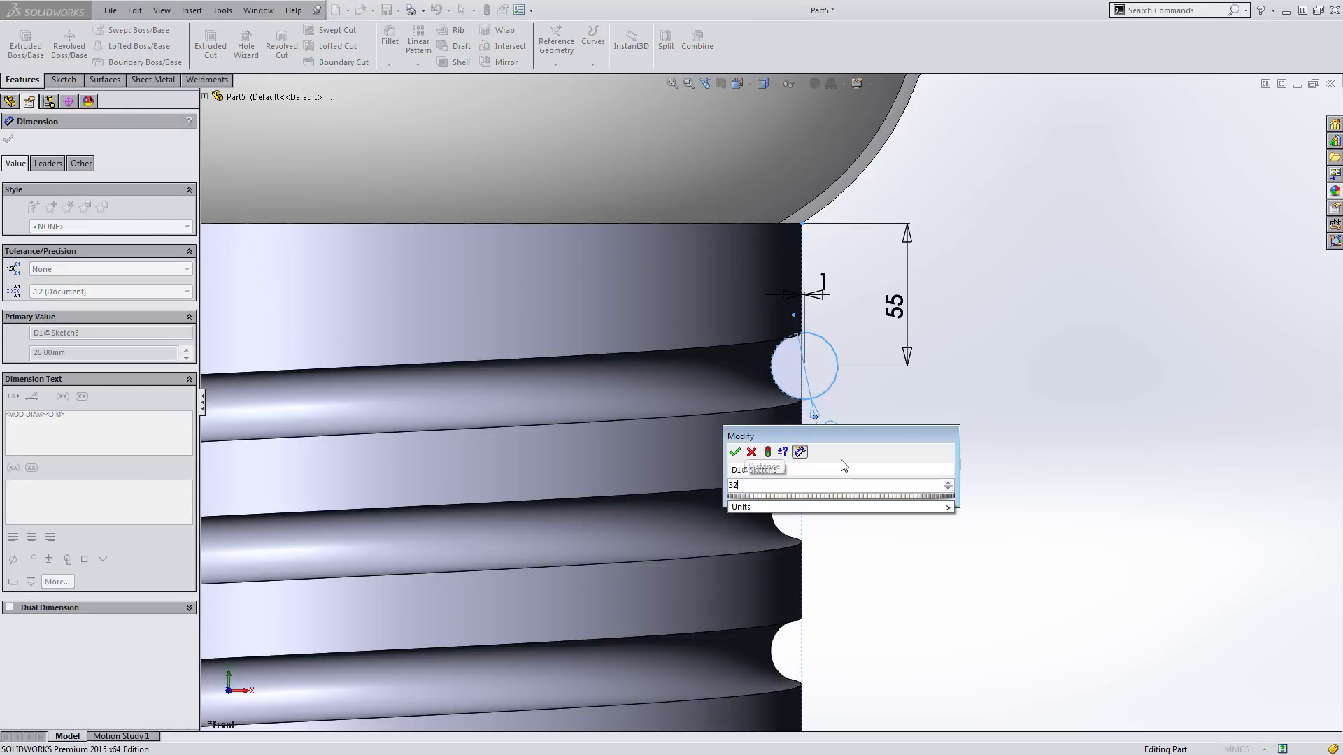
{"action": "left_click", "coordinate": [769, 454]}
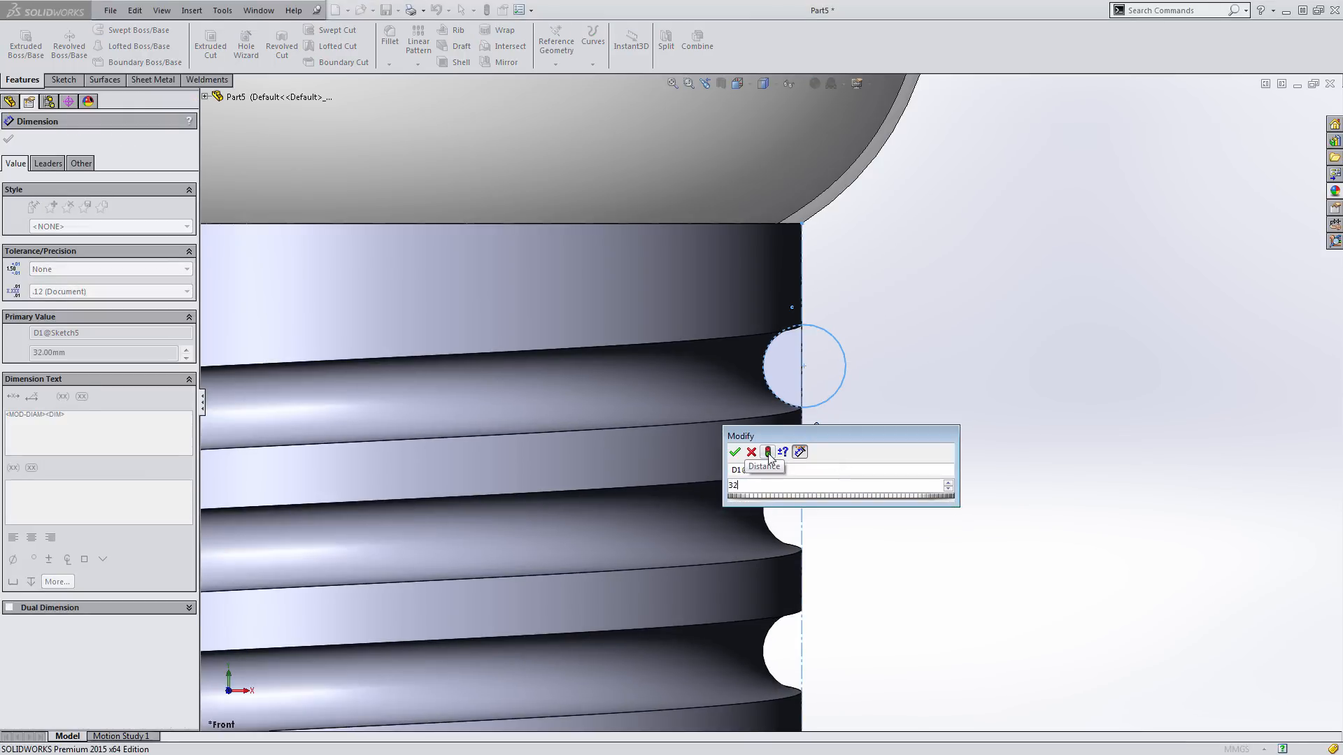
{"action": "left_click", "coordinate": [734, 454]}
{"action": "left_click", "coordinate": [877, 386]}
{"action": "scroll", "coordinate": [883, 405], "scroll_direction": "up", "scroll_amount": 6}
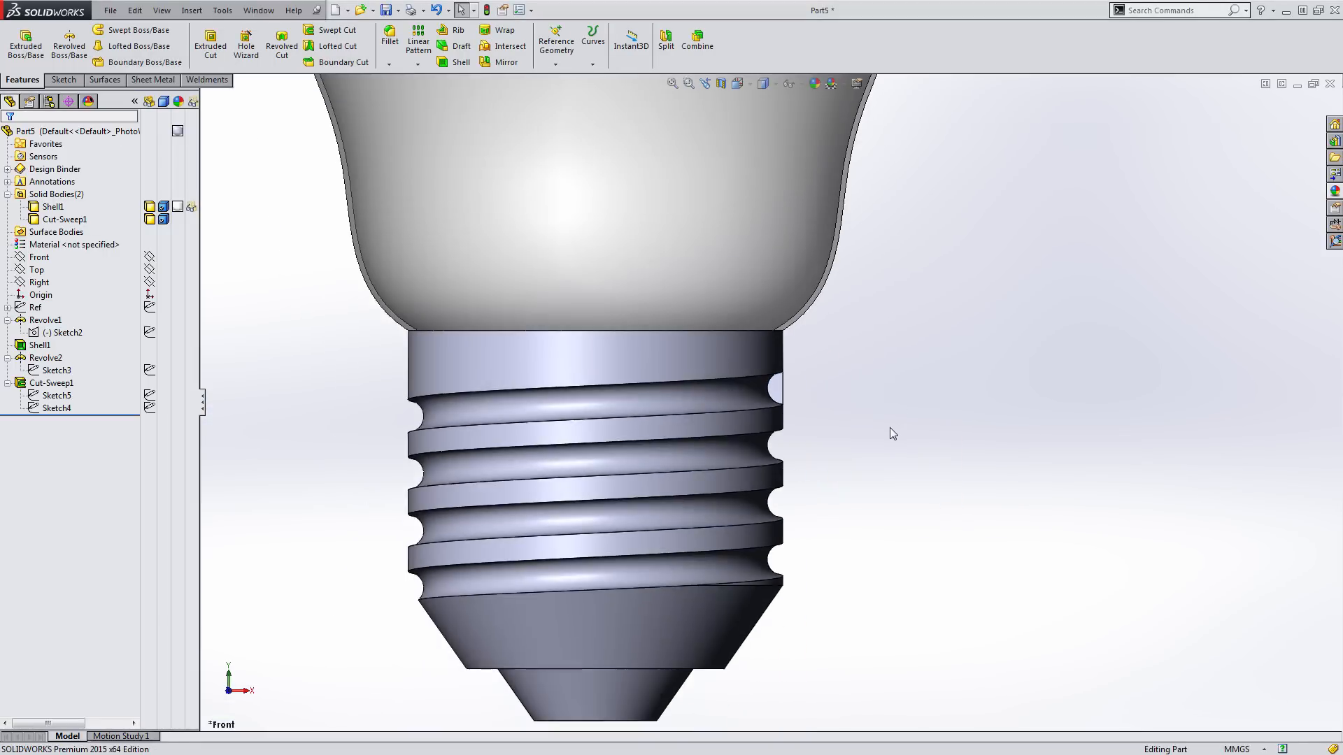
Fillet the upper and lower helical edges of the thread groove with a 10 mm radius
{"action": "middle_click_drag", "start_coordinate": [867, 424], "coordinate": [468, 385]}
{"action": "left_click", "coordinate": [36, 269]}
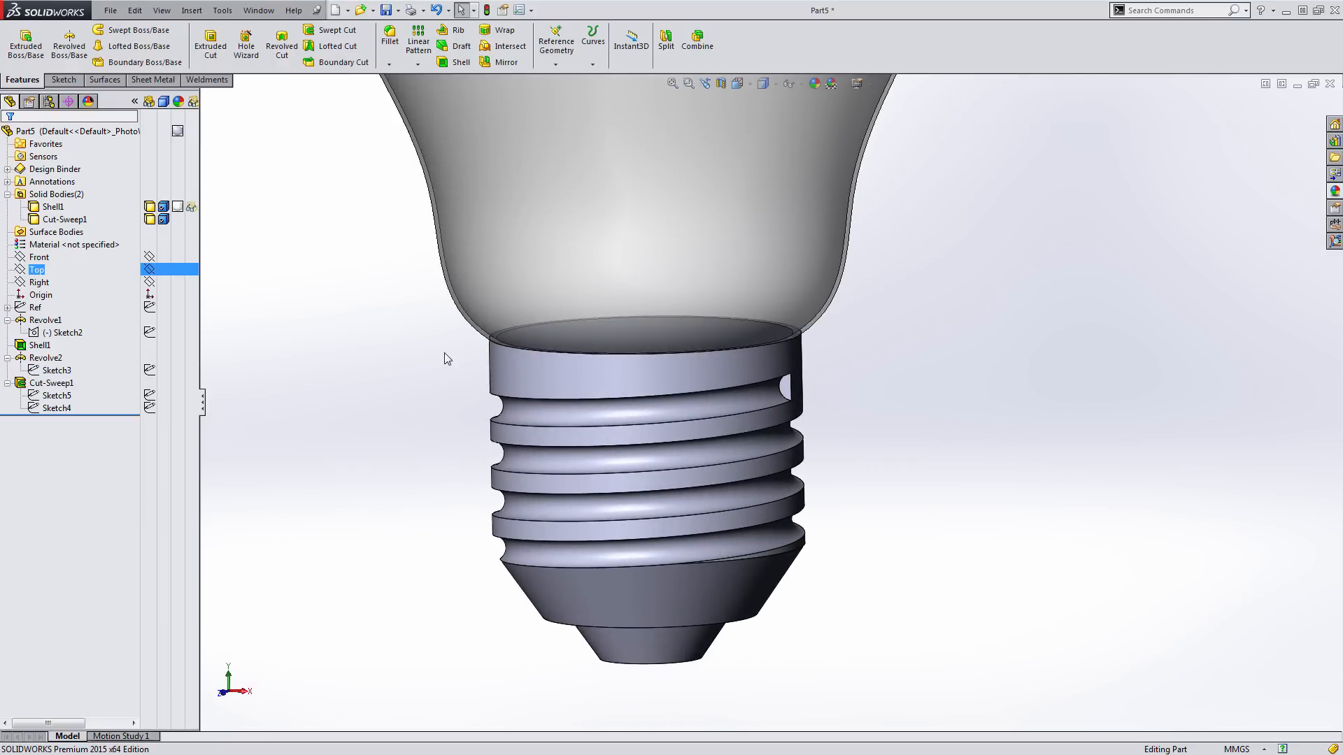
{"action": "middle_click_drag", "start_coordinate": [651, 410], "coordinate": [769, 406]}
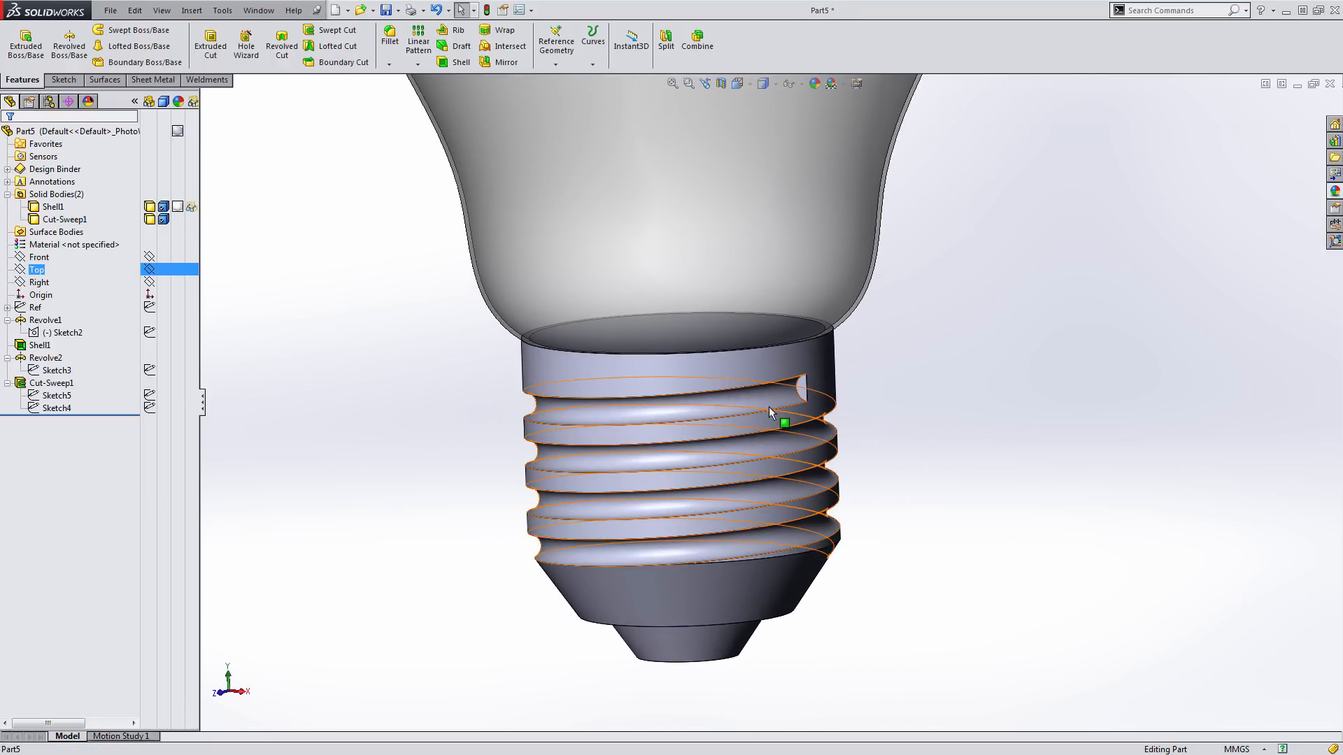
{"action": "scroll", "coordinate": [771, 403], "scroll_direction": "down", "scroll_amount": 3}
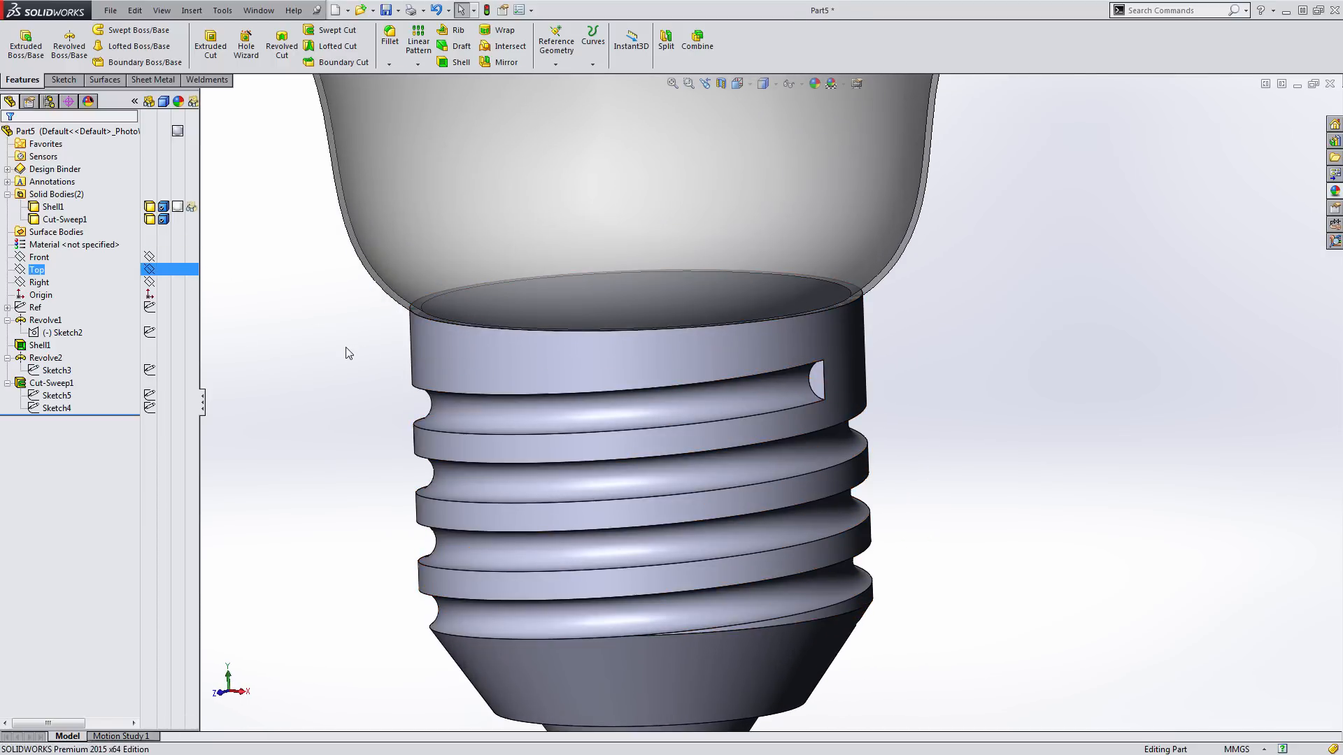
{"action": "left_click", "coordinate": [390, 41]}
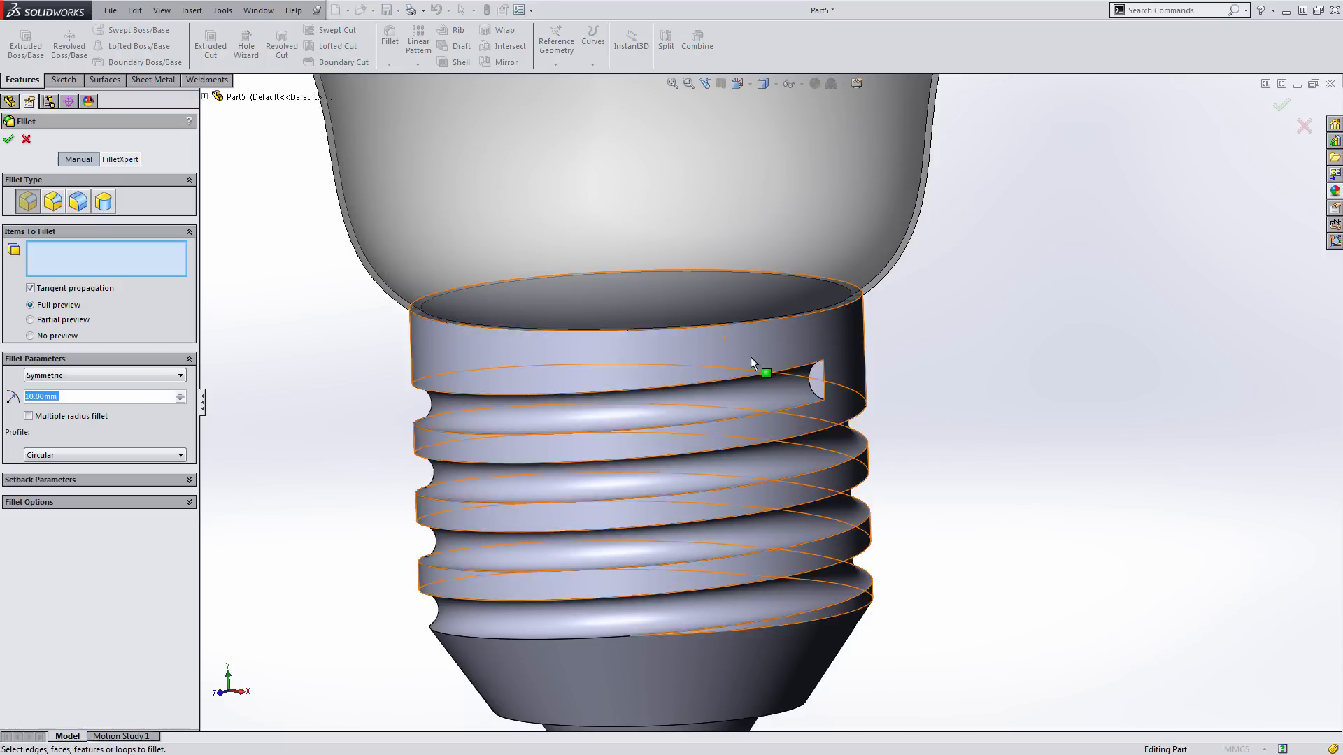
{"action": "left_click", "coordinate": [797, 369]}
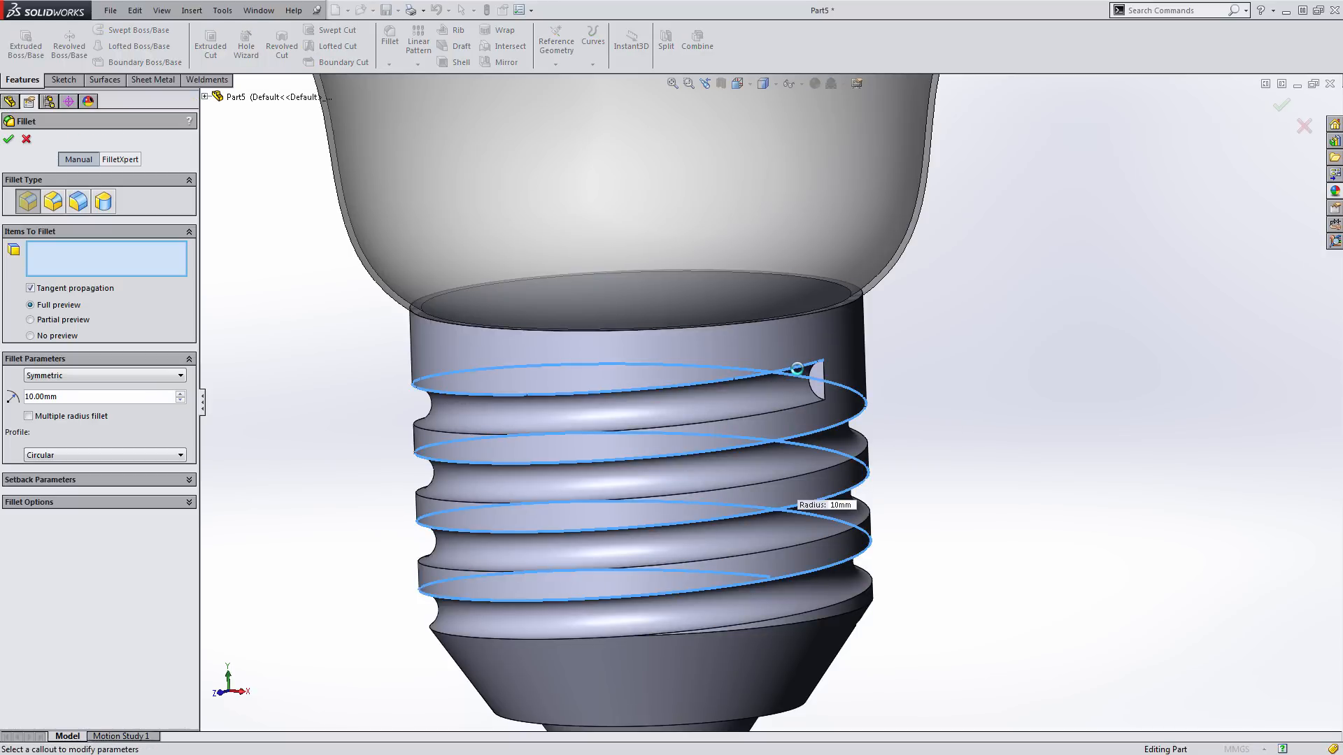
{"action": "left_click", "coordinate": [803, 407]}
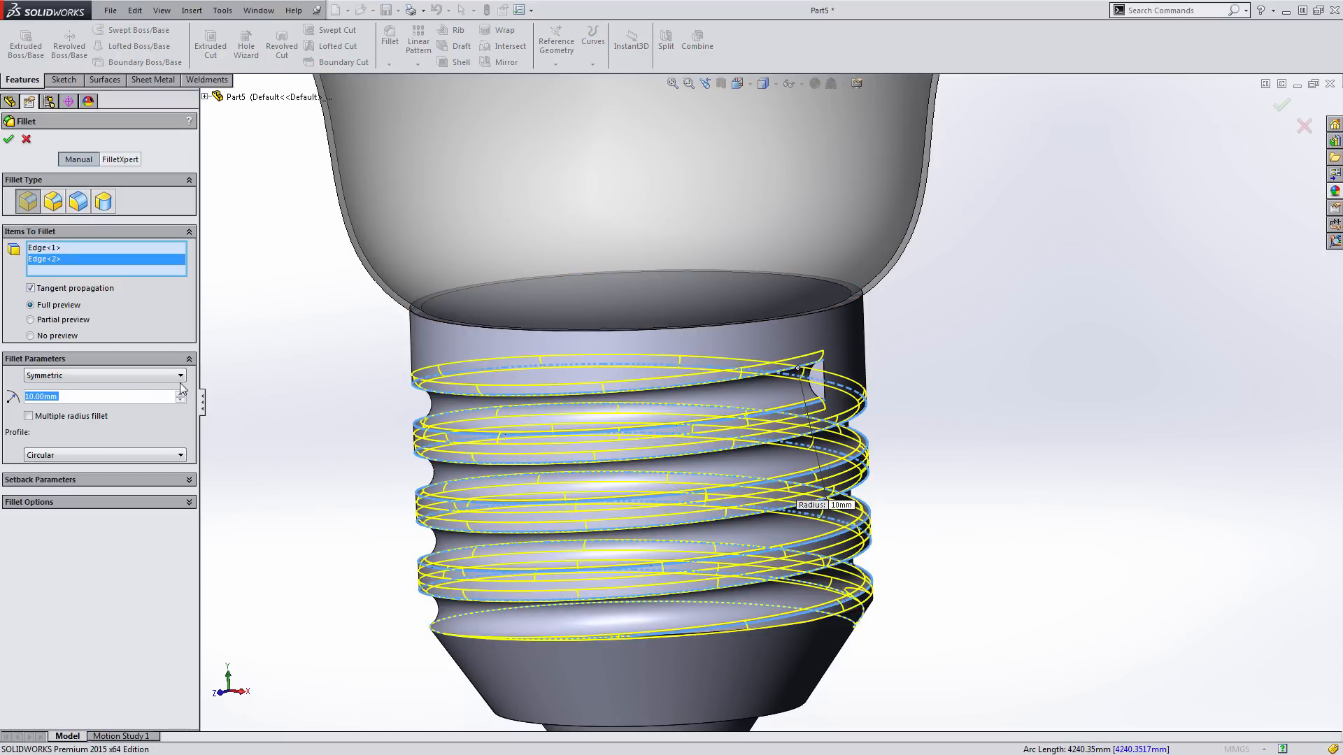
{"action": "left_click", "coordinate": [813, 393]}
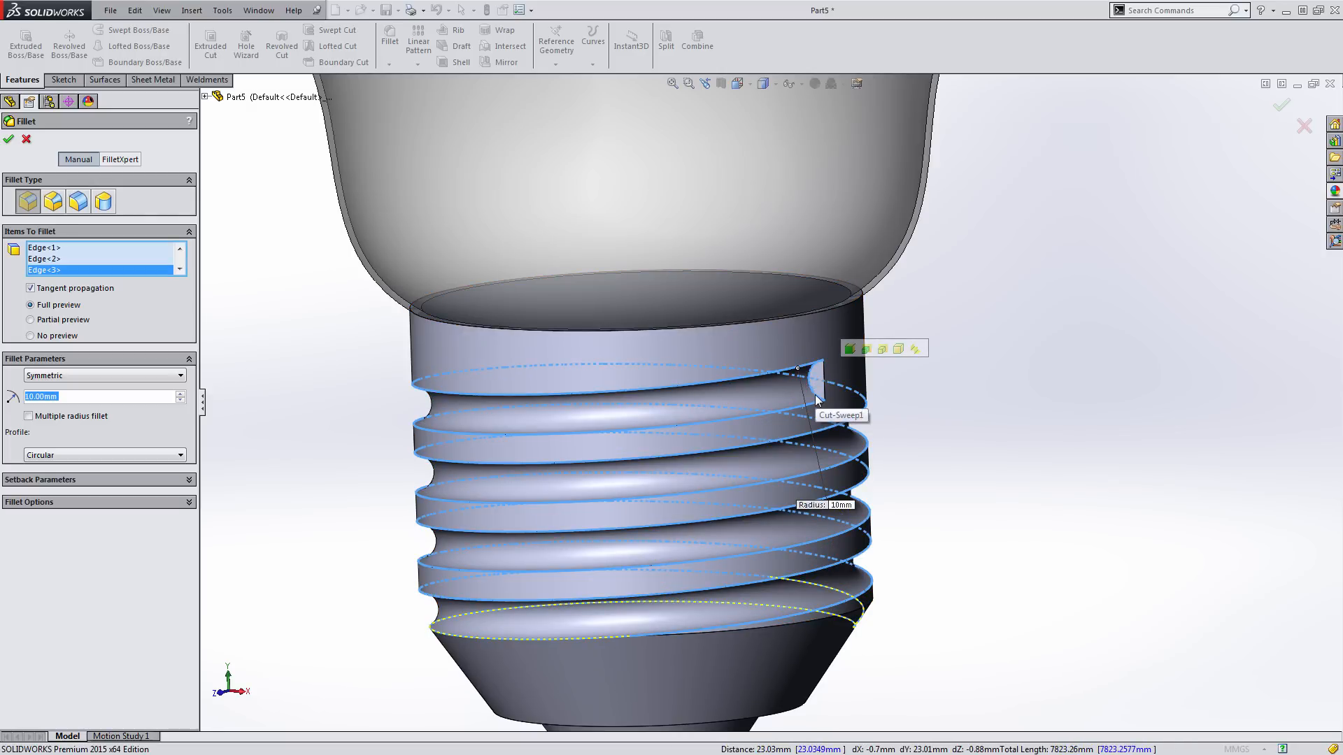
{"action": "left_click", "coordinate": [815, 395]}
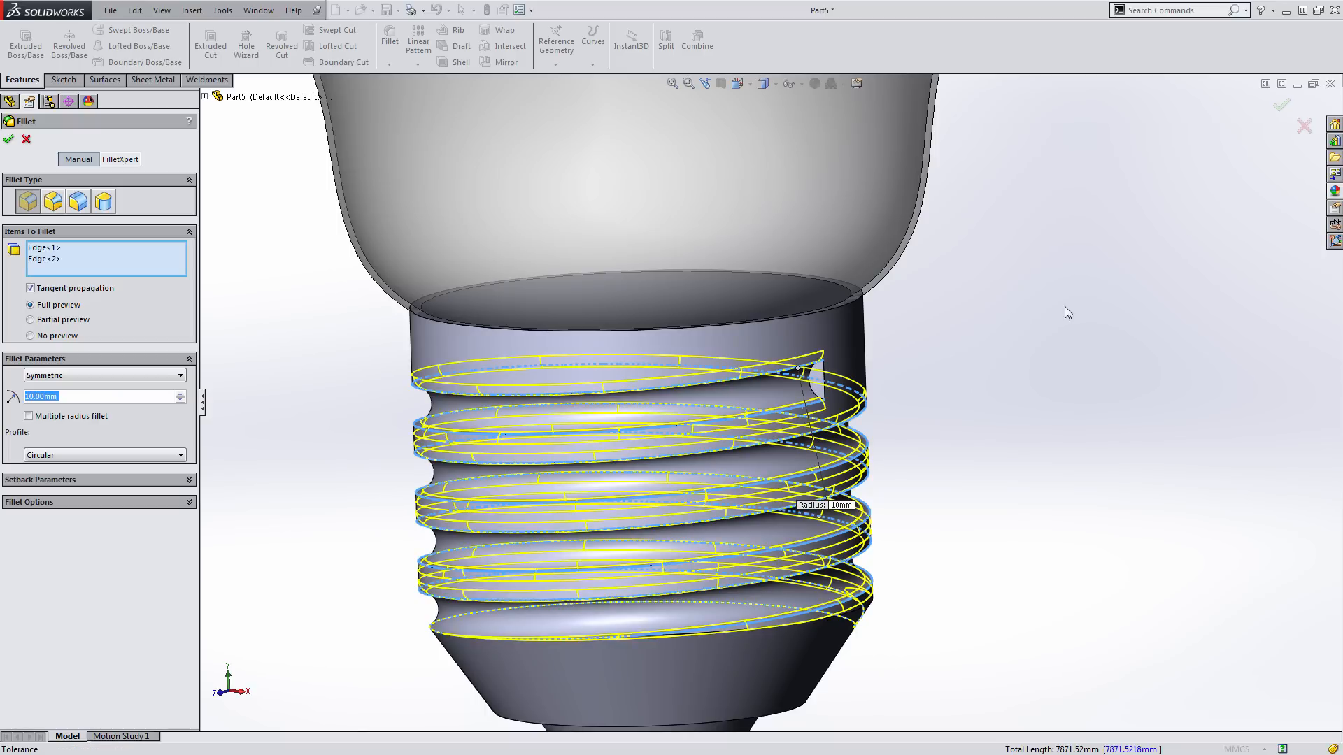
{"action": "left_click", "coordinate": [1281, 106]}
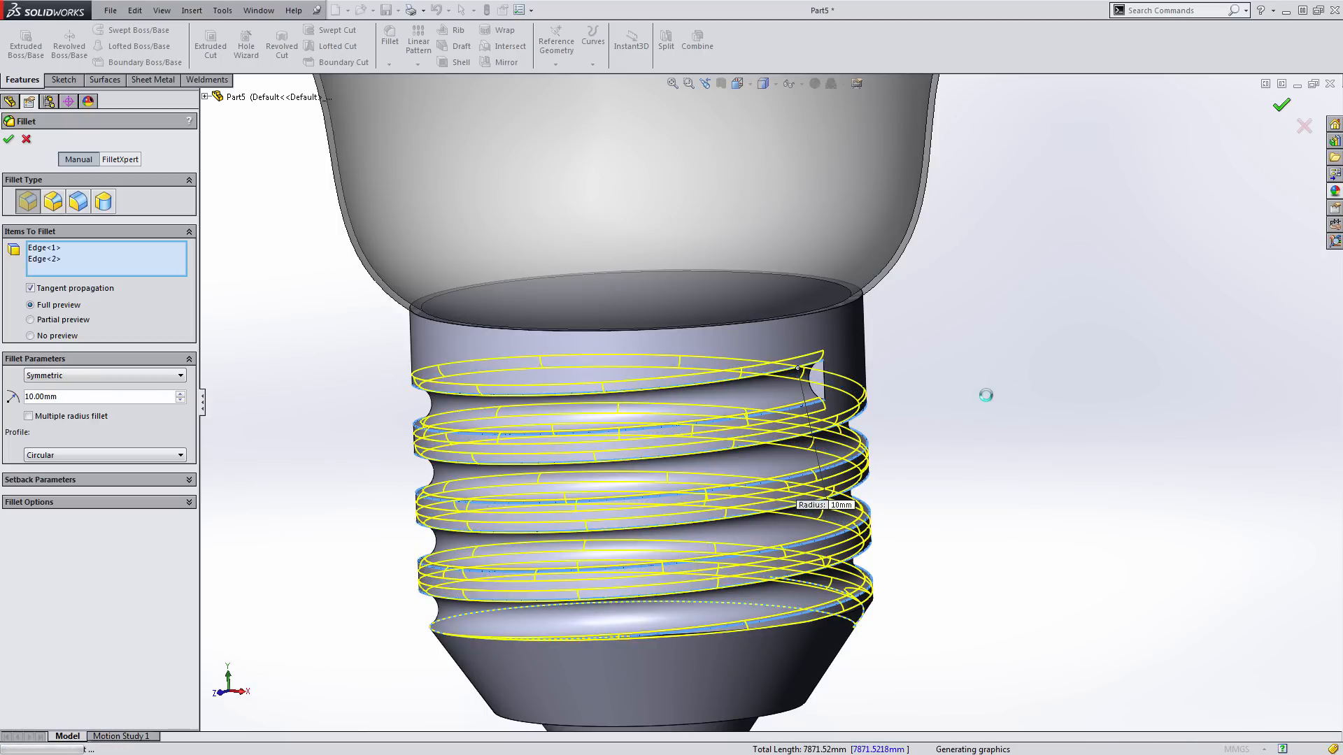
Fillet the curved edge at the thread groove's upper end with a 10 mm radius and check the rounded end
{"action": "scroll", "coordinate": [805, 358], "scroll_direction": "down", "scroll_amount": 3}
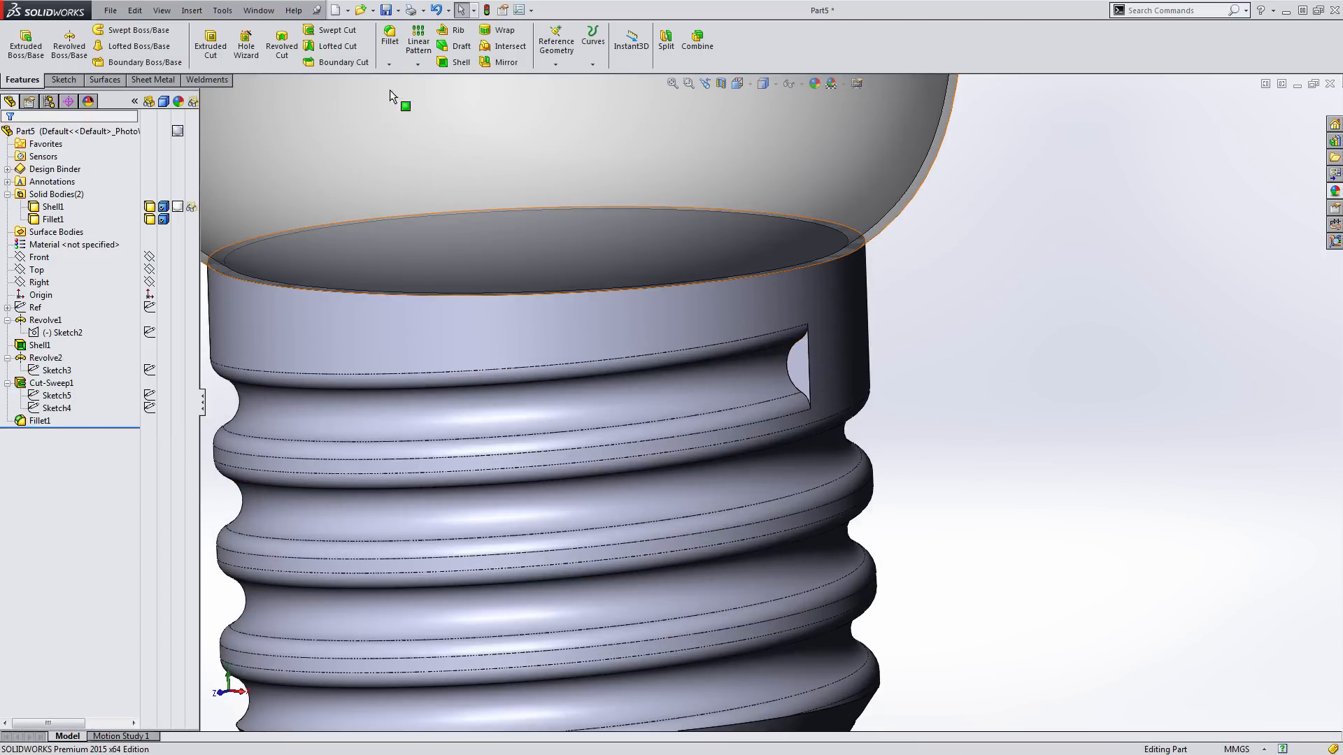
{"action": "left_click", "coordinate": [389, 39]}
{"action": "left_click", "coordinate": [782, 357]}
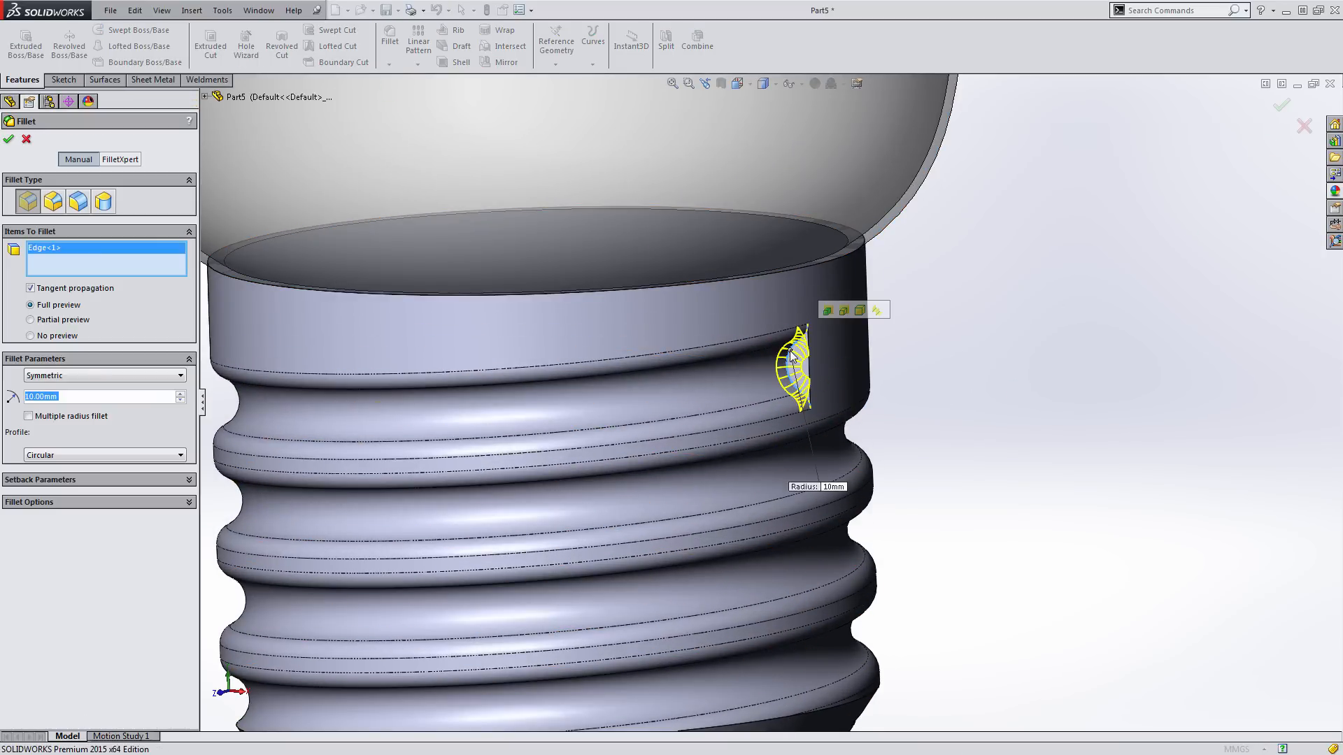
{"action": "left_click", "coordinate": [1281, 106]}
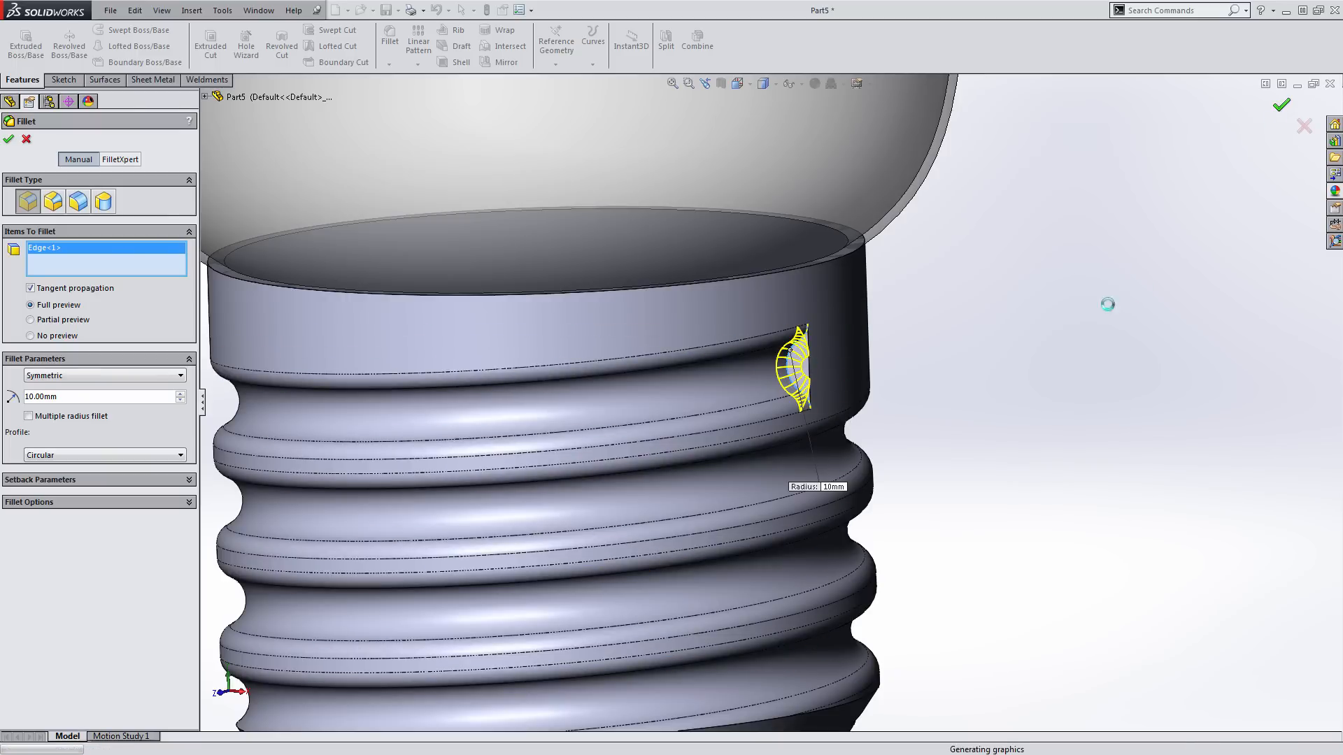
{"action": "scroll", "coordinate": [1095, 352], "scroll_direction": "up", "scroll_amount": 5}
{"action": "middle_click_drag", "start_coordinate": [1004, 397], "coordinate": [906, 424]}
{"action": "scroll", "coordinate": [770, 384], "scroll_direction": "down", "scroll_amount": 3}
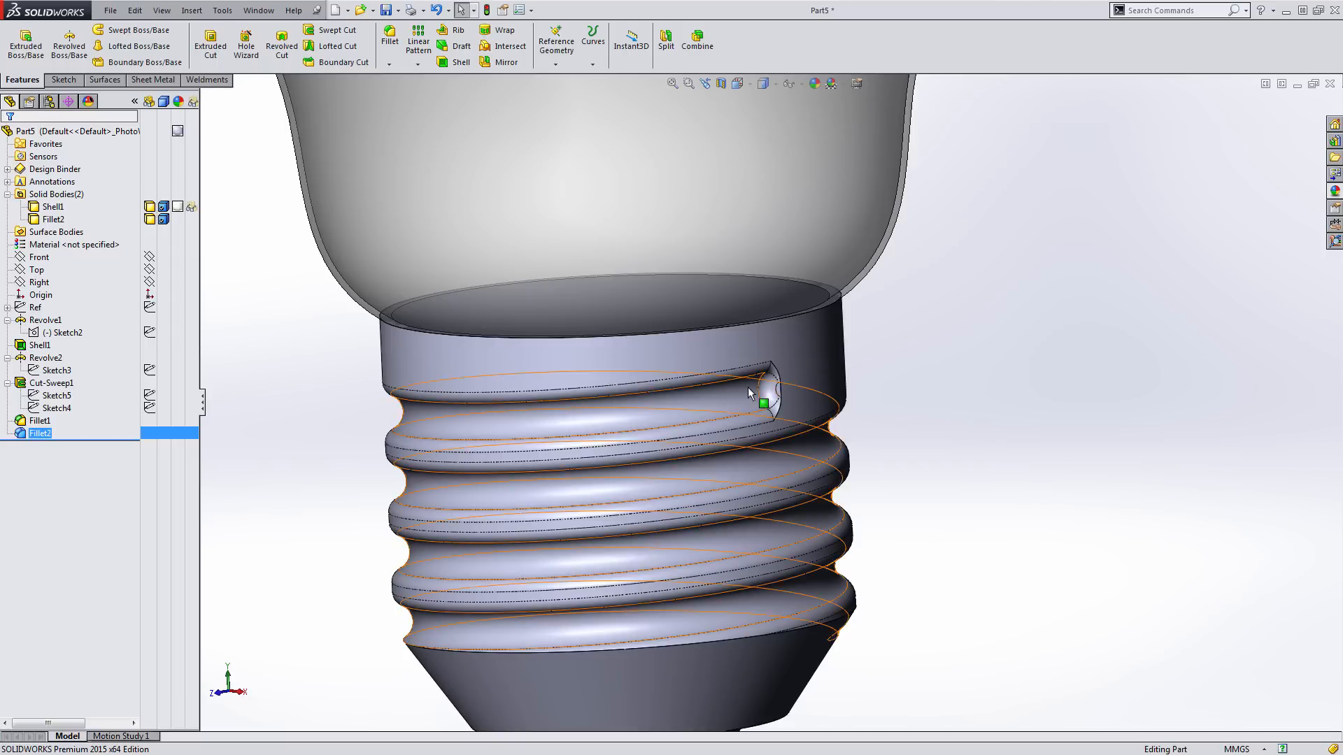
{"action": "left_click", "coordinate": [803, 371]}
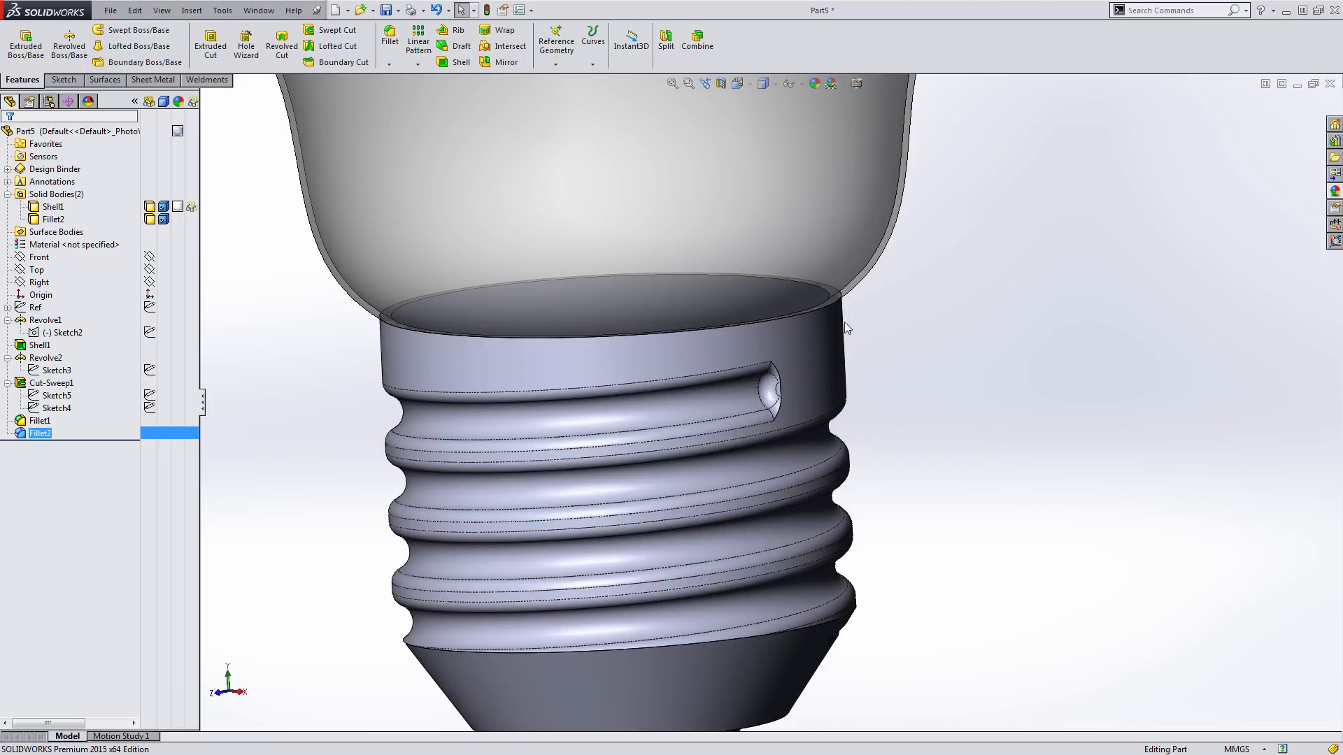
{"action": "scroll", "coordinate": [922, 385], "scroll_direction": "up", "scroll_amount": 3}
{"action": "middle_click_drag", "start_coordinate": [921, 384], "coordinate": [845, 405]}
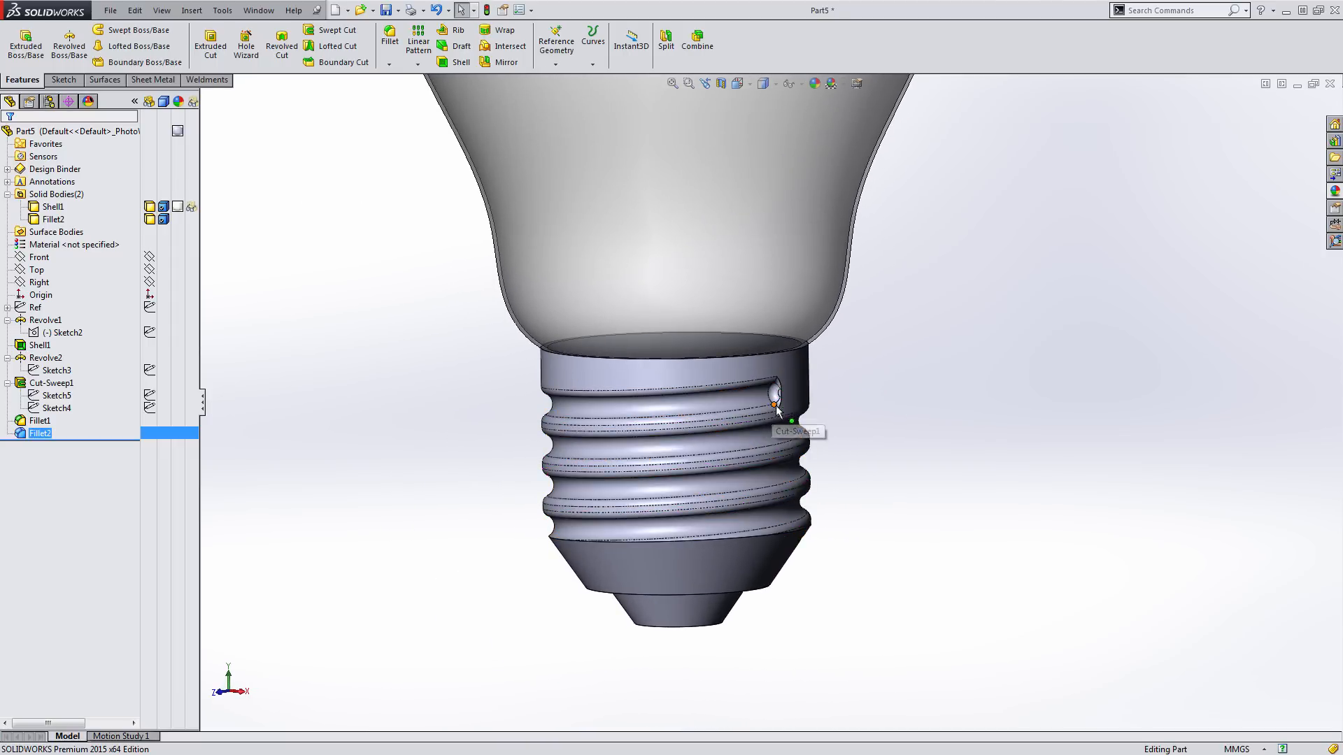
Delete the 10 mm fillet at the thread groove's upper end
{"action": "scroll", "coordinate": [778, 412], "scroll_direction": "up", "scroll_amount": 2}
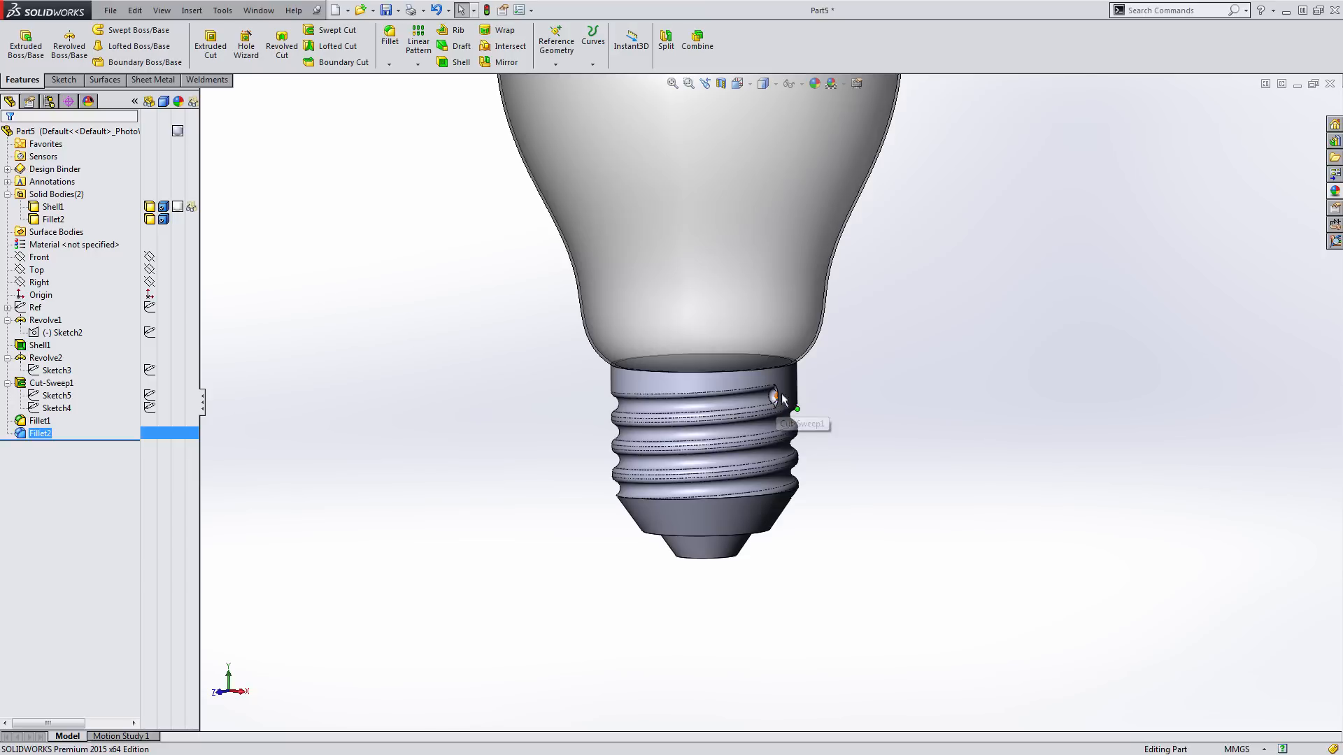
{"action": "scroll", "coordinate": [803, 432], "scroll_direction": "up", "scroll_amount": 3}
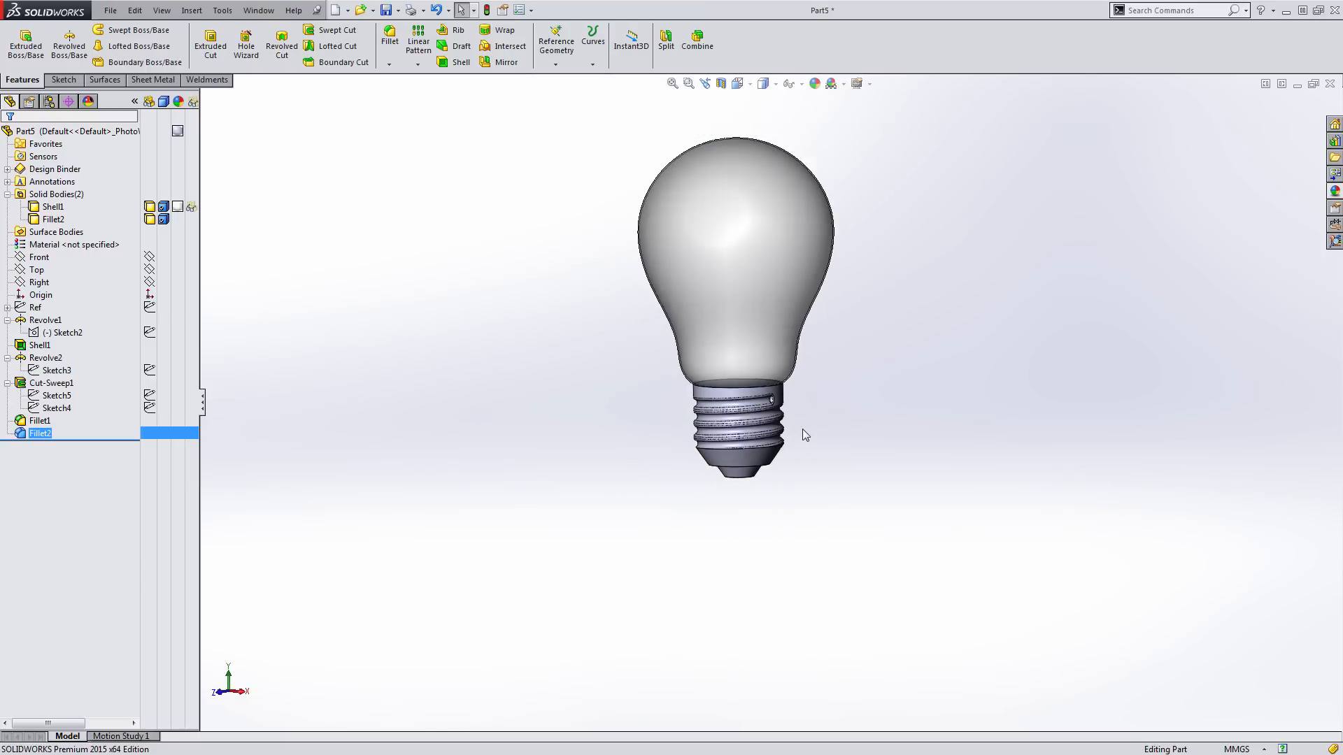
{"action": "scroll", "coordinate": [770, 395], "scroll_direction": "down", "scroll_amount": 5}
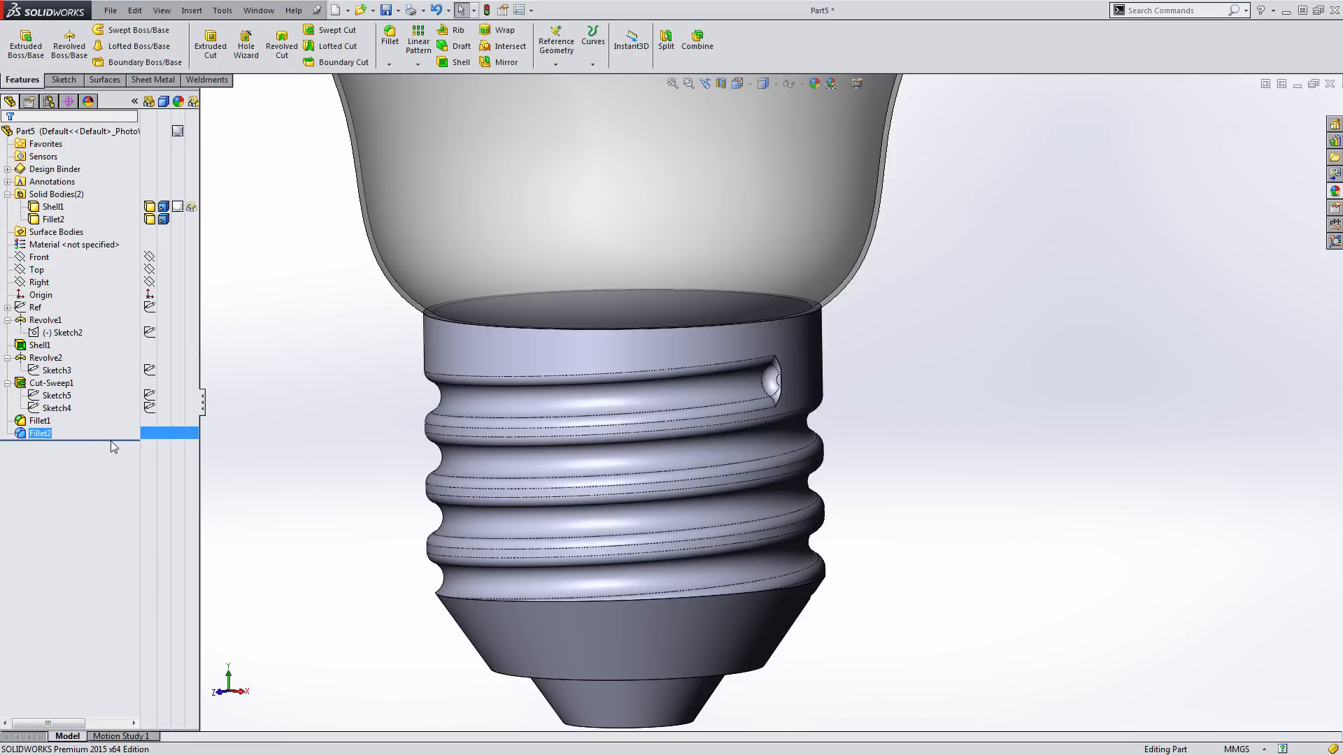
{"action": "left_click", "coordinate": [24, 434]}
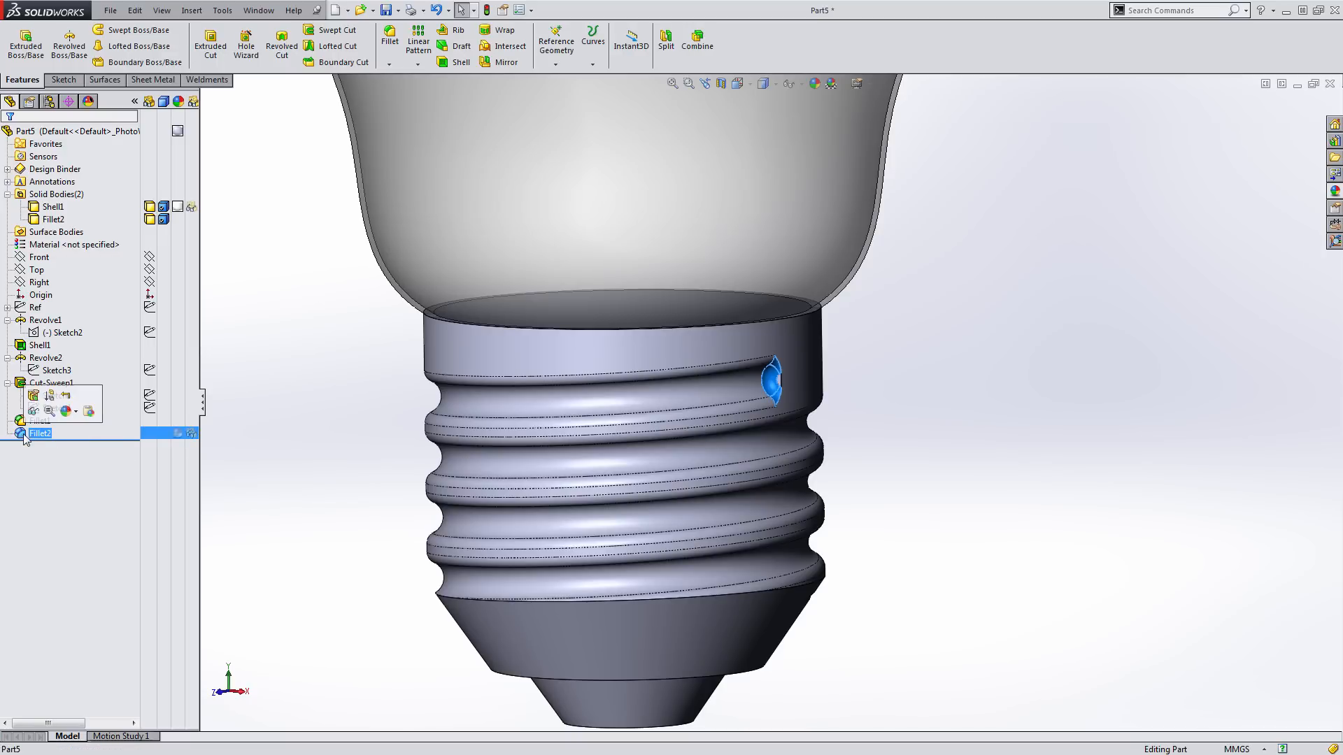
{"action": "key", "text": "Delete"}
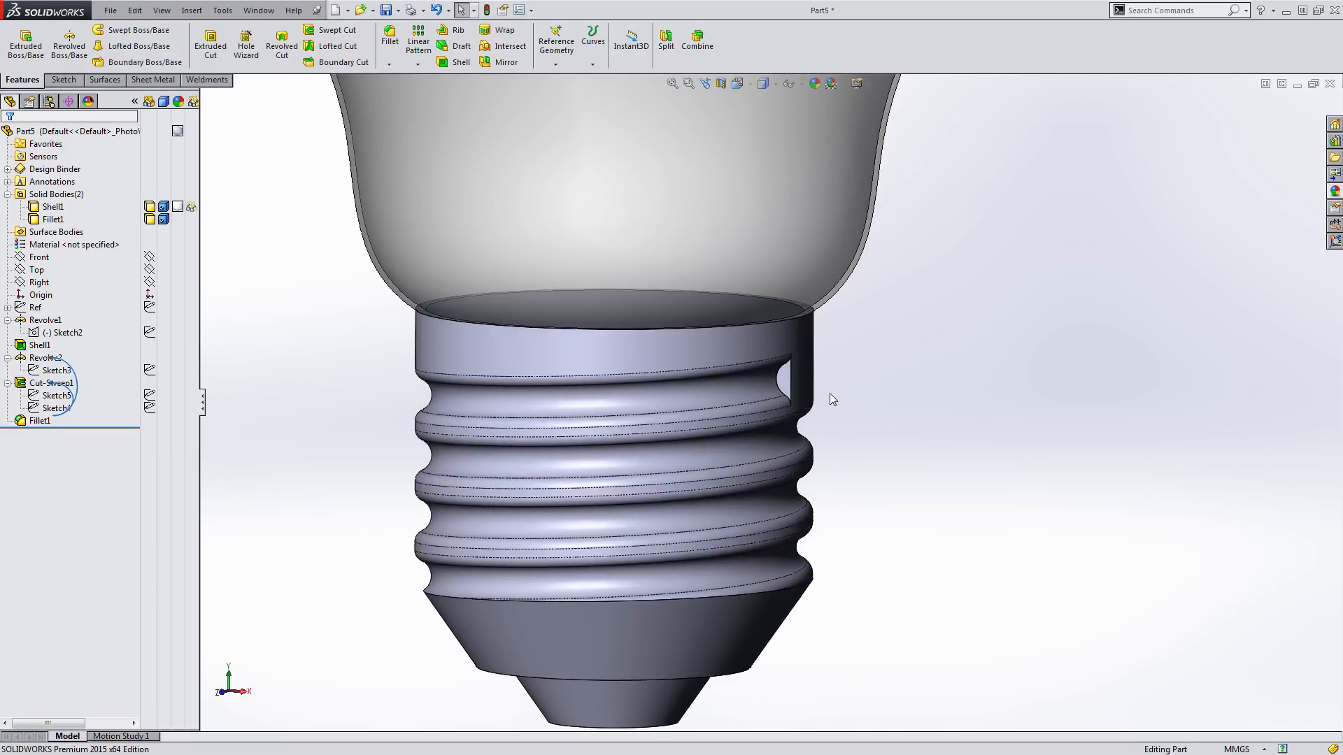
{"action": "scroll", "coordinate": [829, 393], "scroll_direction": "down", "scroll_amount": 5}
{"action": "left_click", "coordinate": [767, 396]}
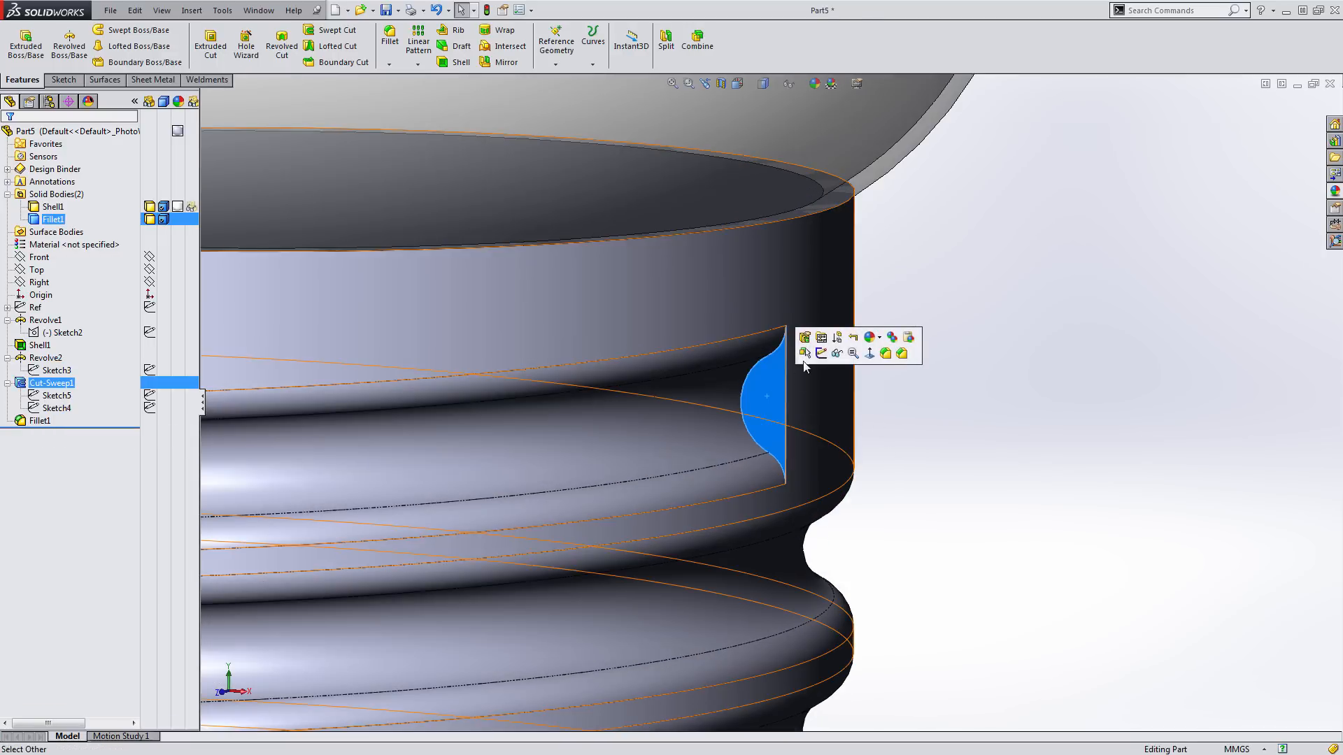
{"action": "left_click", "coordinate": [824, 365]}
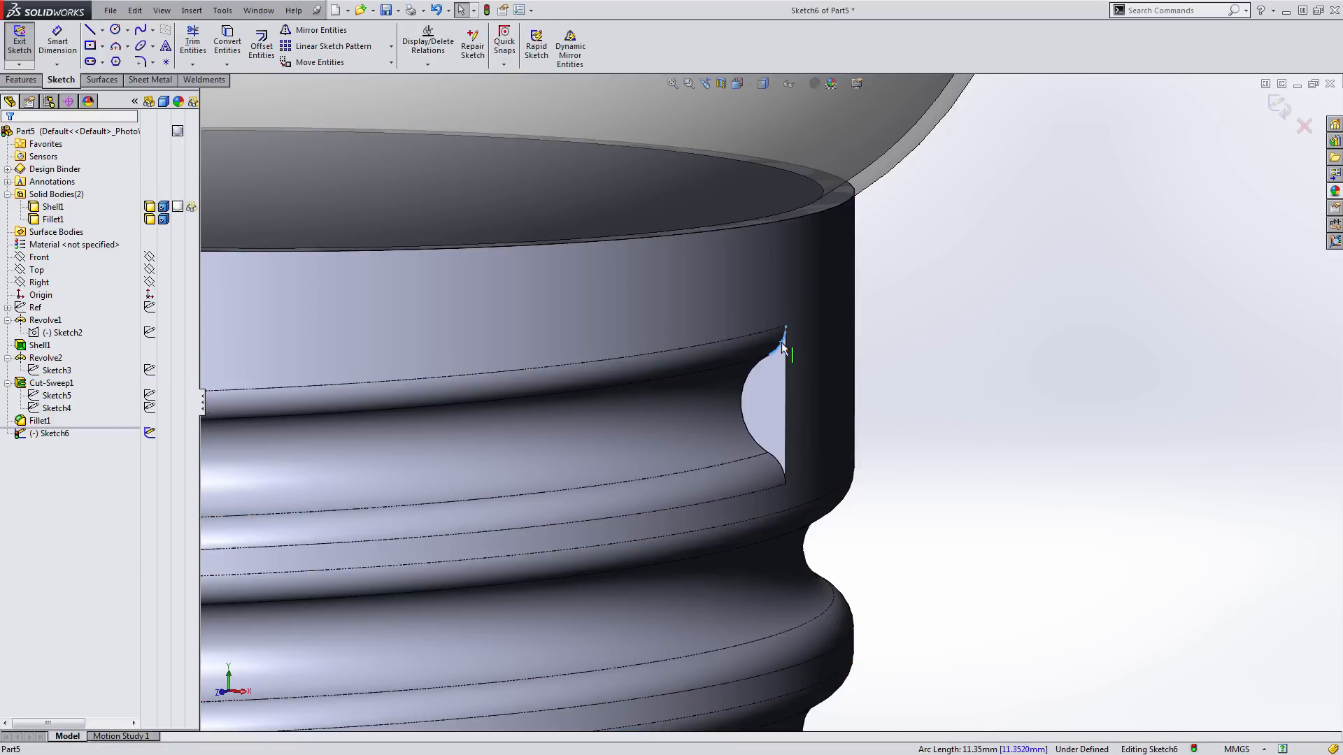
{"action": "key", "text": "c"}
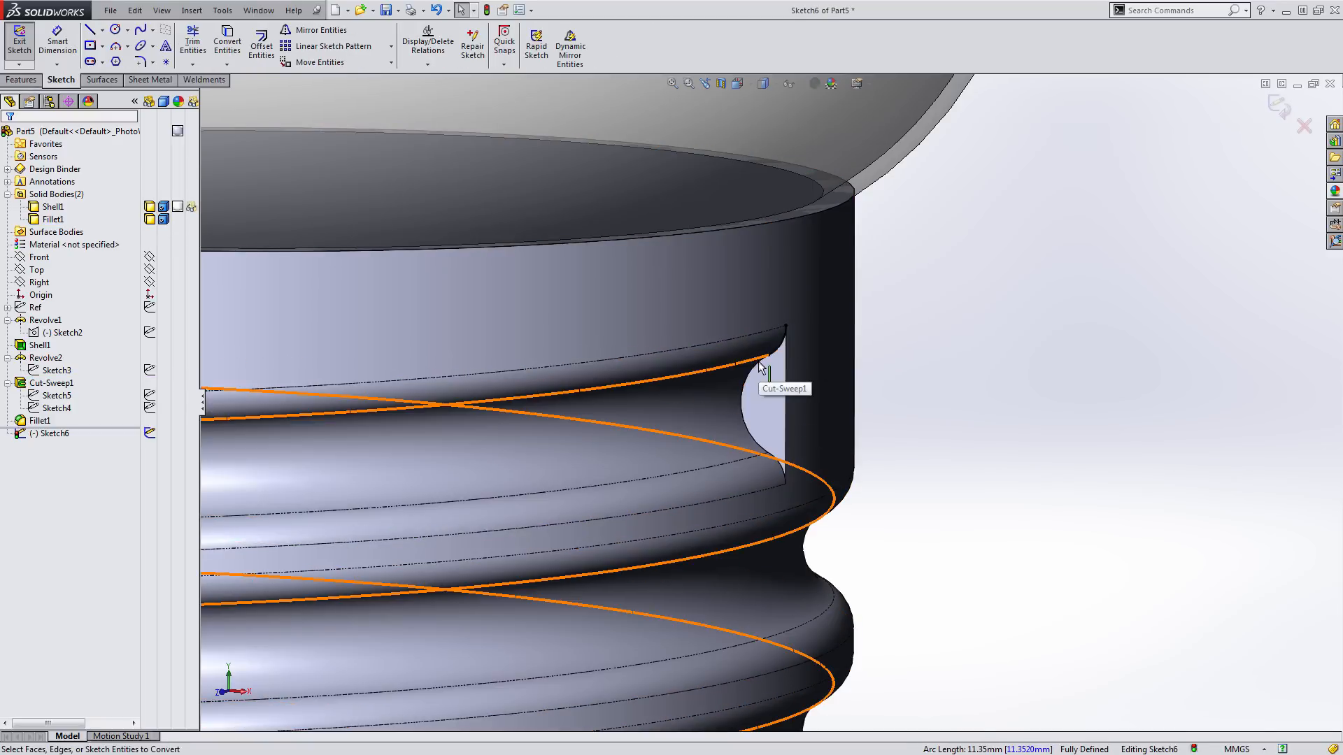
{"action": "left_click", "coordinate": [761, 371]}
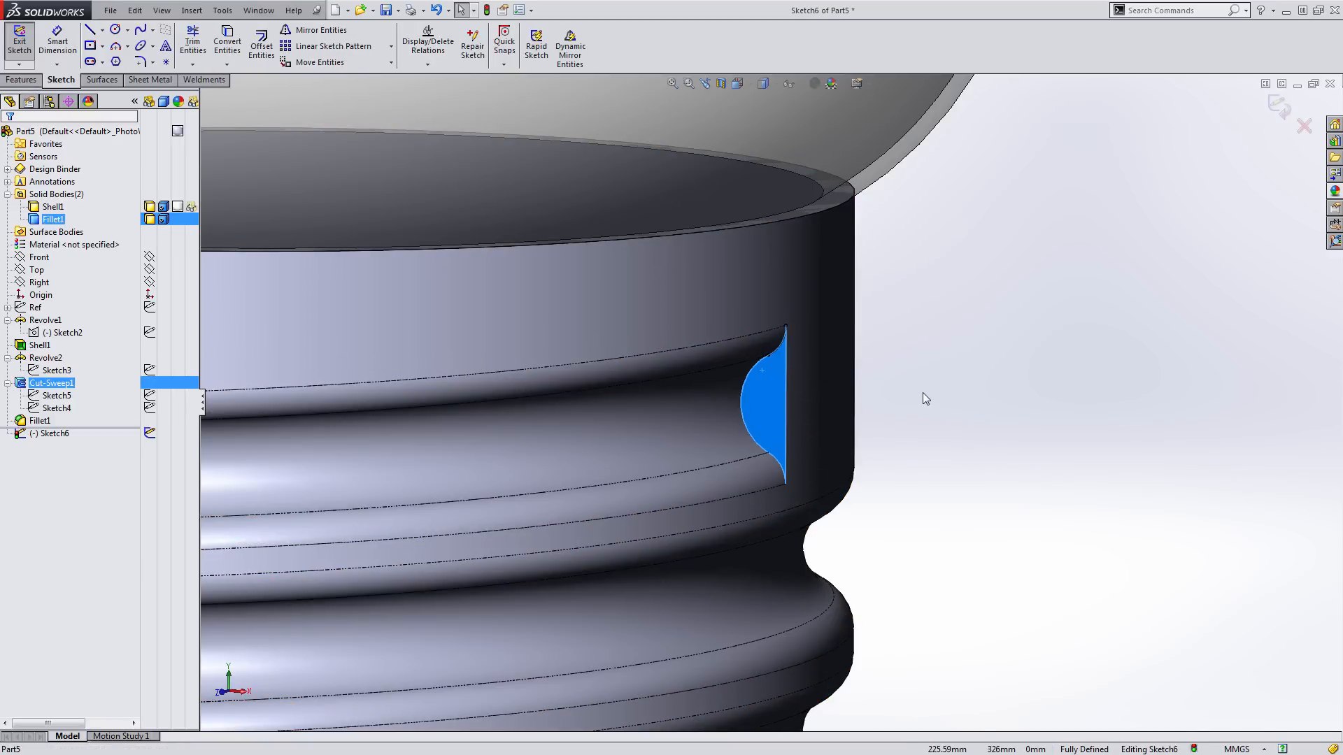
{"action": "key", "text": "ctrl+z"}
{"action": "key", "text": "ctrl+z"}
{"action": "left_click", "coordinate": [766, 377]}
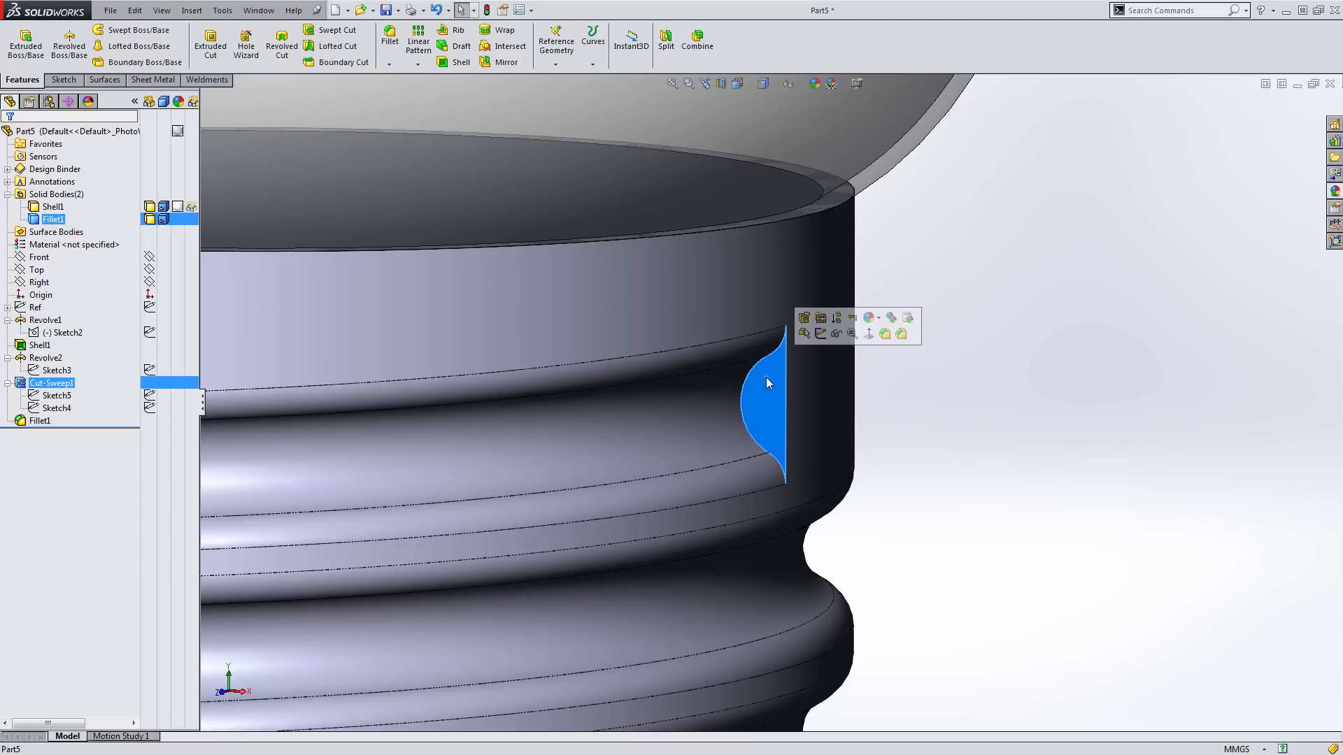
{"action": "left_click", "coordinate": [922, 384]}
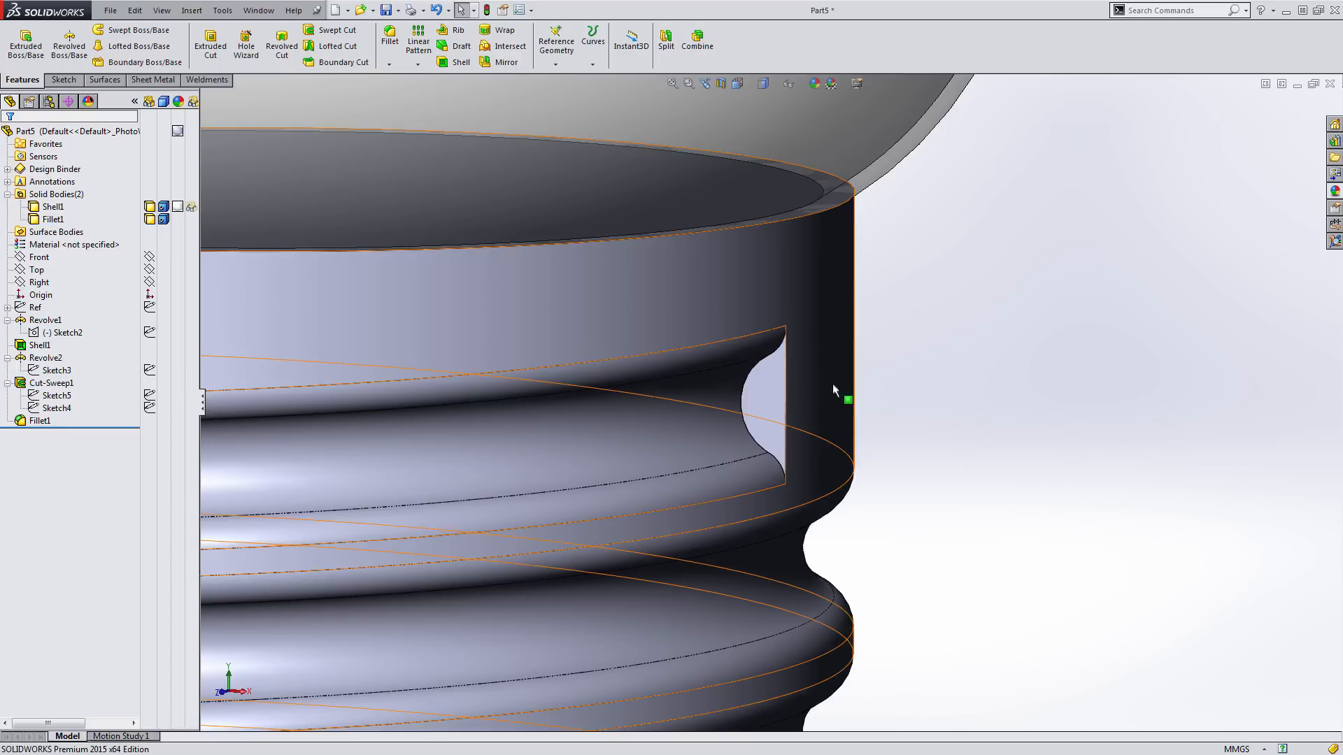
Create a sketch on the flat end face of the thread groove and convert the face's outline into sketch entities
{"action": "left_click", "coordinate": [764, 386]}
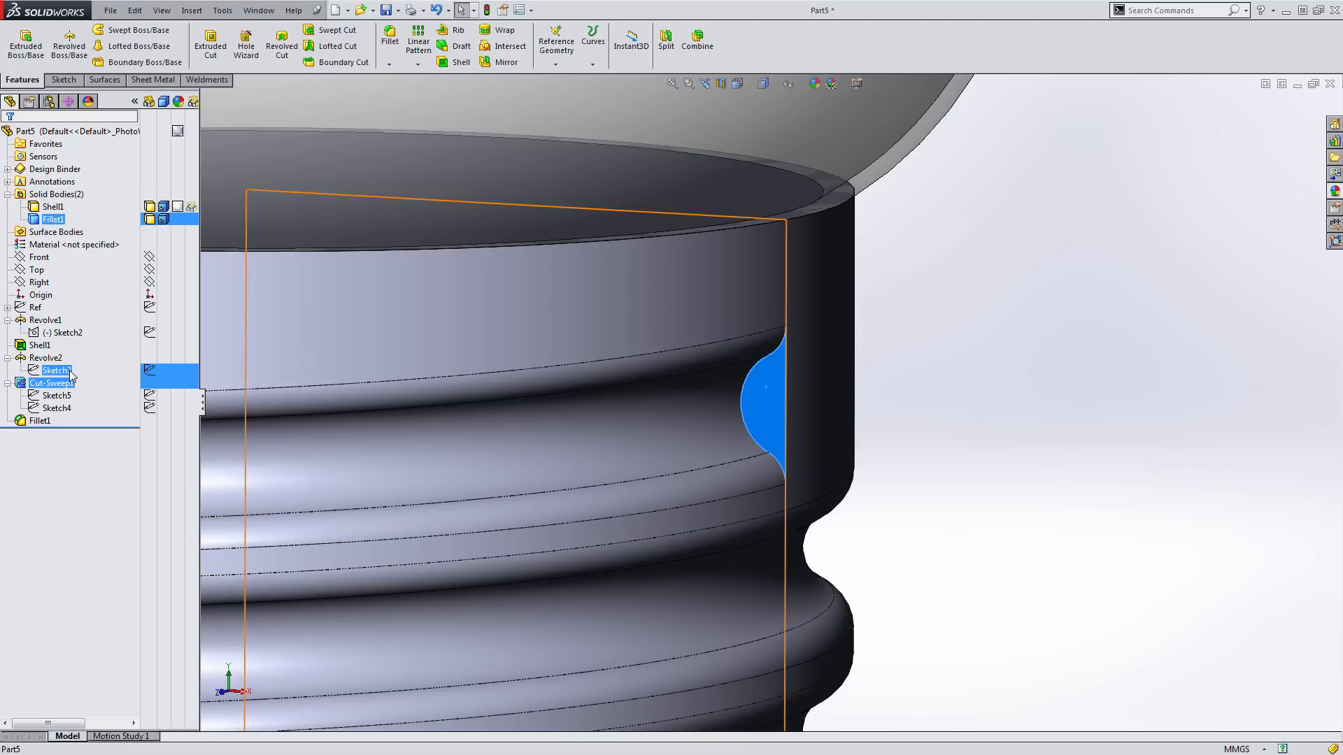
{"action": "left_click", "coordinate": [64, 79]}
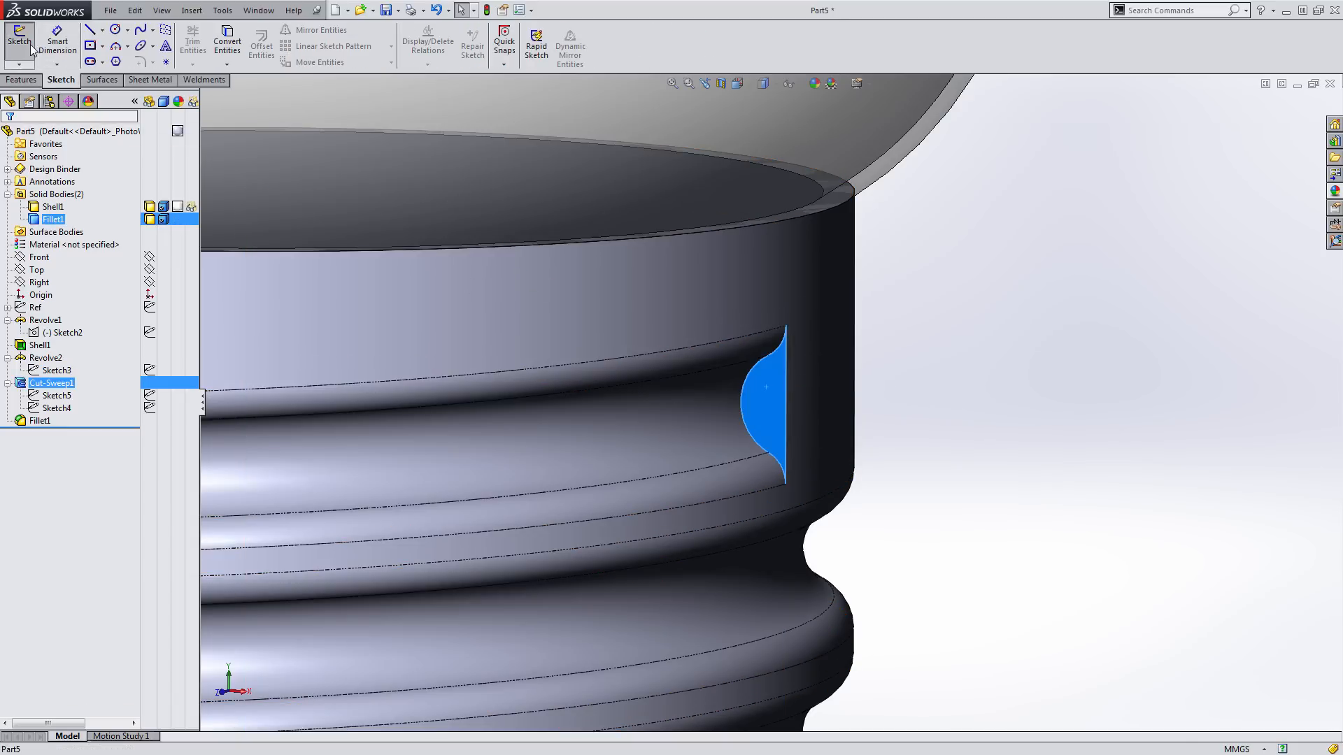
{"action": "left_click", "coordinate": [21, 42]}
{"action": "left_click", "coordinate": [225, 43]}
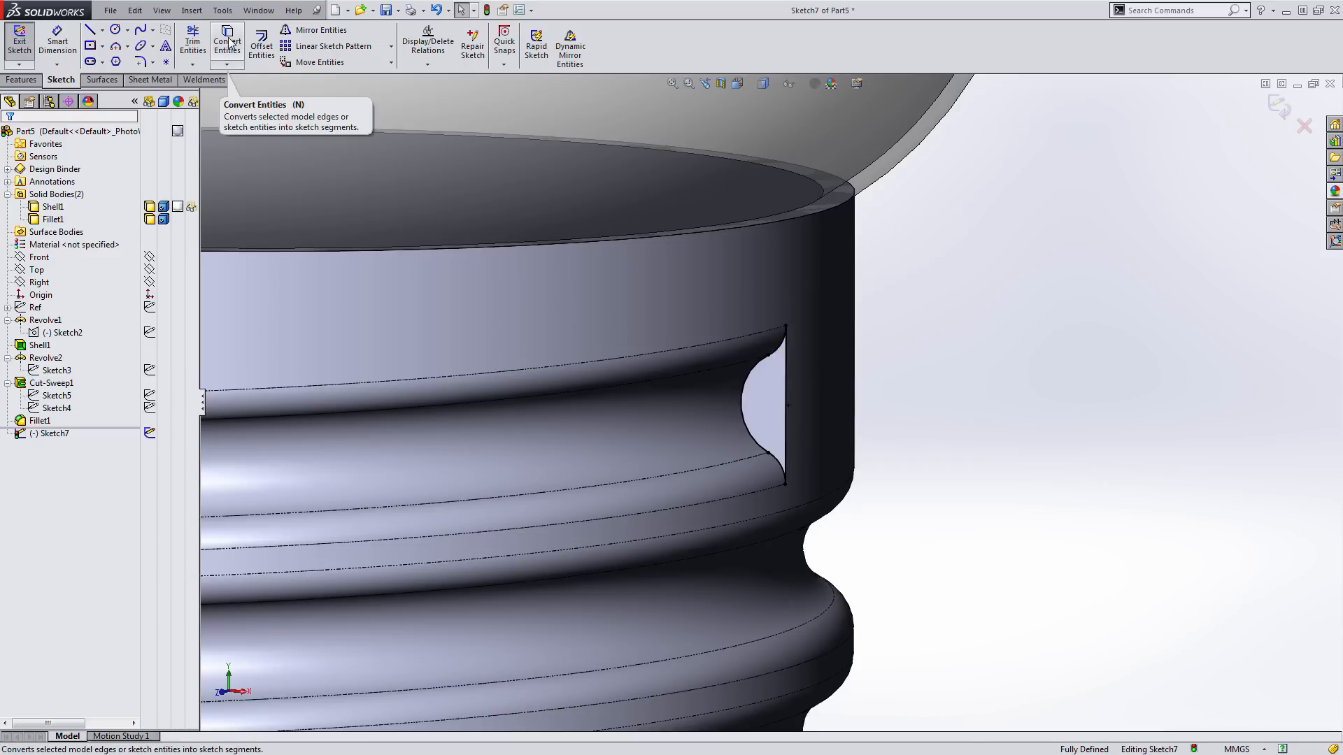
{"action": "left_click", "coordinate": [16, 39]}
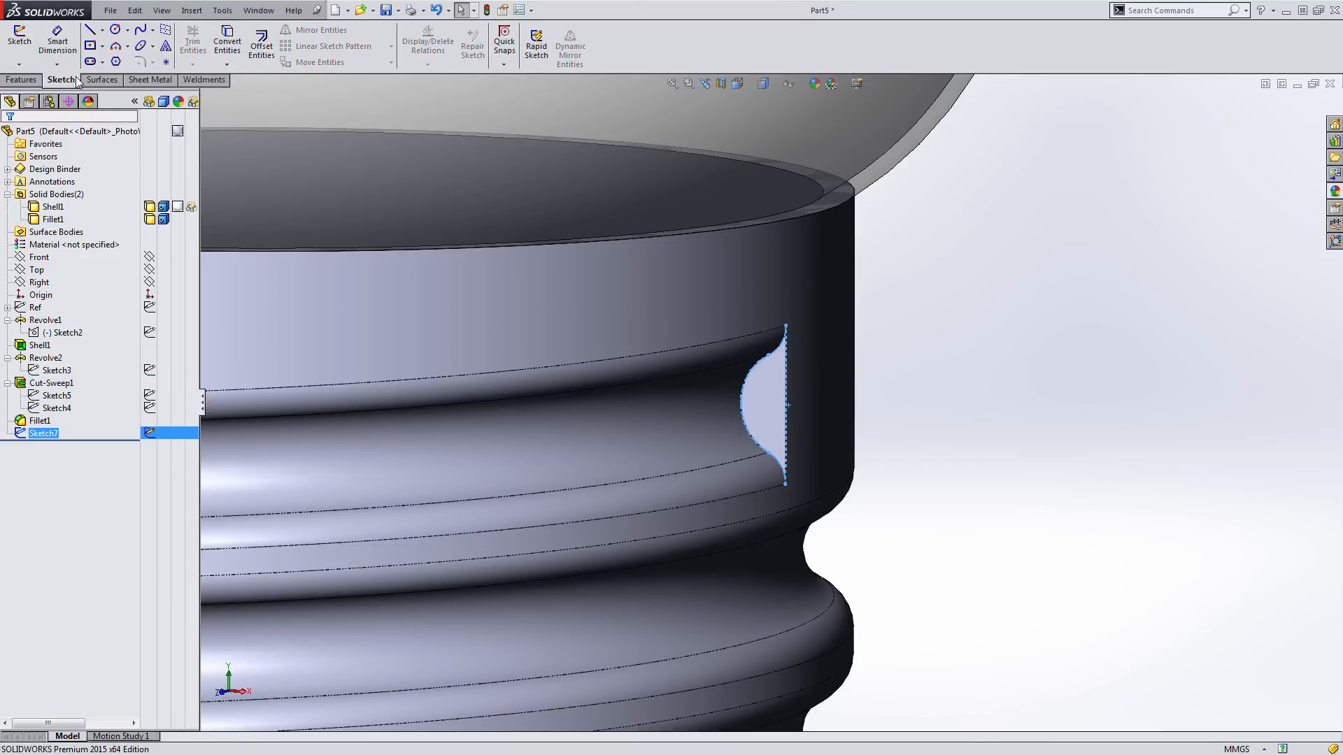
Extrude-cut the converted outline outward past the screw base's outer wall and check the groove's run-out
{"action": "left_click", "coordinate": [21, 80]}
{"action": "left_click", "coordinate": [210, 46]}
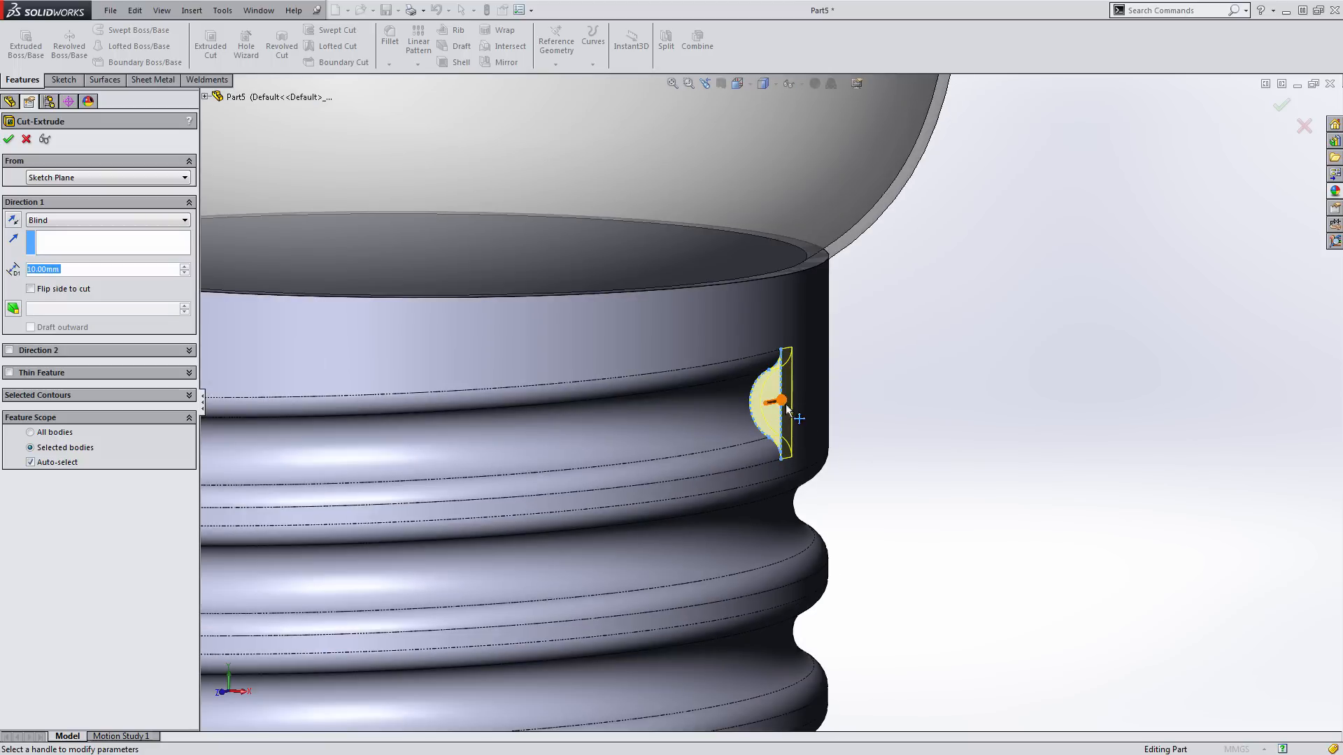
{"action": "left_click_drag", "start_coordinate": [786, 408], "coordinate": [963, 366]}
{"action": "left_click", "coordinate": [1282, 106]}
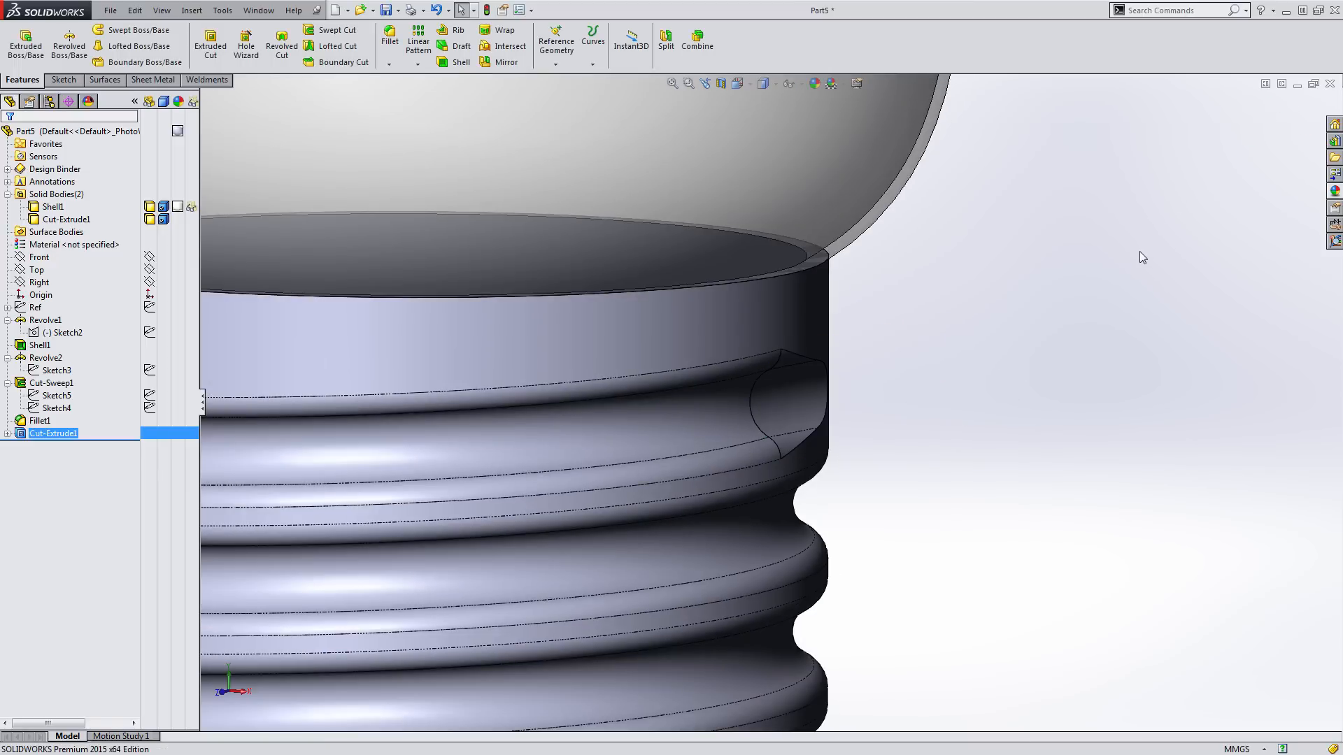
{"action": "middle_click_drag", "start_coordinate": [852, 417], "coordinate": [722, 385]}
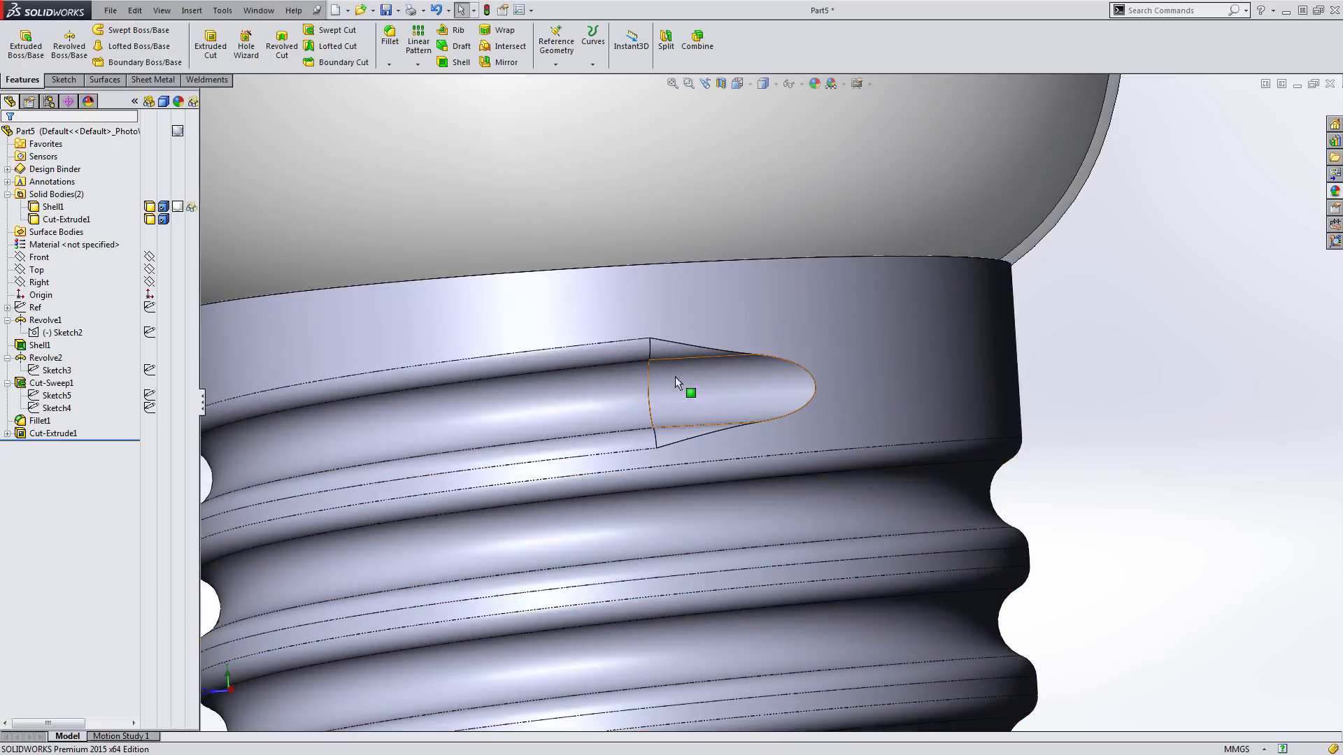
{"action": "scroll", "coordinate": [804, 400], "scroll_direction": "up", "scroll_amount": 3}
{"action": "middle_click_drag", "start_coordinate": [803, 401], "coordinate": [908, 399]}
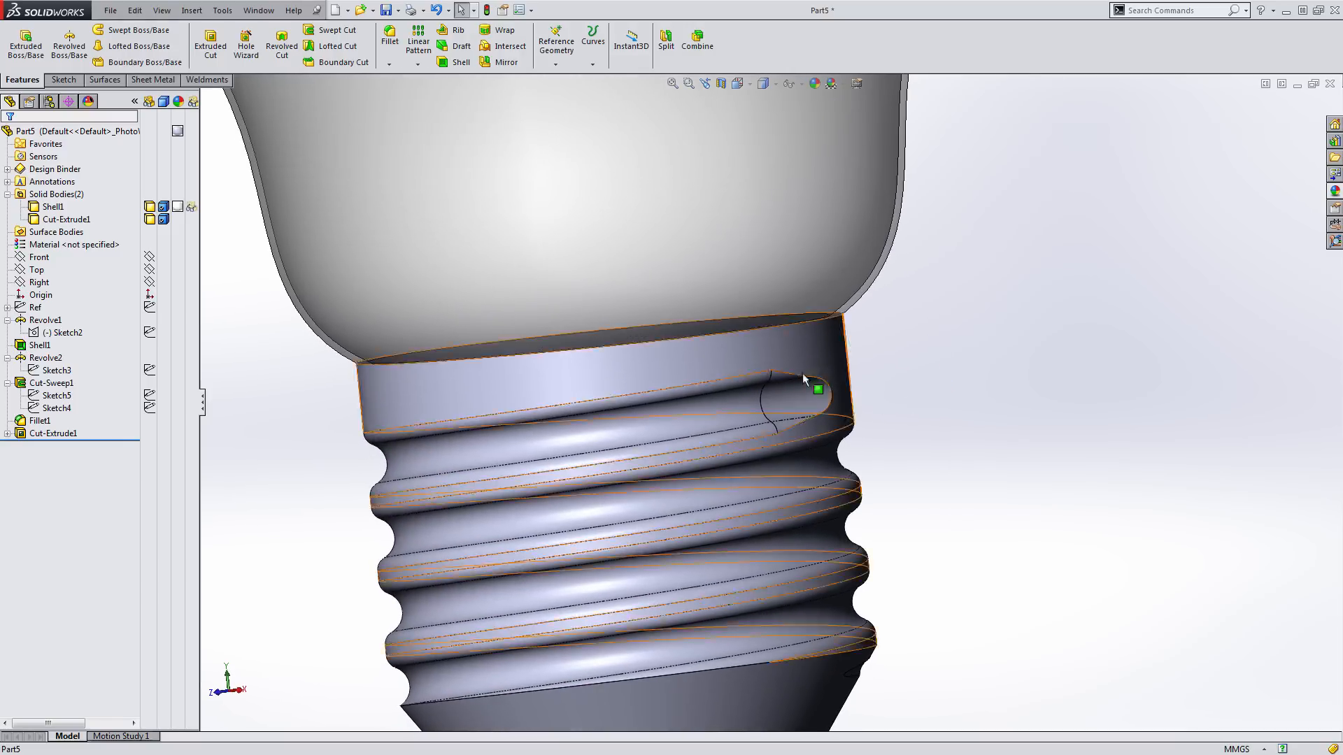
{"action": "middle_click_drag", "start_coordinate": [867, 451], "coordinate": [951, 464]}
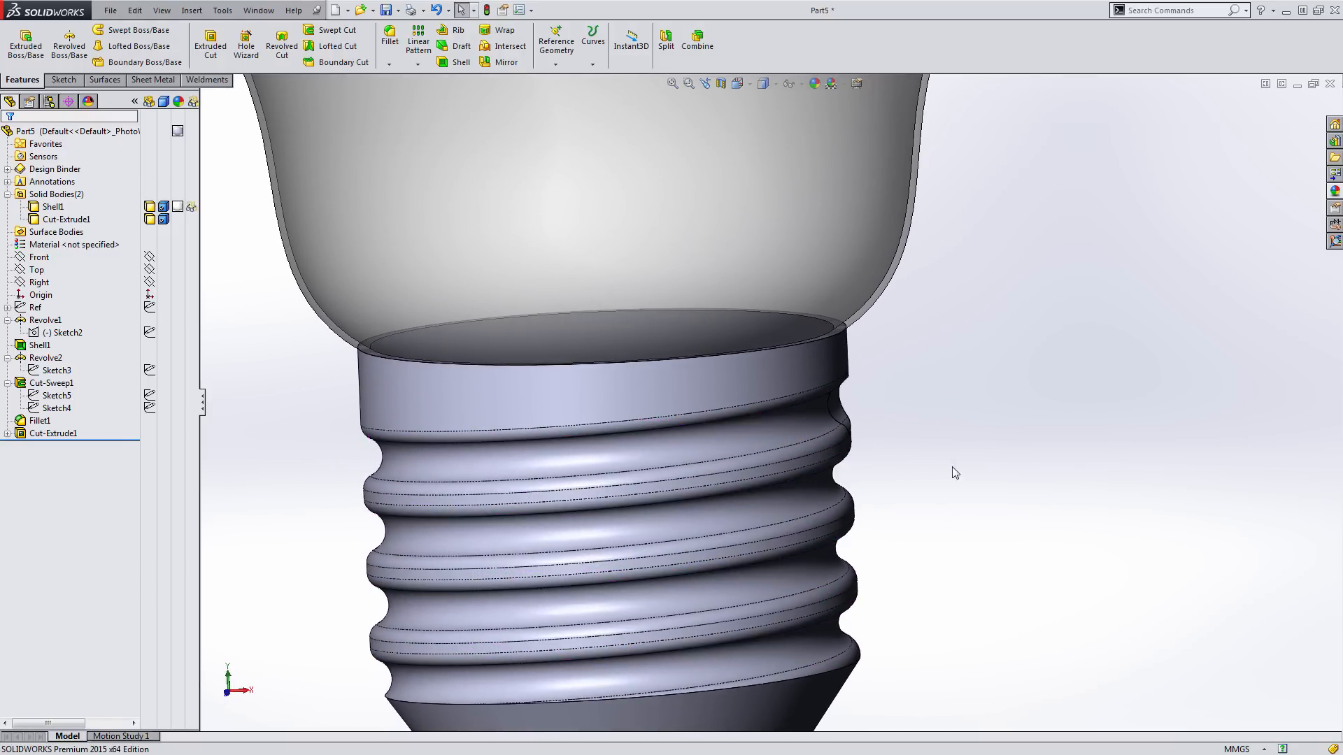
Fillet the three circular edges at the lower end of the screw base, around the cone's rim and the contact tip, with a 10 mm radius
{"action": "scroll", "coordinate": [952, 468], "scroll_direction": "up", "scroll_amount": 4}
{"action": "middle_click_drag", "start_coordinate": [855, 497], "coordinate": [863, 370]}
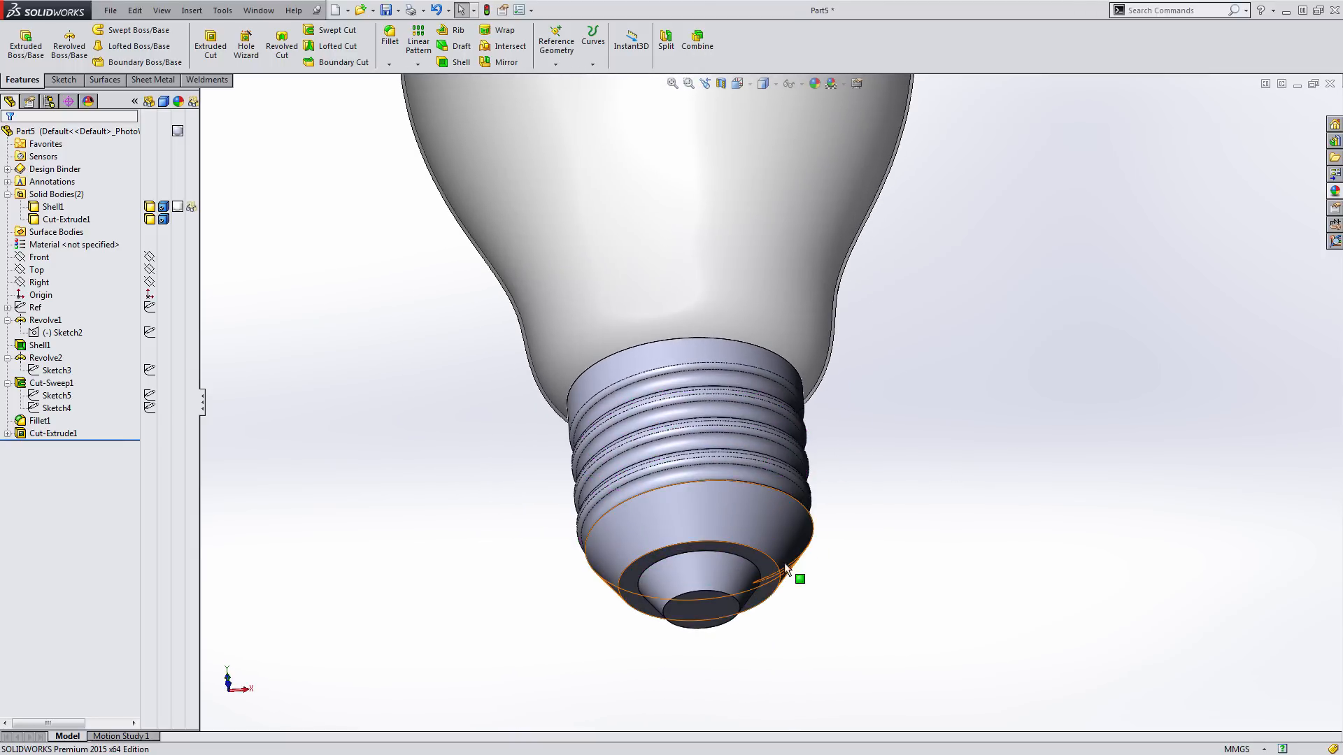
{"action": "scroll", "coordinate": [784, 563], "scroll_direction": "down", "scroll_amount": 3}
{"action": "left_click", "coordinate": [390, 41]}
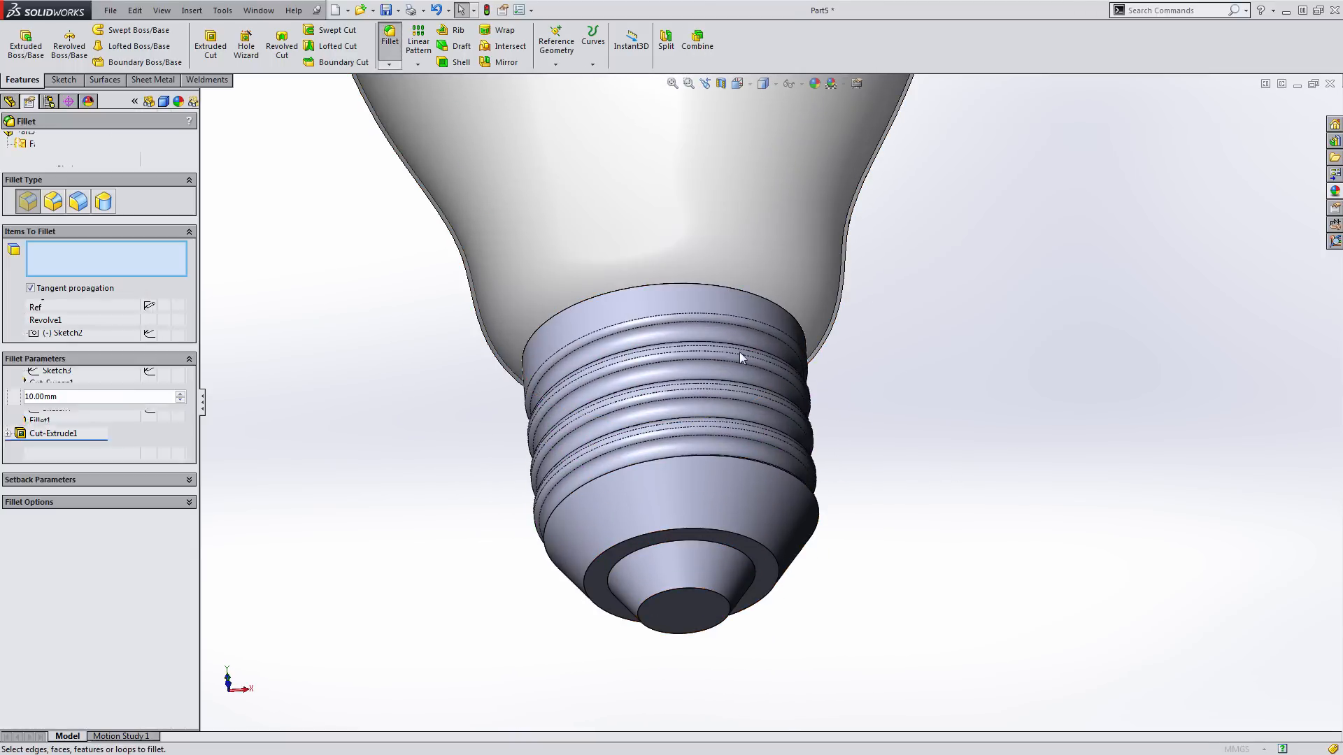
{"action": "left_click", "coordinate": [763, 548]}
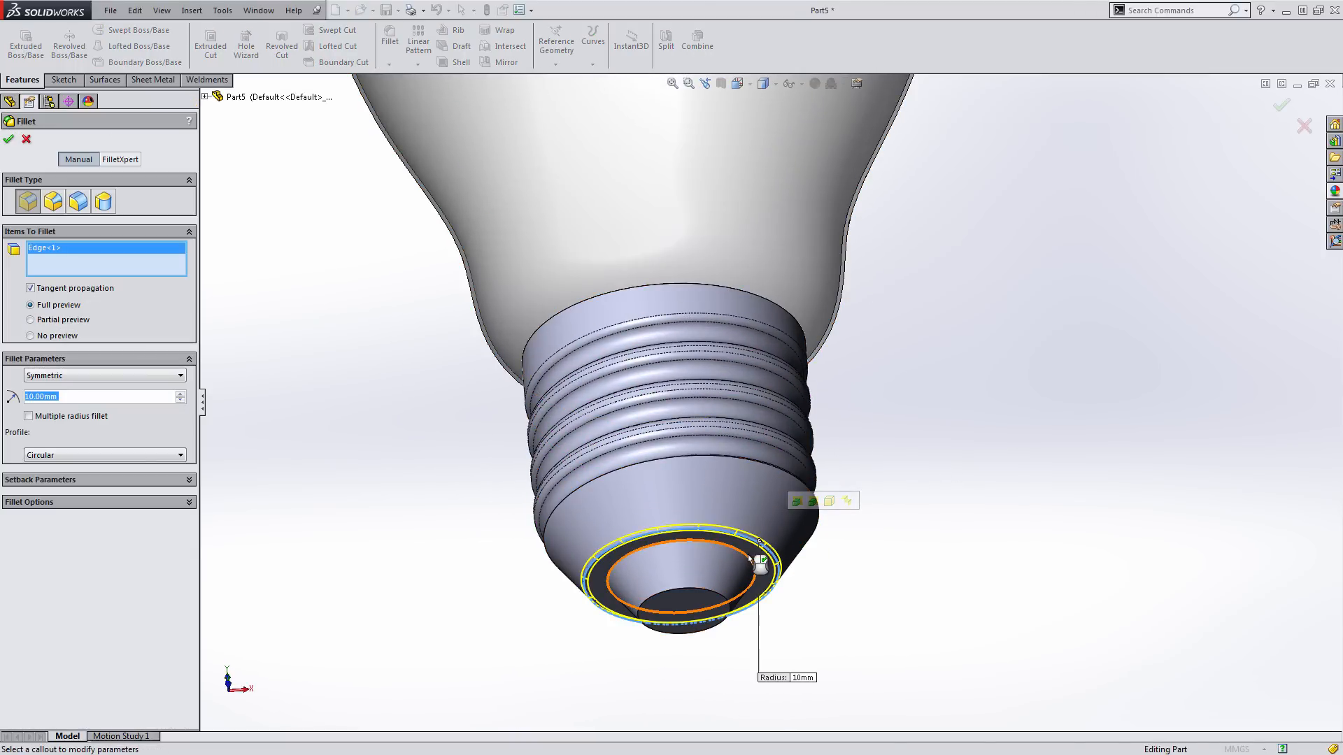
{"action": "left_click", "coordinate": [749, 554]}
{"action": "left_click", "coordinate": [704, 596]}
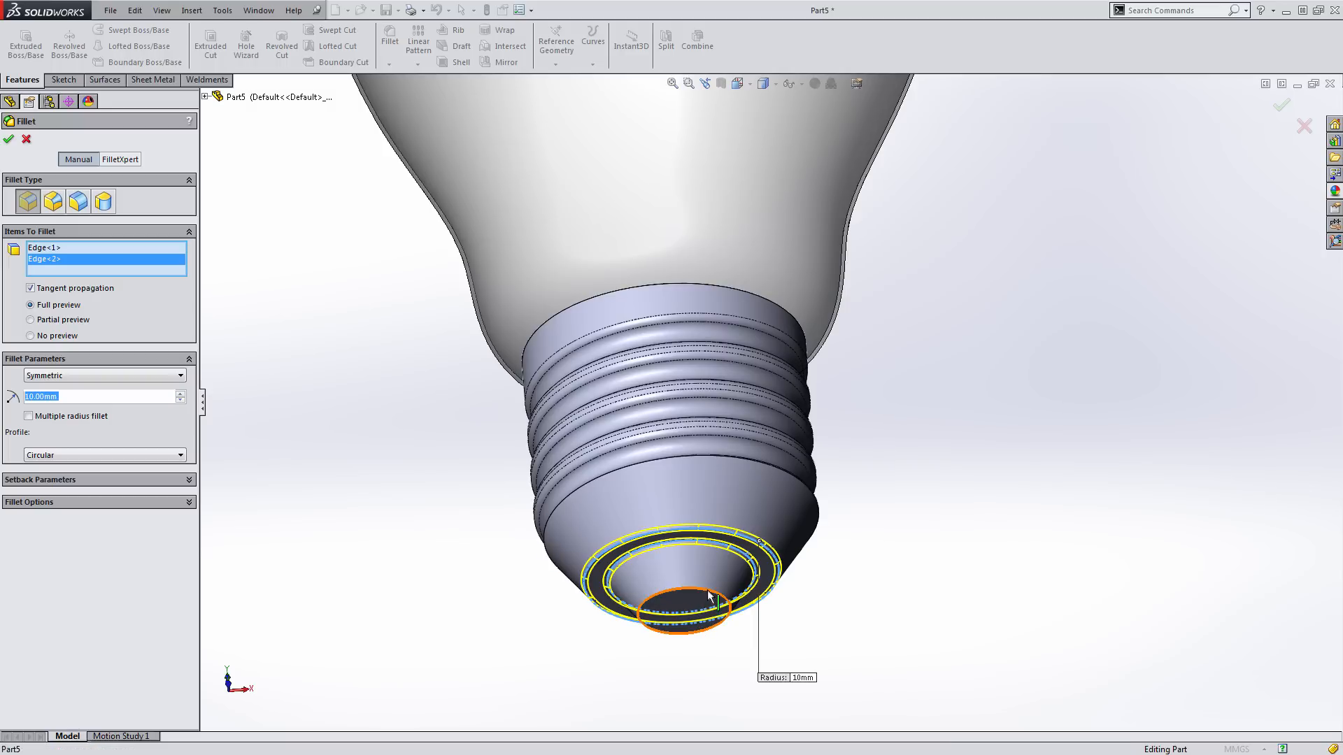
{"action": "left_click", "coordinate": [9, 138]}
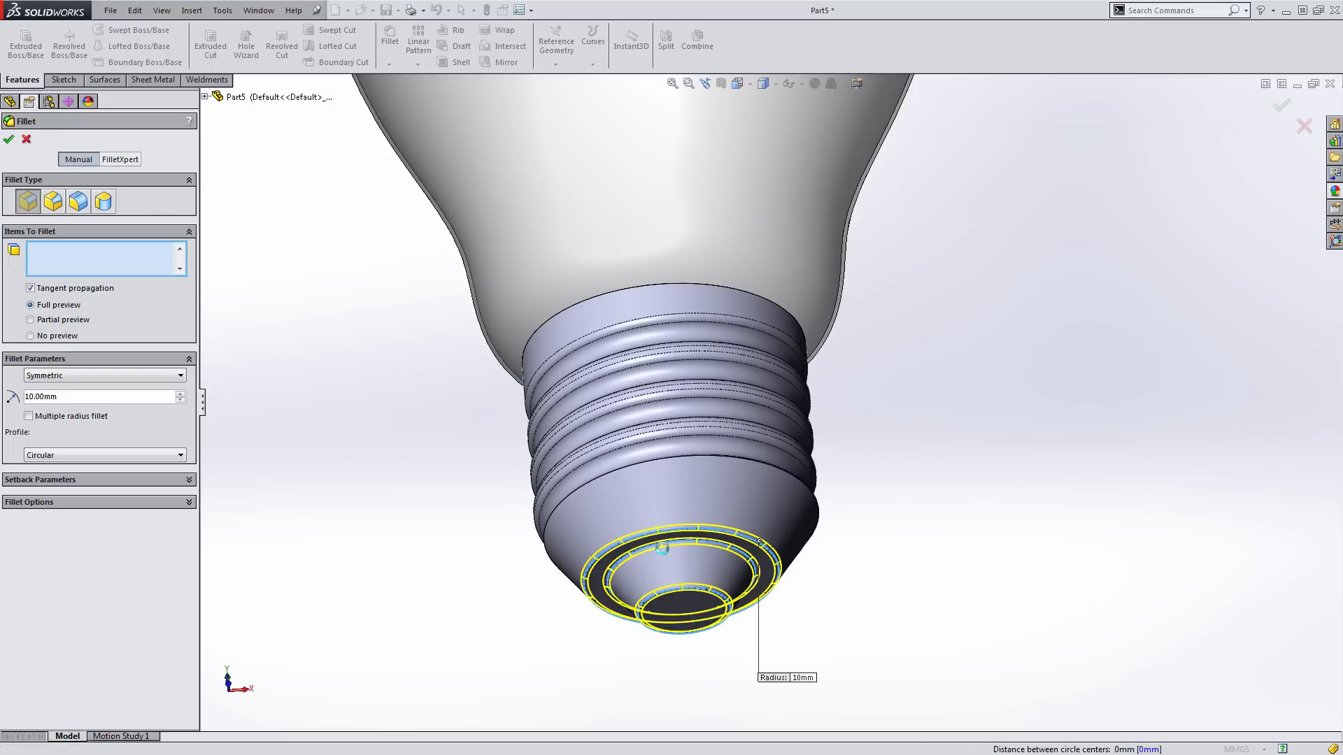
Add a 10 mm elliptical dome to the flat bottom face of the contact tip
{"action": "left_click", "coordinate": [191, 10]}
{"action": "mouse_move", "coordinate": [217, 56]}
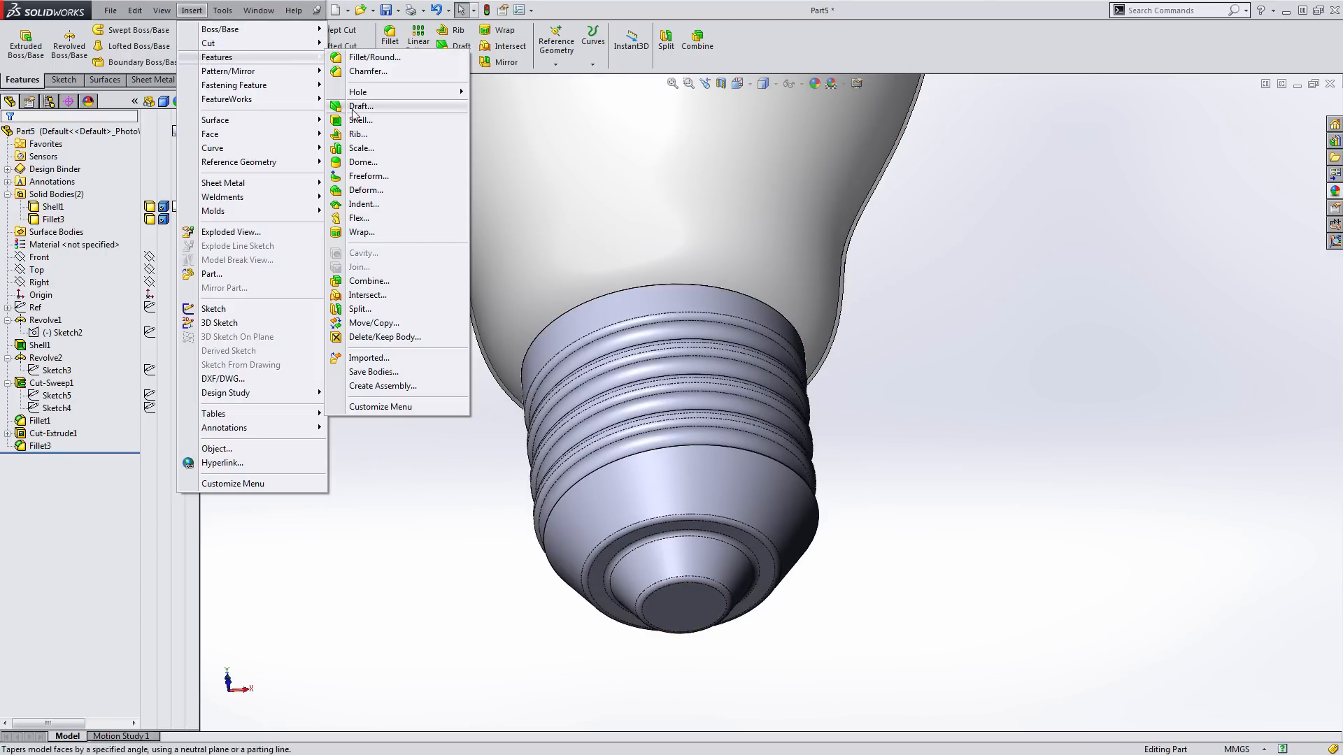
{"action": "left_click", "coordinate": [357, 167]}
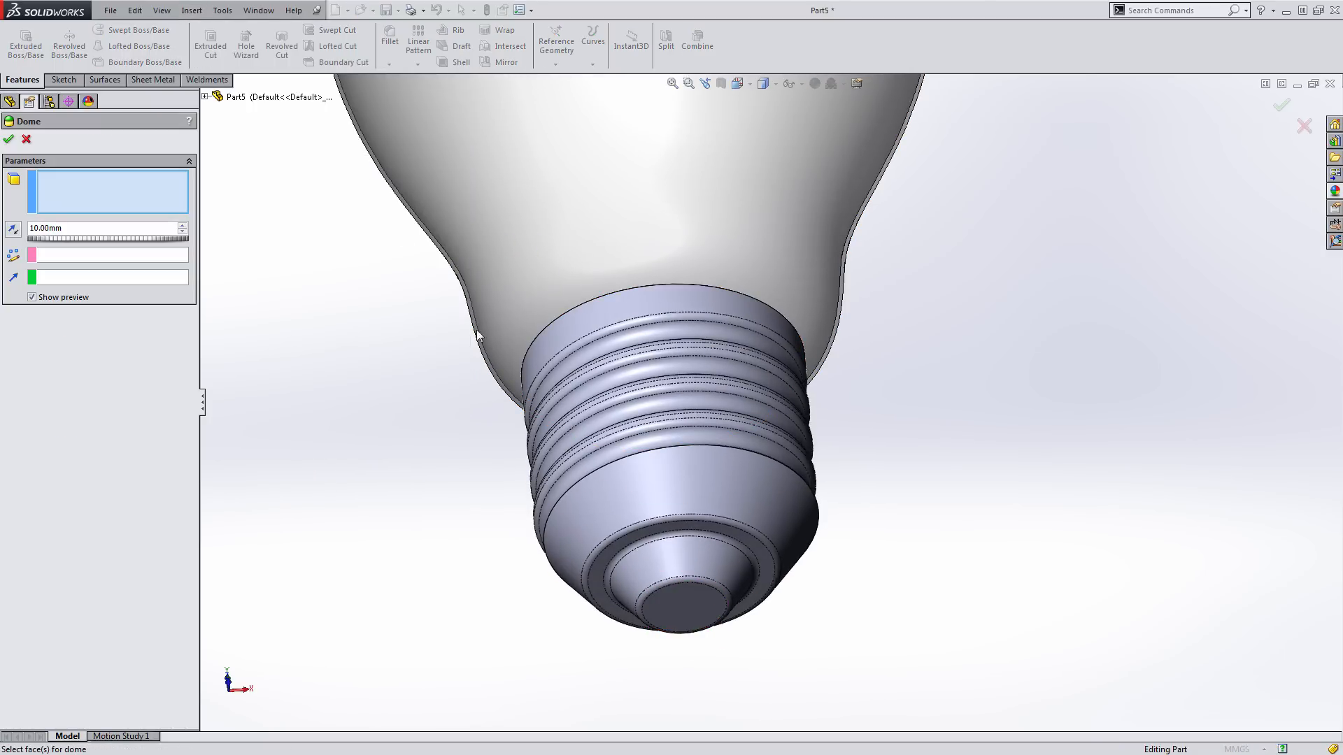
{"action": "left_click", "coordinate": [673, 596]}
{"action": "middle_click_drag", "start_coordinate": [681, 569], "coordinate": [682, 674]}
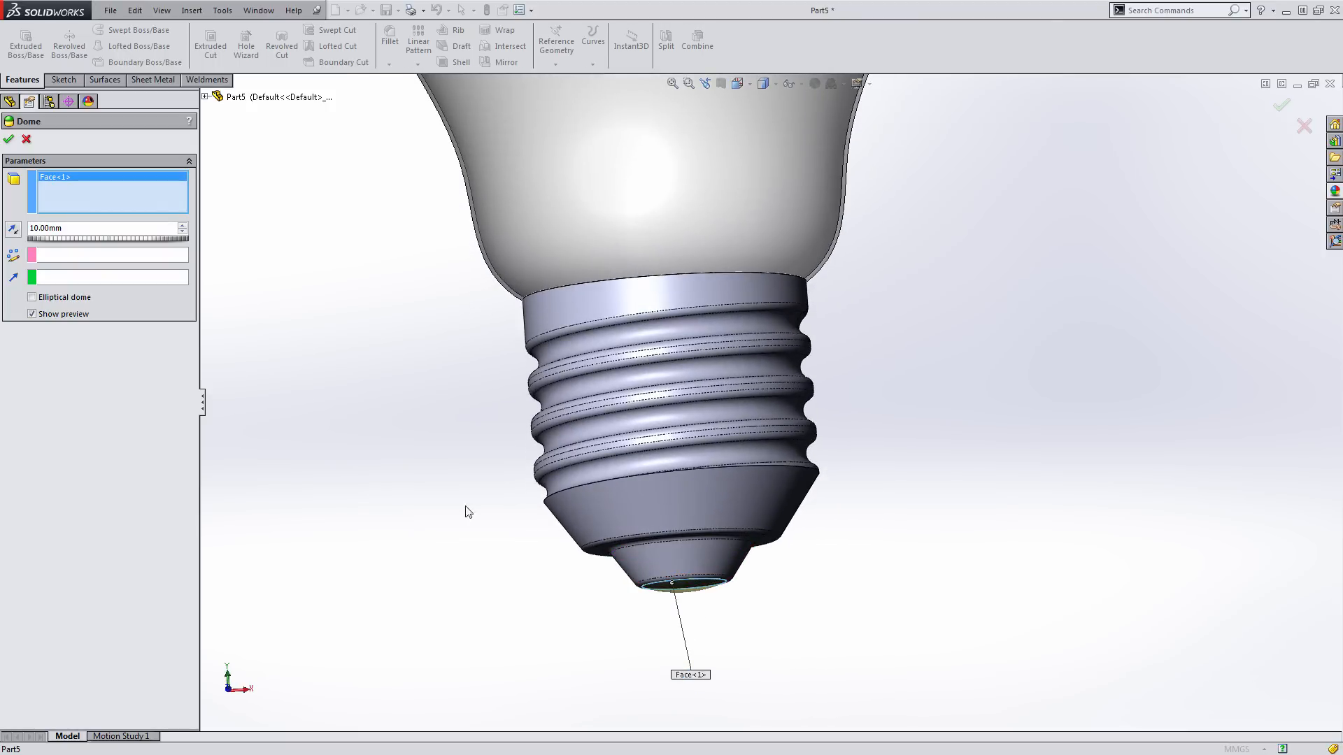
{"action": "left_click", "coordinate": [63, 300]}
{"action": "scroll", "coordinate": [657, 613], "scroll_direction": "down", "scroll_amount": 4}
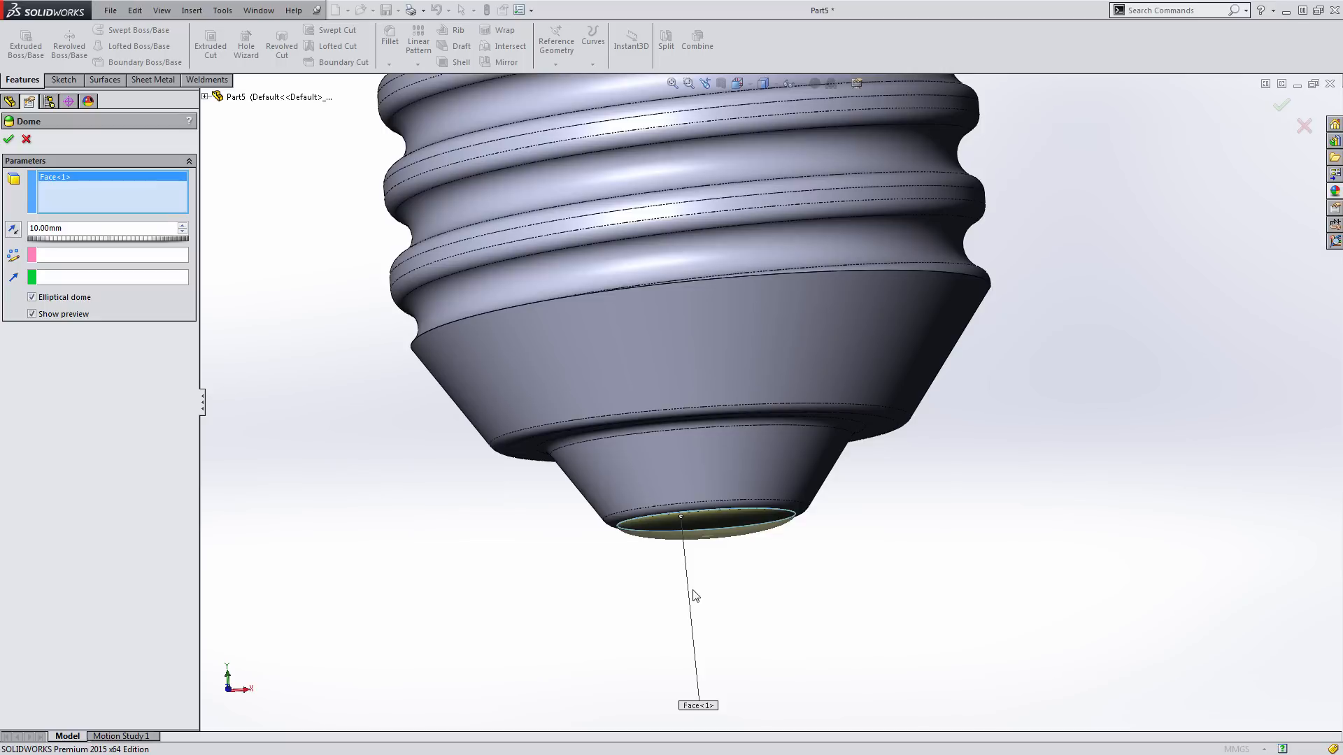
{"action": "left_click", "coordinate": [1282, 105]}
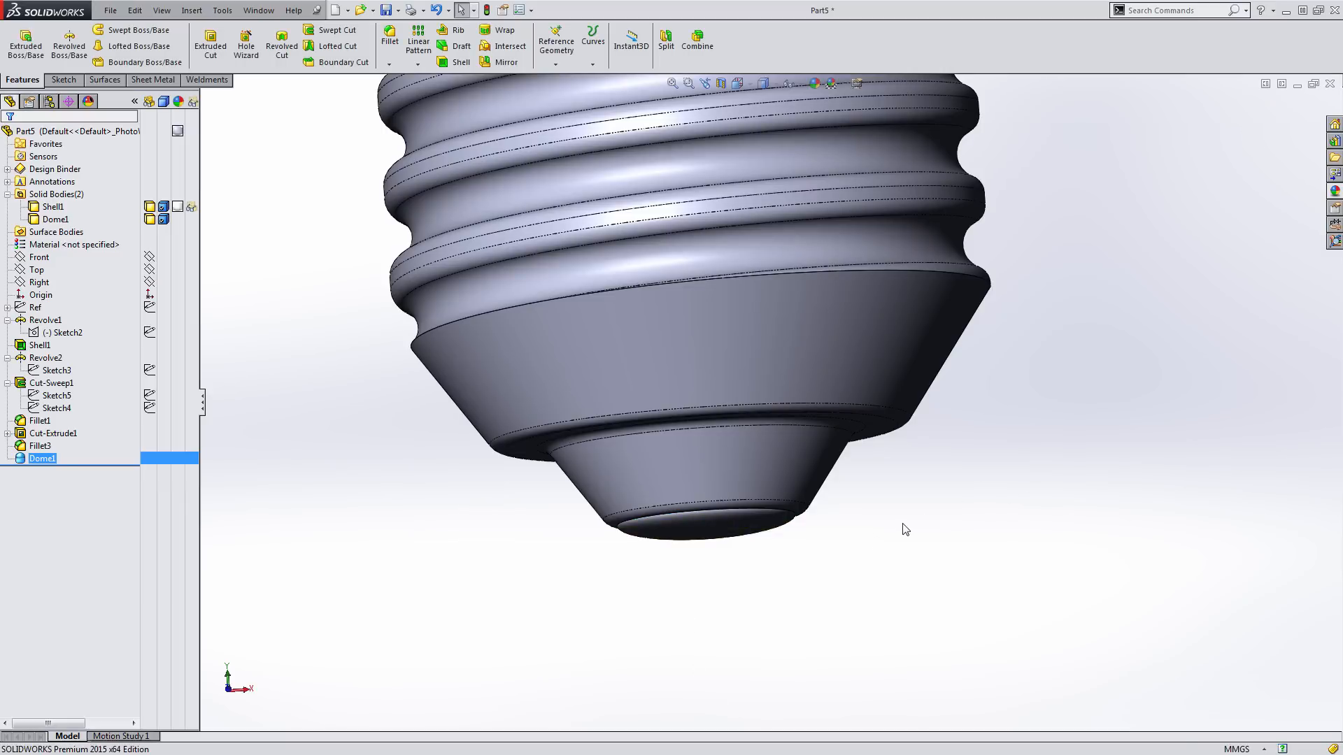
{"action": "middle_click_drag", "start_coordinate": [824, 522], "coordinate": [826, 494]}
Start a sketch on the Front plane and draw a circle of about 26.7 mm radius on the bulb's vertical axis, inside the glass
{"action": "key", "text": "f"}
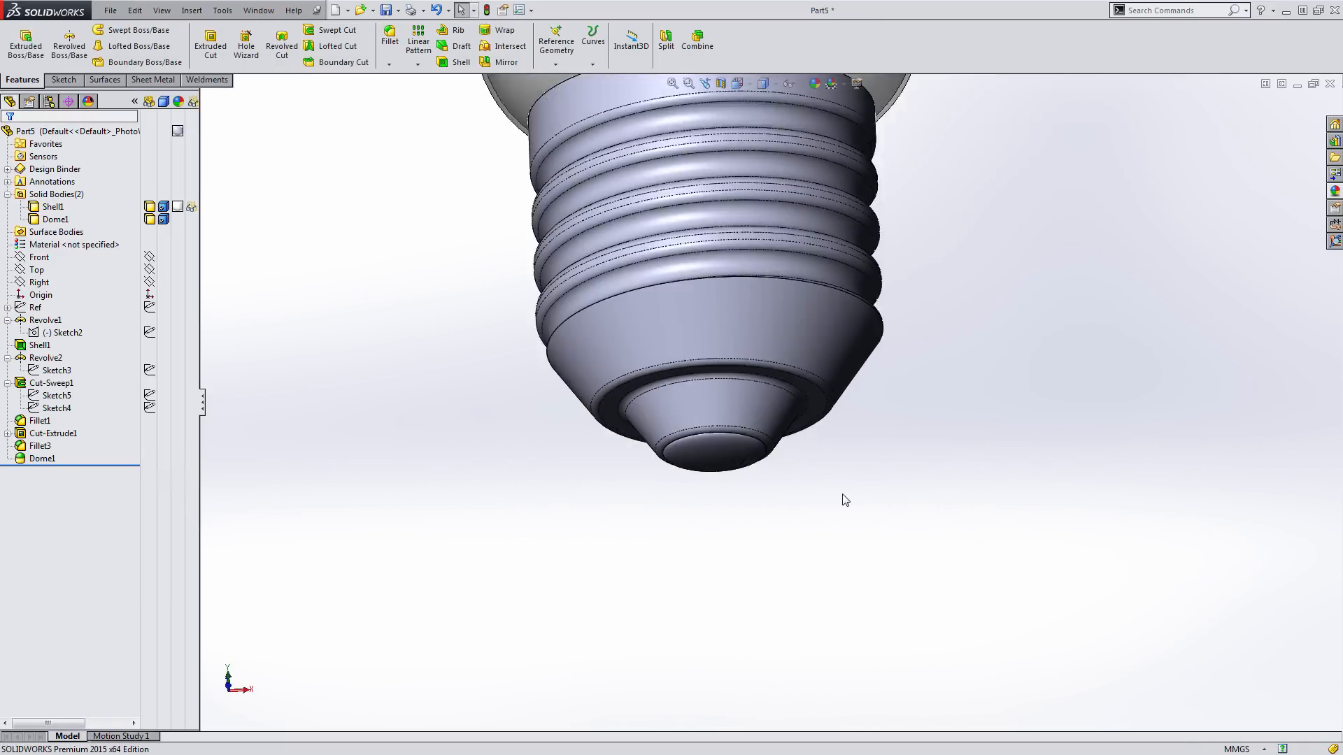
{"action": "mouse_move", "coordinate": [875, 578]}
{"action": "middle_mouse_down"}
{"action": "mouse_move", "coordinate": [902, 578]}
{"action": "mouse_move", "coordinate": [886, 571]}
{"action": "middle_mouse_up"}
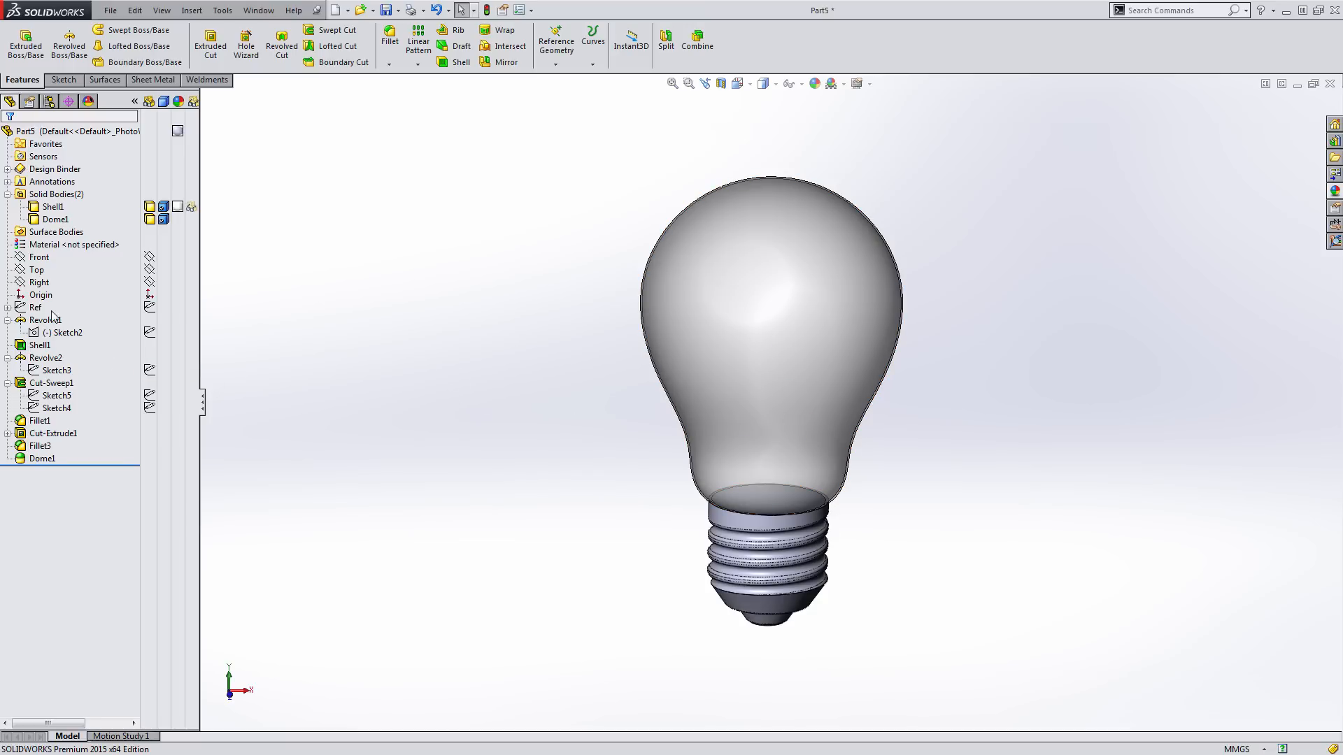
{"action": "left_click", "coordinate": [47, 257]}
{"action": "left_click", "coordinate": [52, 244]}
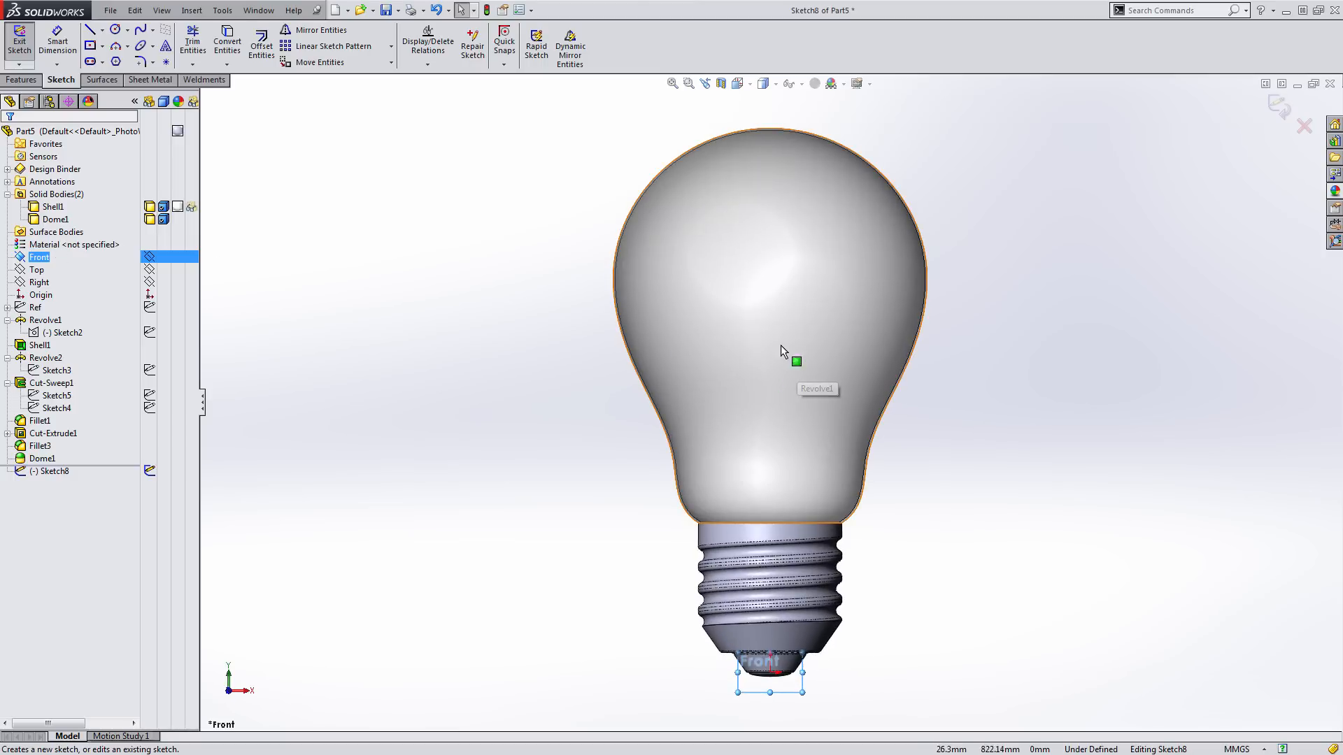
{"action": "left_click", "coordinate": [115, 29]}
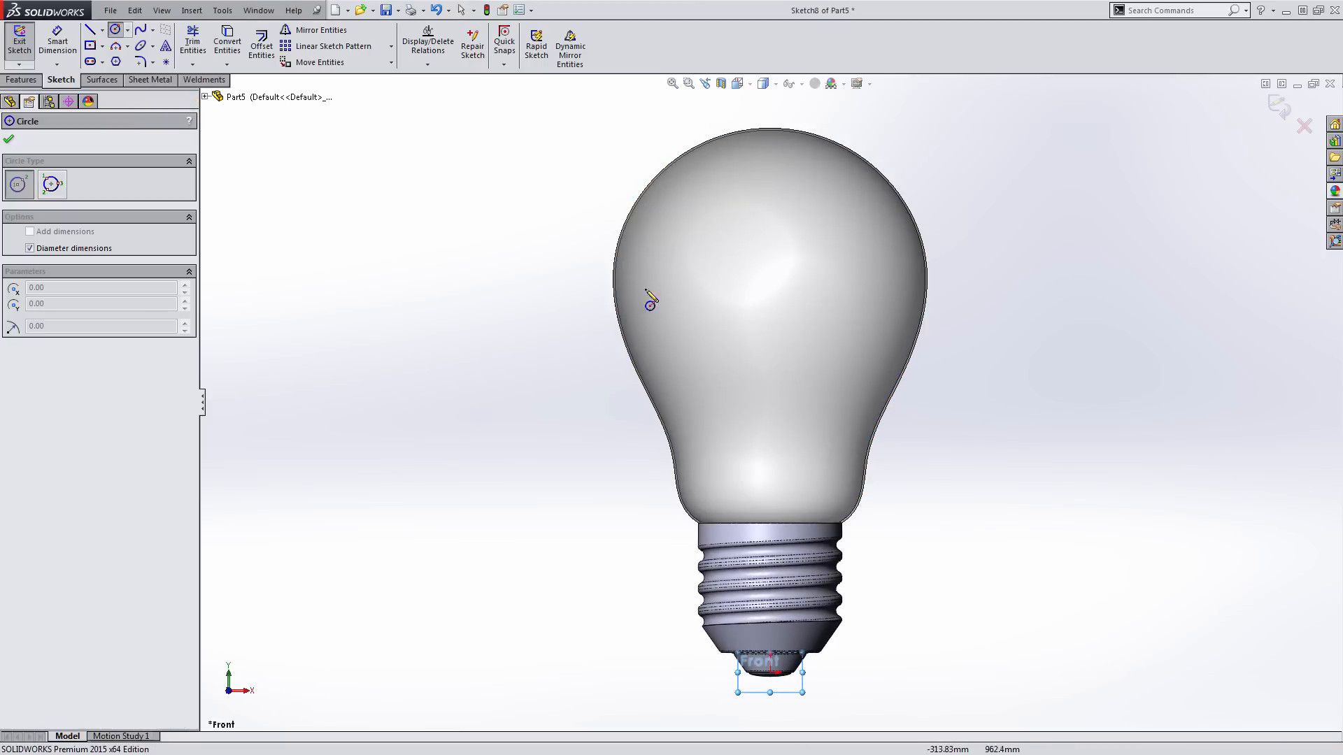
{"action": "left_click_drag", "start_coordinate": [770, 376], "coordinate": [775, 389]}
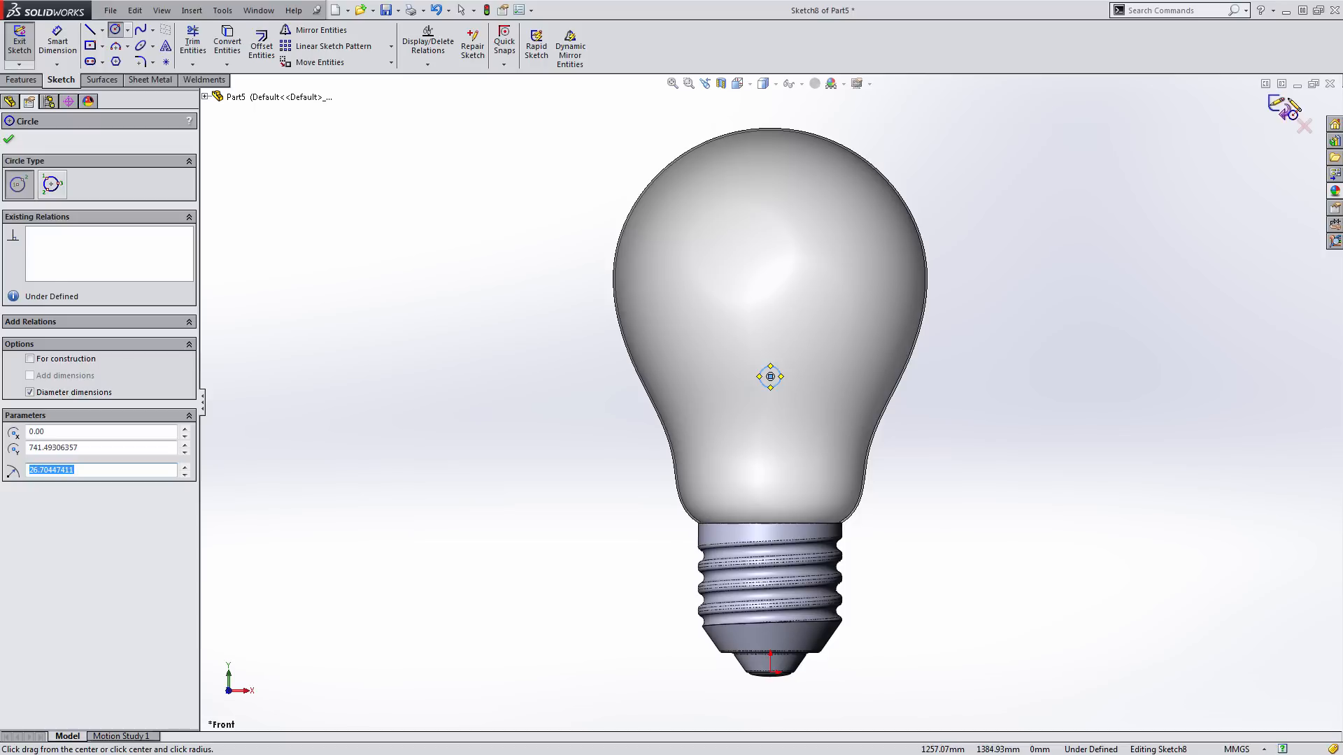
Extrude the circle inside the glass into a cylinder, using Mid Plane with a total depth of 178 mm
{"action": "left_click", "coordinate": [1279, 106]}
{"action": "middle_click_drag", "start_coordinate": [1229, 174], "coordinate": [600, 229]}
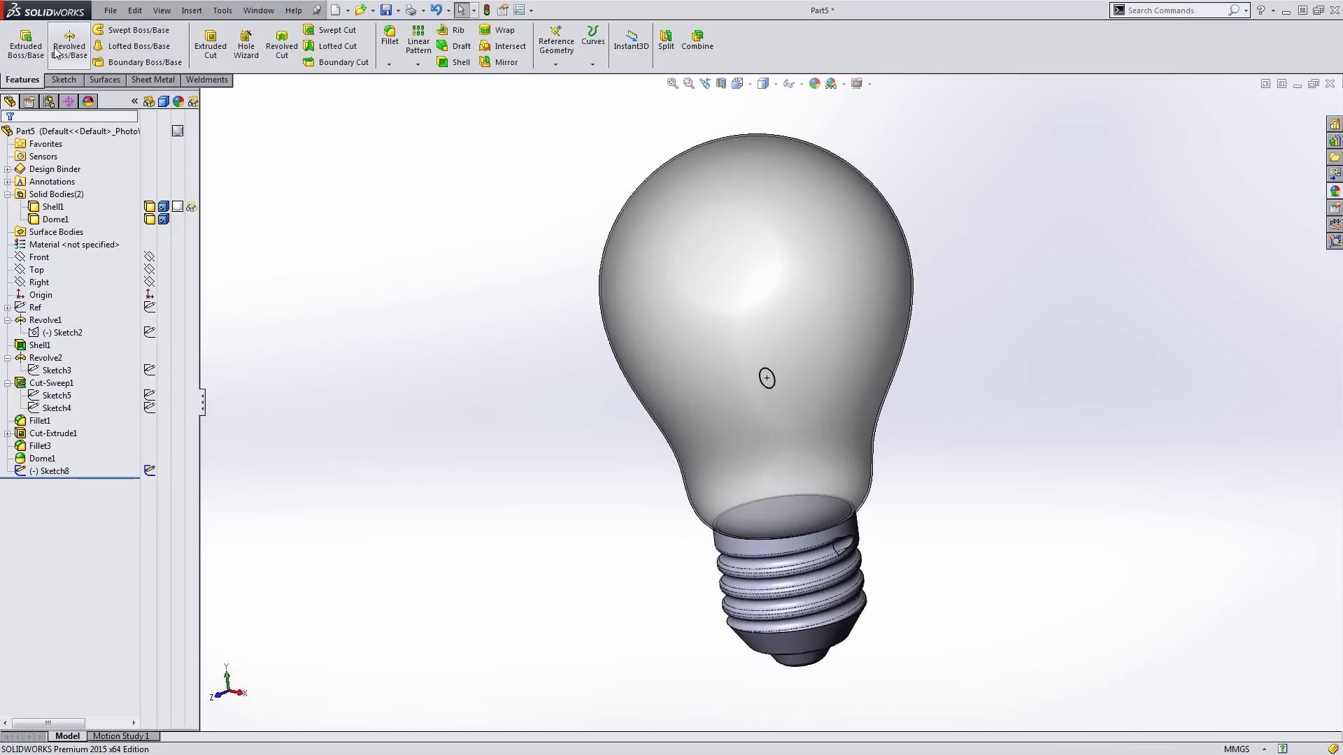
{"action": "left_click", "coordinate": [26, 42]}
{"action": "left_click", "coordinate": [774, 380]}
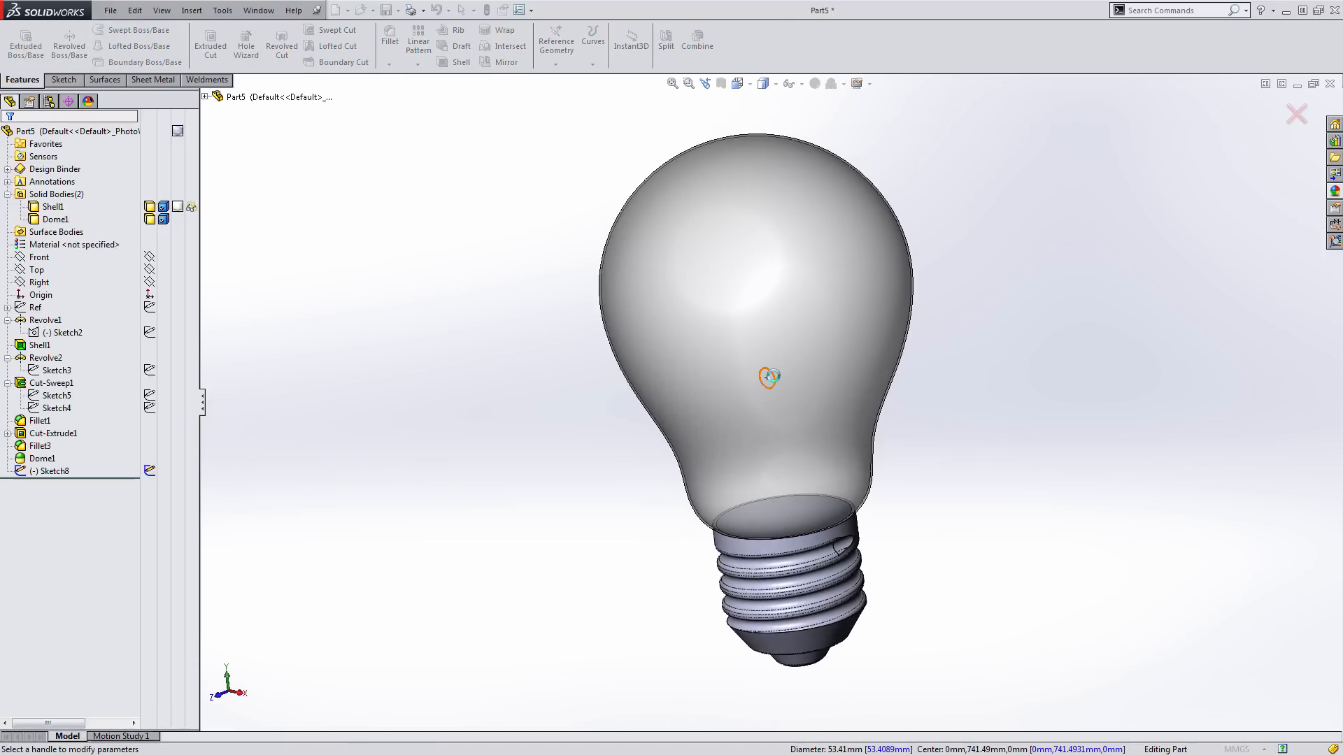
{"action": "left_click", "coordinate": [115, 219]}
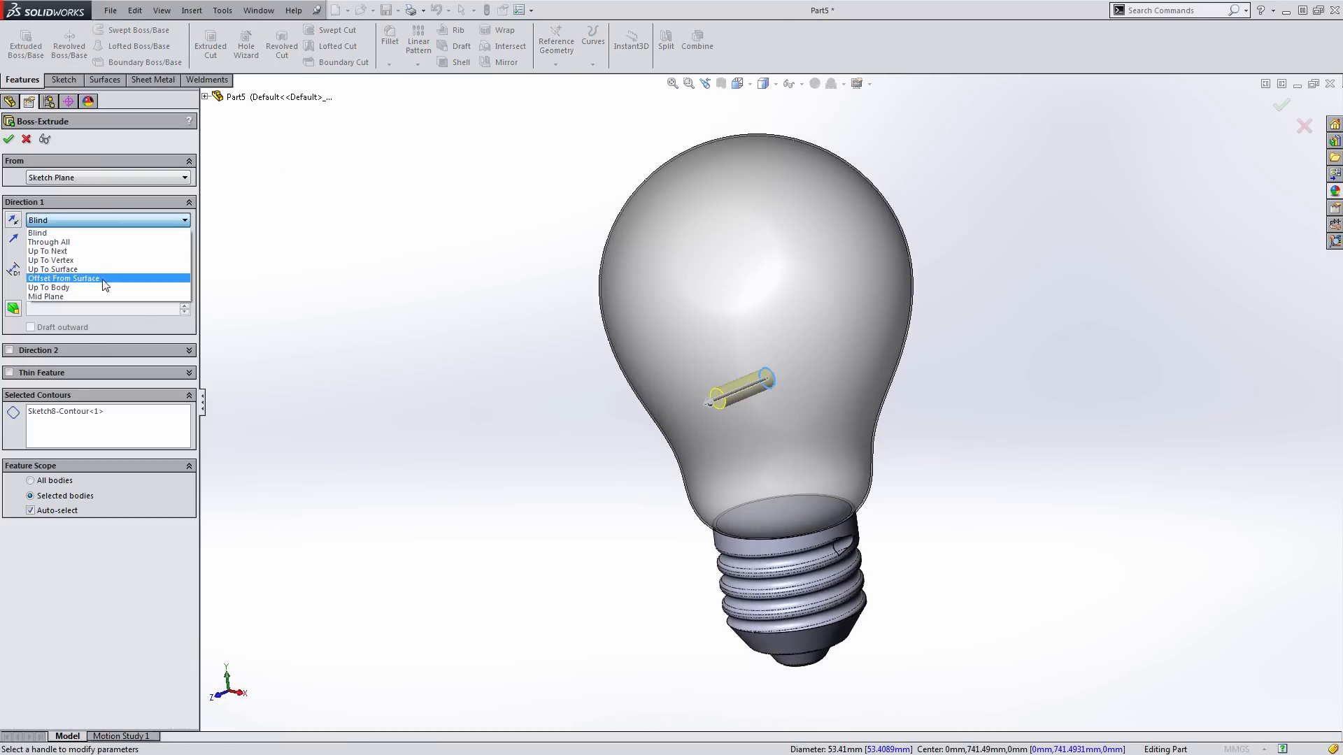
{"action": "left_click", "coordinate": [102, 292]}
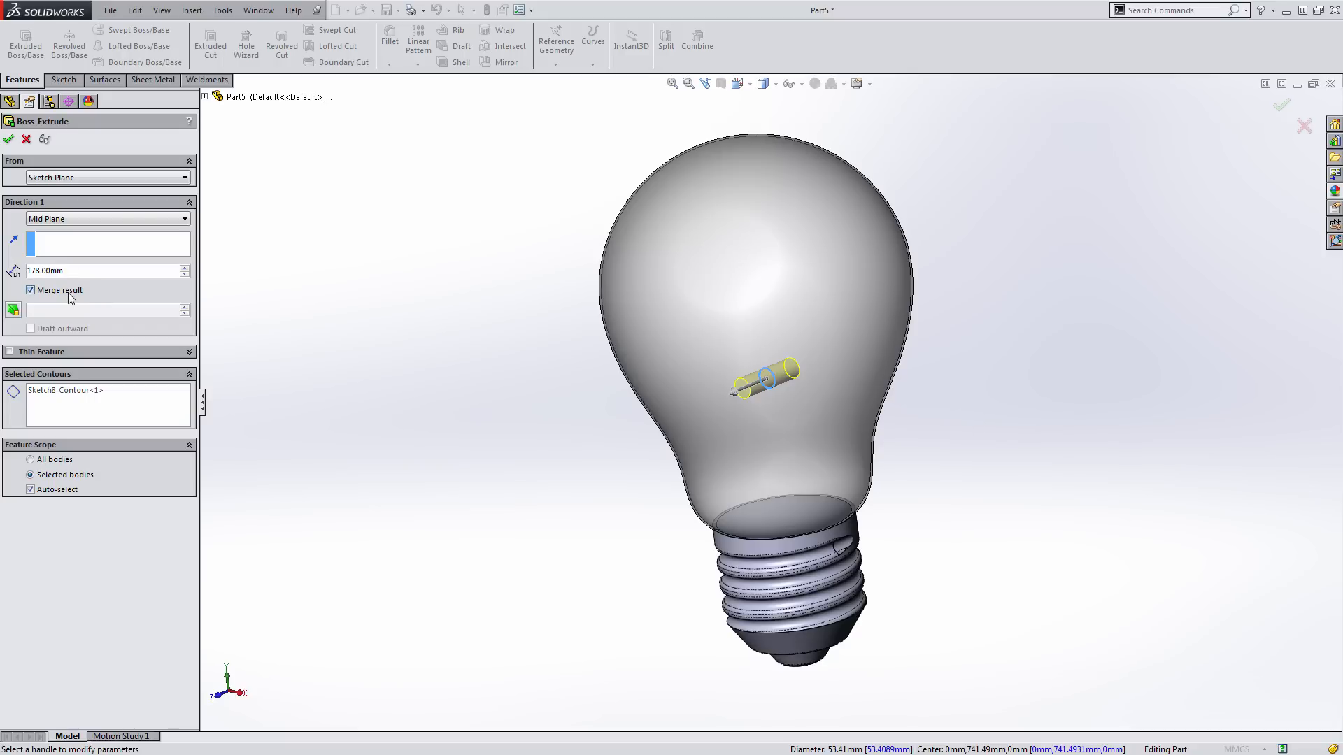
{"action": "left_click", "coordinate": [9, 140]}
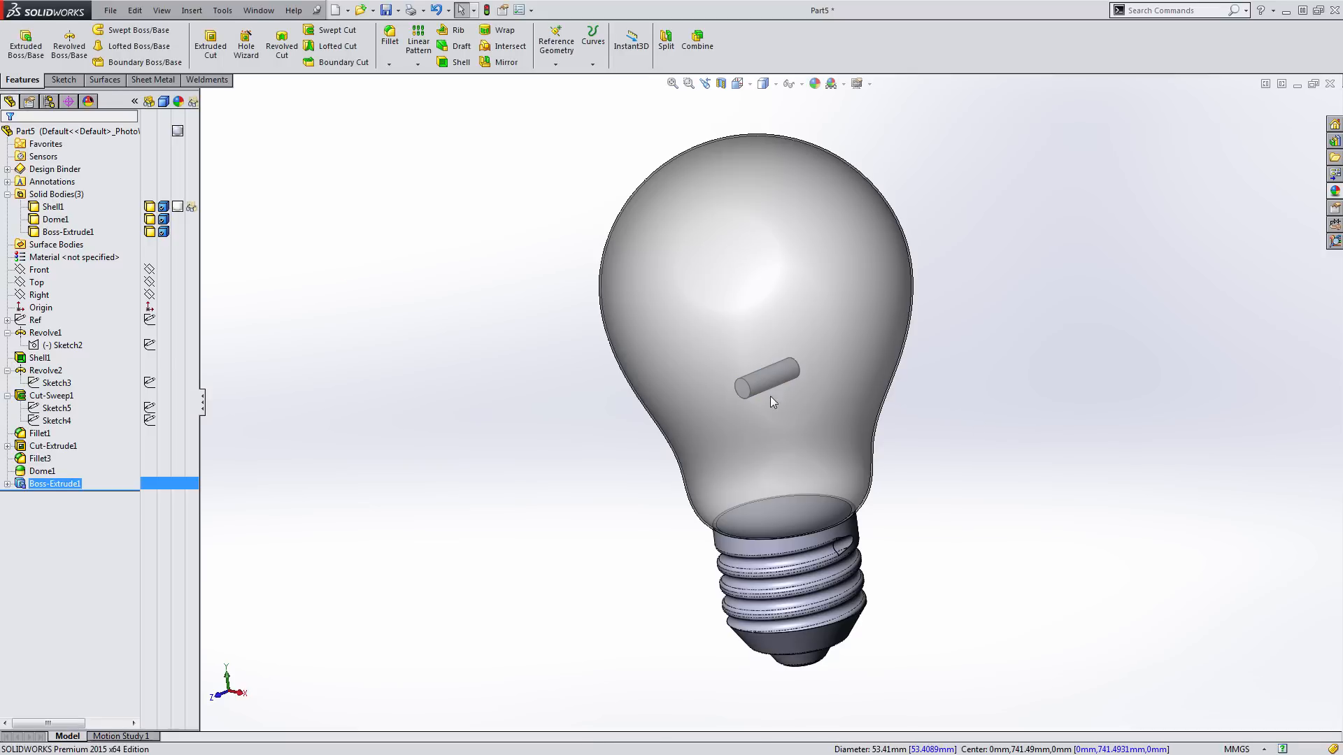
Apply the Red Neon Tube light appearance to the new cylinder body inside the glass
{"action": "left_click", "coordinate": [183, 231]}
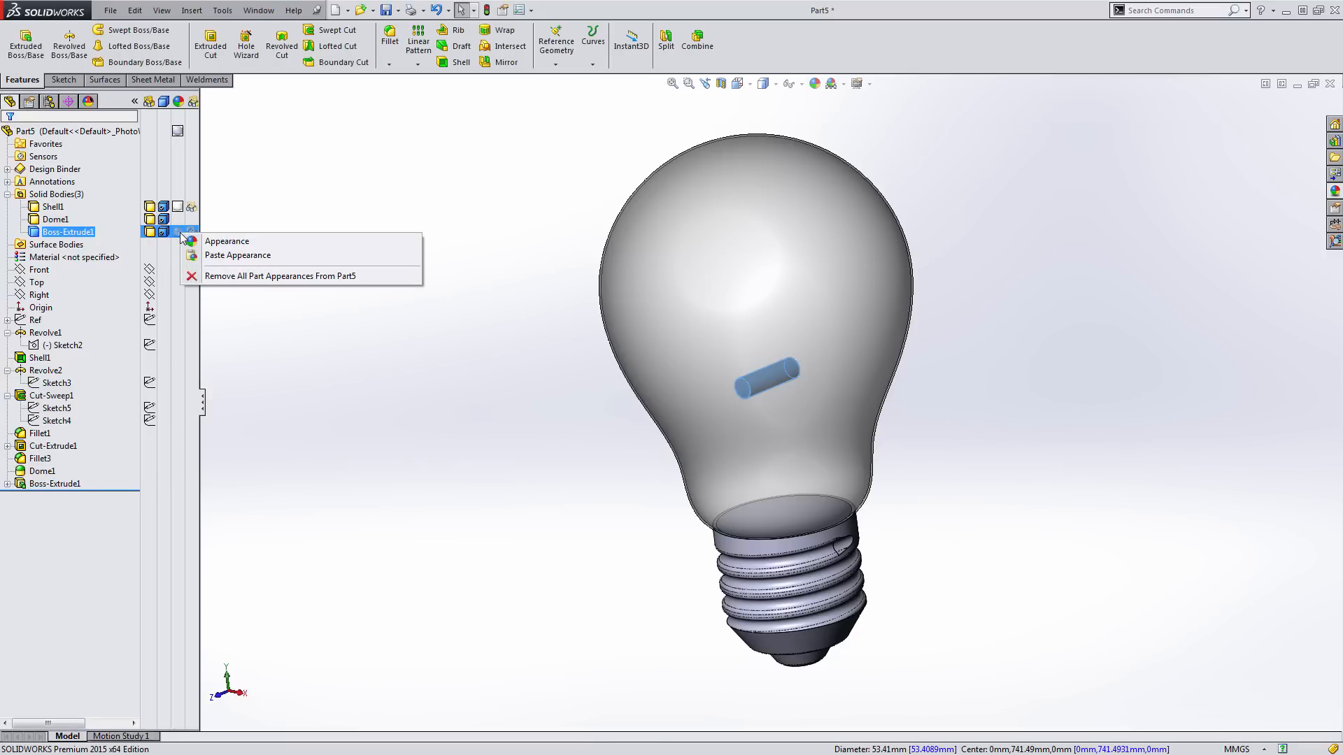
{"action": "left_click", "coordinate": [217, 241]}
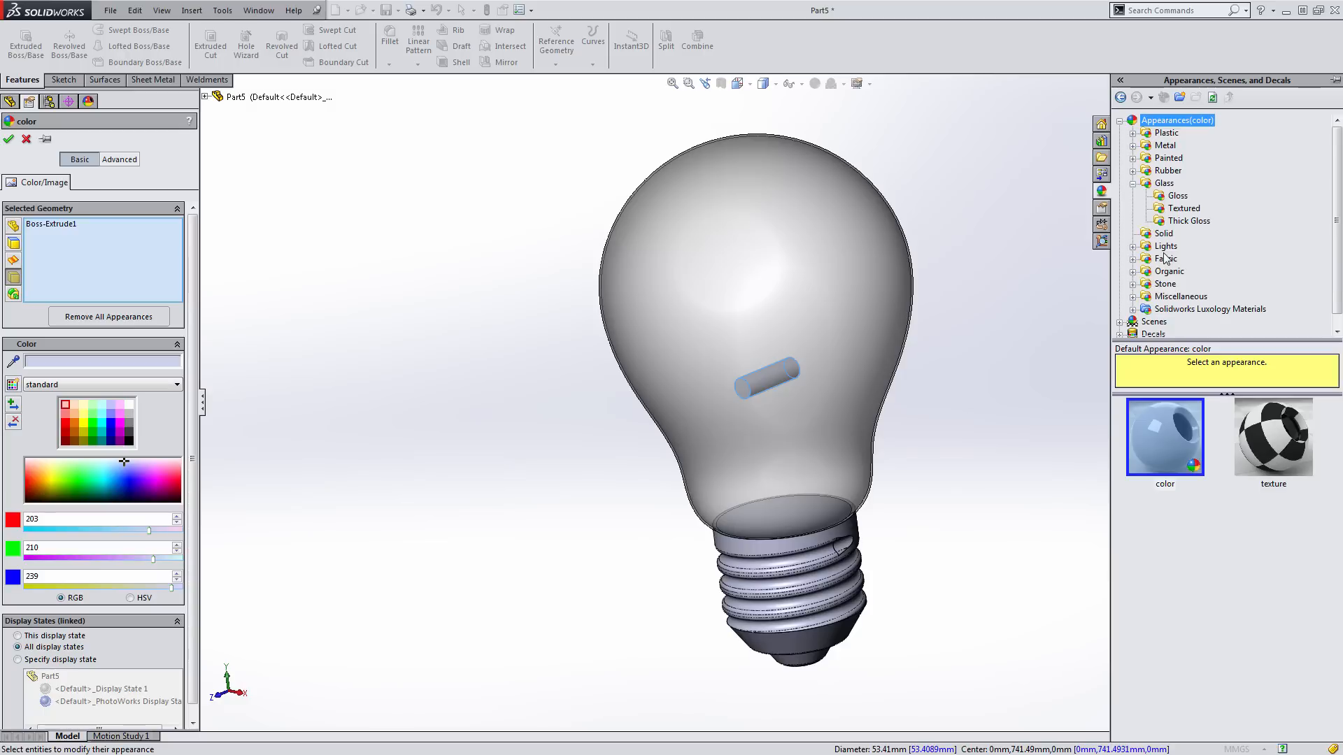
{"action": "left_click", "coordinate": [1133, 184]}
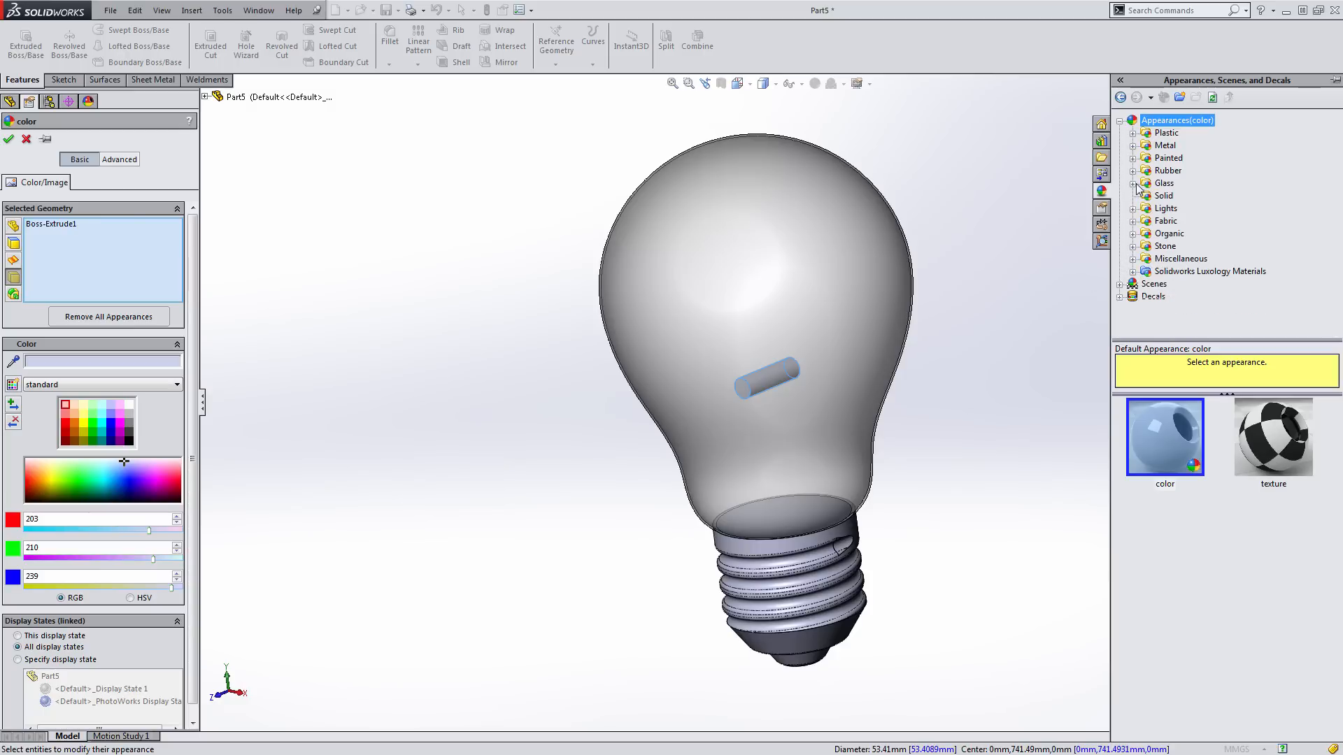
{"action": "left_click", "coordinate": [1133, 208]}
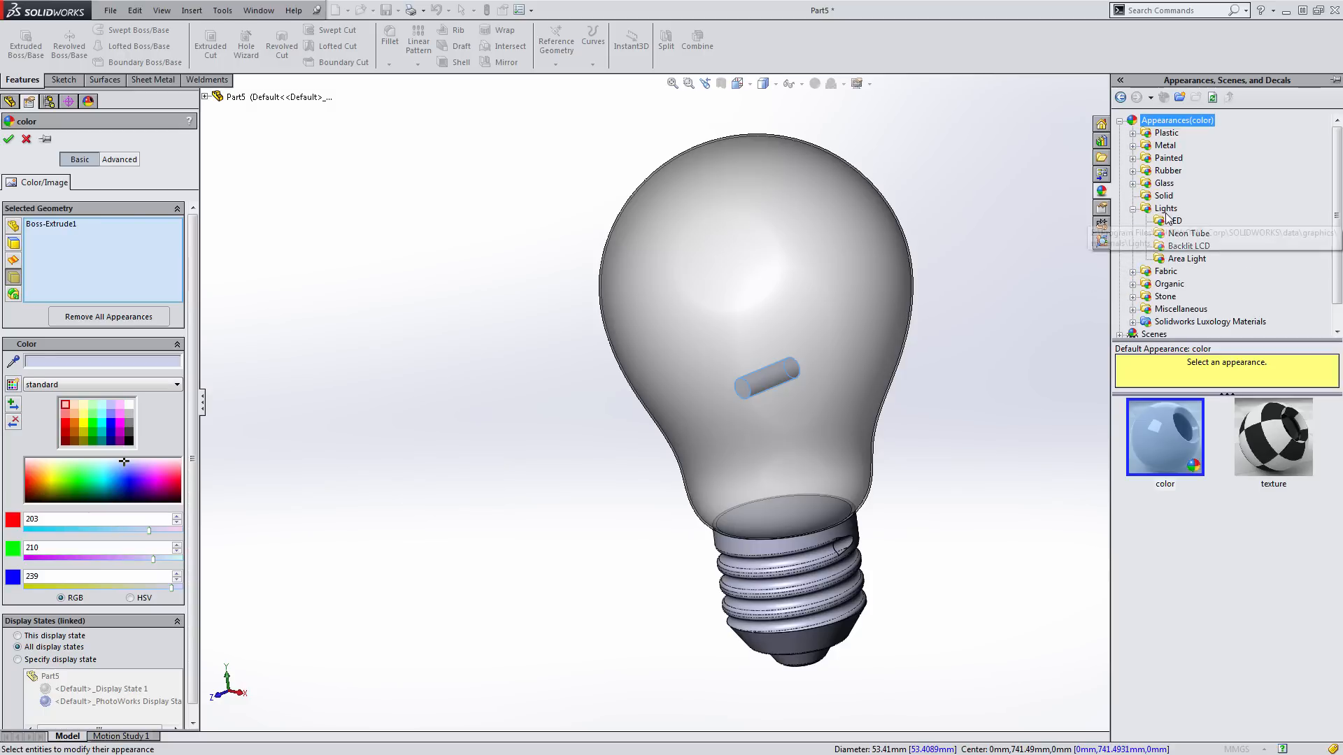
{"action": "left_click", "coordinate": [1175, 259]}
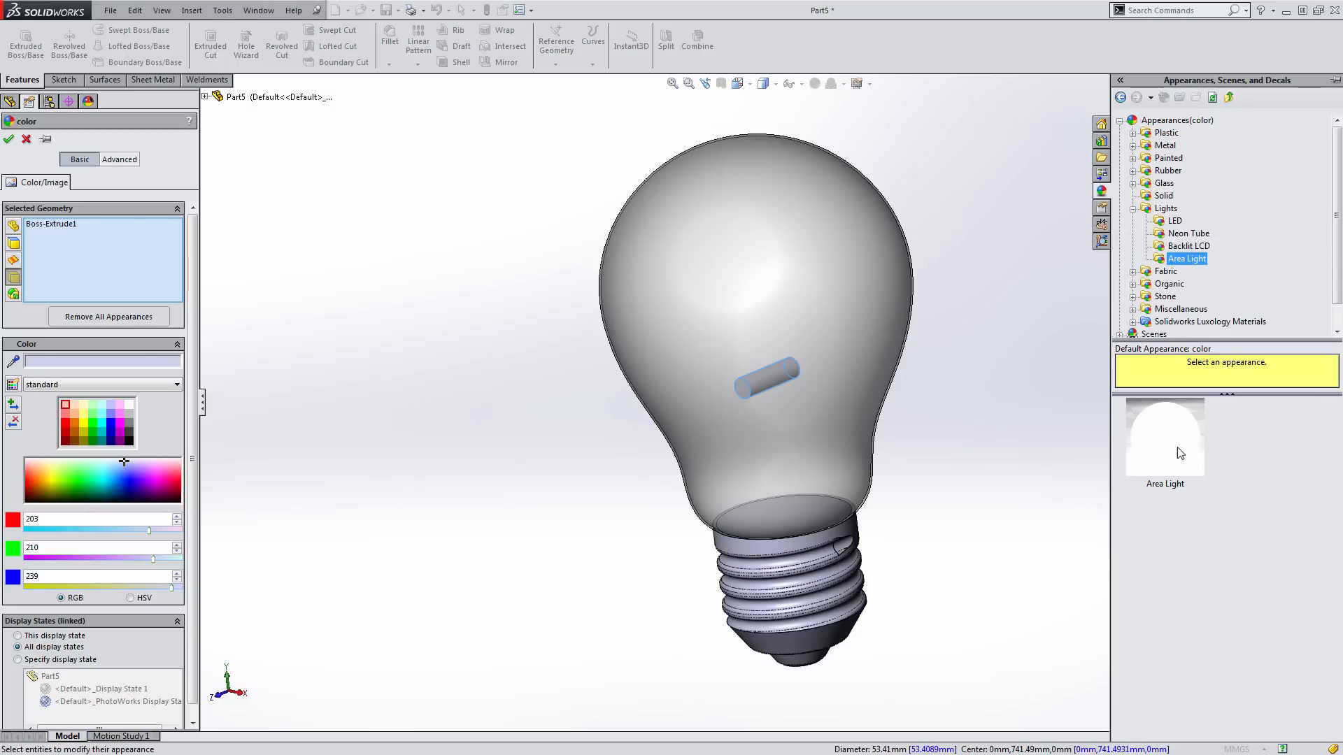
{"action": "left_click", "coordinate": [1174, 221]}
{"action": "left_click", "coordinate": [1182, 234]}
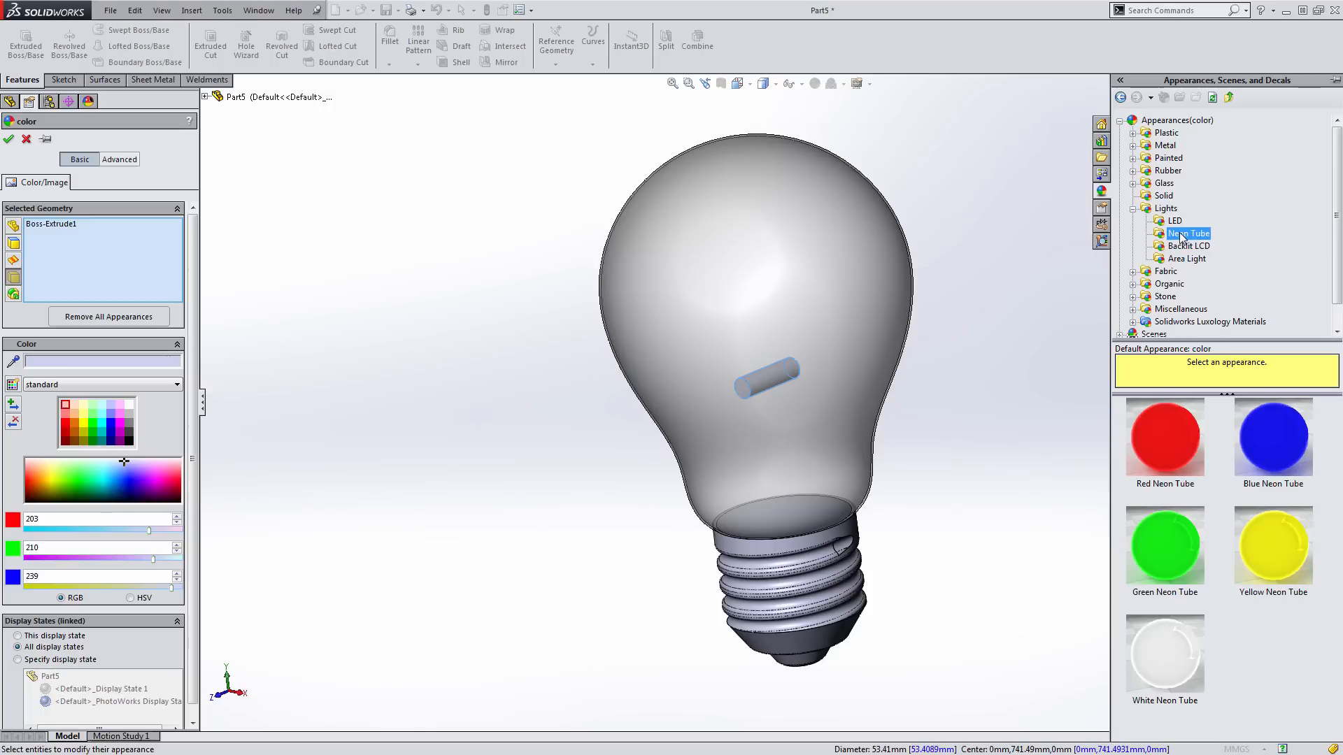
{"action": "left_click", "coordinate": [1186, 650]}
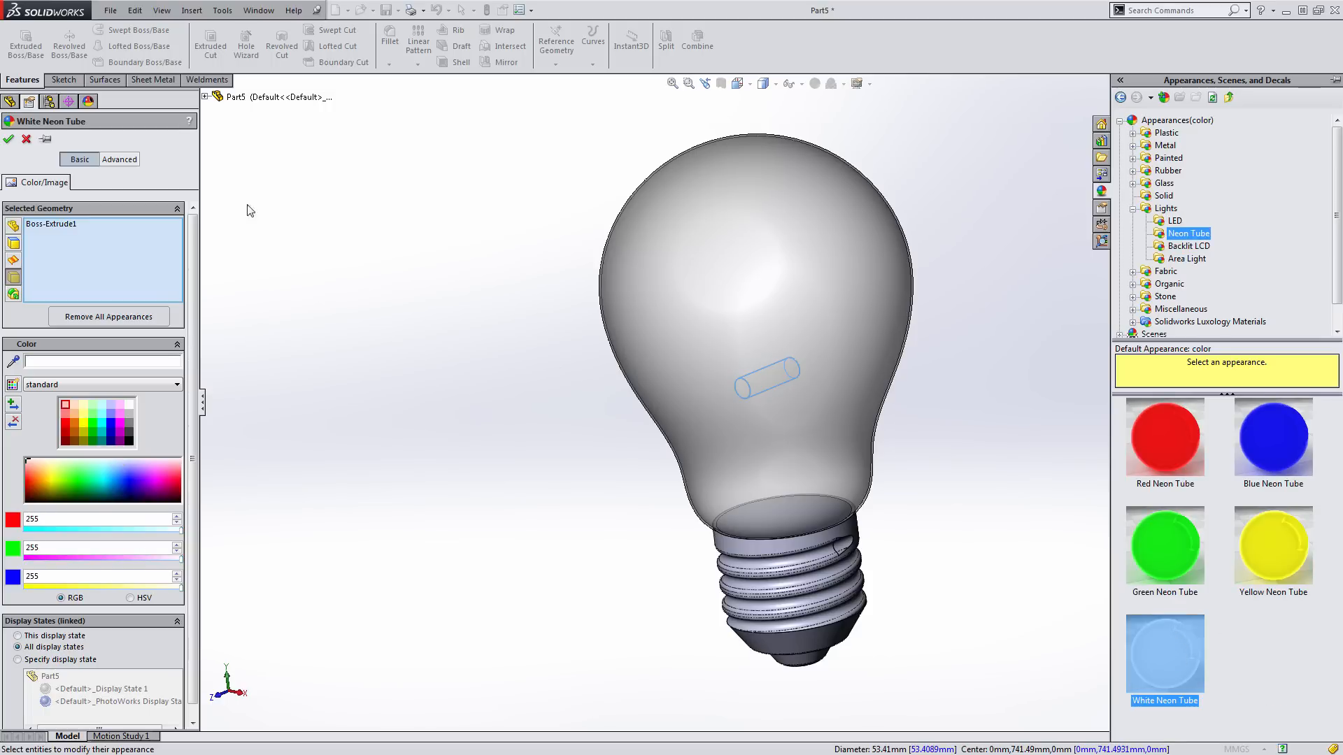
{"action": "left_click", "coordinate": [1188, 445]}
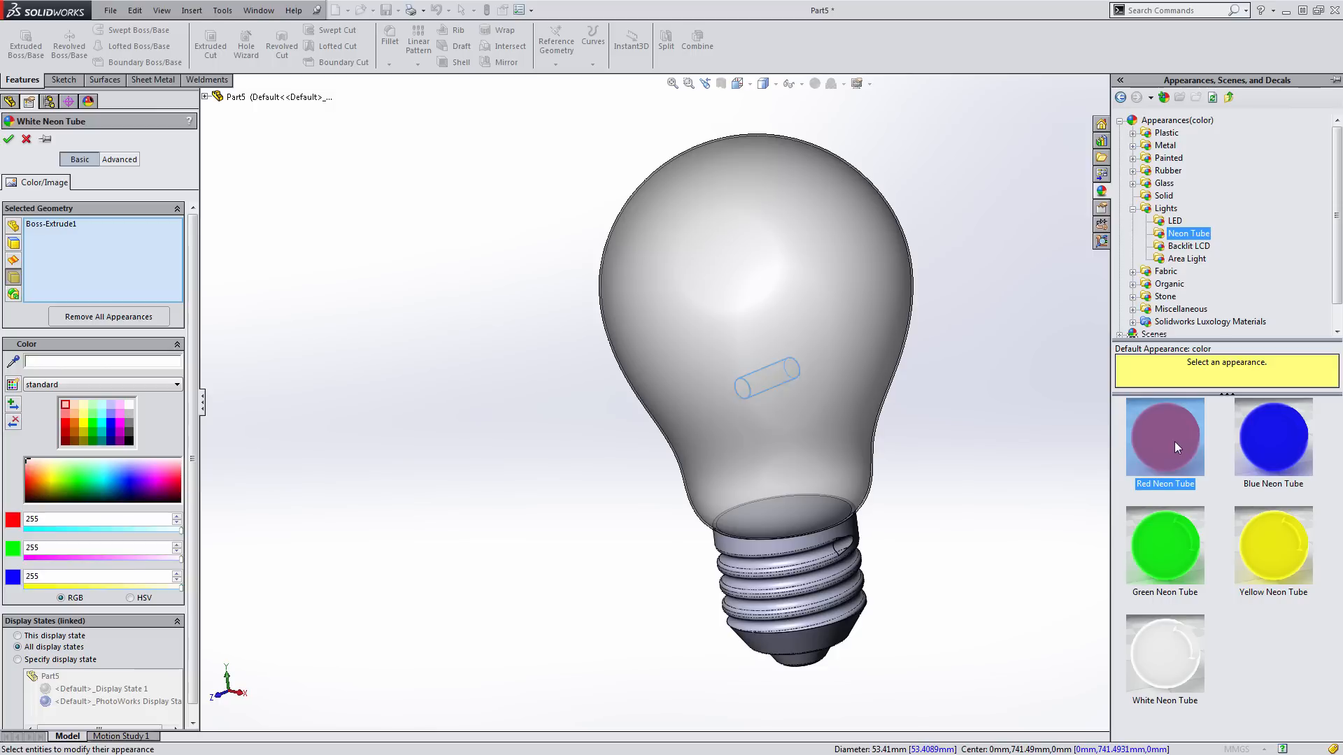
{"action": "left_click", "coordinate": [8, 139]}
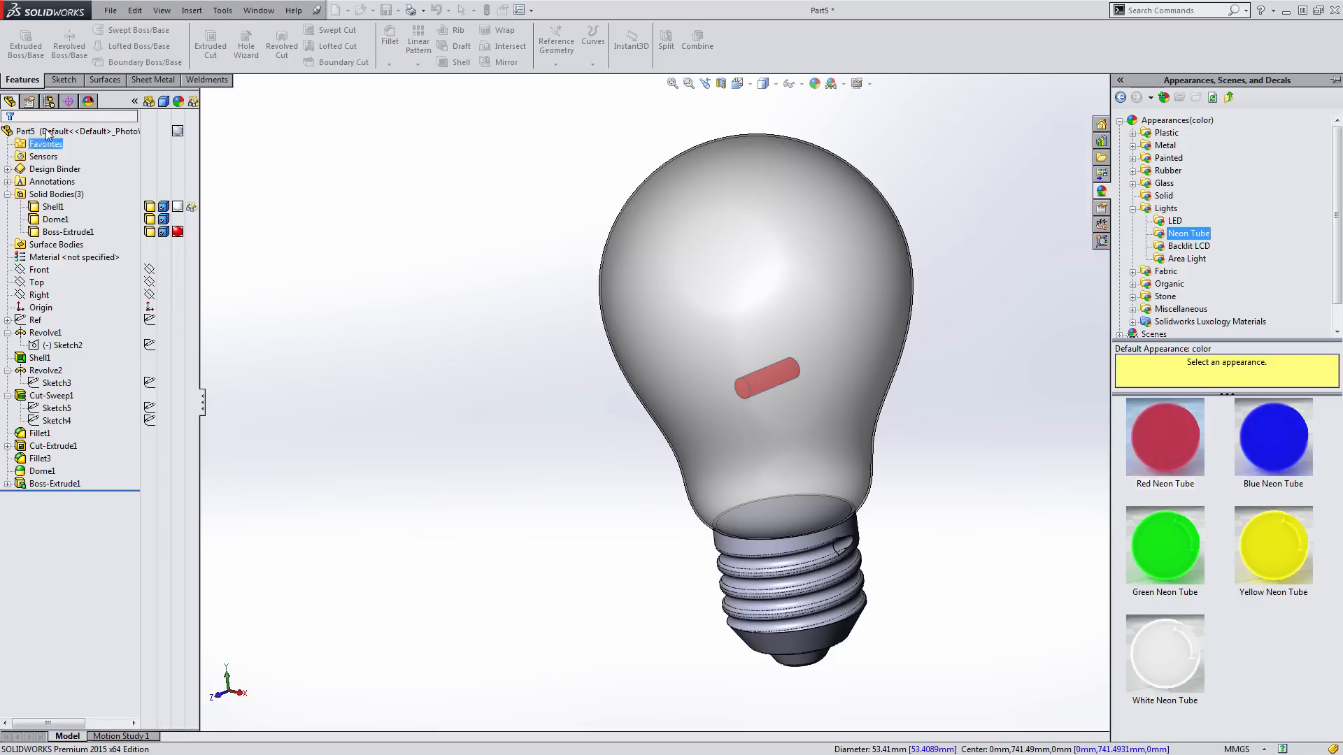
Enable the PhotoView 360 add-in for the current session
{"action": "left_click", "coordinate": [222, 10]}
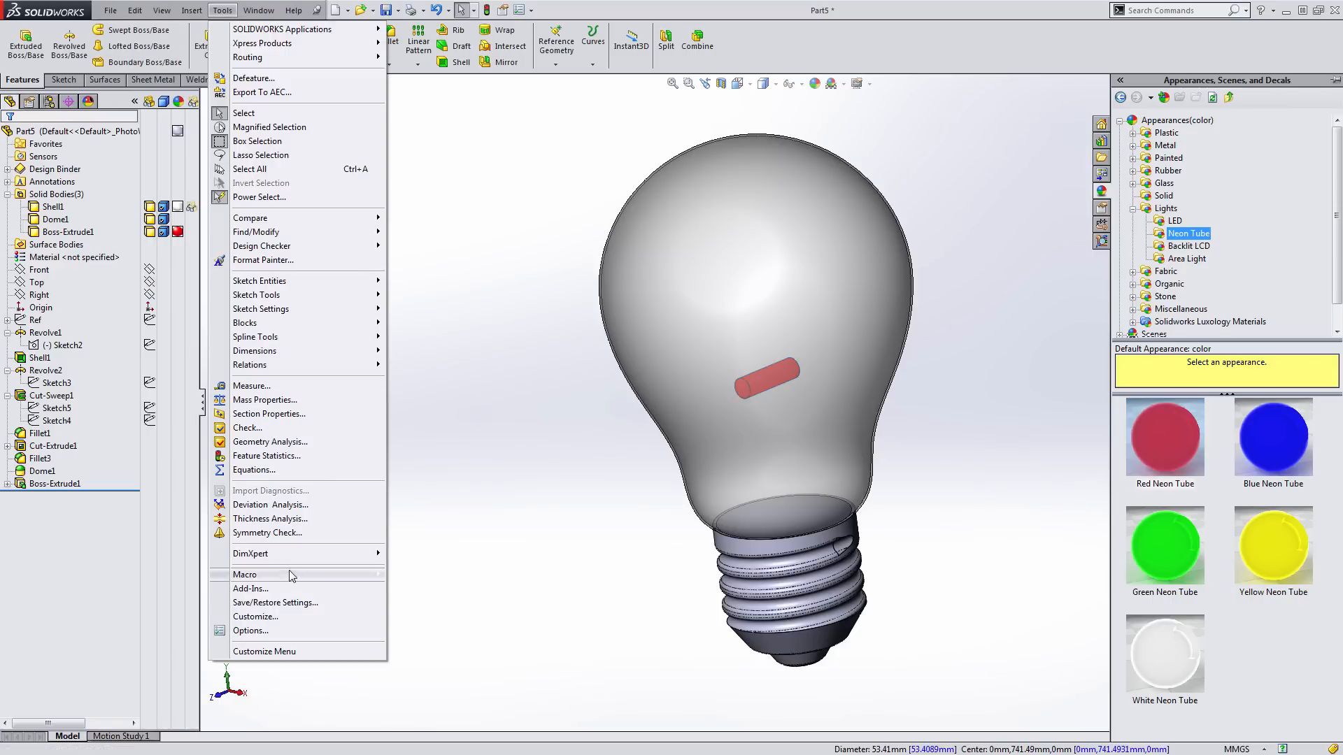
{"action": "left_click", "coordinate": [250, 588]}
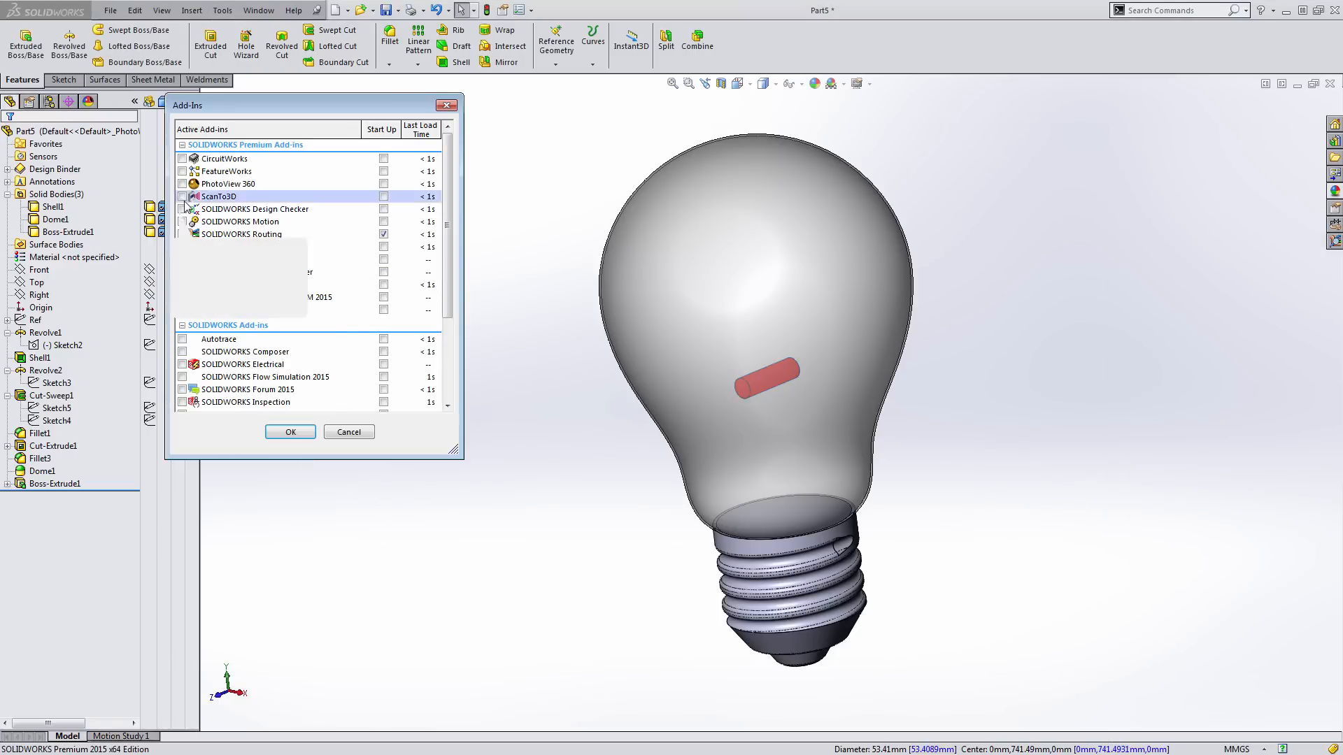
{"action": "left_click", "coordinate": [182, 184]}
{"action": "left_click", "coordinate": [290, 432]}
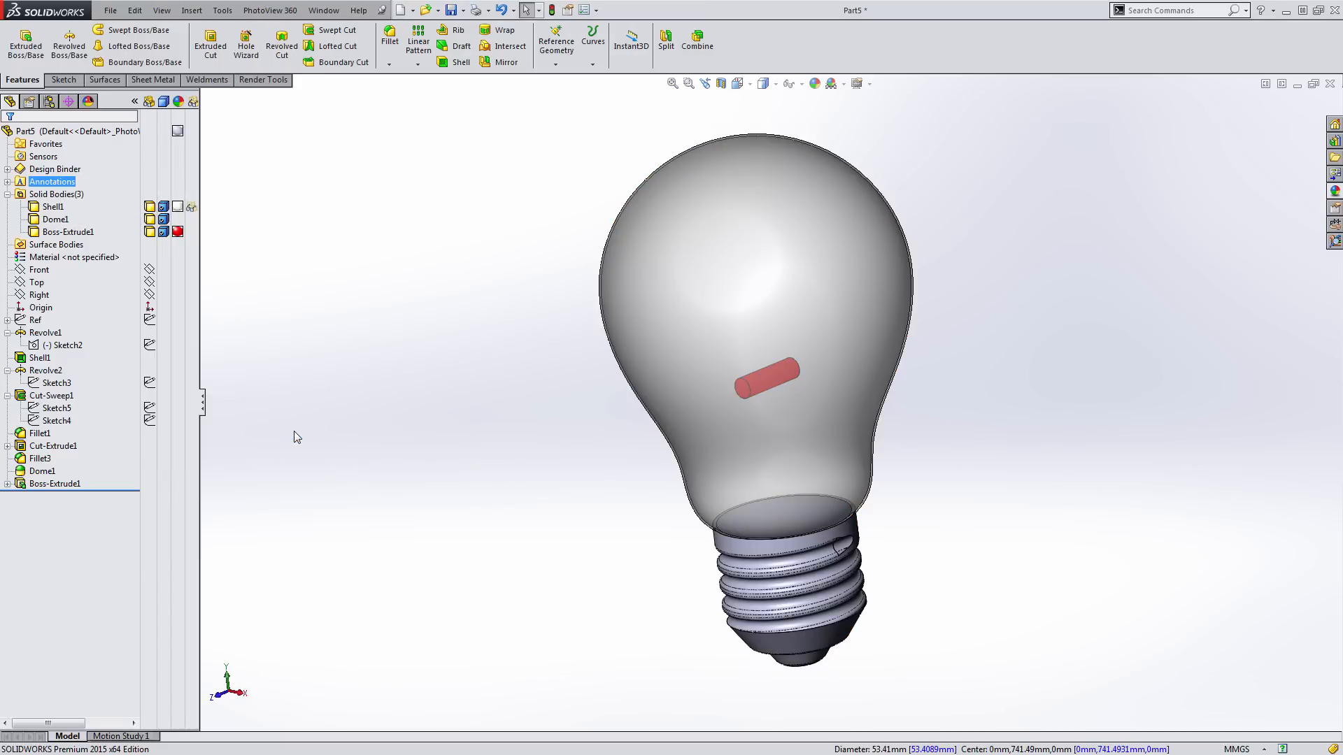
Render the bulb in the PhotoView 360 preview window, check how the neon cylinder looks, and close the preview
{"action": "left_click", "coordinate": [275, 12]}
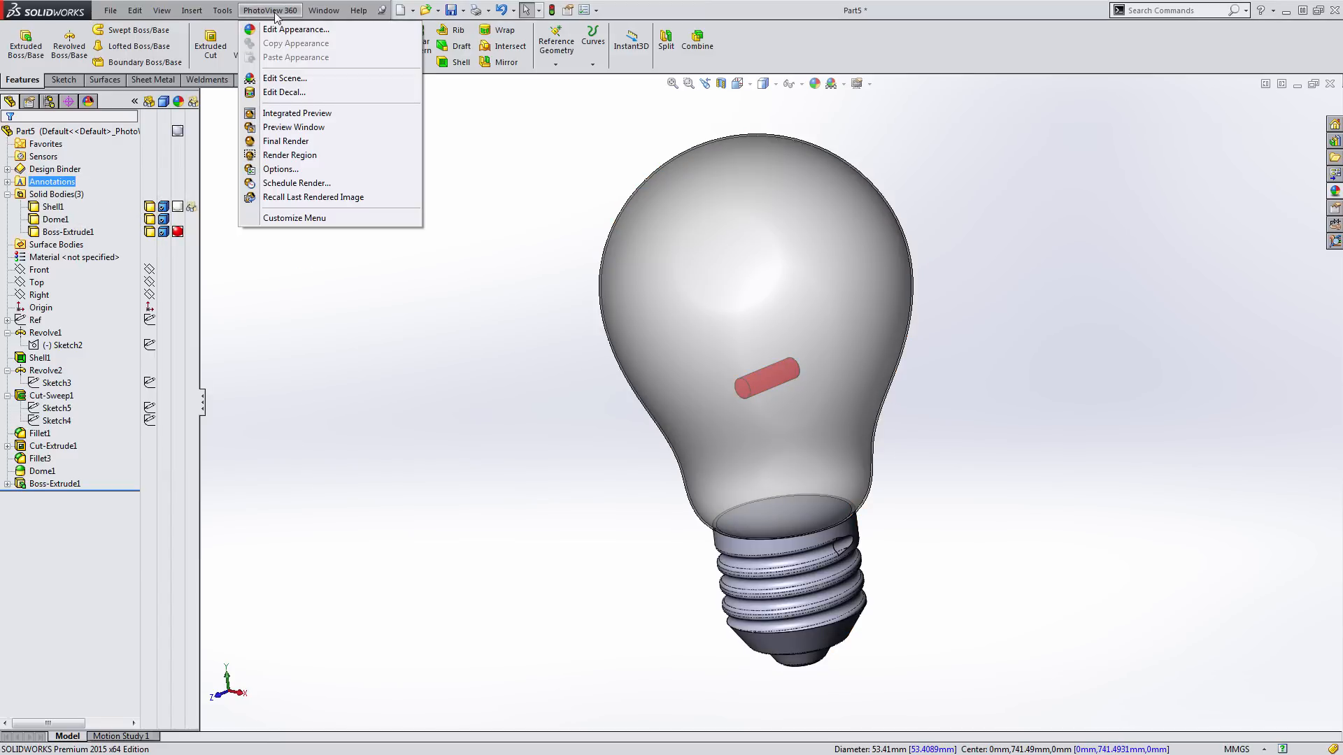
{"action": "left_click", "coordinate": [430, 138]}
{"action": "left_click", "coordinate": [252, 82]}
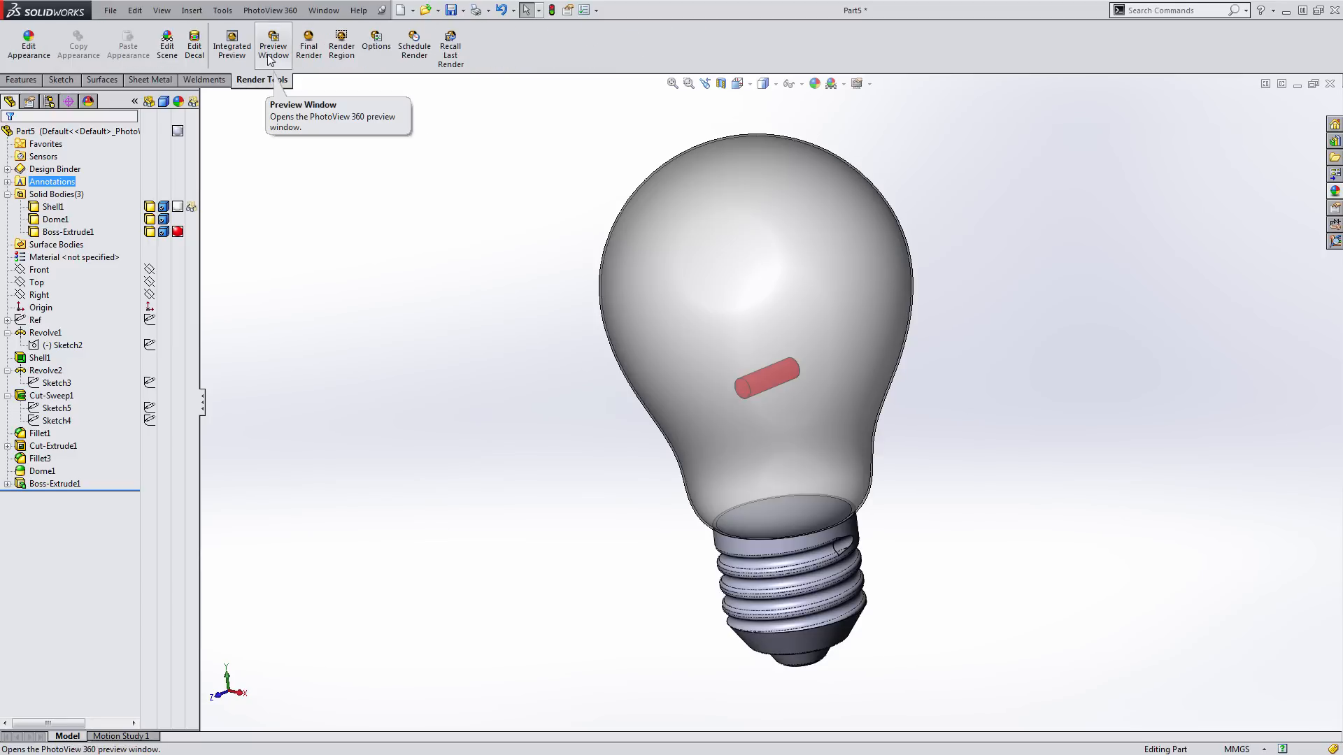
{"action": "left_click", "coordinate": [268, 59]}
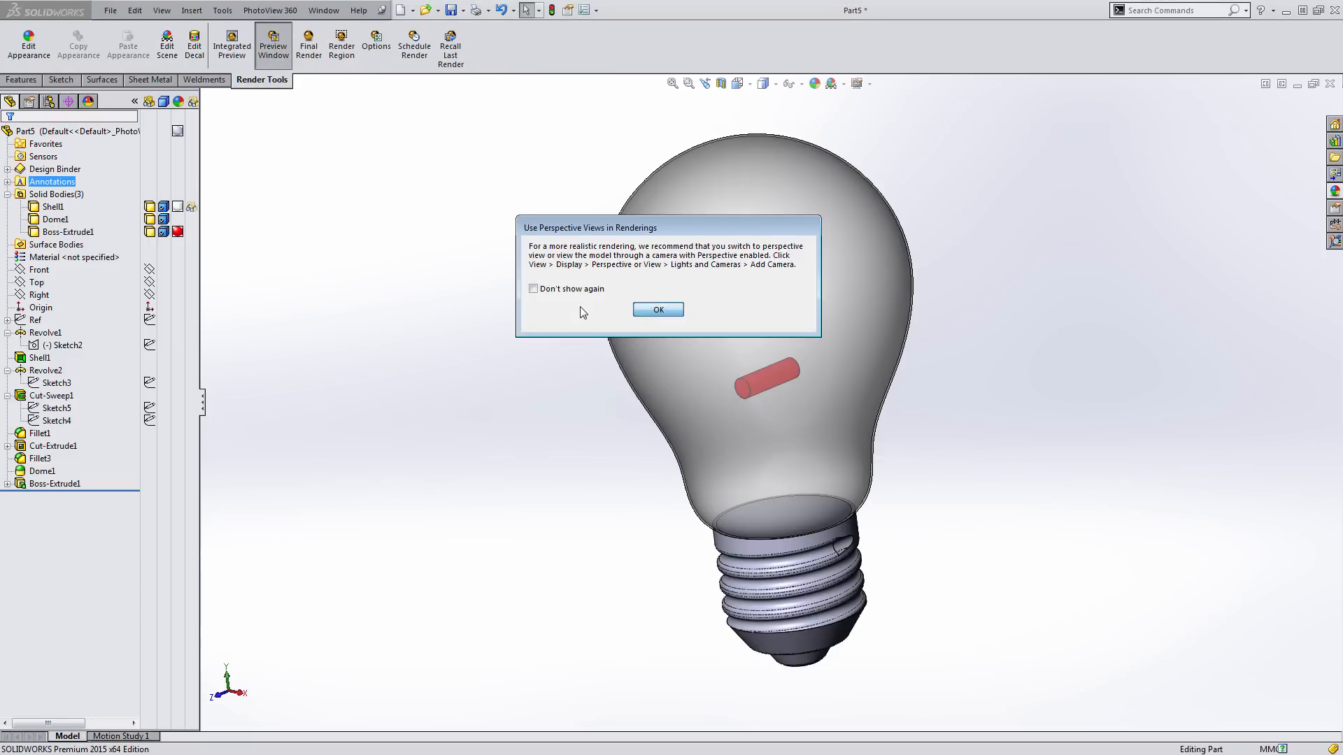
{"action": "key", "text": "Return"}
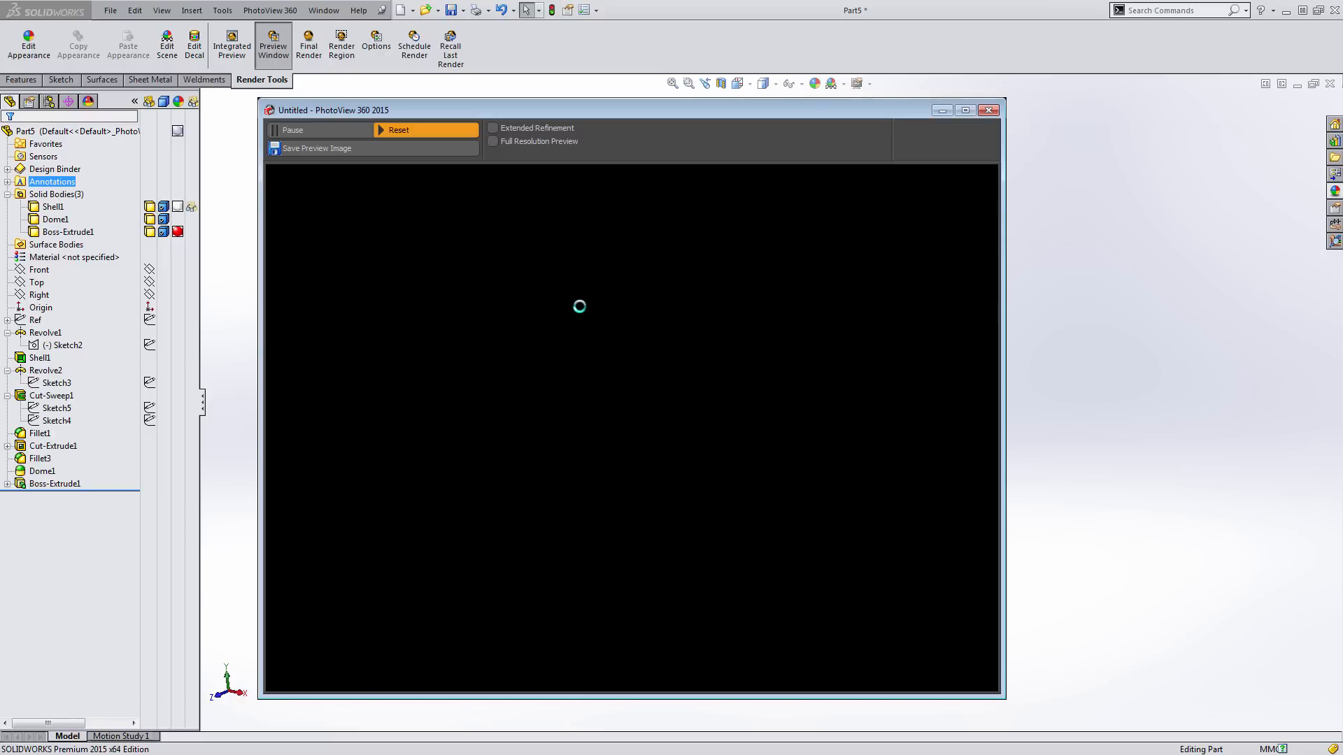
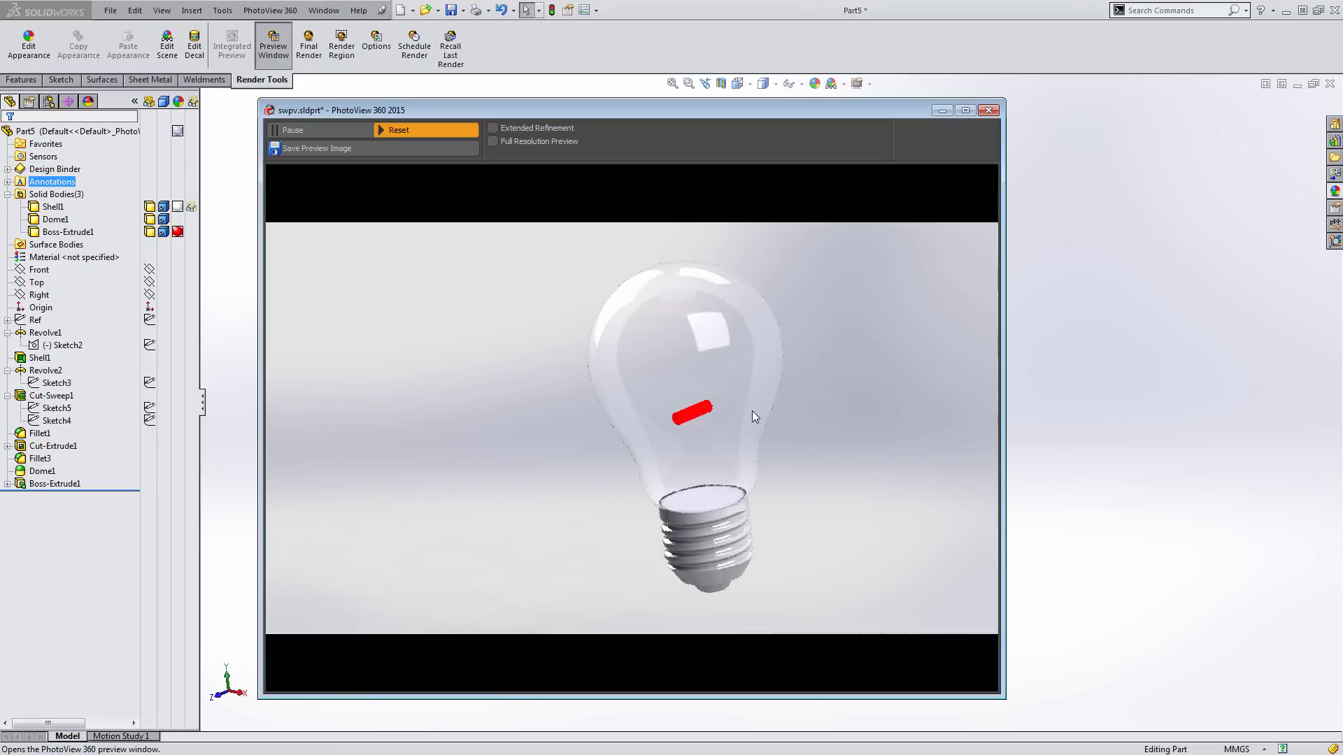
{"action": "left_click", "coordinate": [989, 110]}
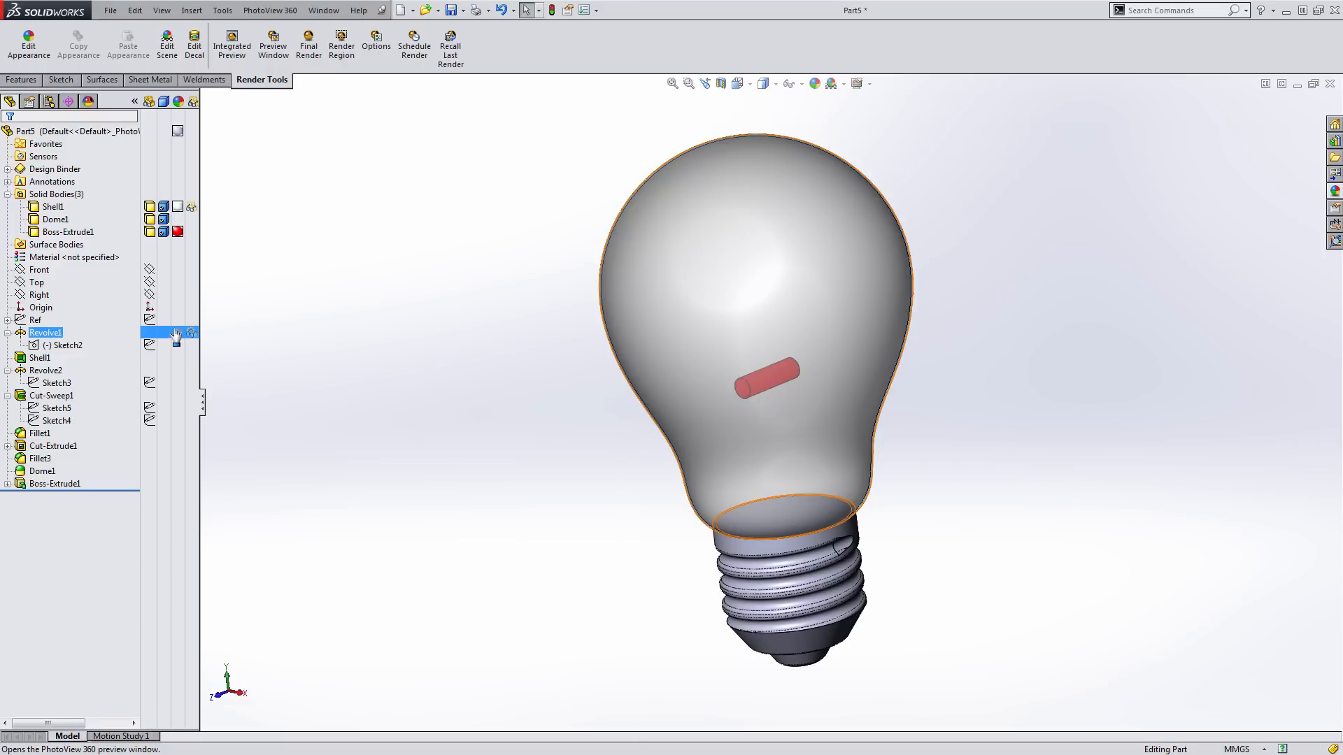
Hide the red neon cylinder body and add a point light to the scene
{"action": "left_click", "coordinate": [149, 232]}
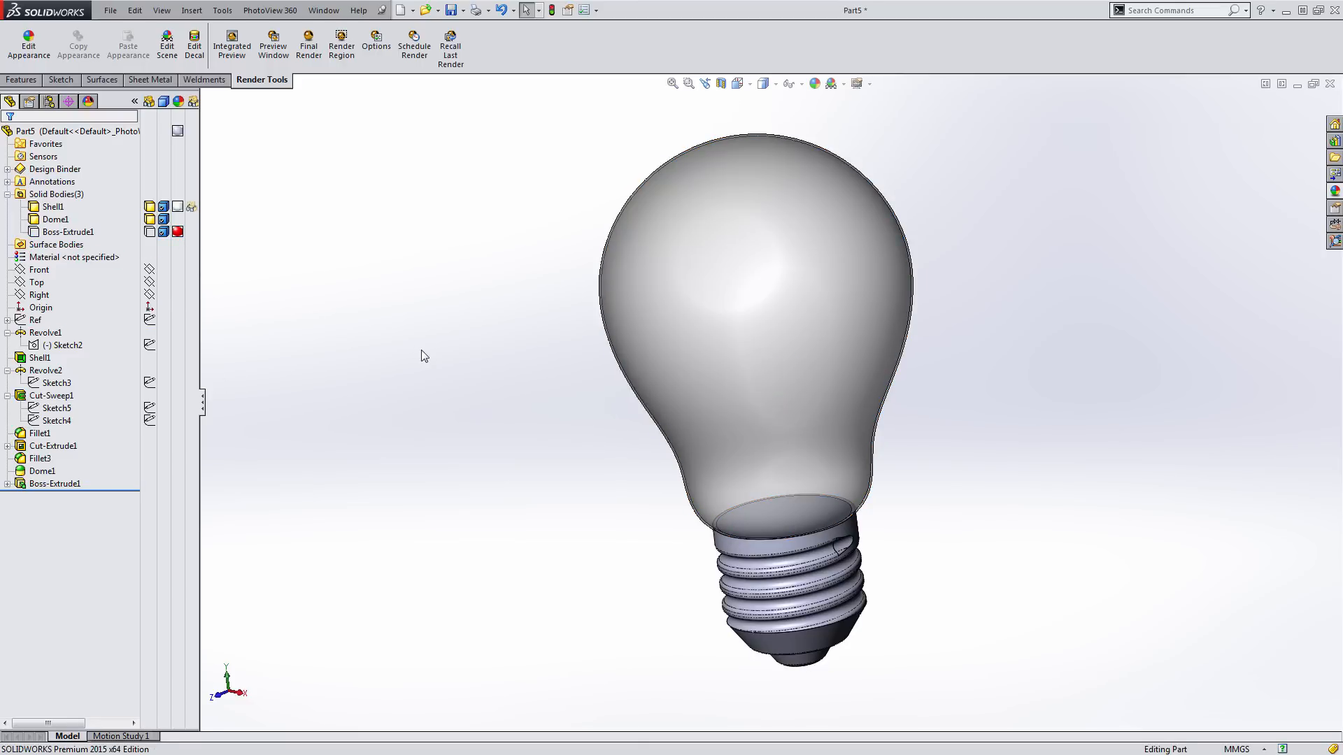
{"action": "left_click", "coordinate": [134, 10]}
{"action": "mouse_move", "coordinate": [159, 11]}
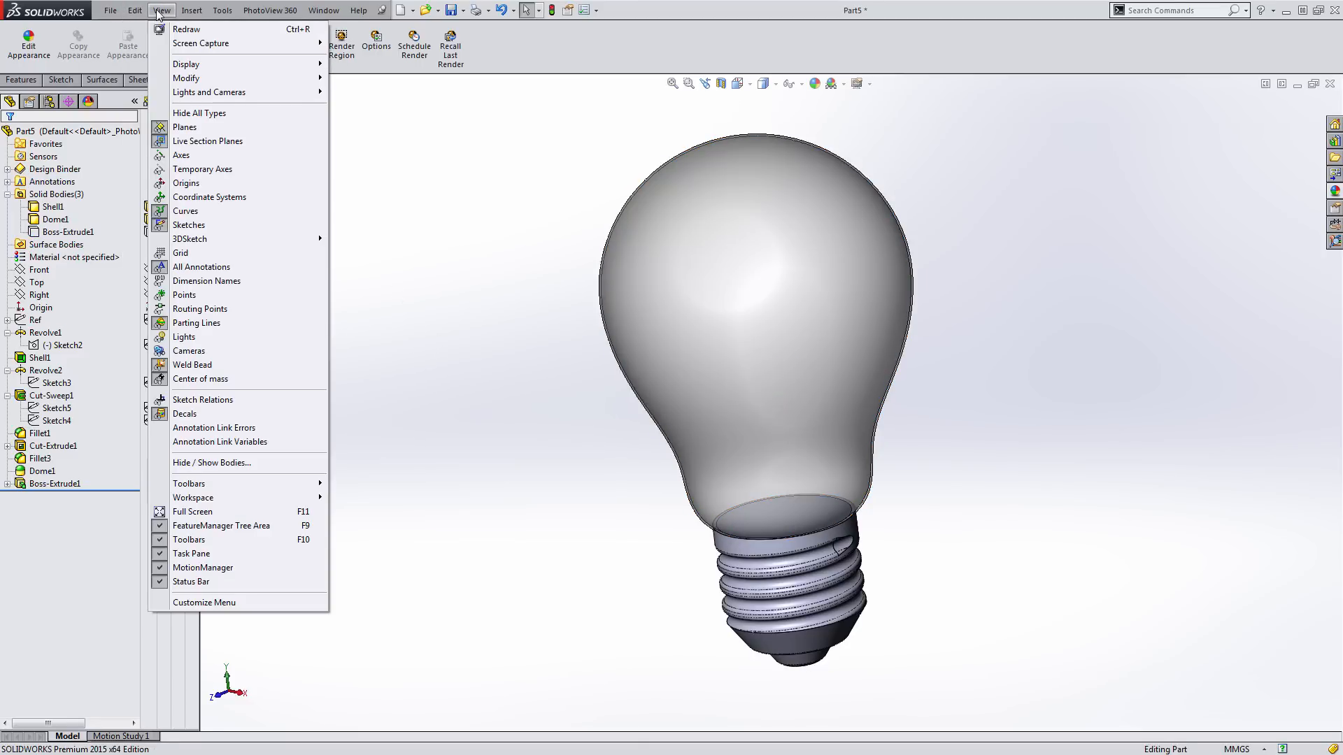
{"action": "mouse_move", "coordinate": [204, 93]}
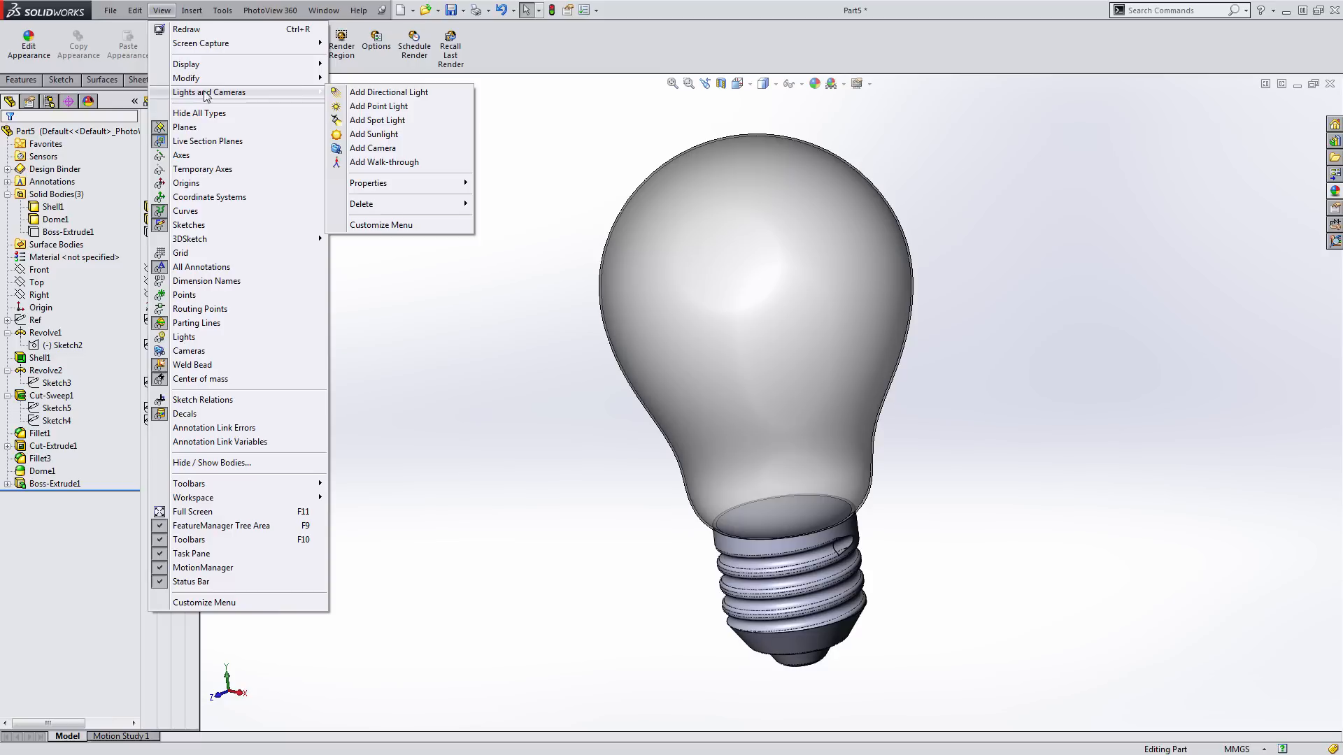
{"action": "left_click", "coordinate": [392, 107]}
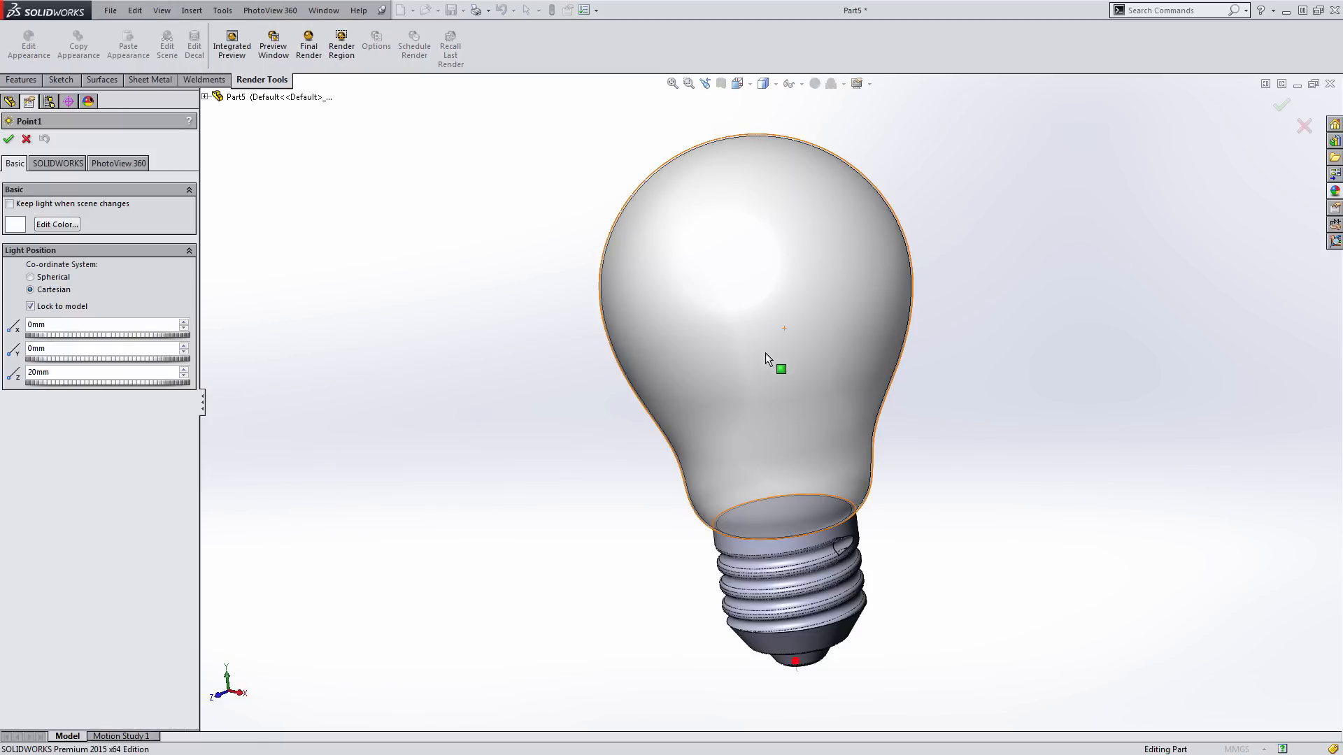
In the front view, move the point light up into the glass to about Y 950 mm and set its Z position to 0 mm
{"action": "key", "text": "ctrl+1"}
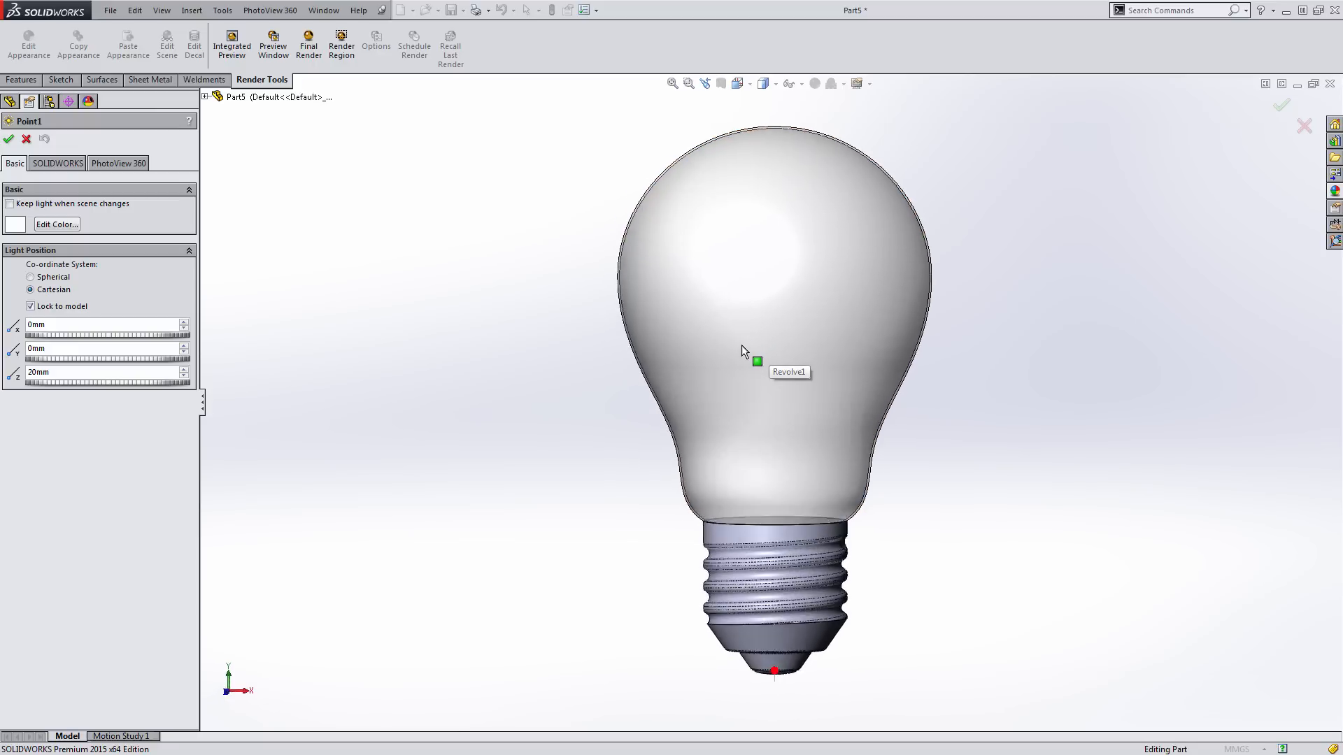
{"action": "left_click_drag", "start_coordinate": [769, 676], "coordinate": [770, 293]}
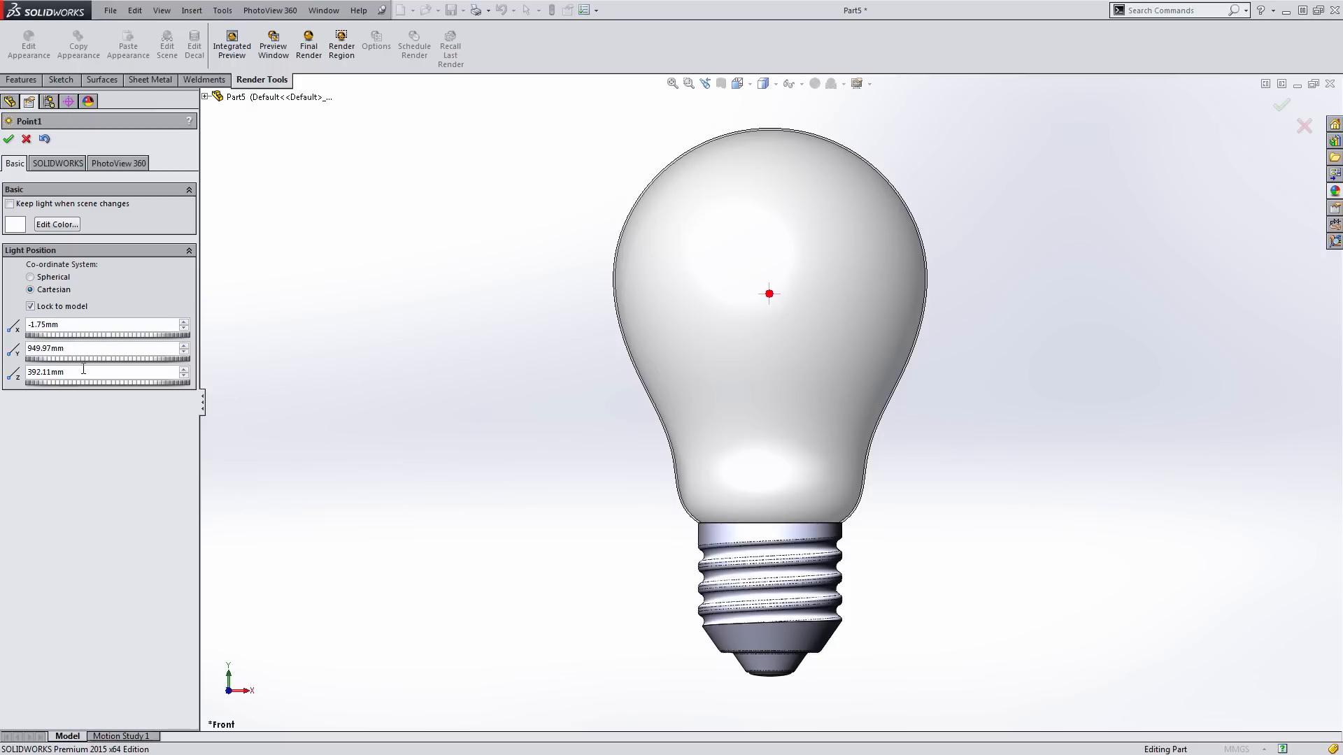
{"action": "double_click", "coordinate": [83, 369]}
{"action": "type", "text": "0"}
{"action": "key", "text": "Return"}
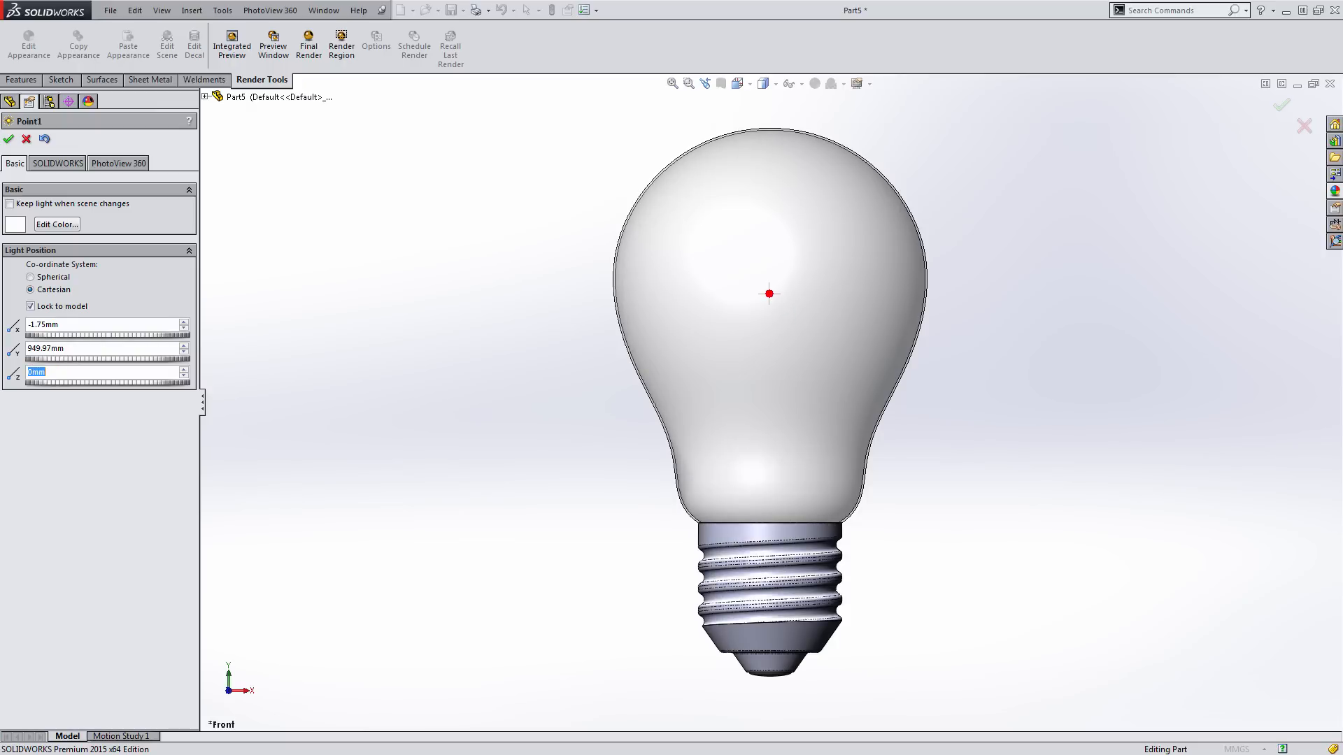
Center the point light on the bulb's axis by setting X to 0 mm, and set its Y position to 950 mm
{"action": "key", "text": "ctrl+5"}
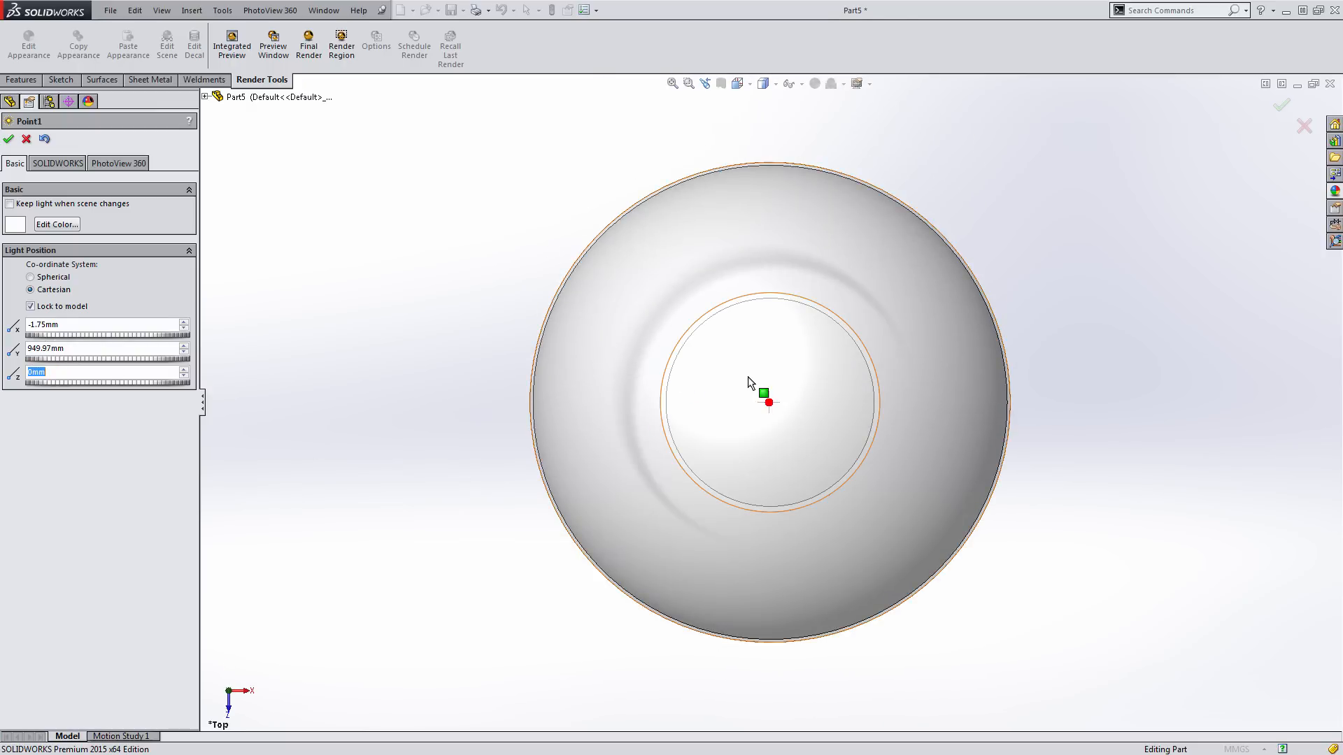
{"action": "double_click", "coordinate": [88, 325]}
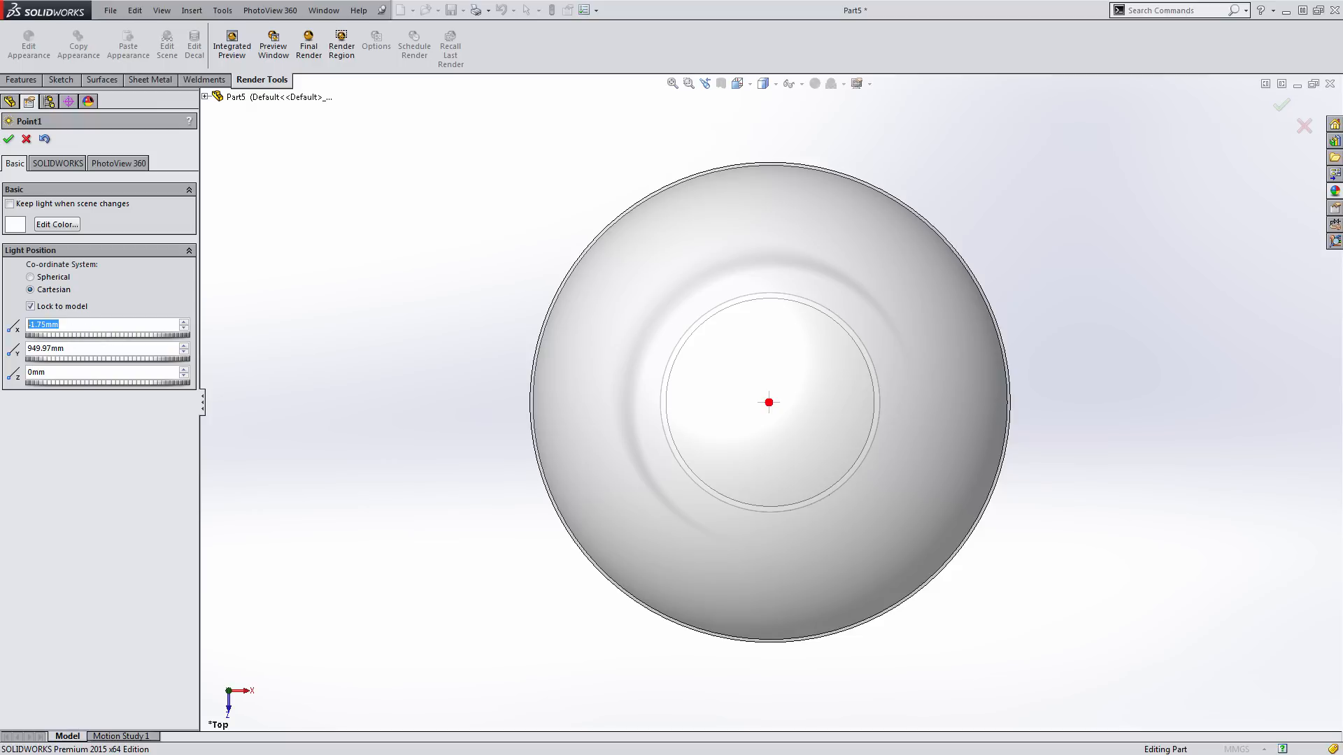
{"action": "type", "text": "0"}
{"action": "key", "text": "Return"}
{"action": "key", "text": "ctrl+1"}
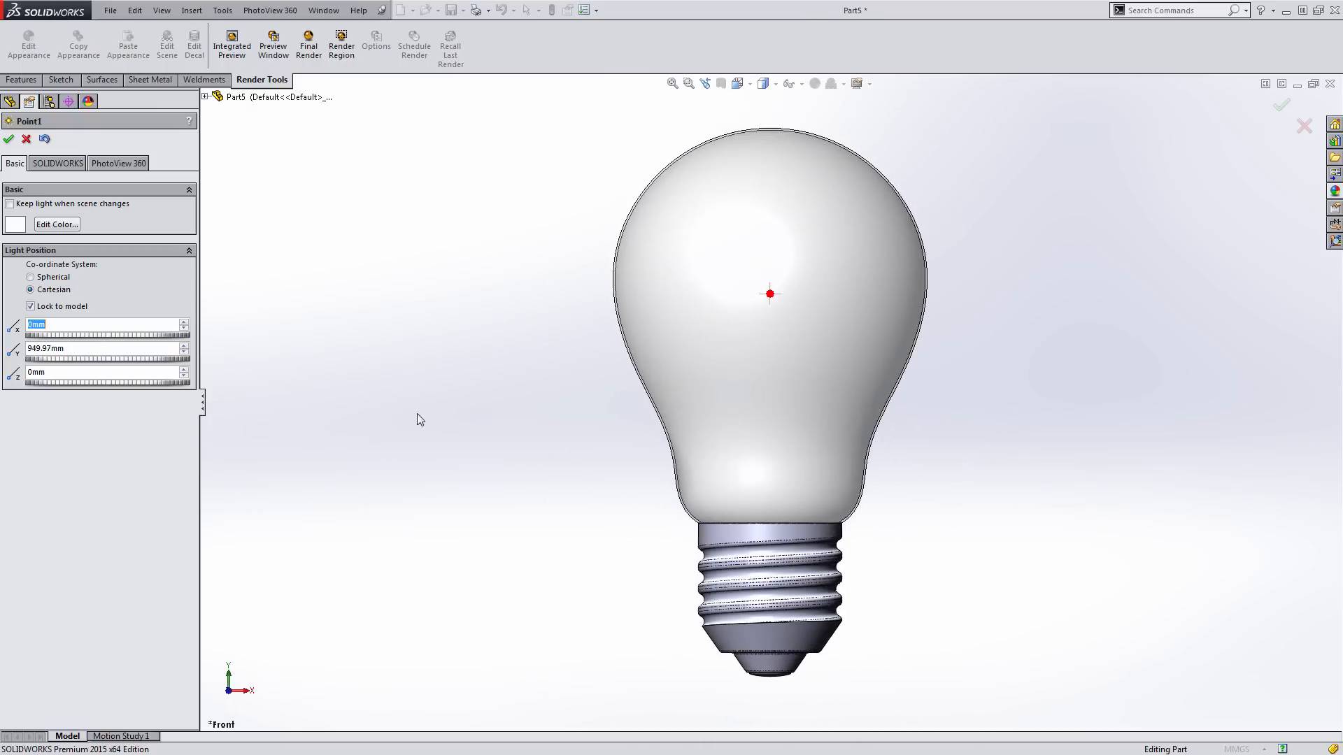
{"action": "double_click", "coordinate": [70, 348]}
{"action": "type", "text": "950"}
{"action": "key", "text": "Return"}
Turn the point light on in PhotoView 360 and set its brightness to 5 w/srm^2
{"action": "left_click", "coordinate": [116, 164]}
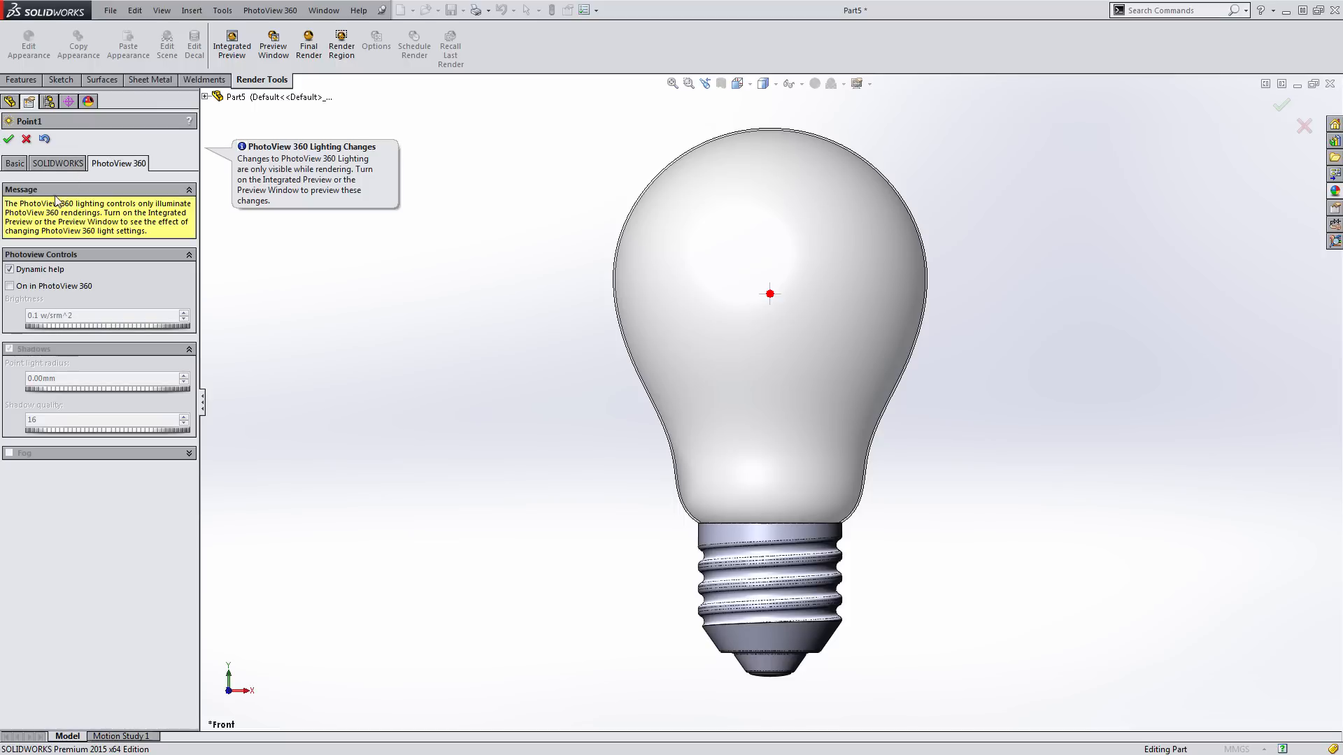
{"action": "left_click", "coordinate": [9, 286]}
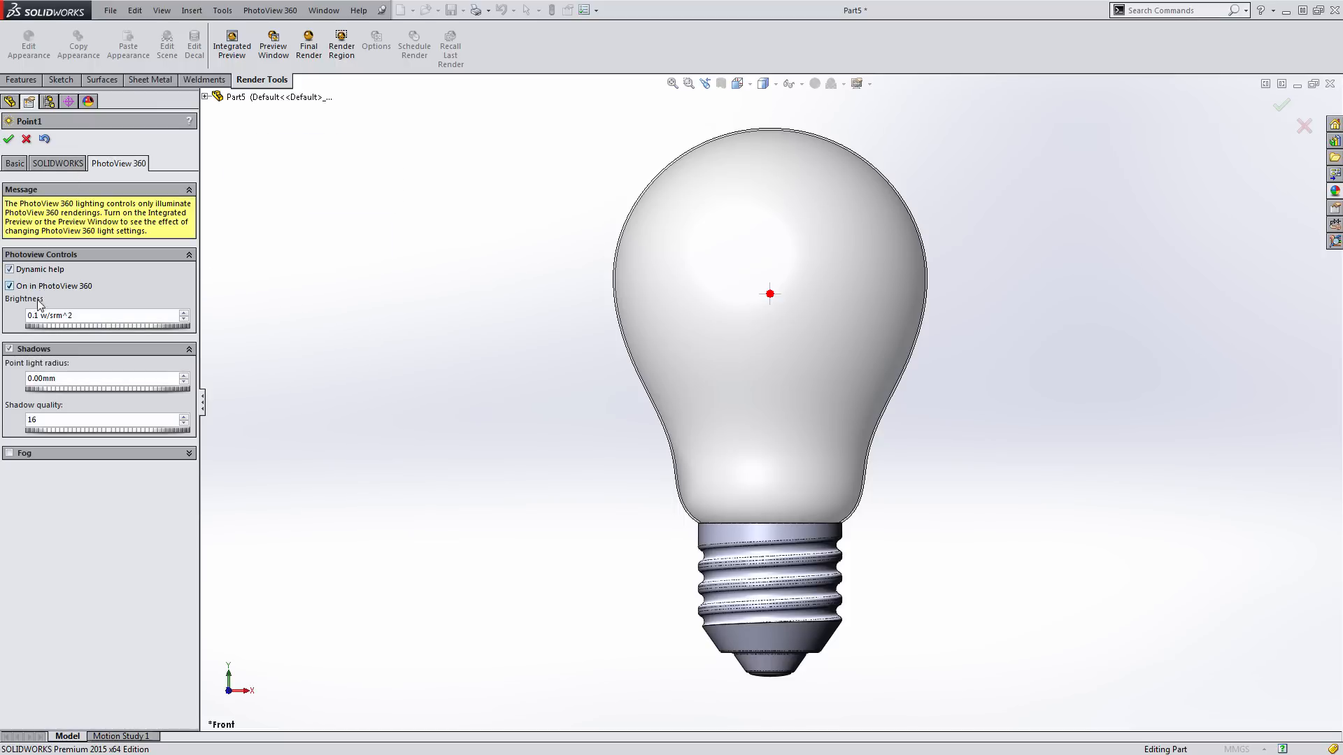
{"action": "left_click", "coordinate": [96, 317]}
{"action": "type", "text": "5"}
{"action": "key", "text": "Return"}
{"action": "left_click", "coordinate": [9, 138]}
Apply the Pitch Black basic scene, check the lit bulb in the PhotoView 360 preview window, and close the preview
{"action": "middle_click_drag", "start_coordinate": [383, 236], "coordinate": [432, 263]}
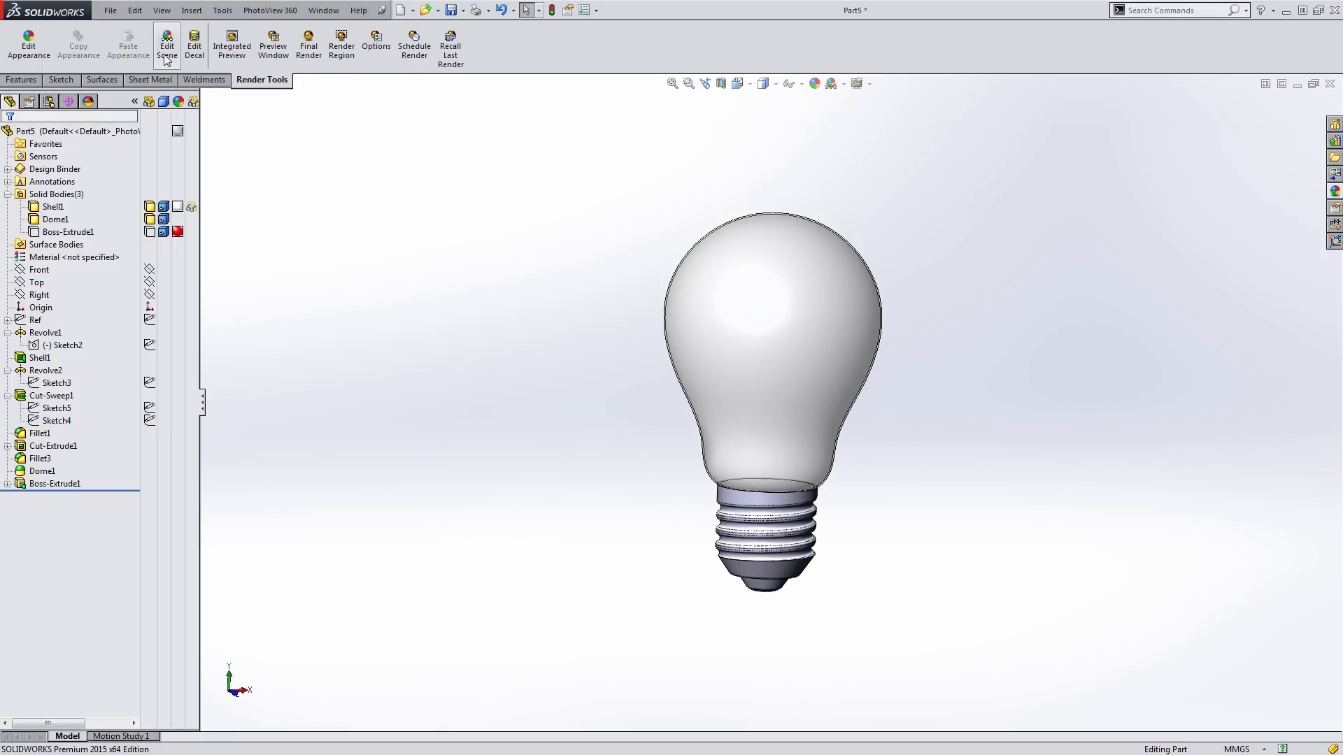
{"action": "left_click", "coordinate": [168, 44]}
{"action": "scroll", "coordinate": [1308, 517], "scroll_direction": "down", "scroll_amount": 10}
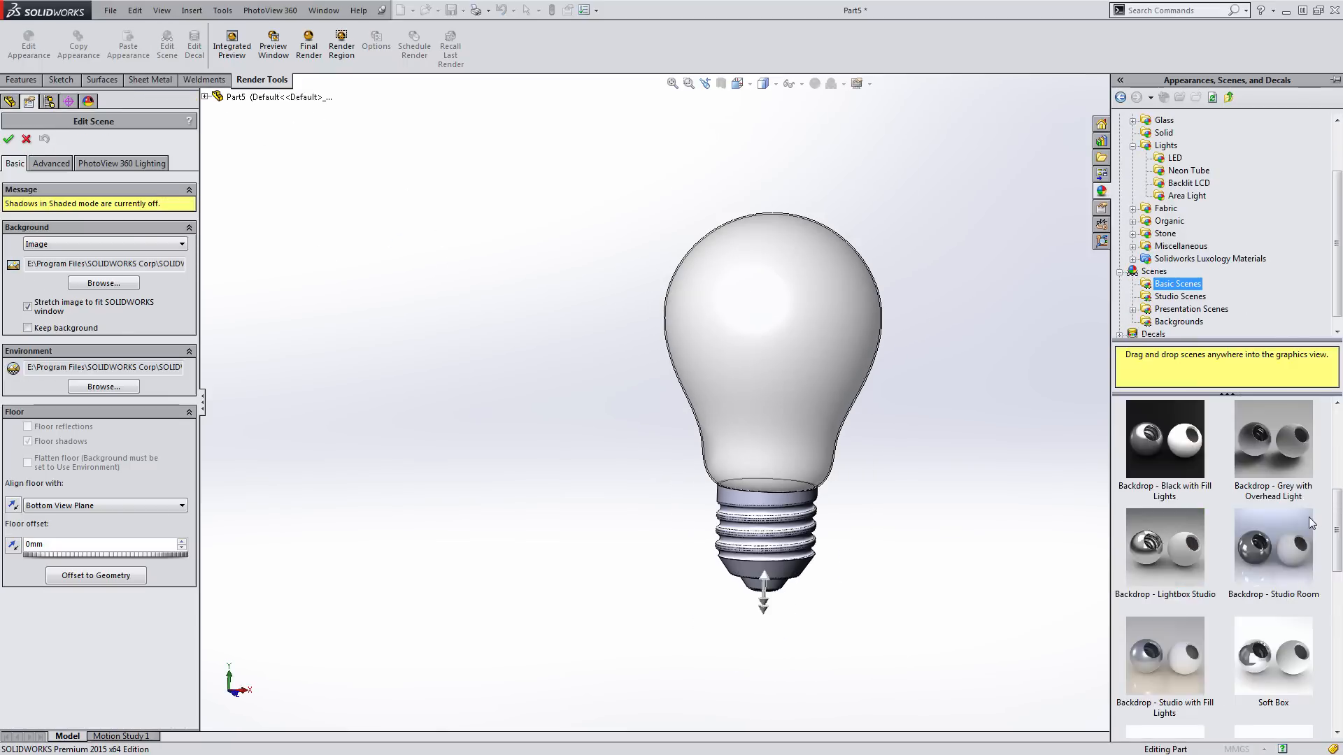
{"action": "double_click", "coordinate": [1266, 707]}
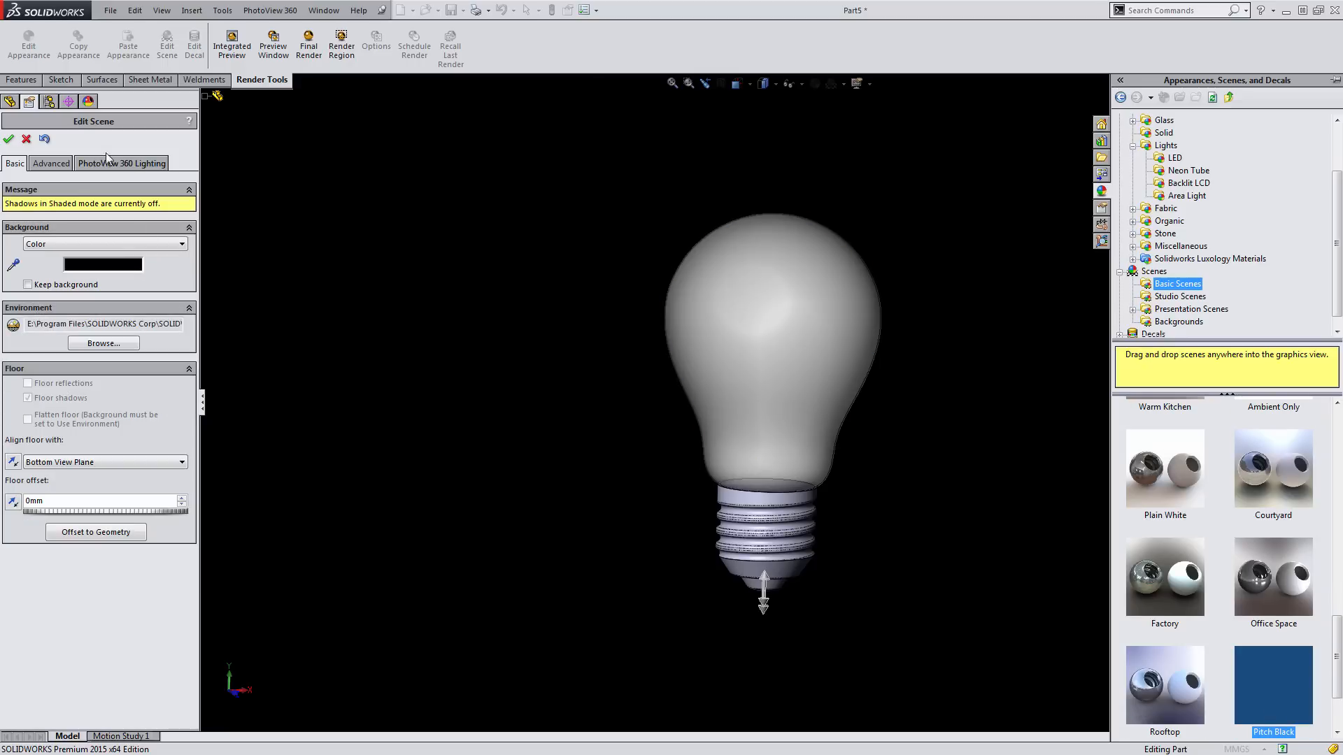
{"action": "left_click", "coordinate": [8, 139]}
{"action": "left_click", "coordinate": [274, 49]}
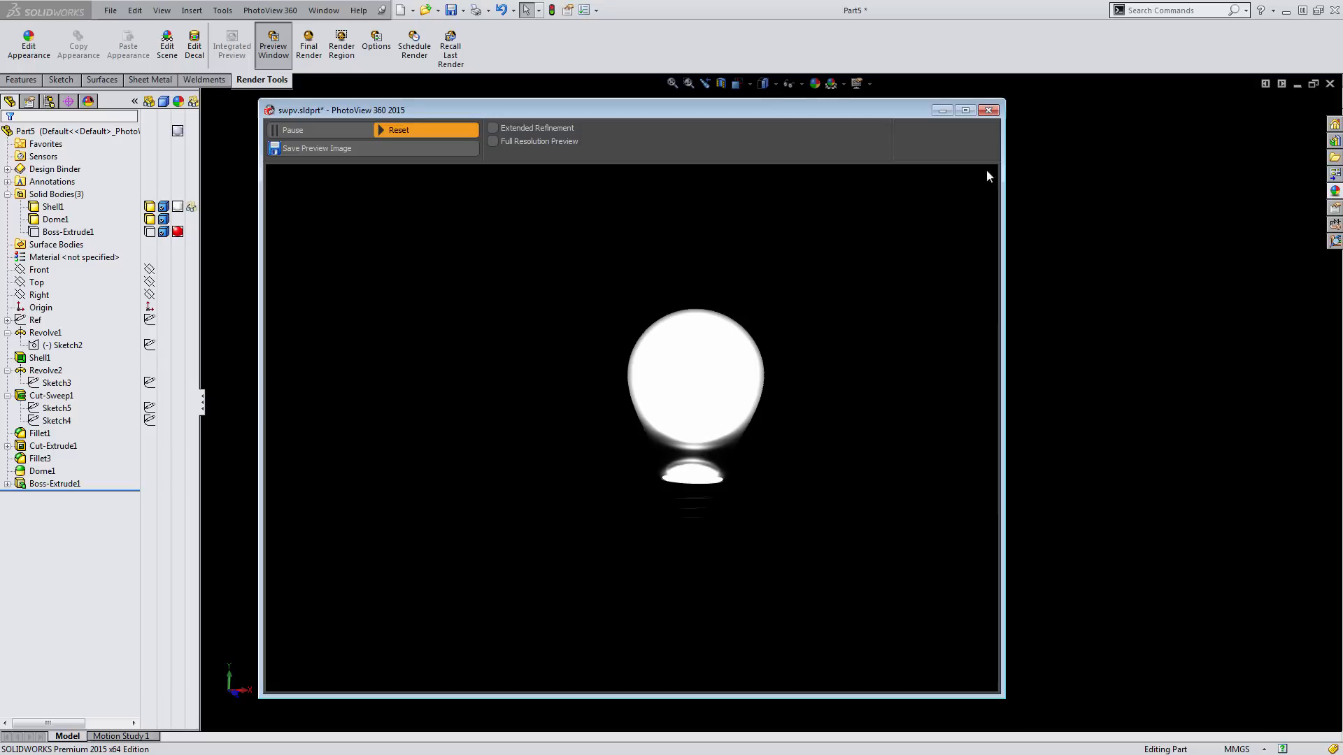
{"action": "left_click", "coordinate": [989, 110]}
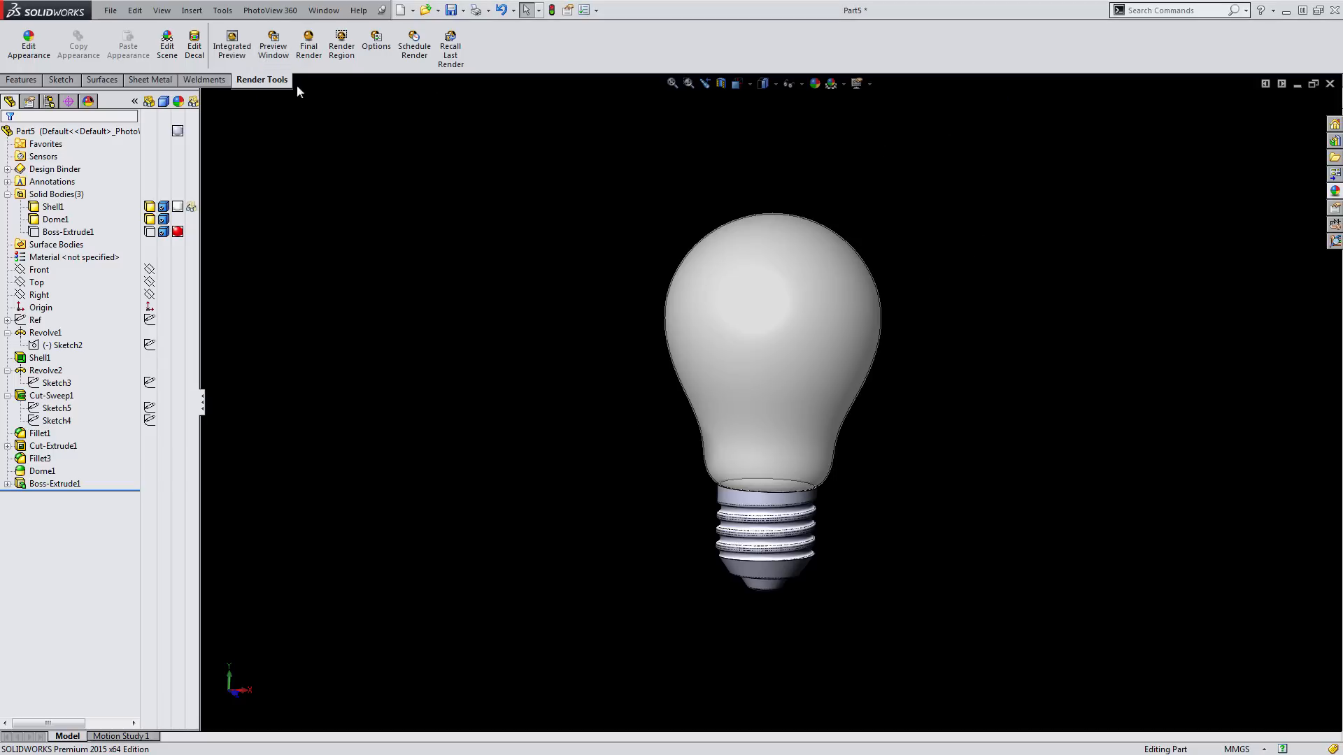
Set the point light inside the bulb to be kept when the scene changes
{"action": "left_click", "coordinate": [192, 13]}
{"action": "mouse_move", "coordinate": [163, 12]}
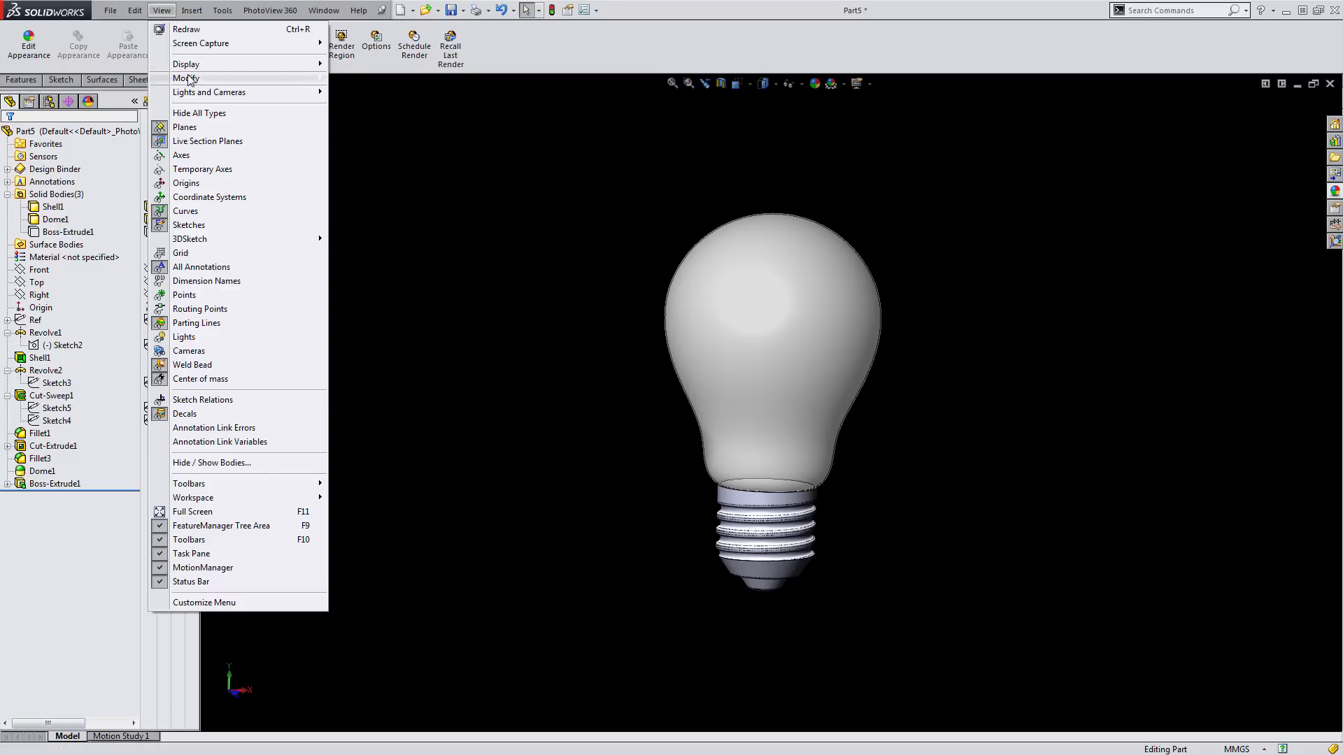
{"action": "mouse_move", "coordinate": [266, 92]}
{"action": "mouse_move", "coordinate": [391, 183]}
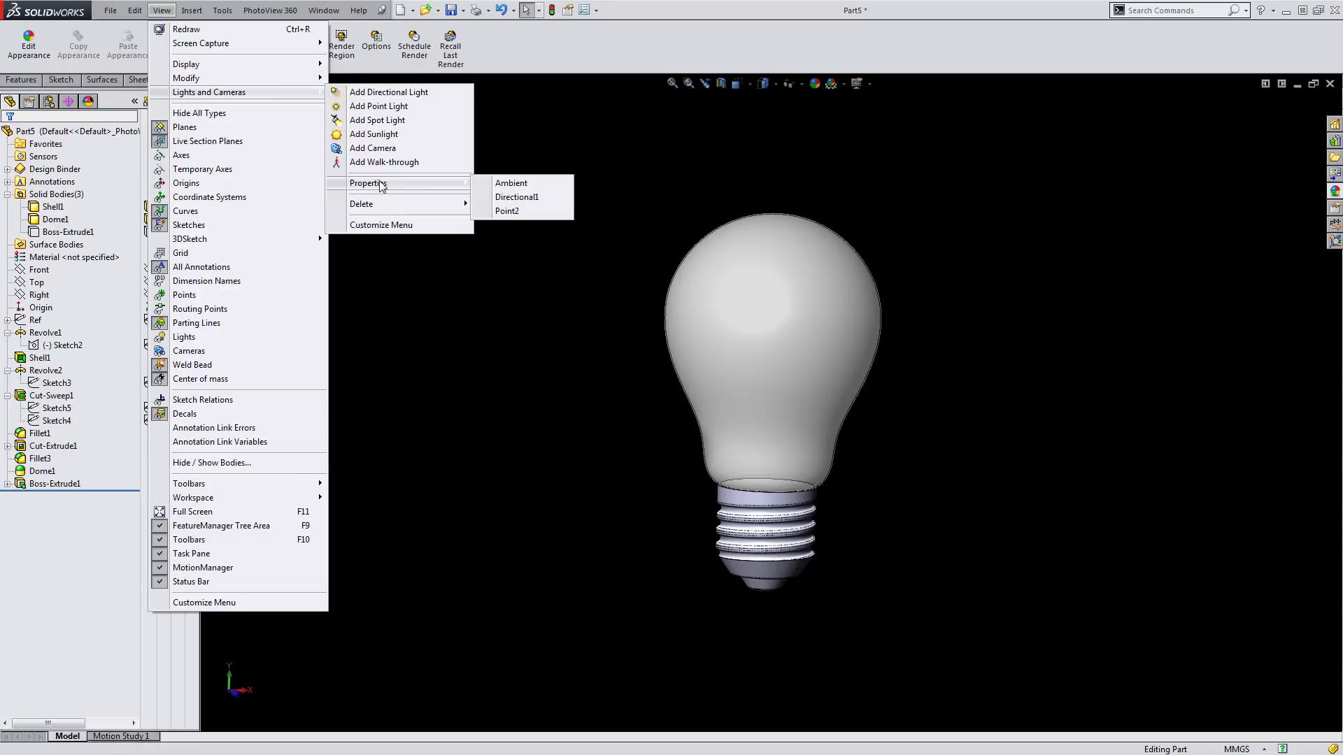
{"action": "left_click", "coordinate": [510, 210]}
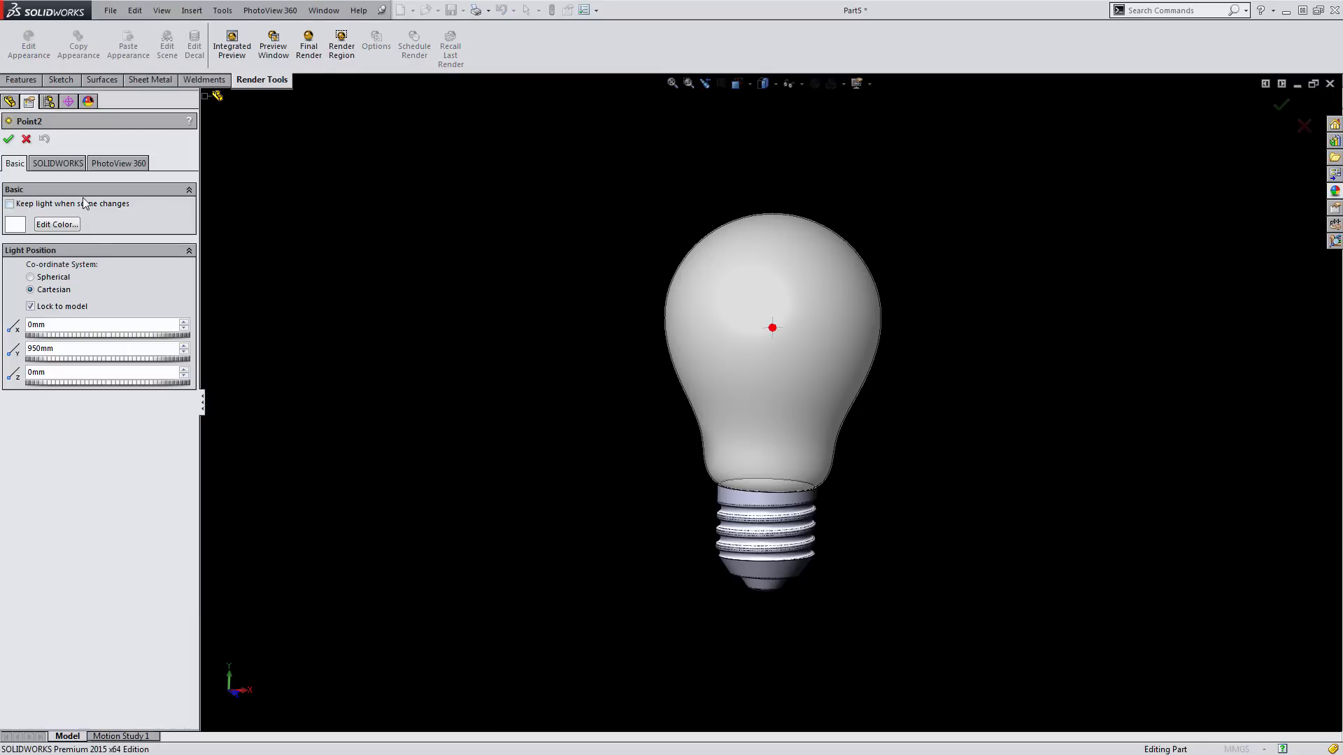
{"action": "left_click", "coordinate": [10, 204]}
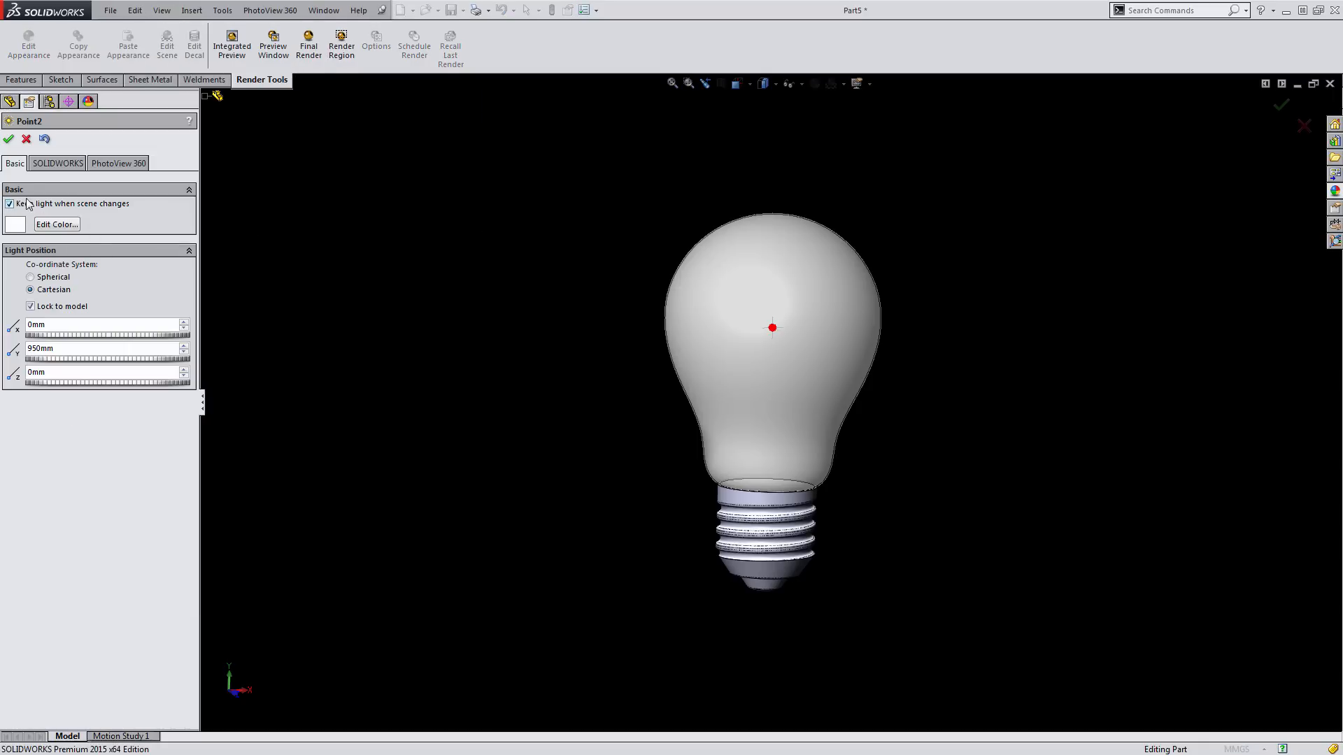
{"action": "left_click", "coordinate": [9, 139]}
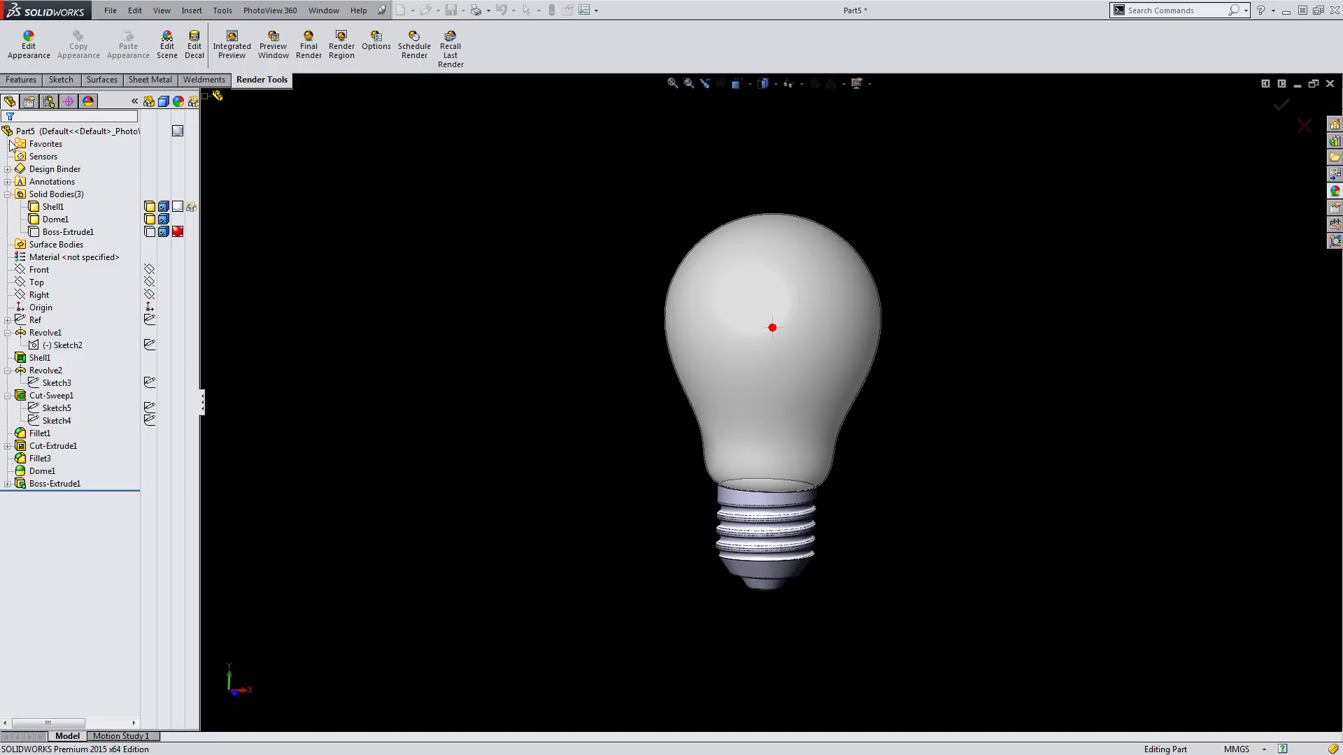
Replace the scene with the basic scene Backdrop - Black with Fill Lights
{"action": "left_click", "coordinate": [166, 42]}
{"action": "scroll", "coordinate": [1289, 563], "scroll_direction": "up", "scroll_amount": 5}
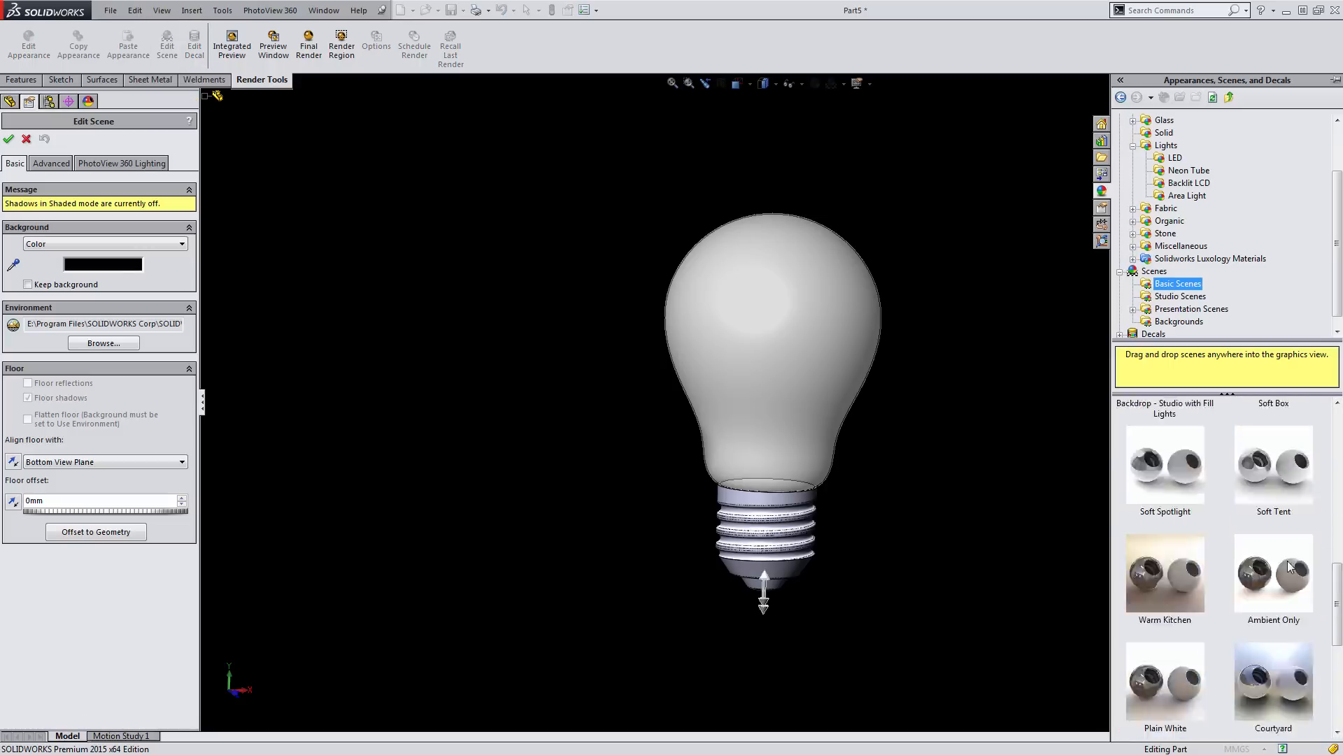
{"action": "left_click", "coordinate": [1164, 462]}
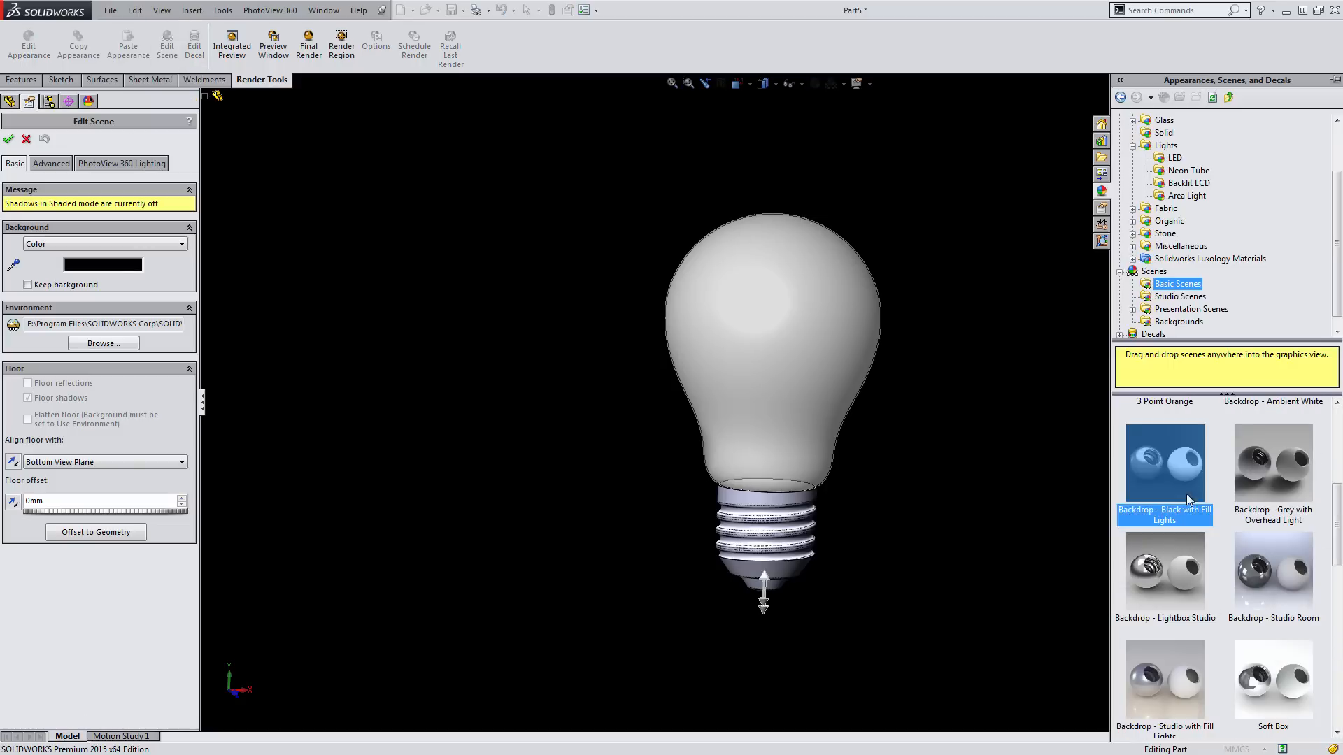
{"action": "left_click", "coordinate": [8, 139]}
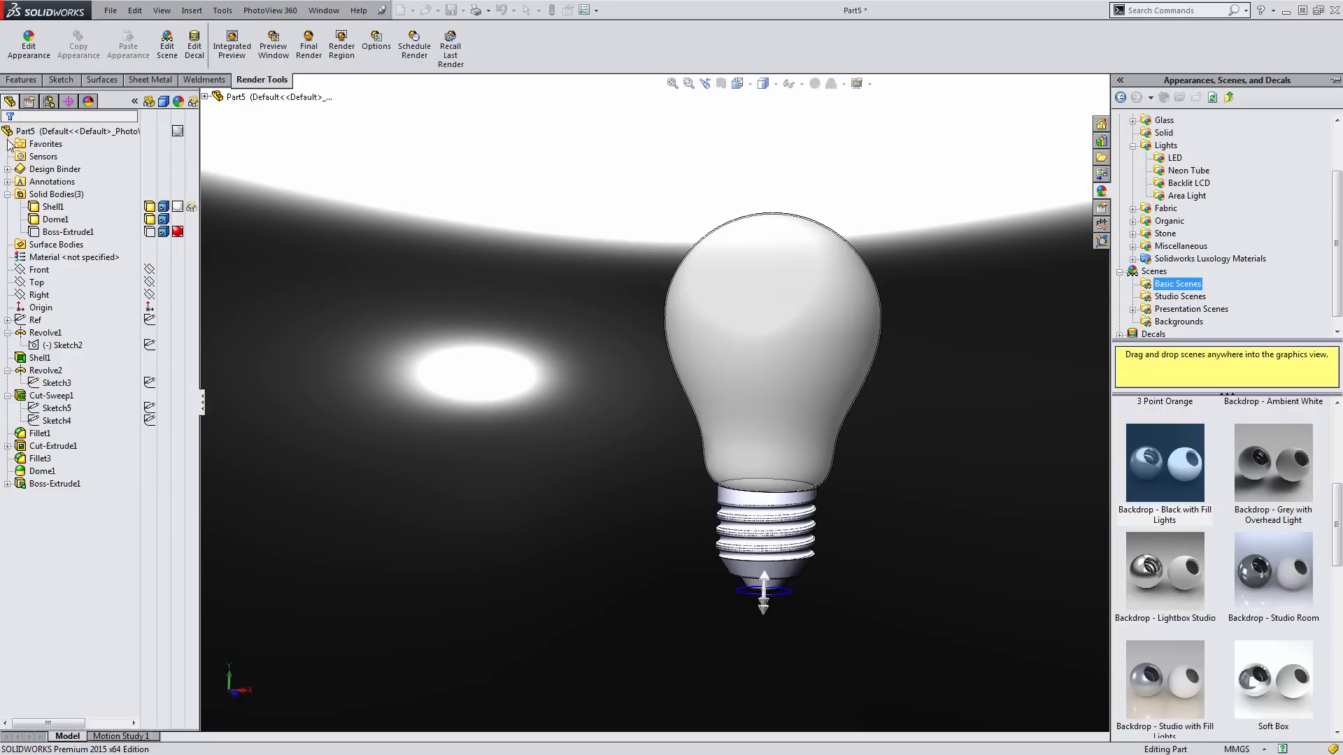
Change the appearance of the bulb's shelled glass body from clear glass to the textured frosted glass
{"action": "middle_click_drag", "start_coordinate": [441, 368], "coordinate": [956, 498]}
{"action": "scroll", "coordinate": [804, 420], "scroll_direction": "down", "scroll_amount": 2}
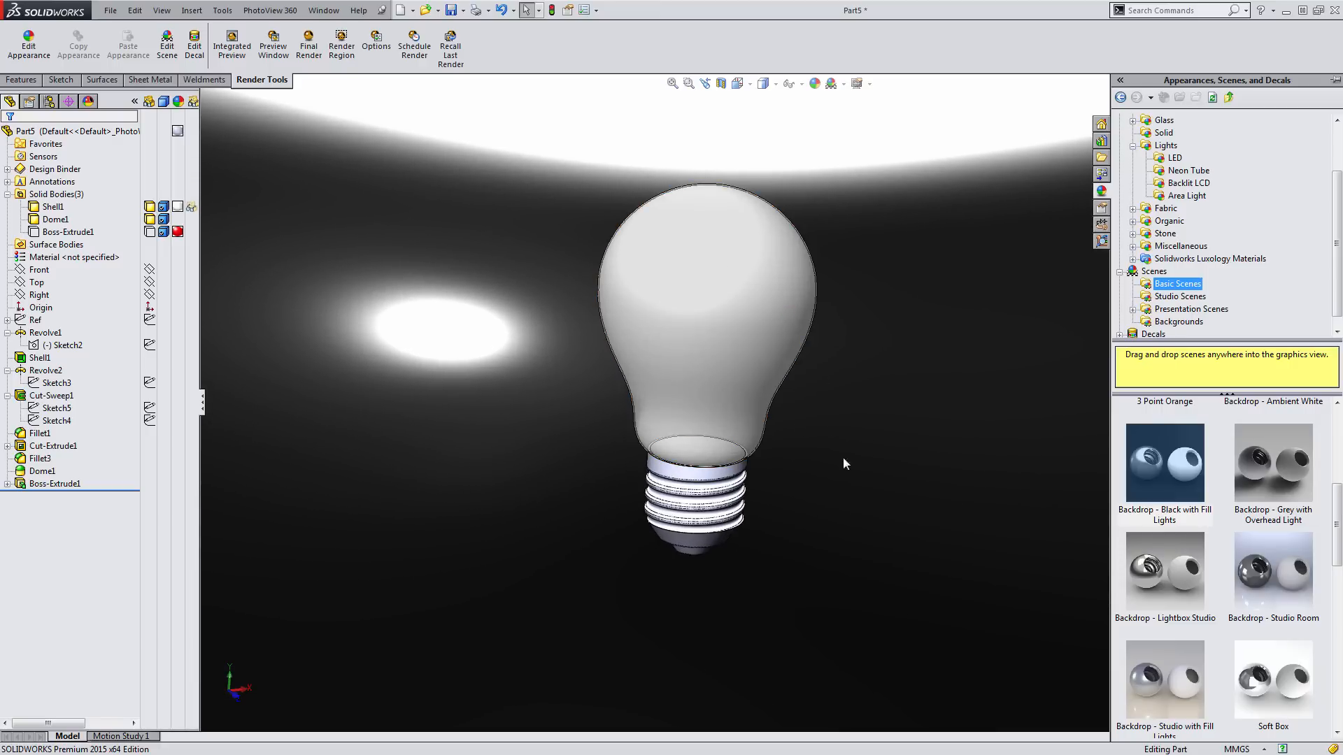
{"action": "left_click", "coordinate": [179, 207]}
{"action": "left_click", "coordinate": [225, 215]}
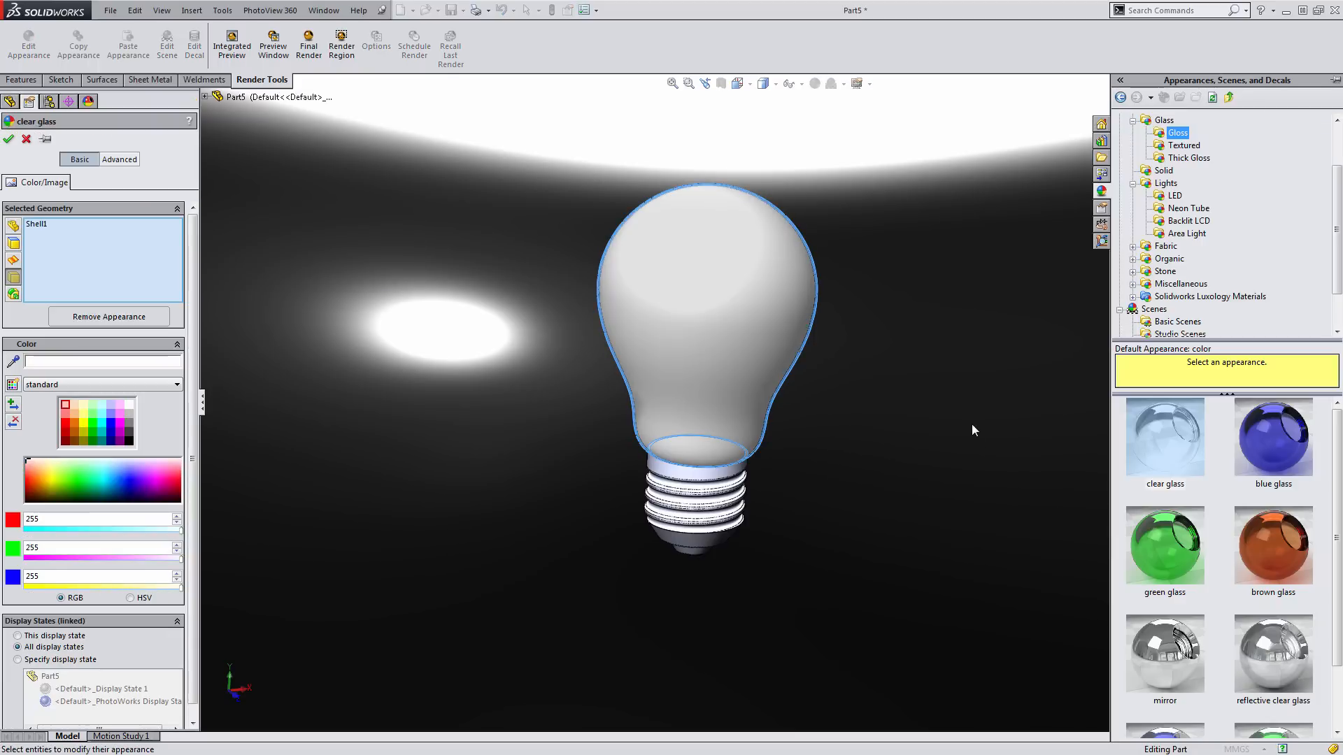
{"action": "scroll", "coordinate": [1266, 544], "scroll_direction": "down", "scroll_amount": 1}
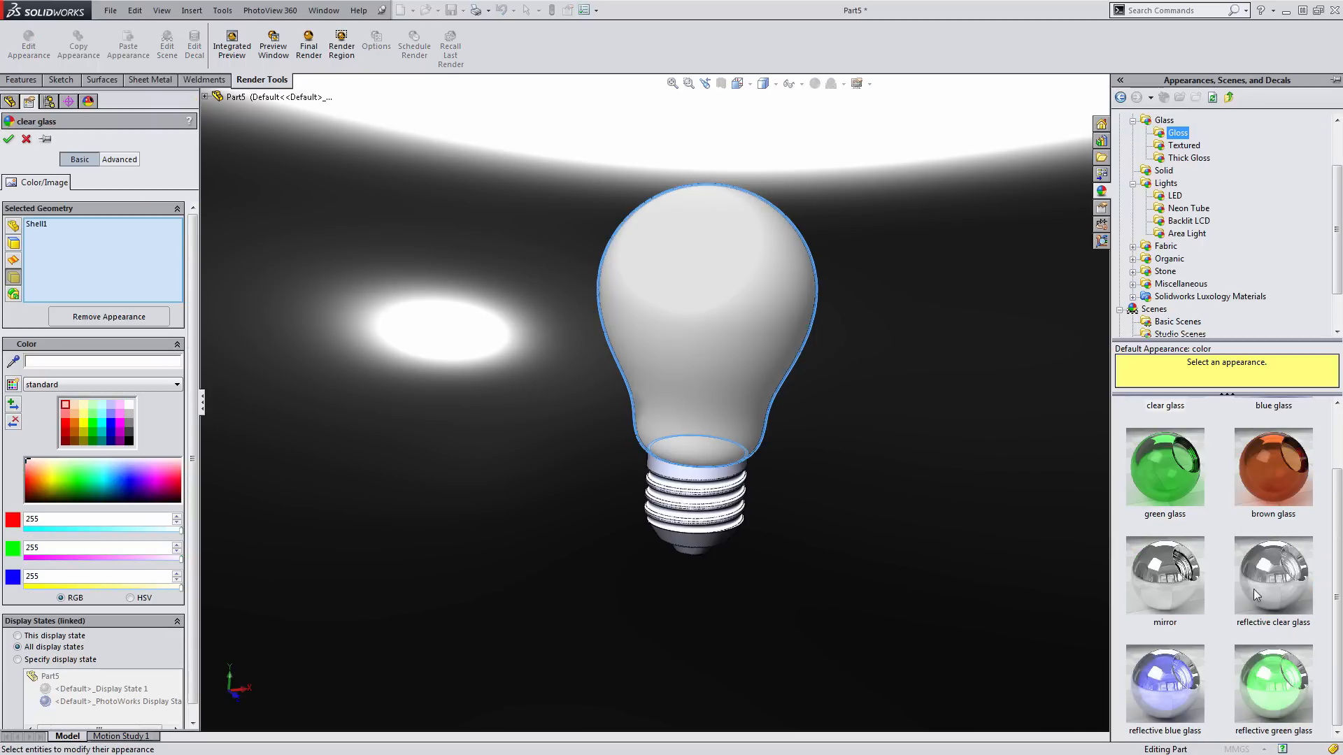
{"action": "scroll", "coordinate": [1253, 589], "scroll_direction": "up", "scroll_amount": 1}
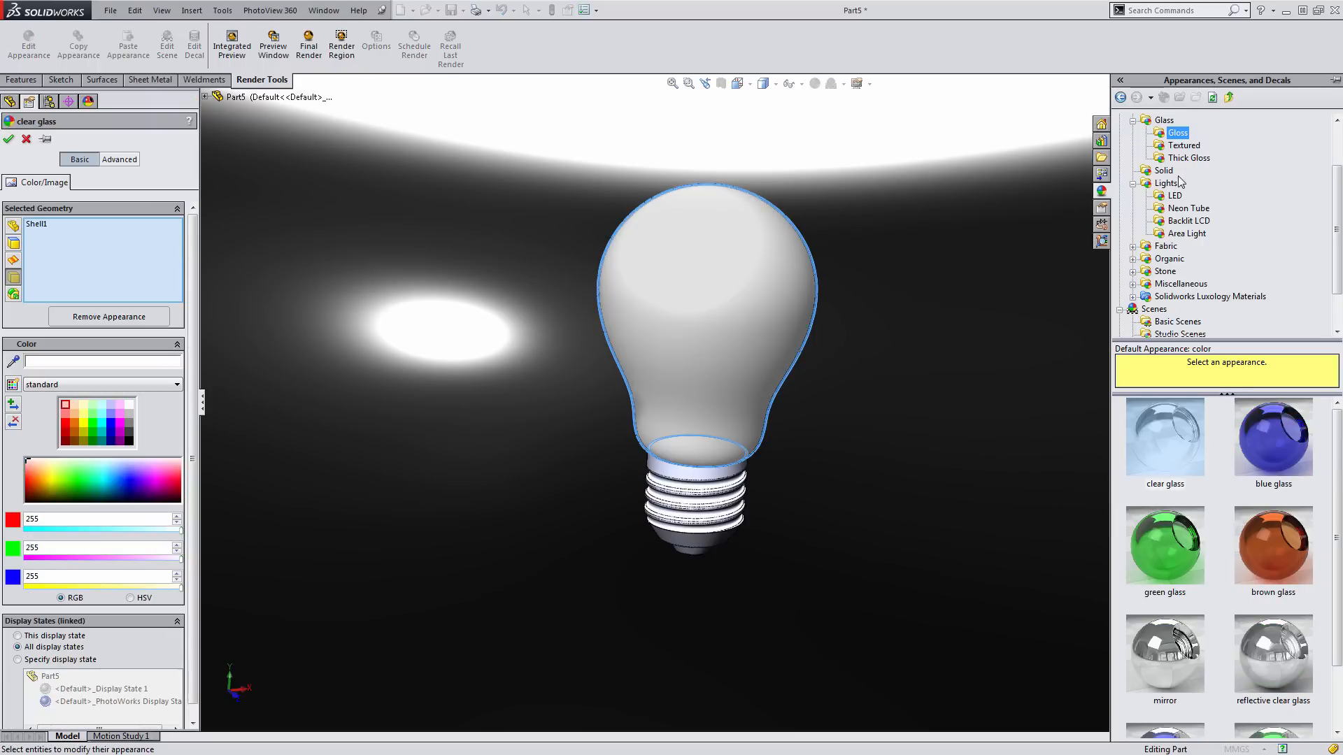
{"action": "left_click", "coordinate": [1184, 146]}
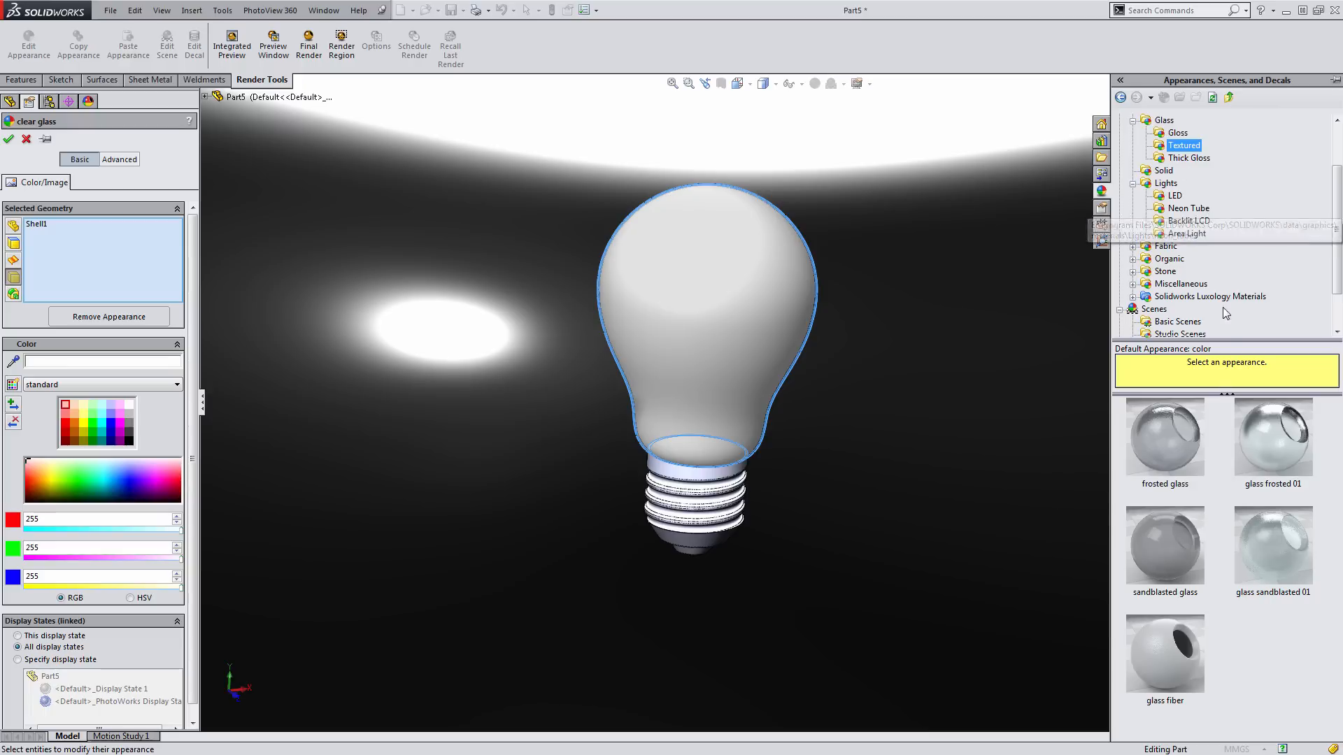
{"action": "left_click", "coordinate": [1178, 431]}
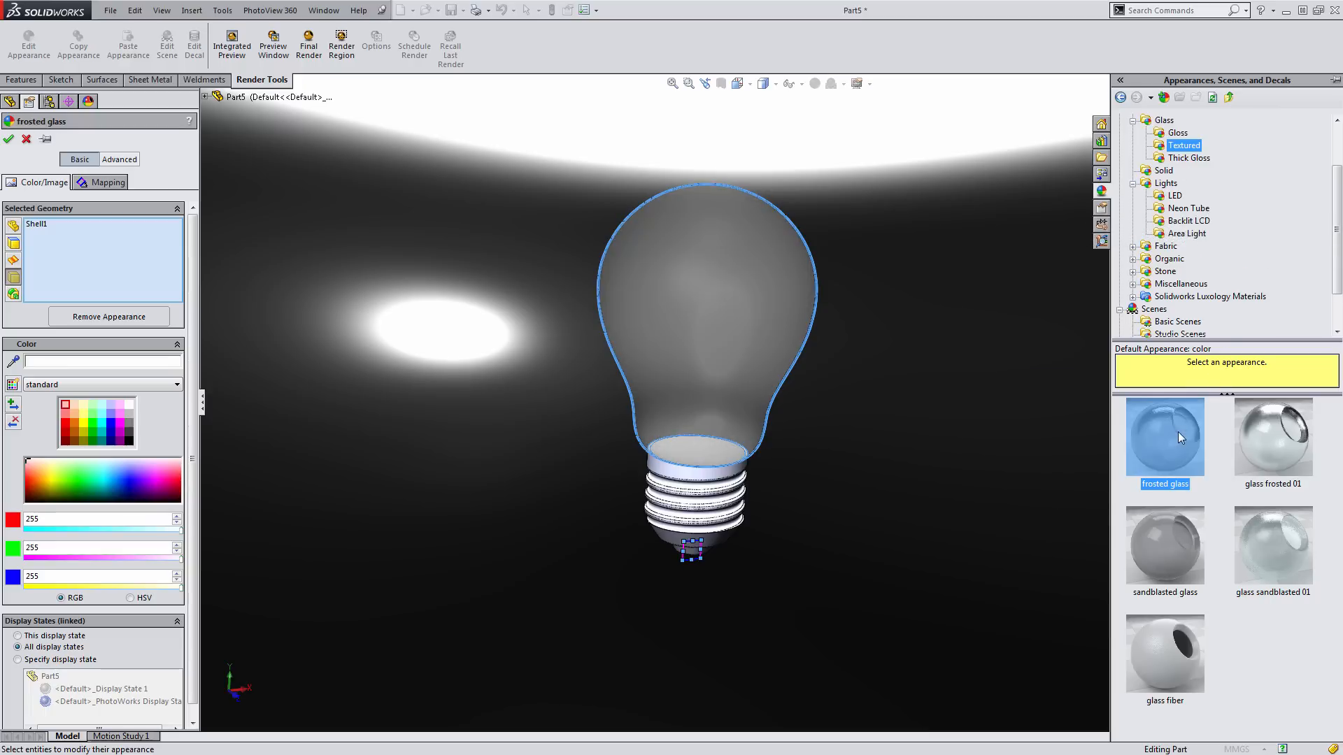
{"action": "left_click", "coordinate": [10, 139]}
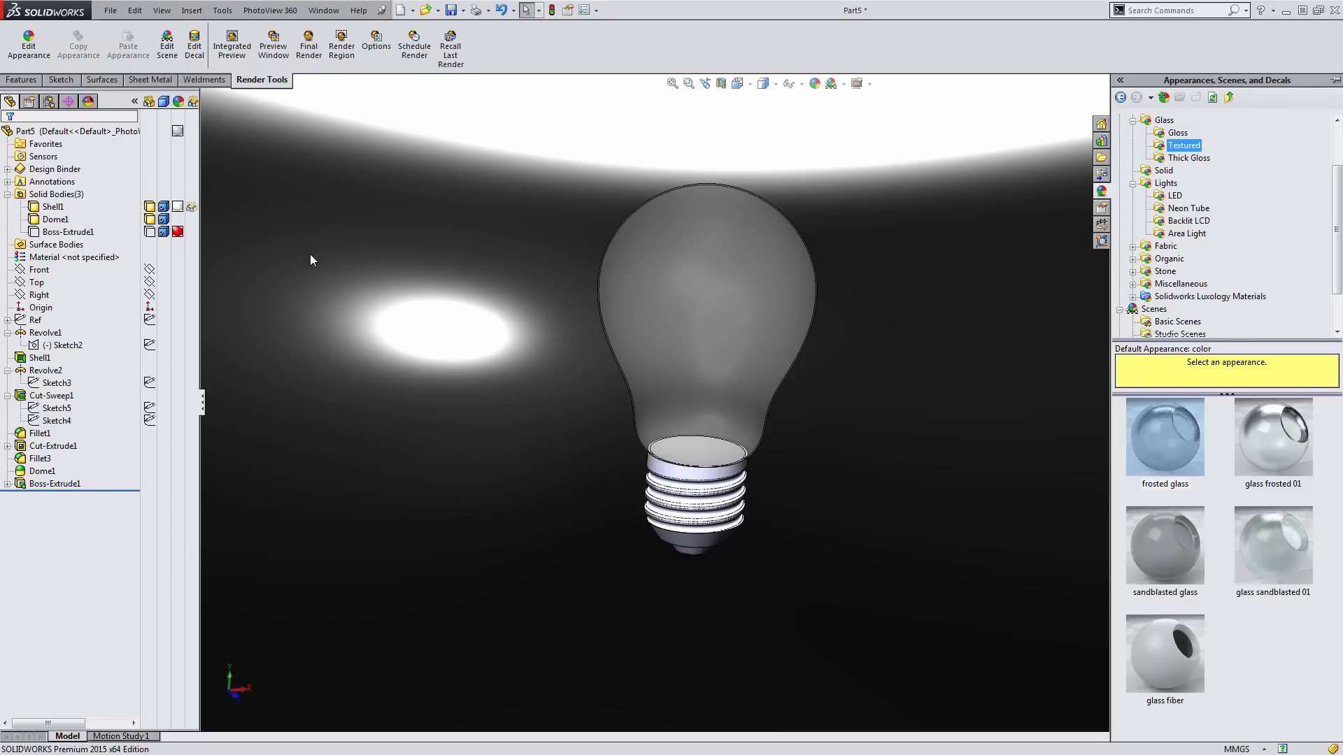
Render the frosted bulb against the black backdrop in the PhotoView 360 preview window
{"action": "left_click", "coordinate": [284, 56]}
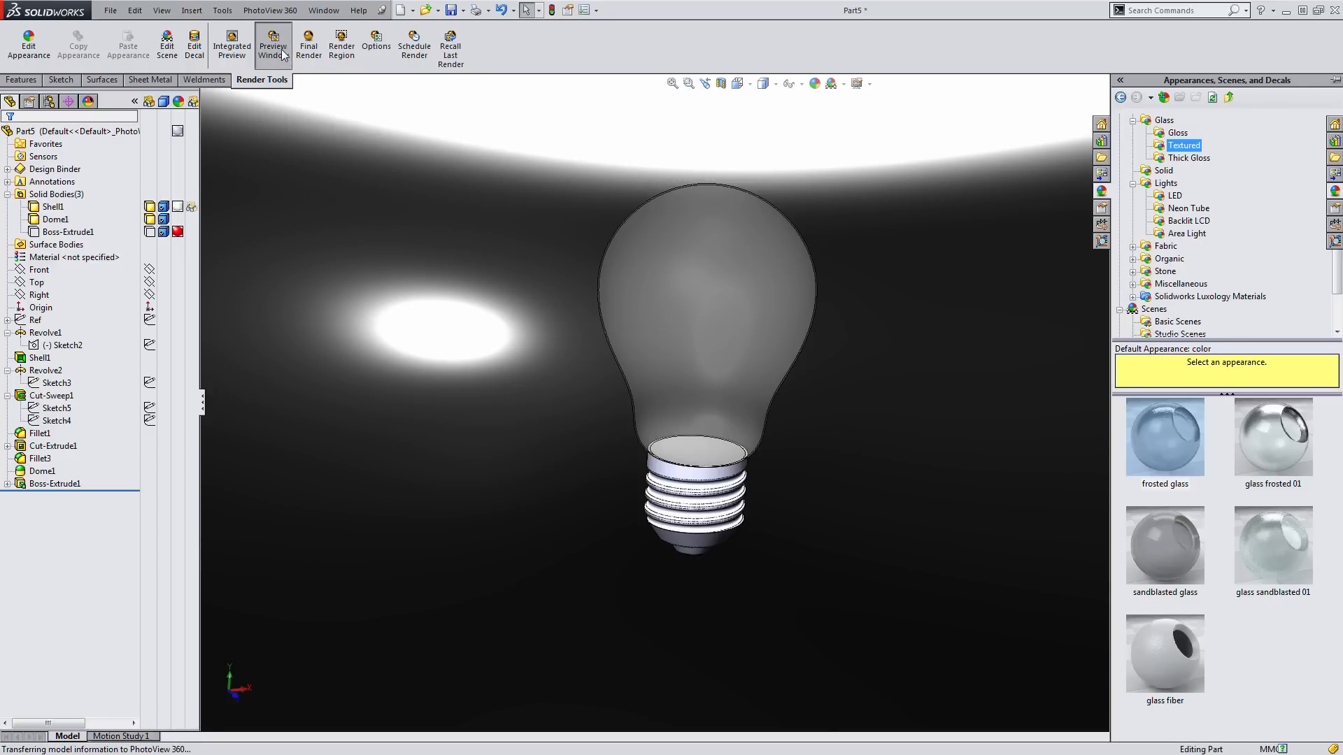